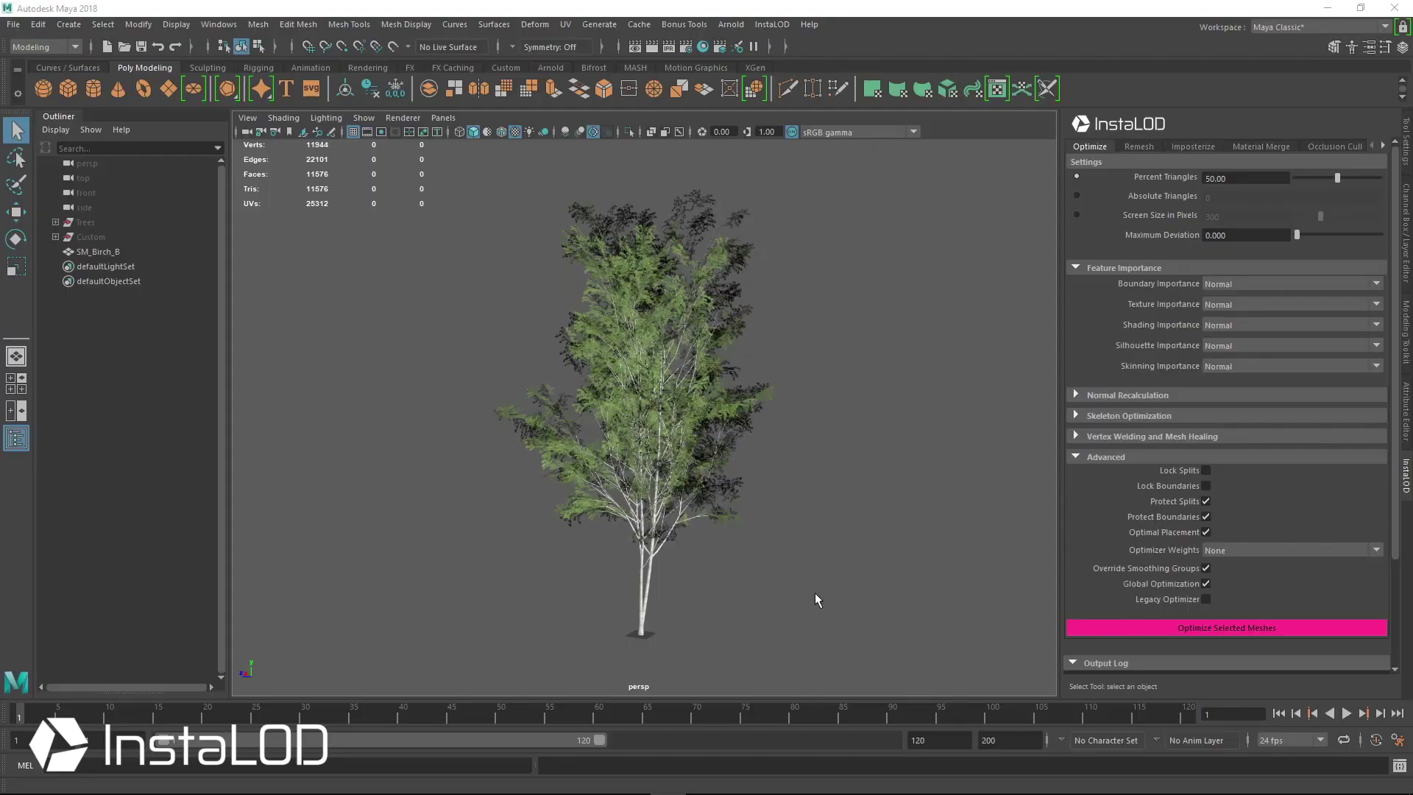
# Inspect the SM_Birch_B tree mesh from near and from far away
pyautogui.click(678, 374)
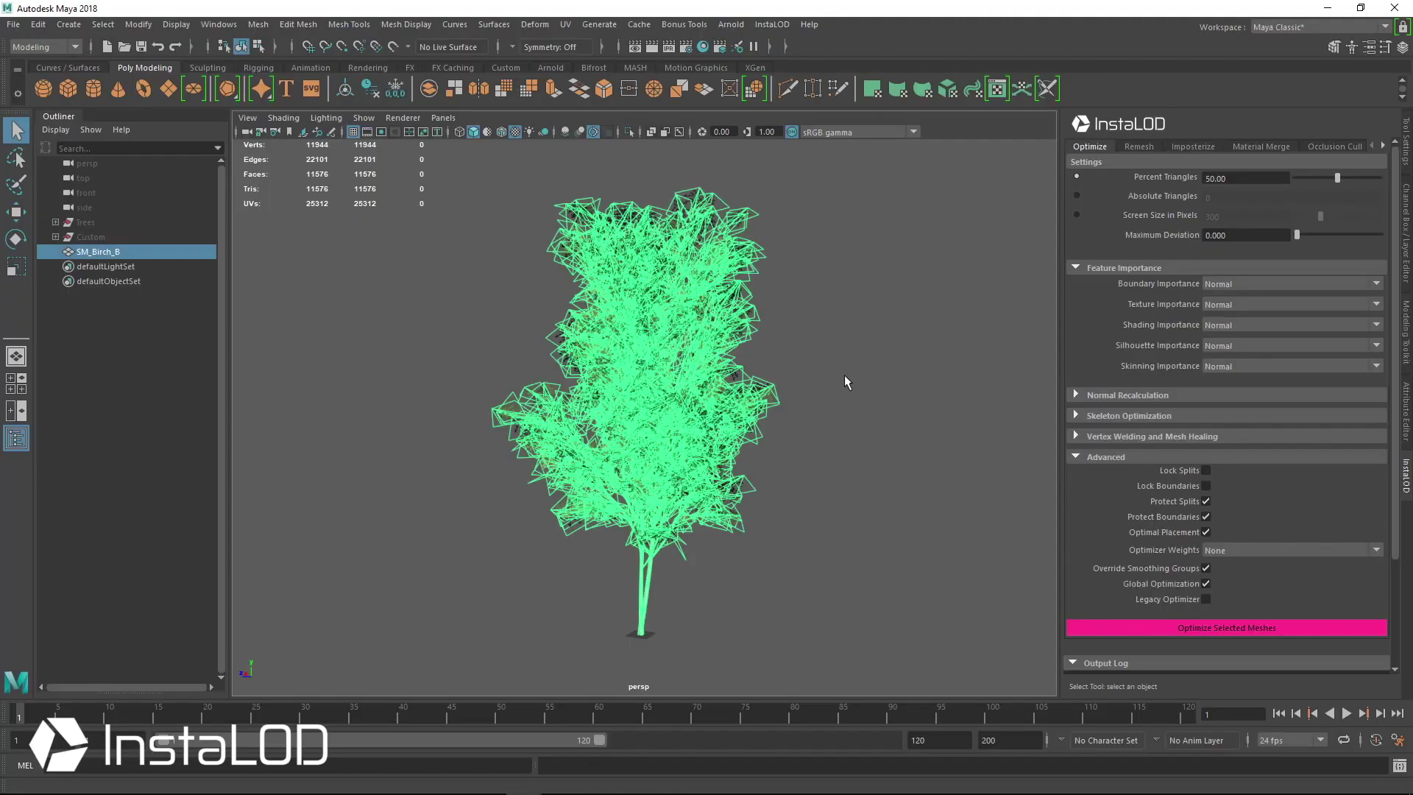
pyautogui.keyDown('alt'); pyautogui.moveTo(889, 410); pyautogui.dragTo(638, 378, button='right'); pyautogui.keyUp('alt')
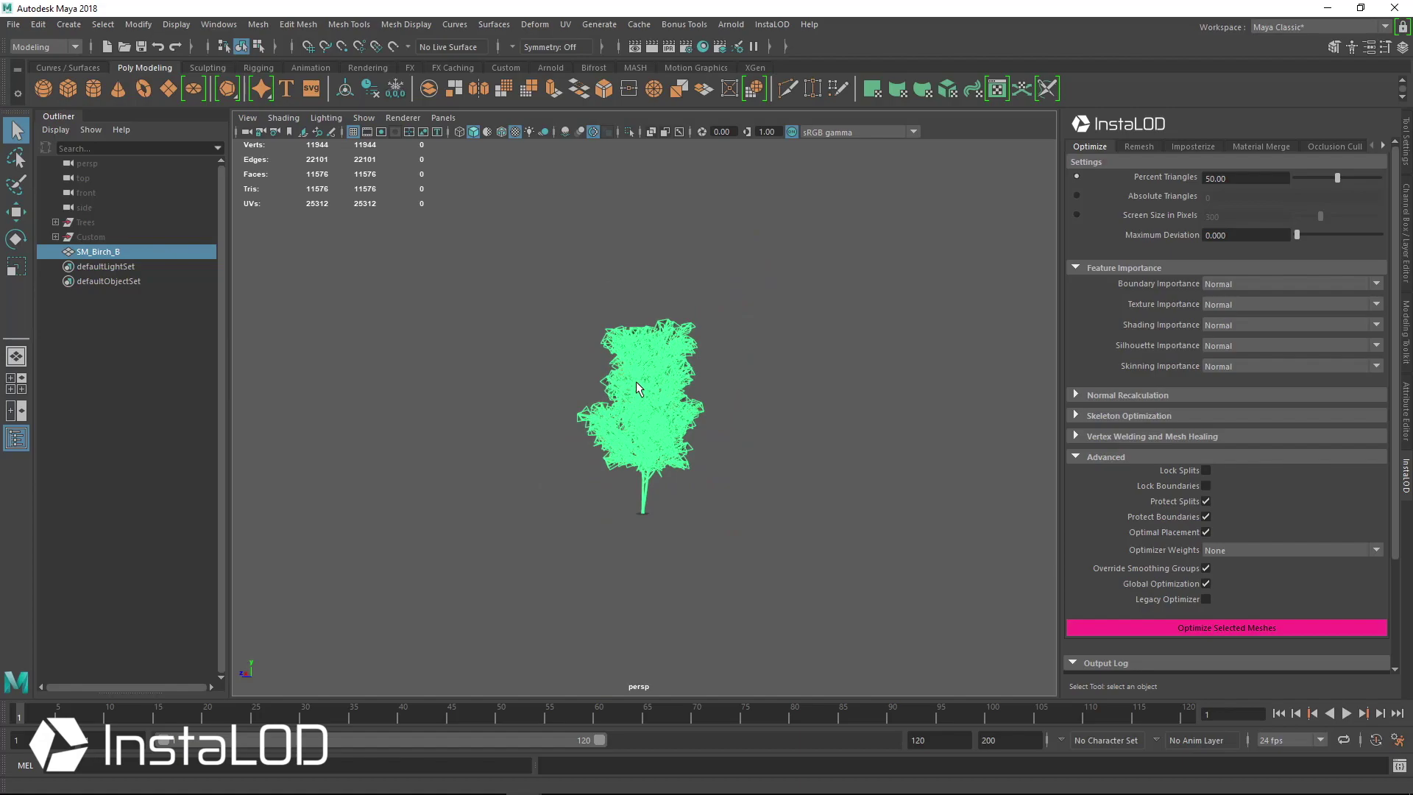
pyautogui.keyDown('alt'); pyautogui.moveTo(791, 467); pyautogui.dragTo(609, 346, button='right'); pyautogui.keyUp('alt')
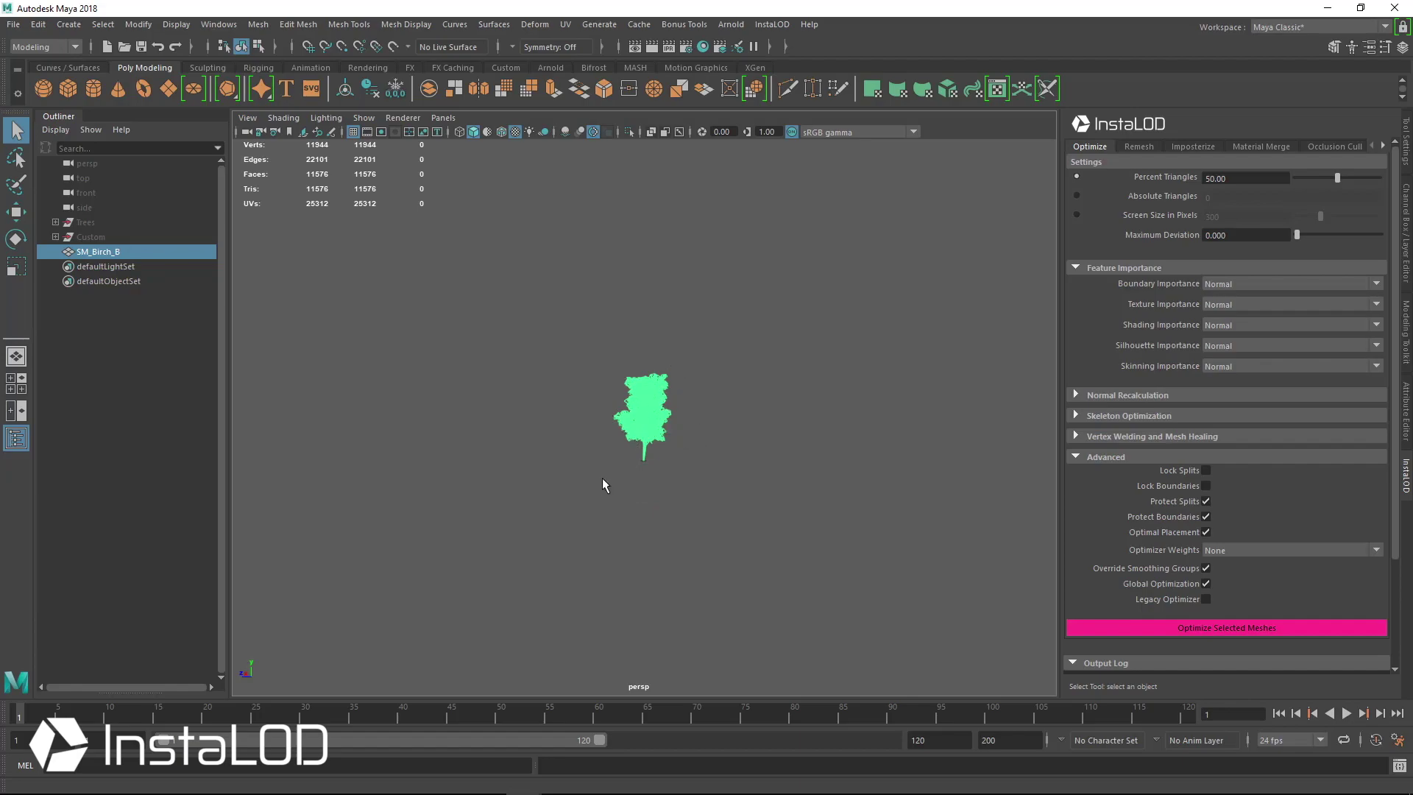
pyautogui.click(723, 409)
pyautogui.keyDown('alt'); pyautogui.moveTo(719, 447); pyautogui.dragTo(912, 456, button='right'); pyautogui.keyUp('alt')
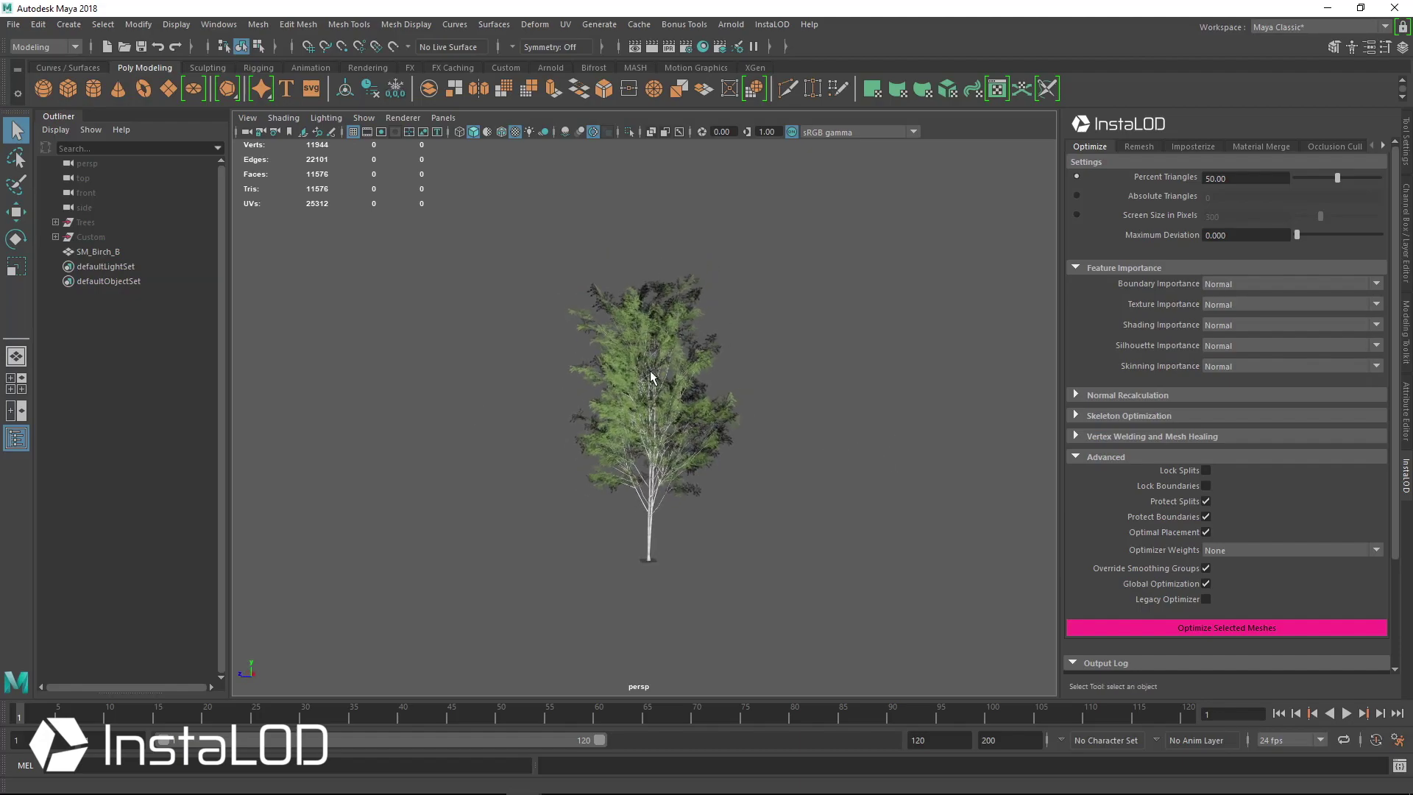
# Review the output path and filename format in InstaLOD's Bake Output settings
pyautogui.click(1382, 146)
pyautogui.click(1243, 147)
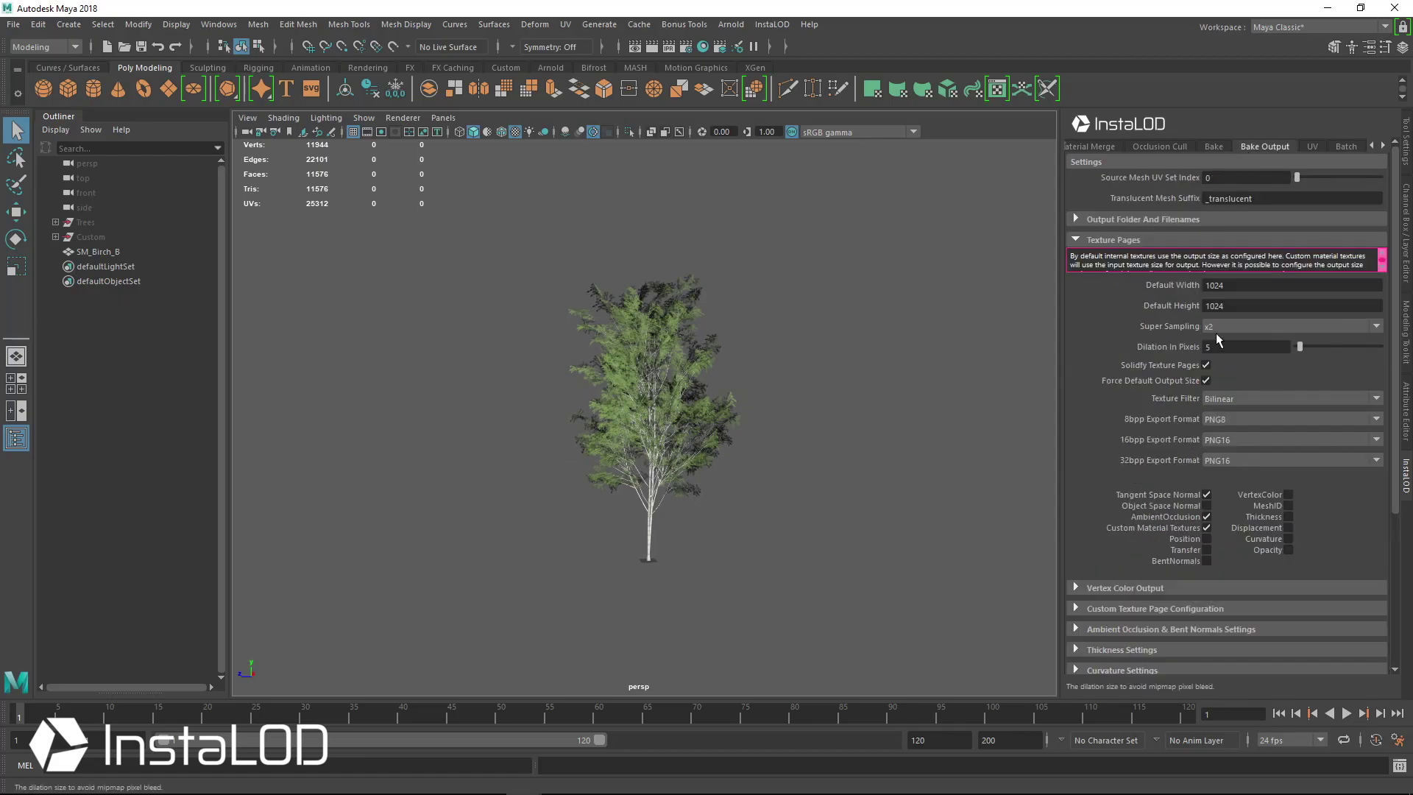
pyautogui.click(1140, 219)
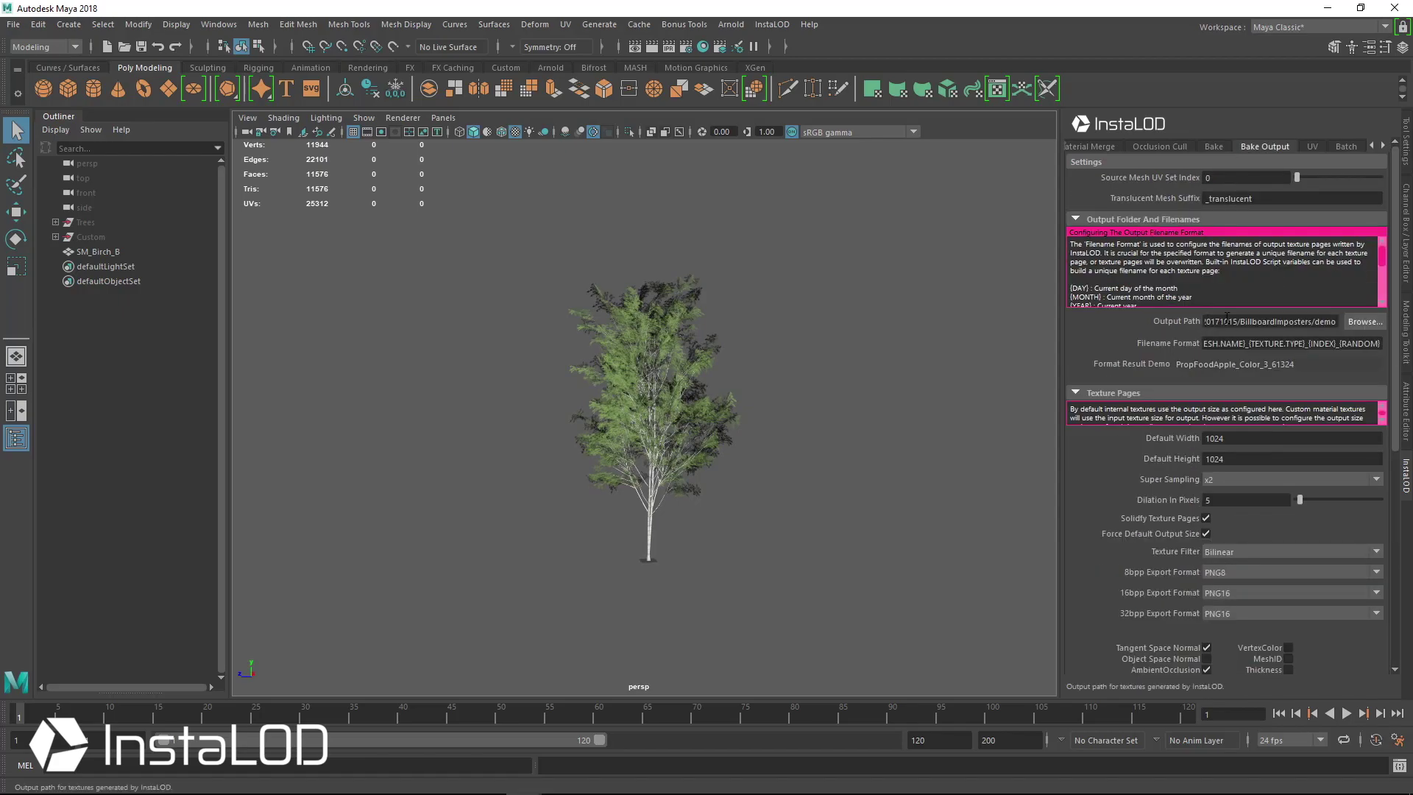
pyautogui.moveTo(1219, 321); pyautogui.dragTo(1337, 321)
pyautogui.click(1221, 218)
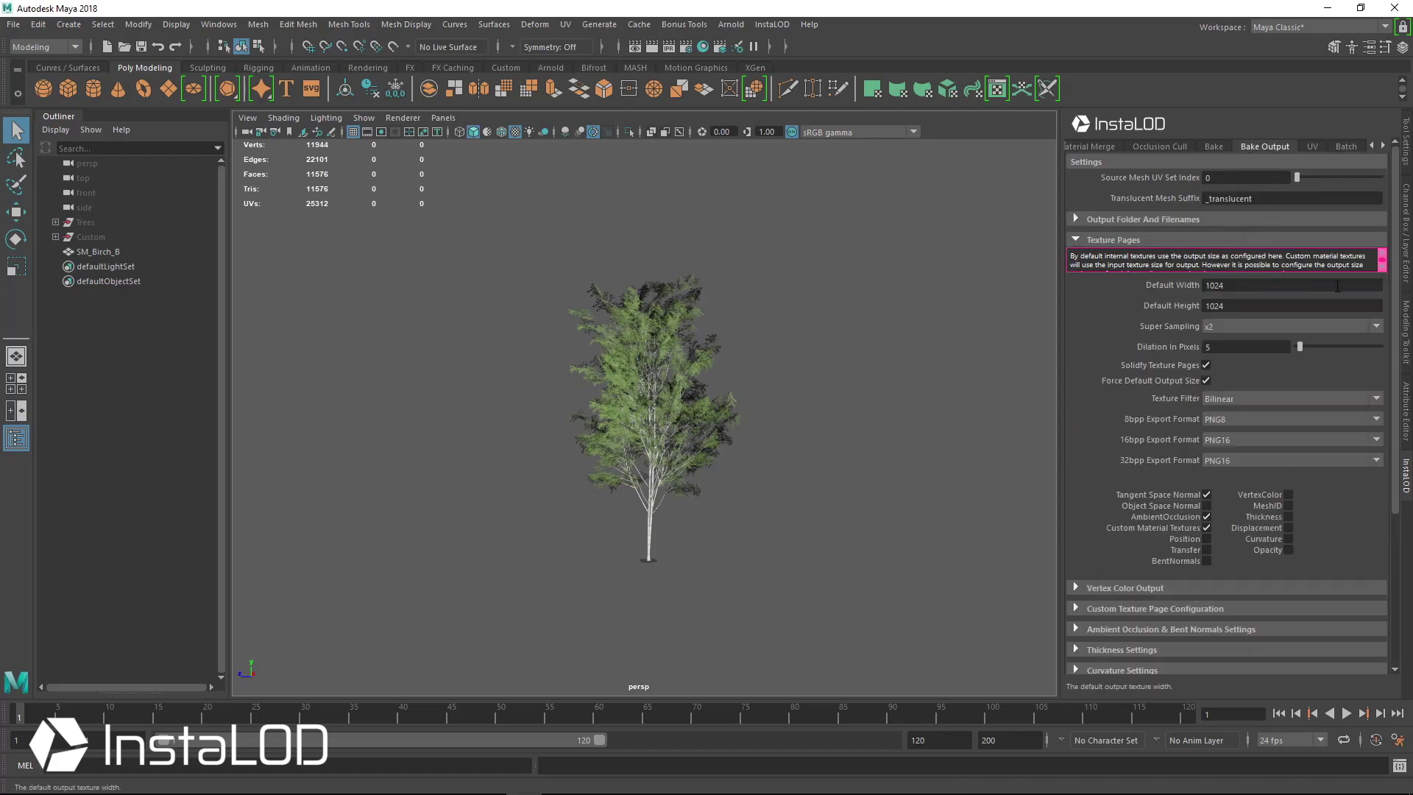
pyautogui.click(1226, 214)
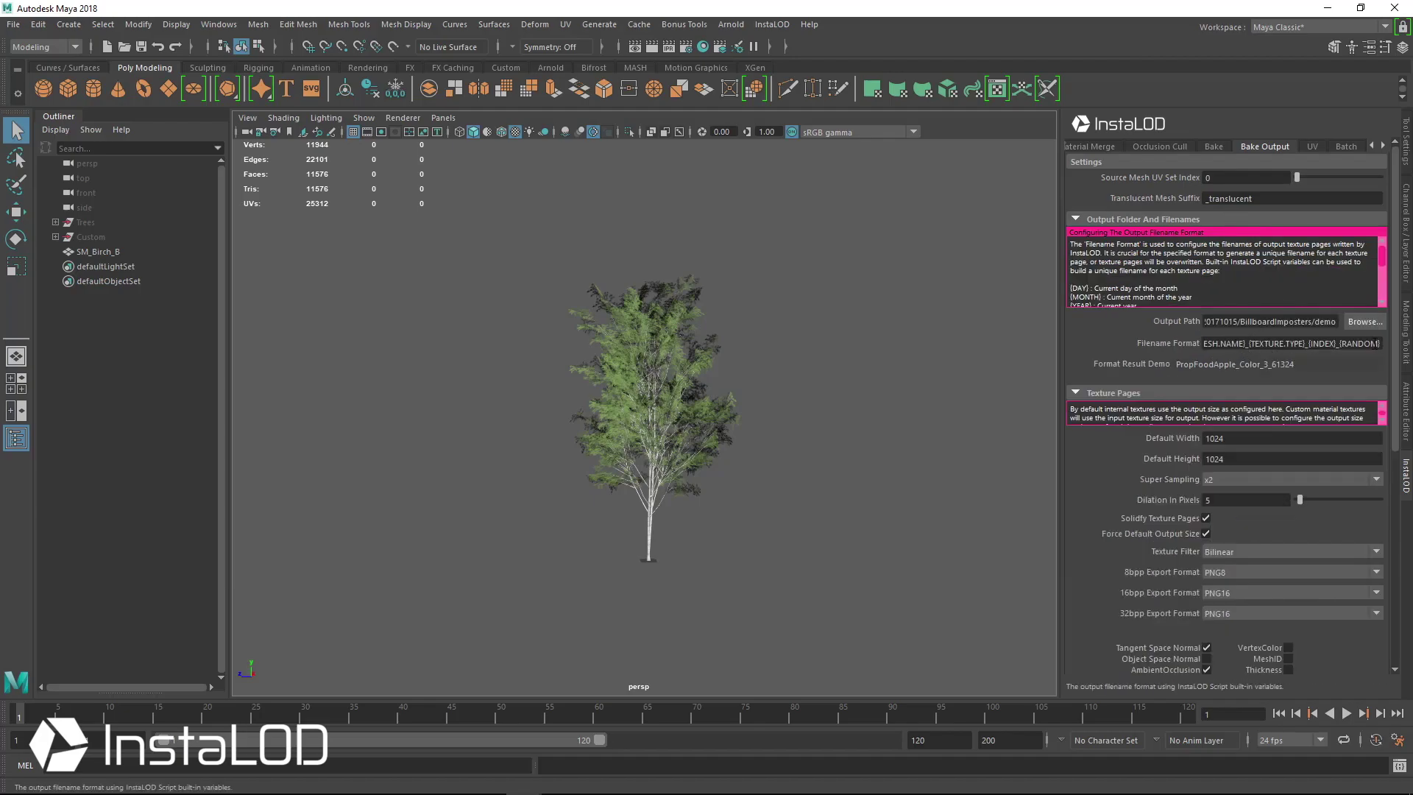
pyautogui.click(1204, 218)
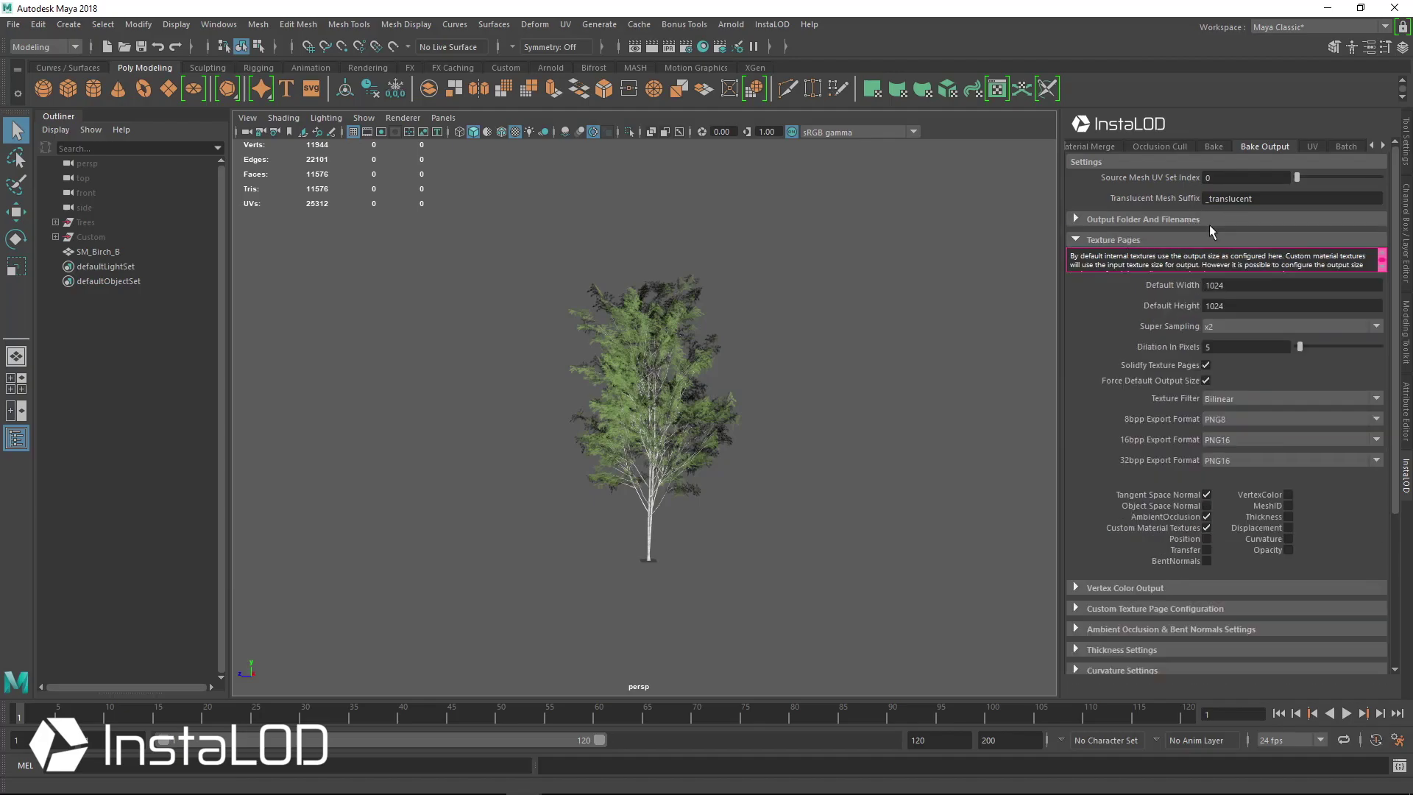
# Set super sampling of the texture pages to None and disable the ambient occlusion map output
pyautogui.click(1216, 332)
pyautogui.click(1220, 342)
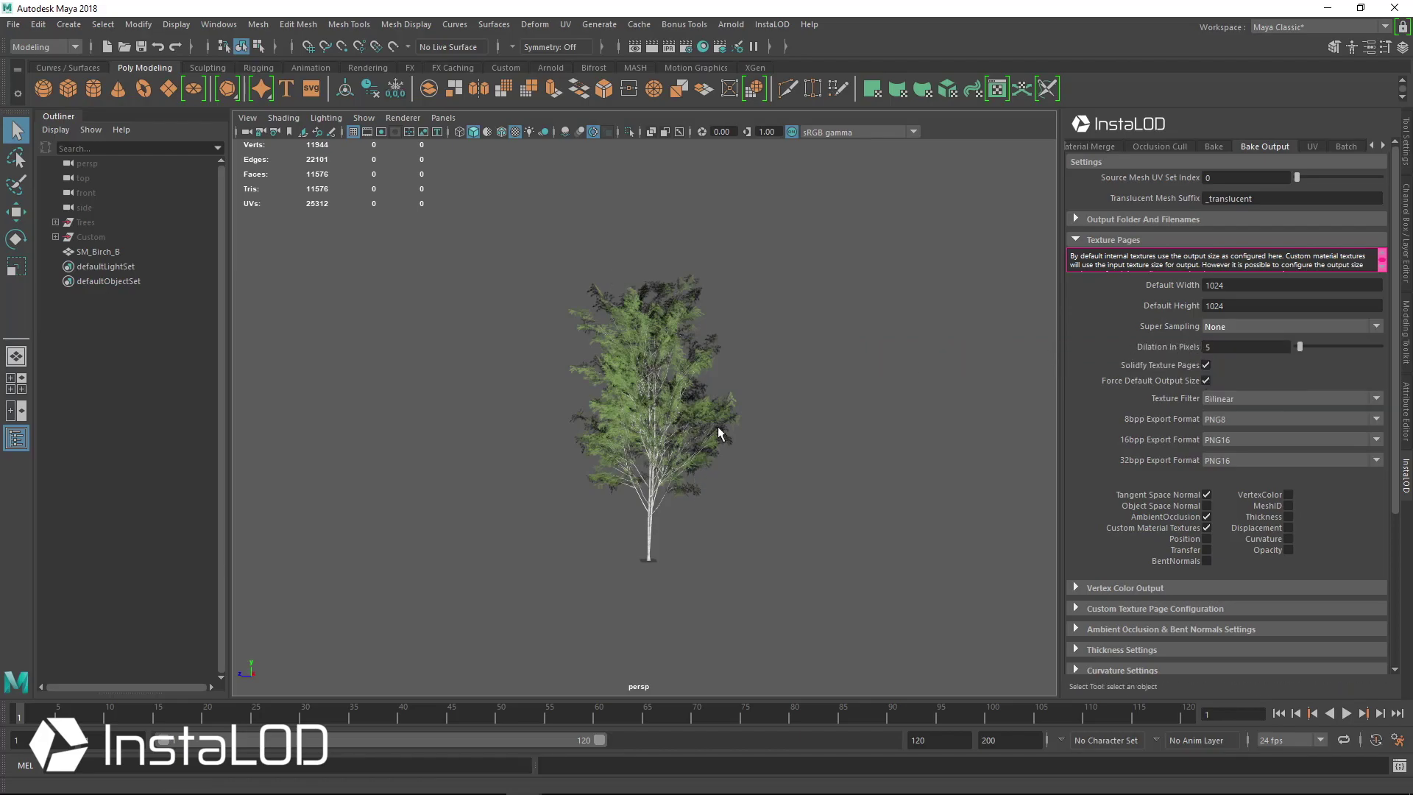
pyautogui.click(1242, 326)
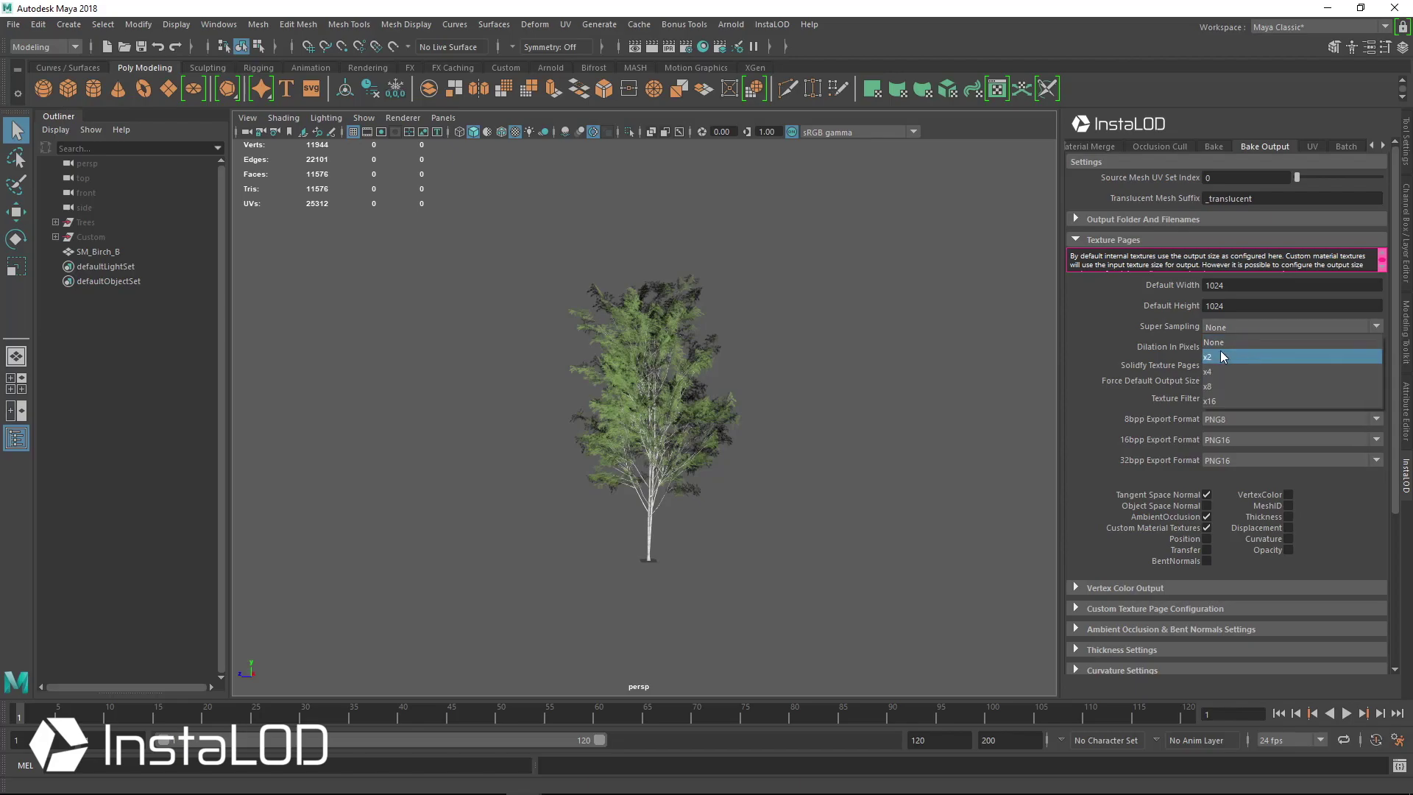
pyautogui.click(1221, 350)
pyautogui.click(1242, 326)
pyautogui.click(1236, 341)
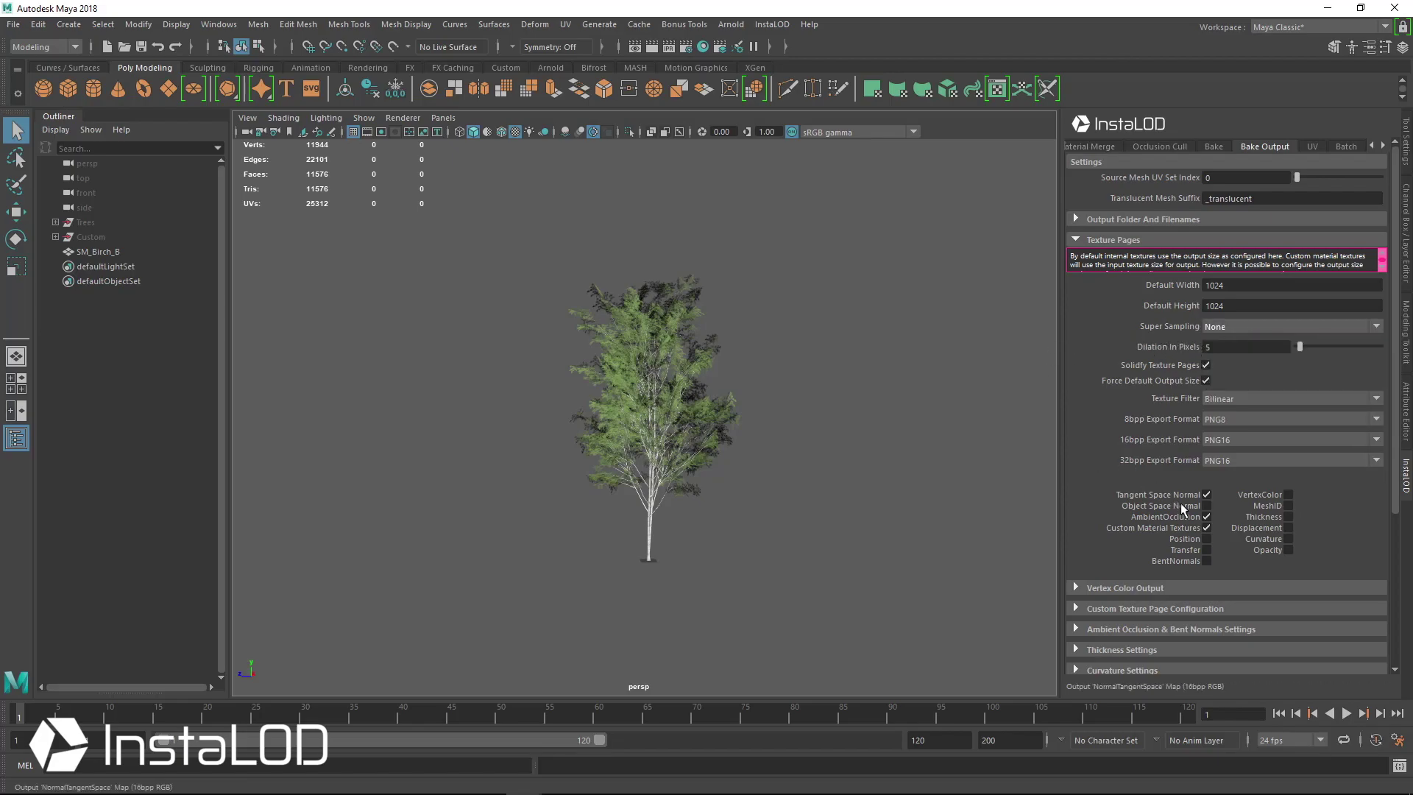
pyautogui.click(1206, 516)
pyautogui.click(1207, 516)
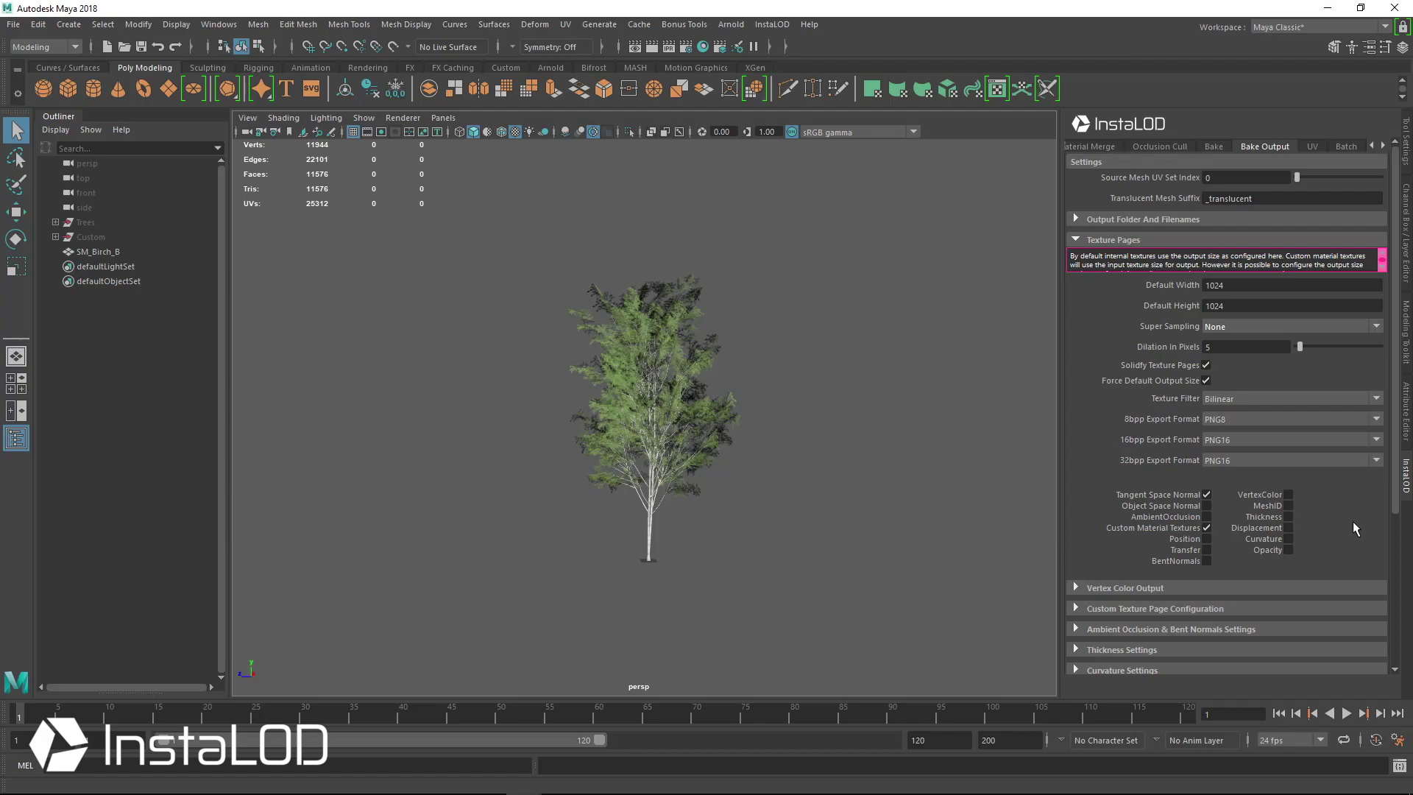
# Configure the imposterize operation as a Billboard type with 1 XY axis quad and 1 YZ axis quad
pyautogui.click(1369, 146)
pyautogui.click(1369, 145)
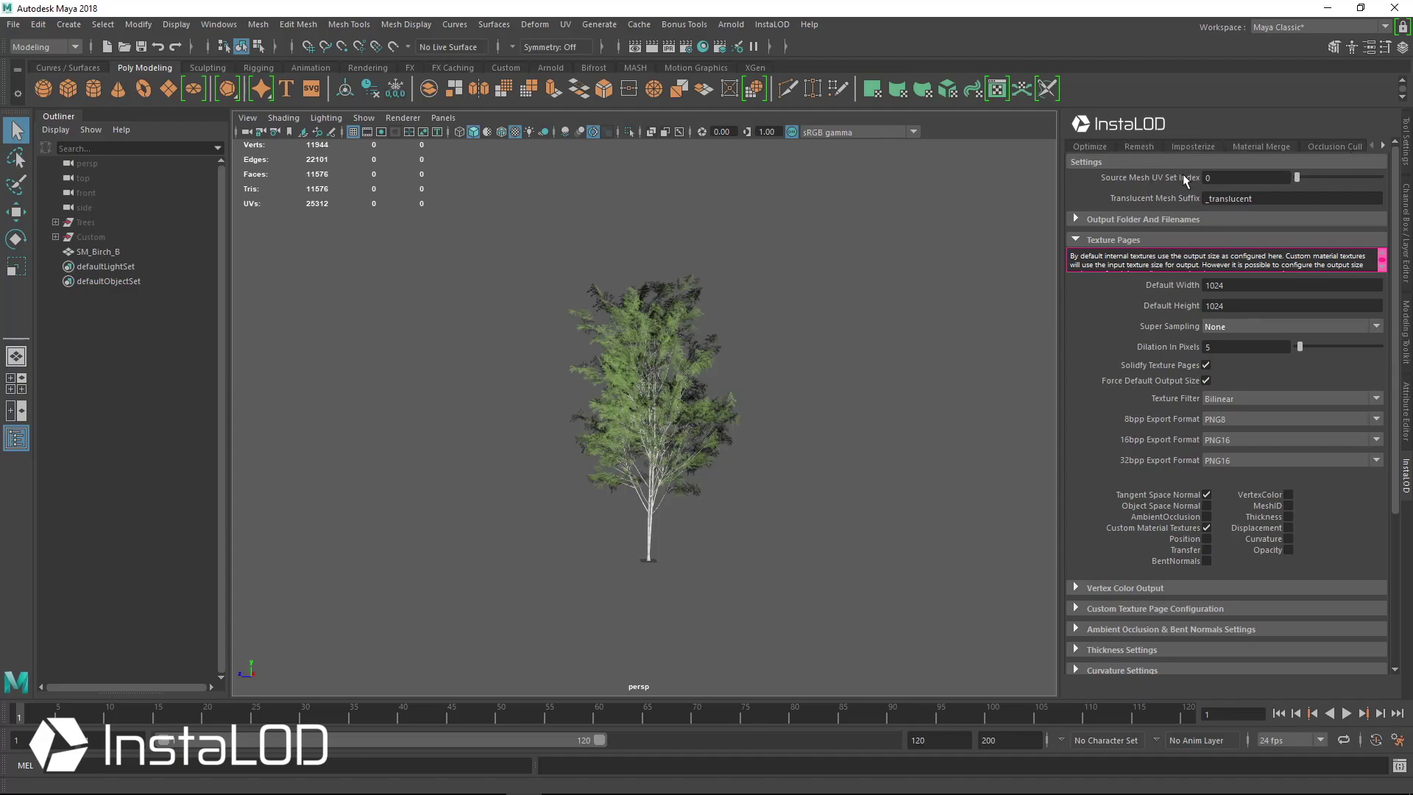
pyautogui.click(1192, 146)
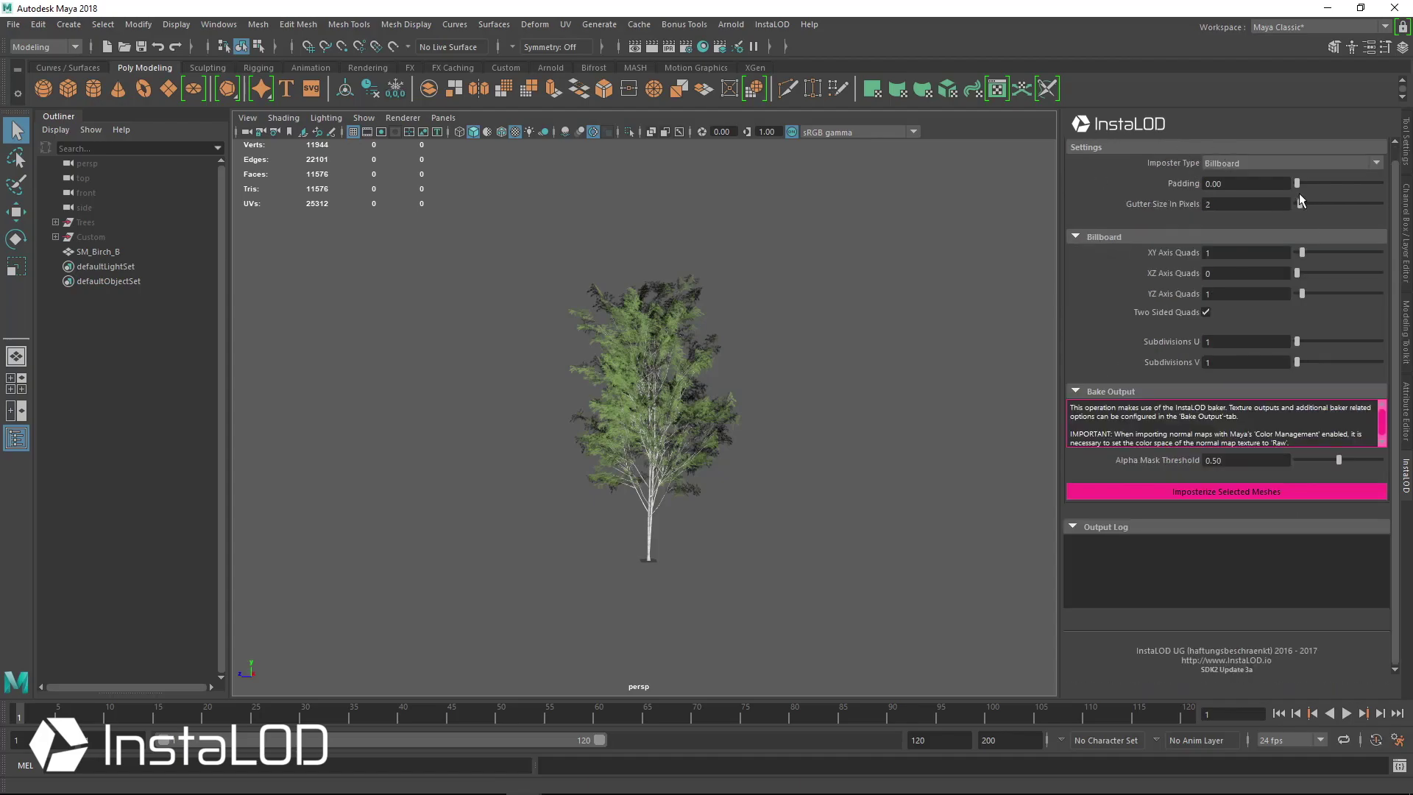
pyautogui.click(1225, 164)
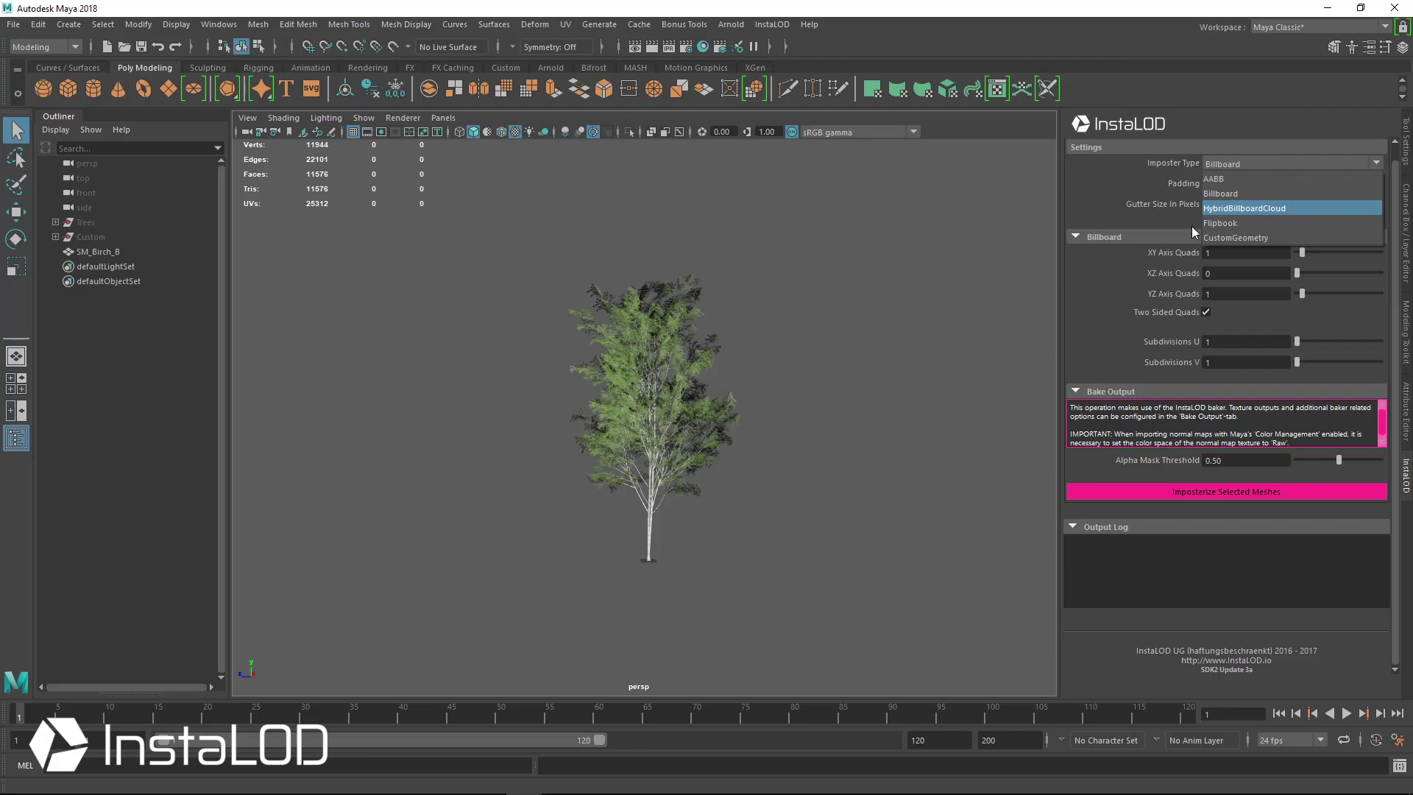
pyautogui.click(1239, 196)
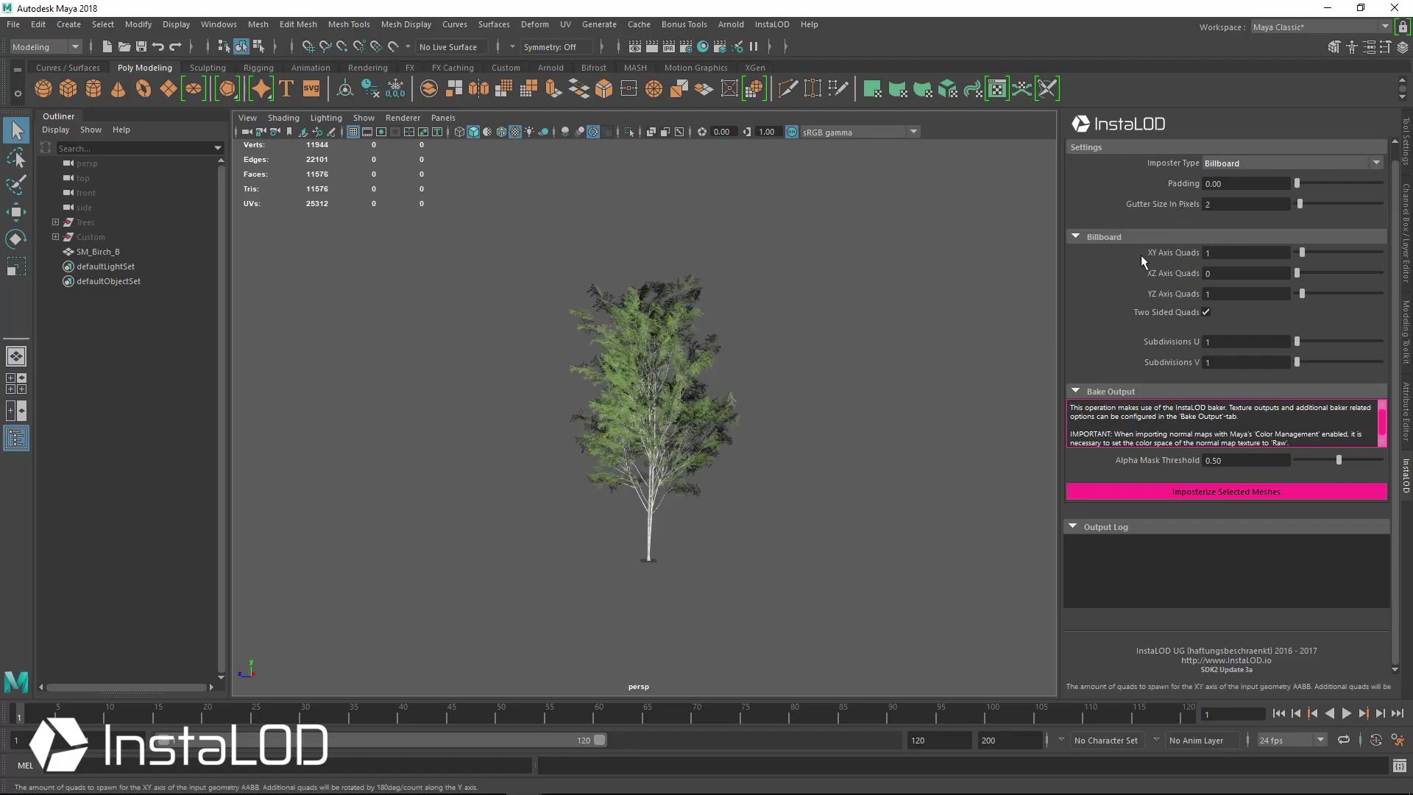
pyautogui.doubleClick(1207, 251)
pyautogui.write('0')
pyautogui.moveTo(1213, 294); pyautogui.dragTo(1184, 252)
pyautogui.write('1')
# Select the SM_Birch_B tree and imposterize it into a billboard with two-sided quads
pyautogui.keyDown('alt'); pyautogui.moveTo(909, 323); pyautogui.dragTo(823, 316); pyautogui.keyUp('alt')
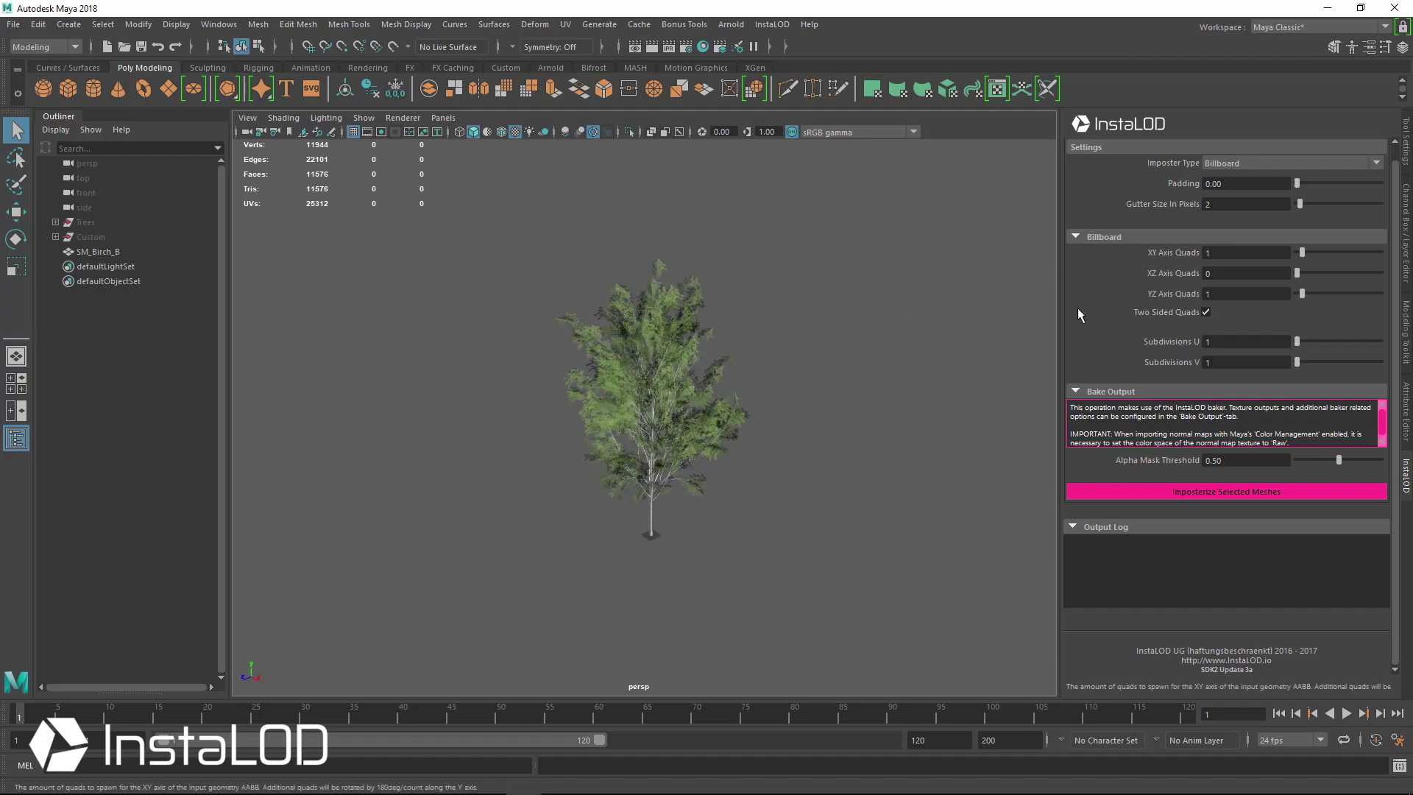
pyautogui.keyDown('alt'); pyautogui.moveTo(976, 374); pyautogui.dragTo(956, 361); pyautogui.keyUp('alt')
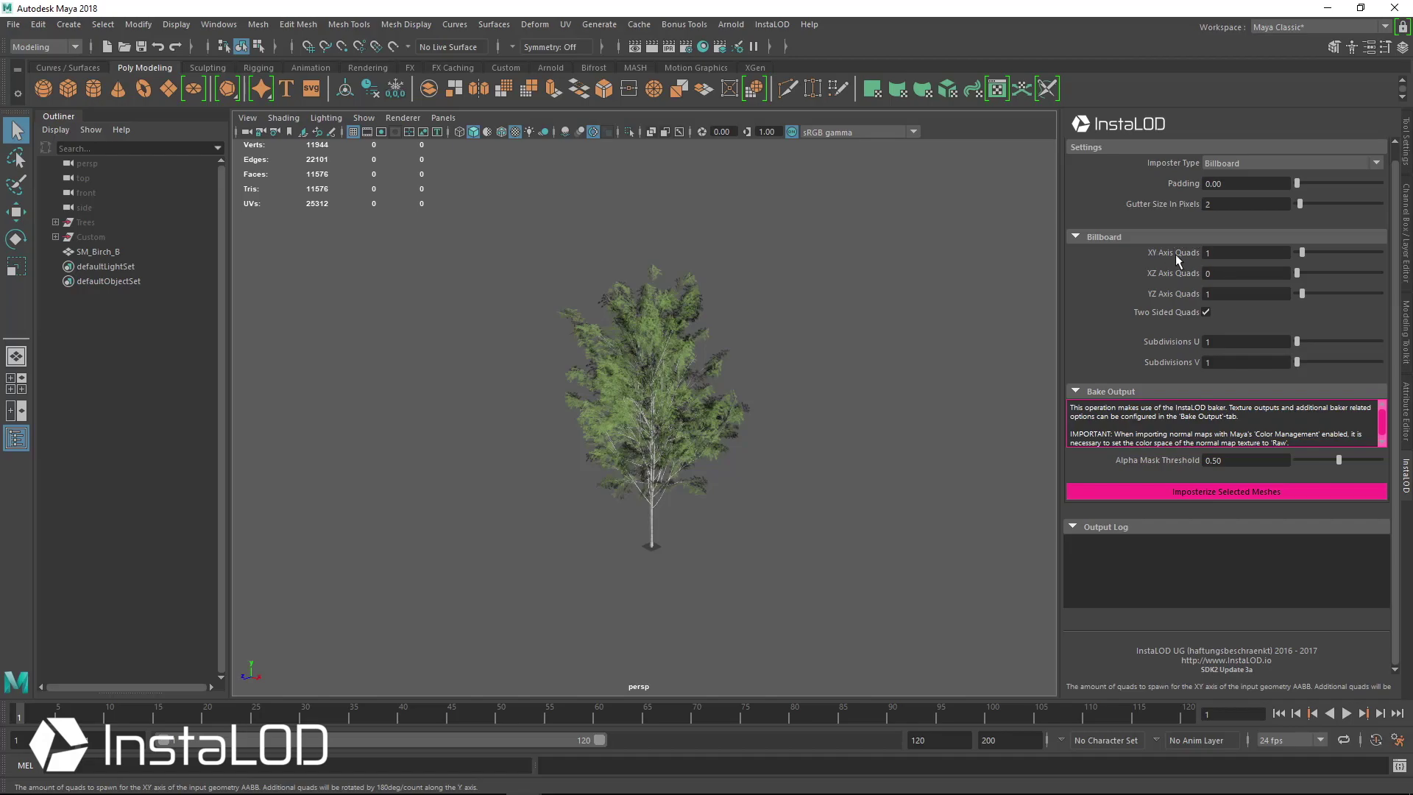
pyautogui.click(719, 457)
pyautogui.press('f')
pyautogui.press('w')
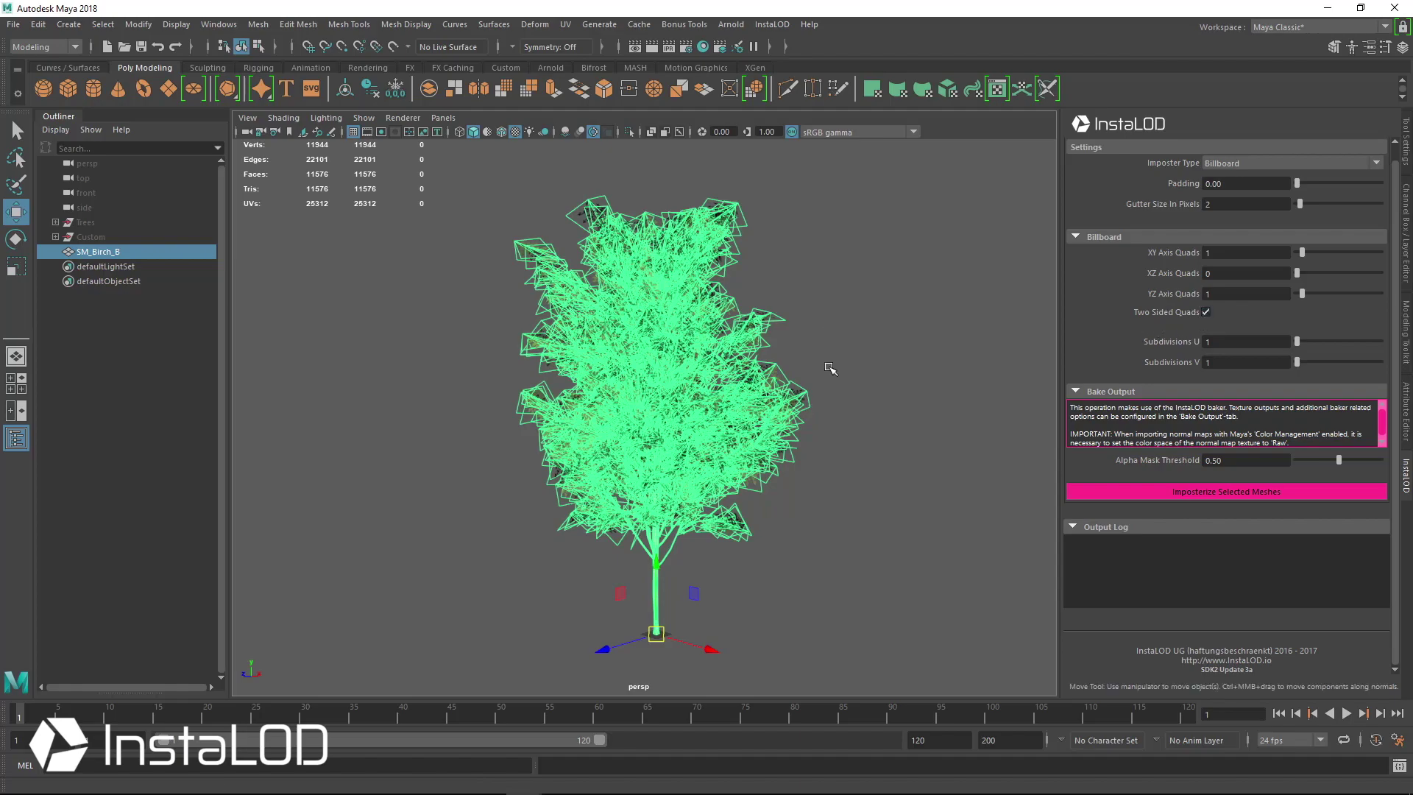
pyautogui.keyDown('alt'); pyautogui.moveTo(825, 373); pyautogui.dragTo(608, 323); pyautogui.keyUp('alt')
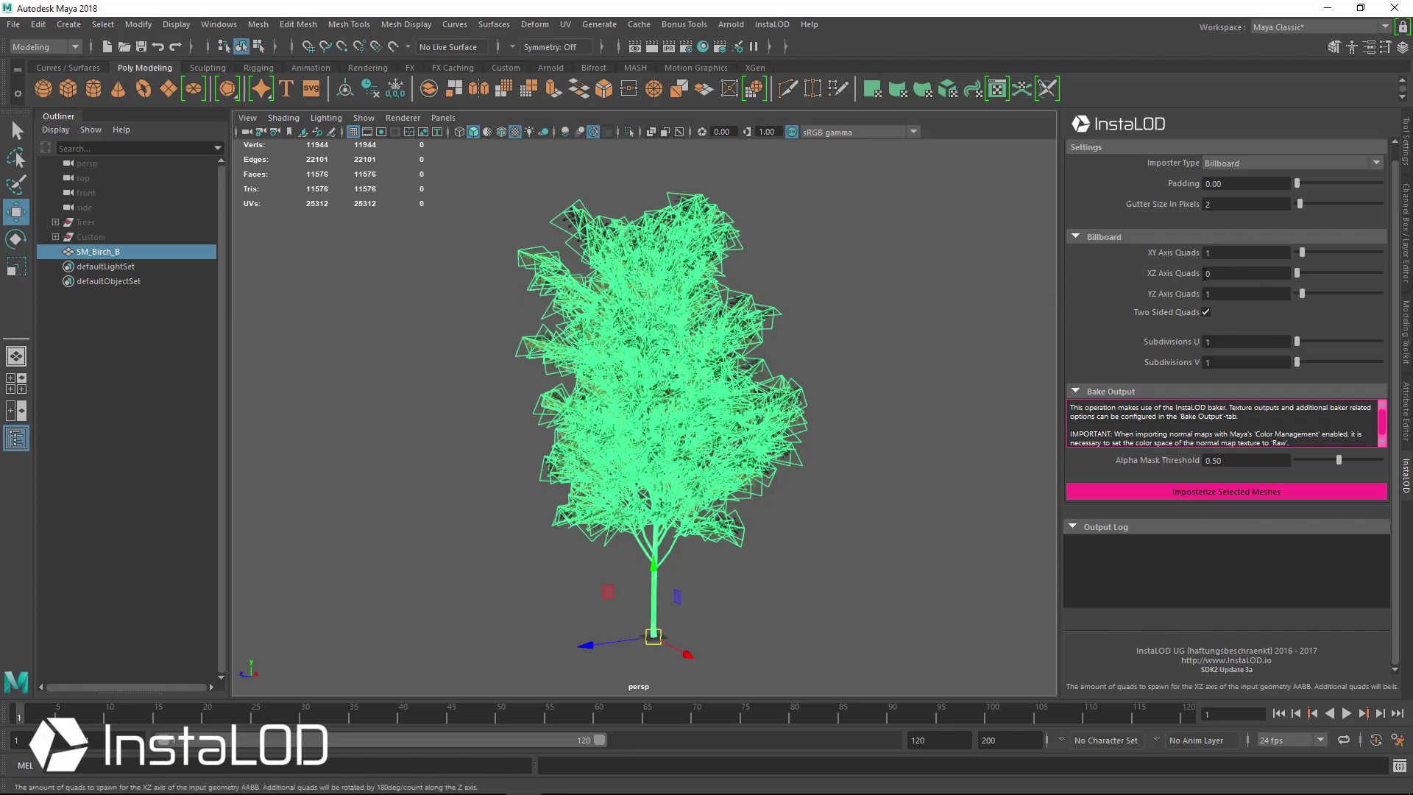
pyautogui.keyDown('alt'); pyautogui.moveTo(908, 306); pyautogui.dragTo(933, 347); pyautogui.keyUp('alt')
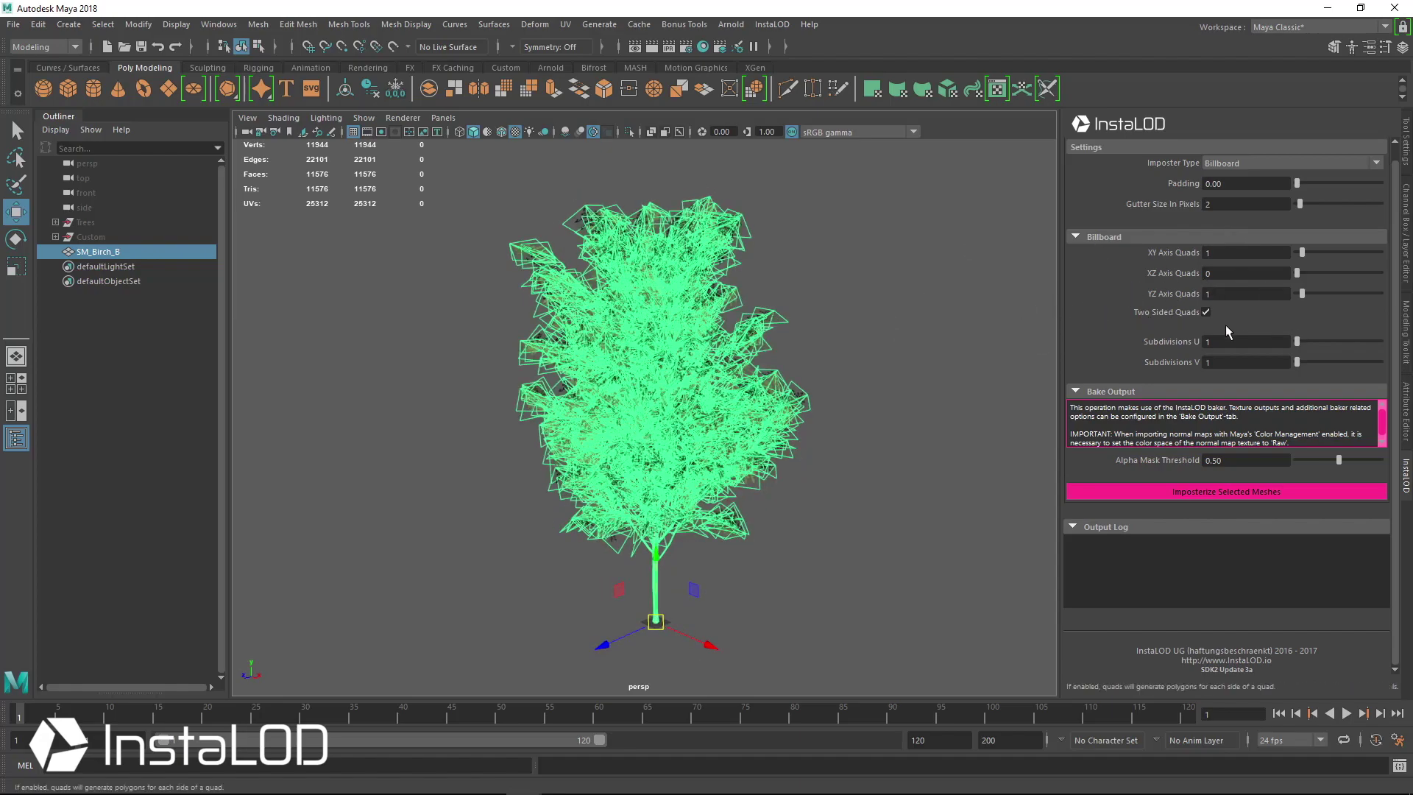
pyautogui.scroll(-3, 725, 303)
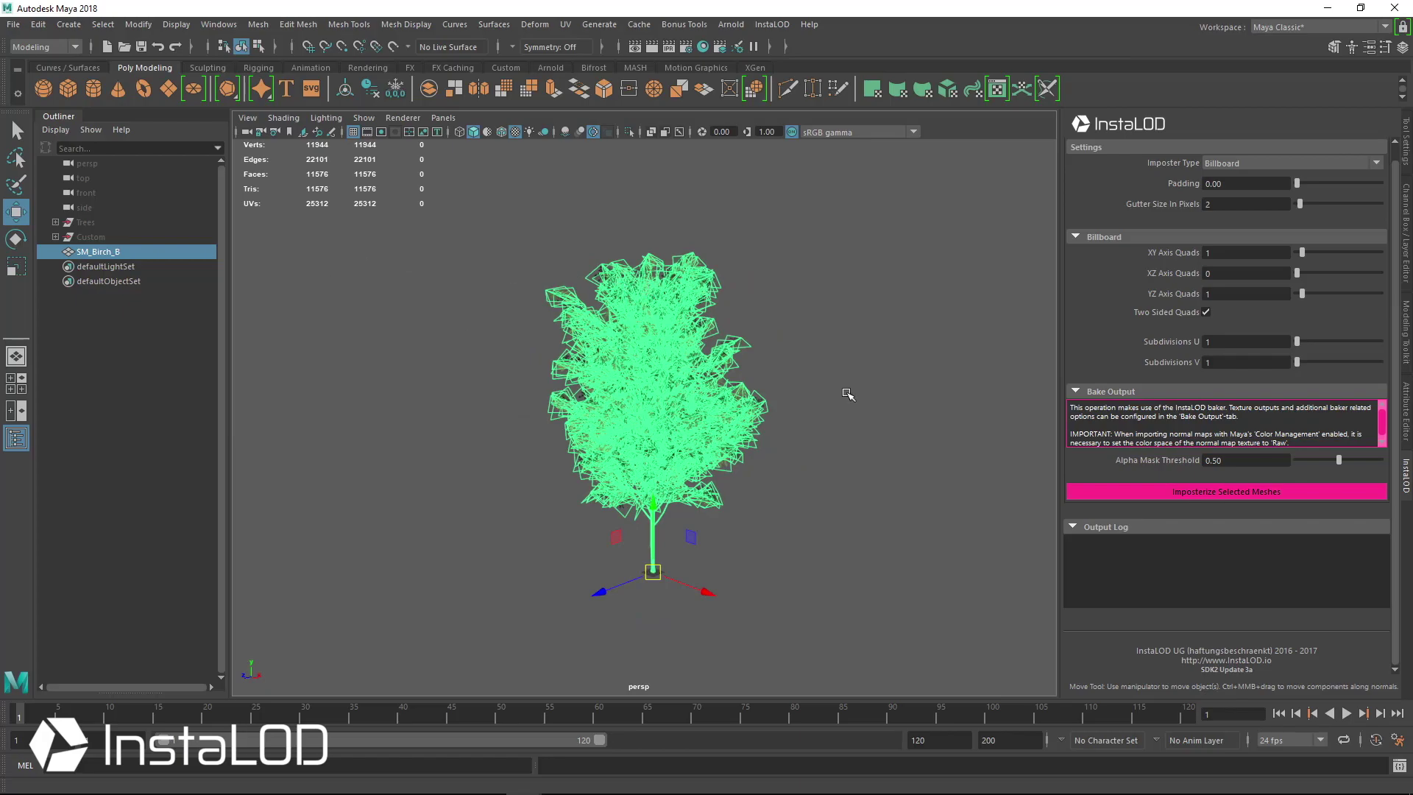
pyautogui.click(1242, 494)
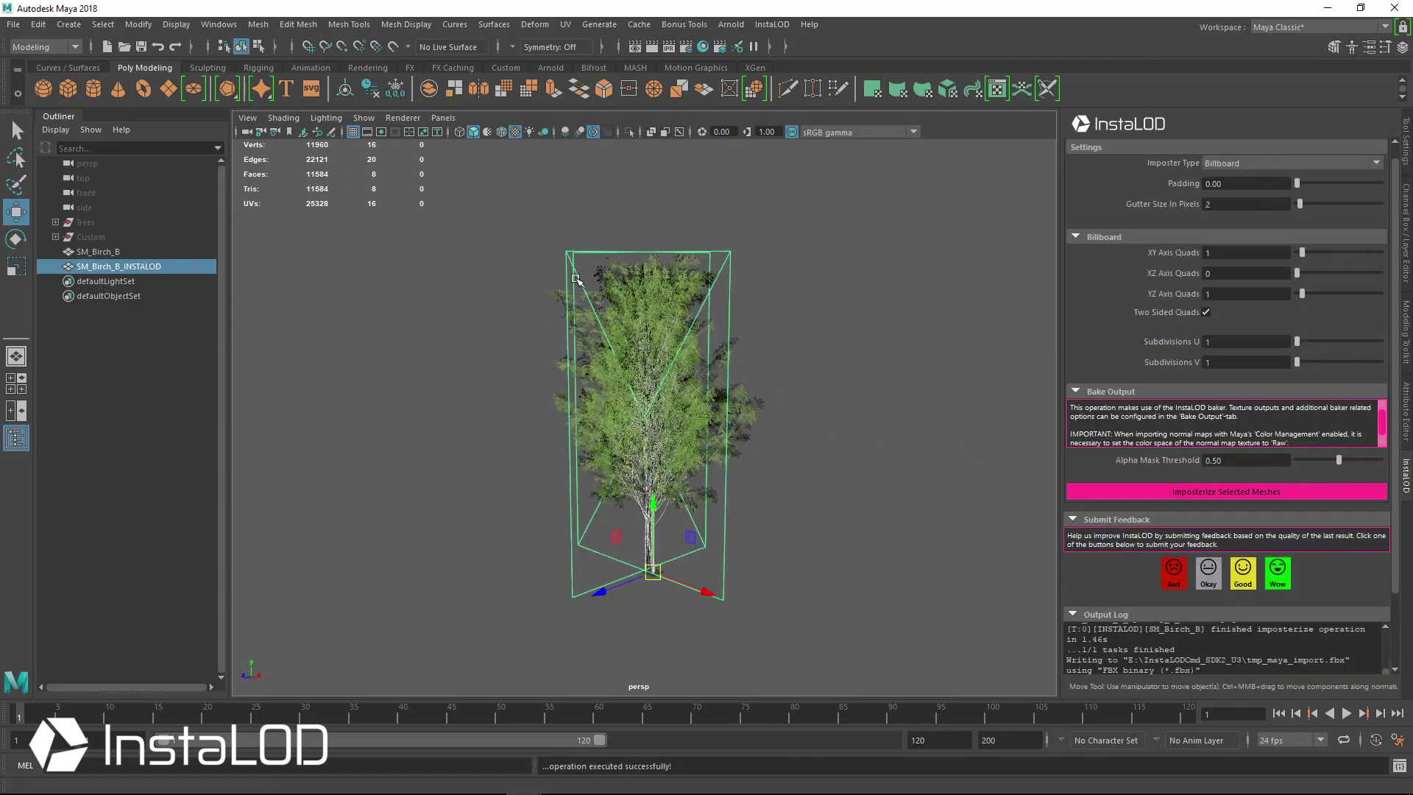
# Move the two-sided billboard imposter along the X axis beside the original birch and inspect it from above and the side
pyautogui.moveTo(685, 580); pyautogui.dragTo(1004, 655)
pyautogui.press('f')
pyautogui.keyDown('alt'); pyautogui.moveTo(682, 452); pyautogui.dragTo(887, 497); pyautogui.keyUp('alt')
pyautogui.keyDown('alt'); pyautogui.moveTo(814, 459); pyautogui.dragTo(769, 457); pyautogui.keyUp('alt')
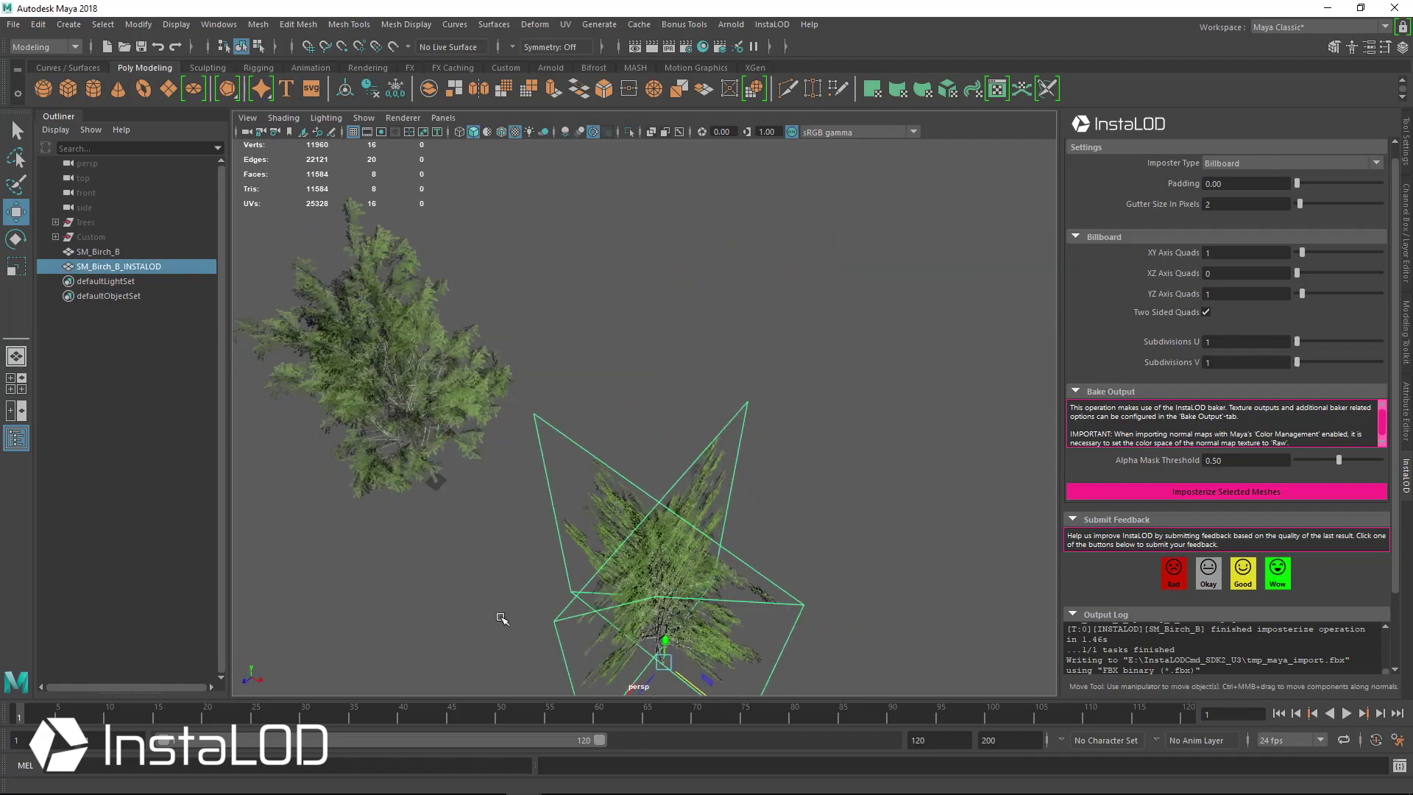
pyautogui.keyDown('alt'); pyautogui.moveTo(766, 521); pyautogui.dragTo(922, 431); pyautogui.keyUp('alt')
pyautogui.click(945, 417)
pyautogui.click(760, 309)
pyautogui.keyDown('alt'); pyautogui.moveTo(761, 309); pyautogui.dragTo(903, 197); pyautogui.keyUp('alt')
# Check the two-sided imposter's UV layout in the UV Editor and delete the imposter
pyautogui.click(997, 89)
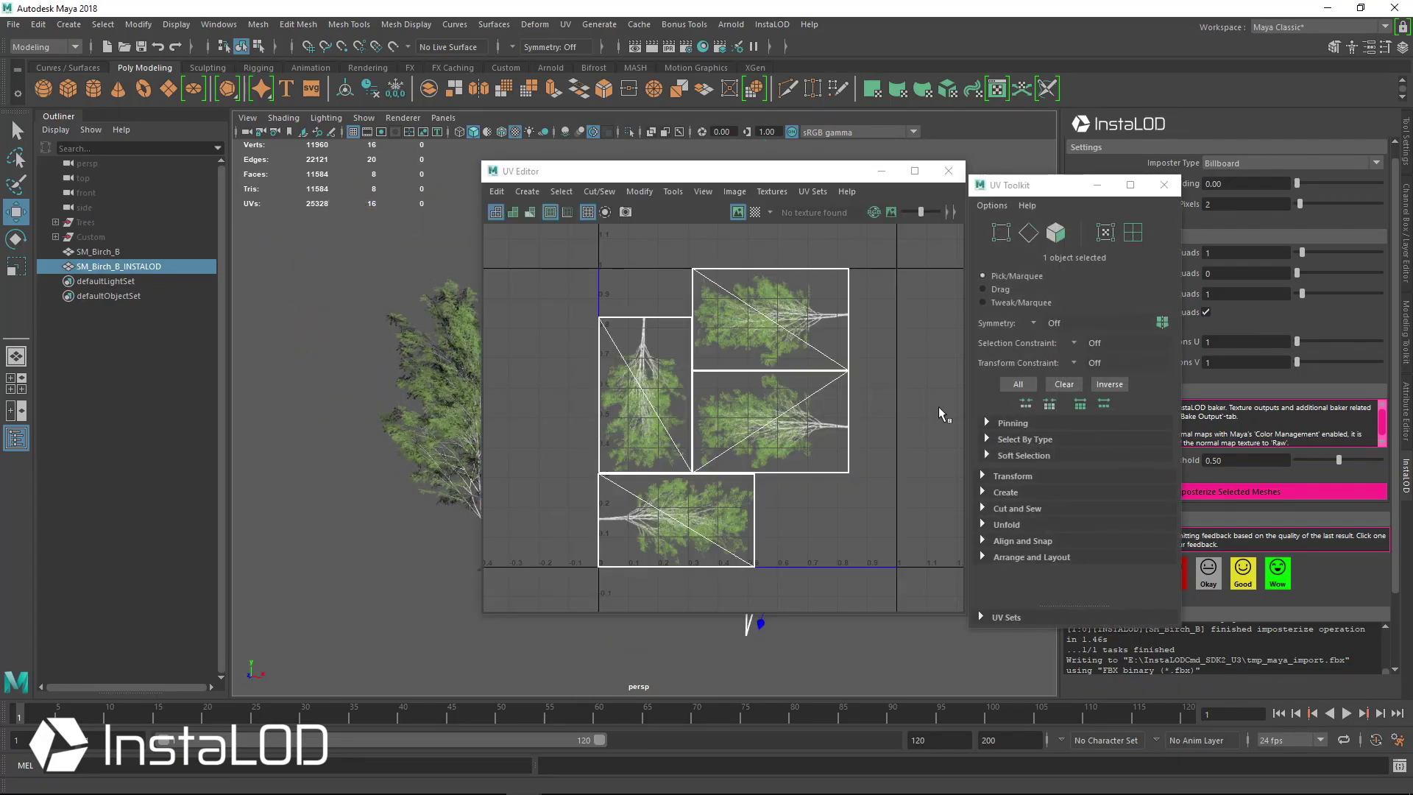
pyautogui.moveTo(1003, 187); pyautogui.dragTo(853, 360)
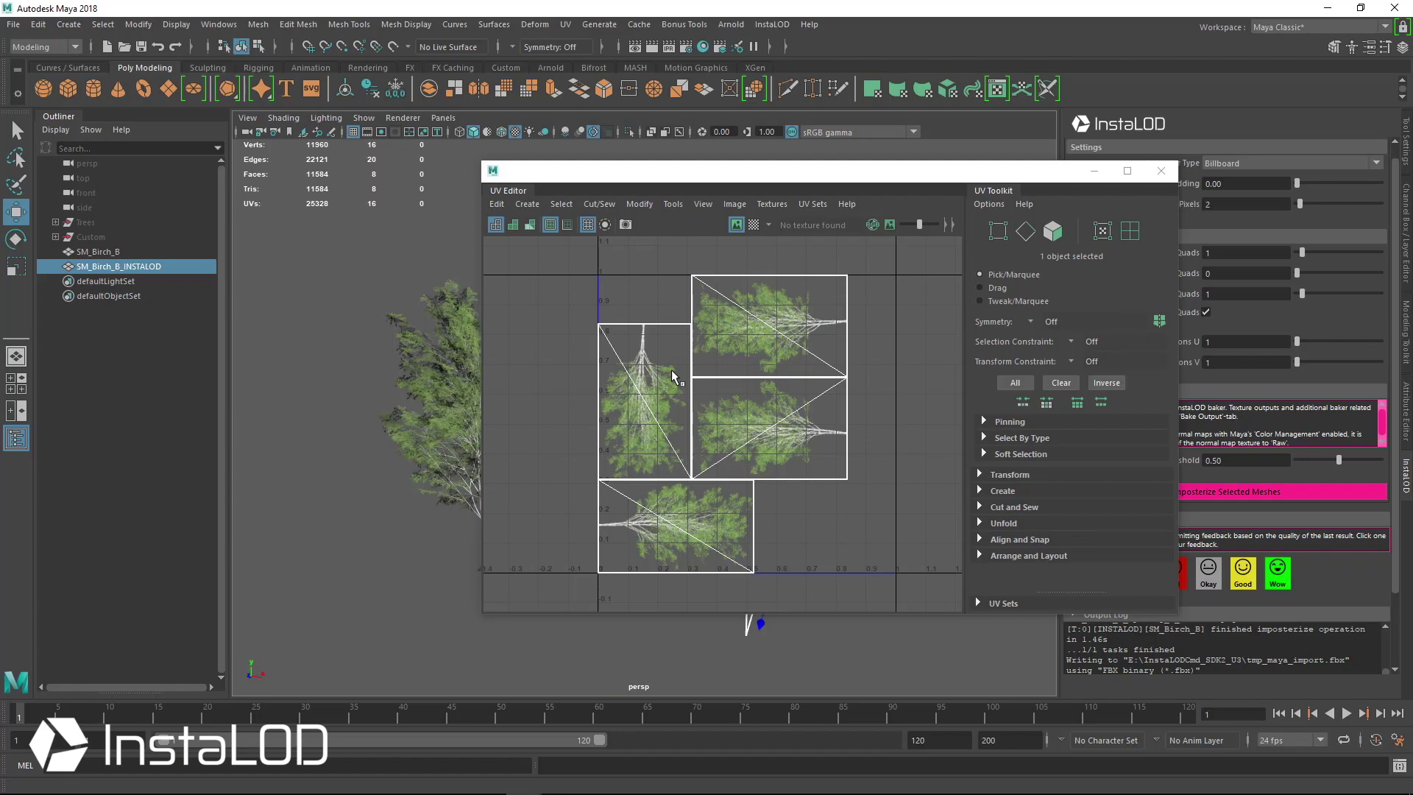
pyautogui.click(1161, 171)
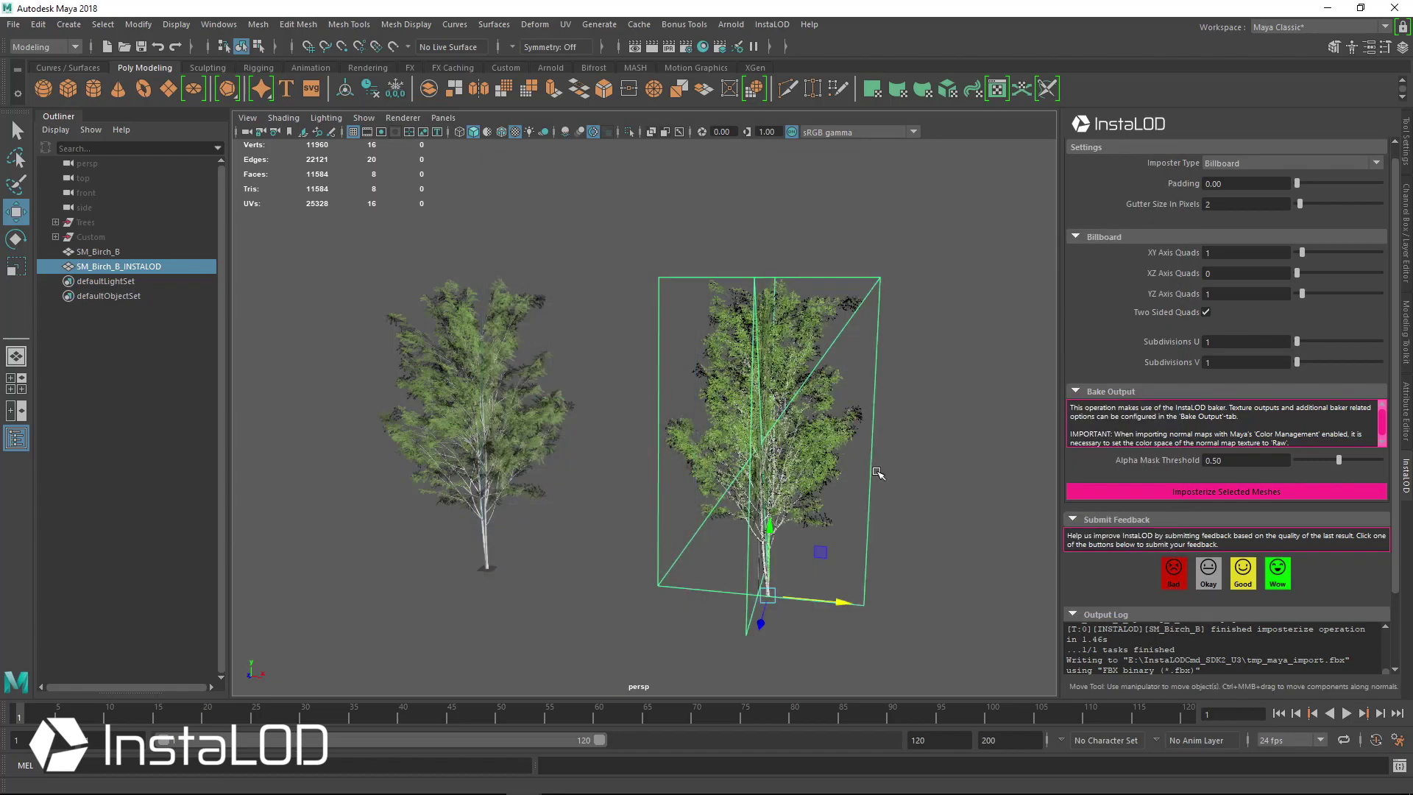
pyautogui.press('Delete')
# Disable two-sided quads and imposterize the SM_Birch_B tree as a billboard again
pyautogui.click(594, 413)
pyautogui.press('f')
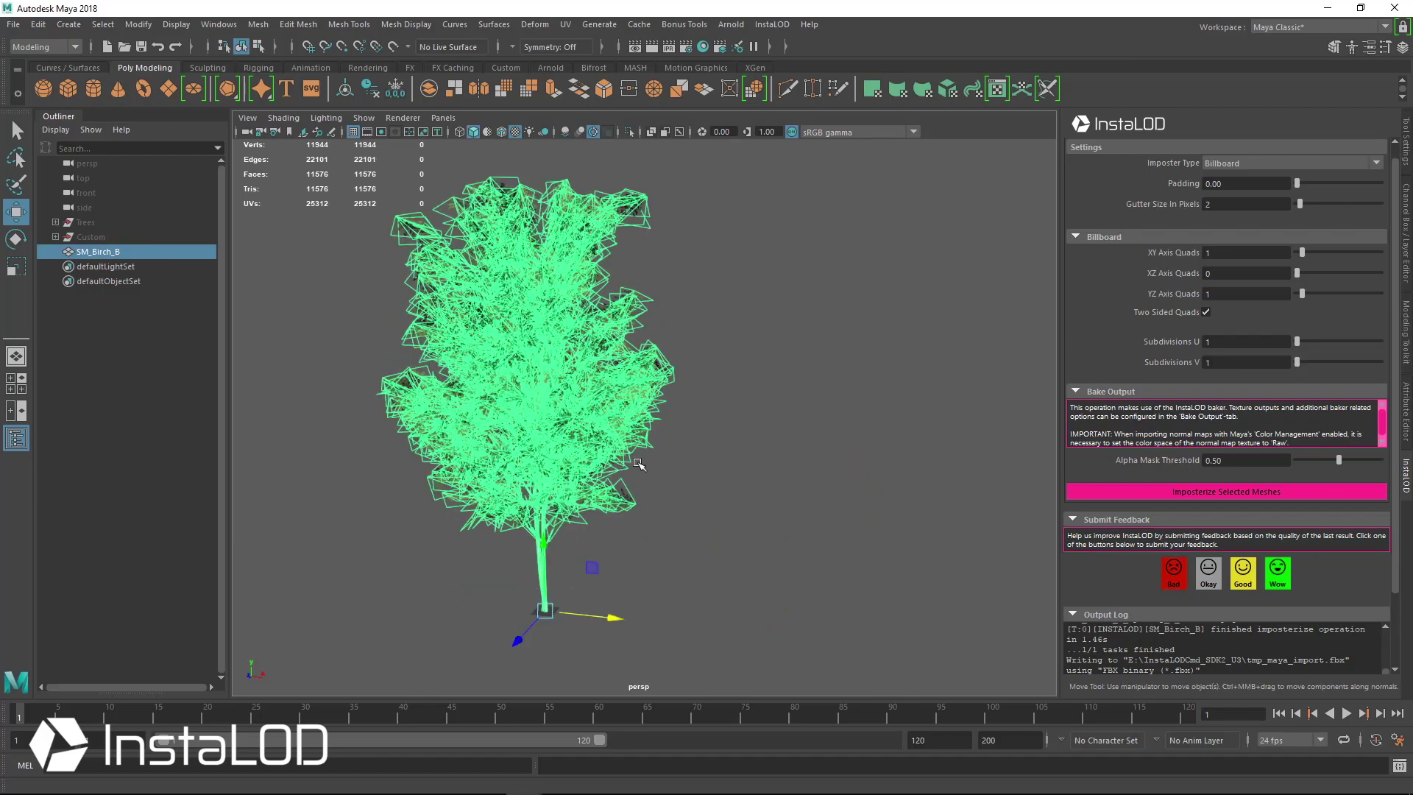
pyautogui.click(1205, 312)
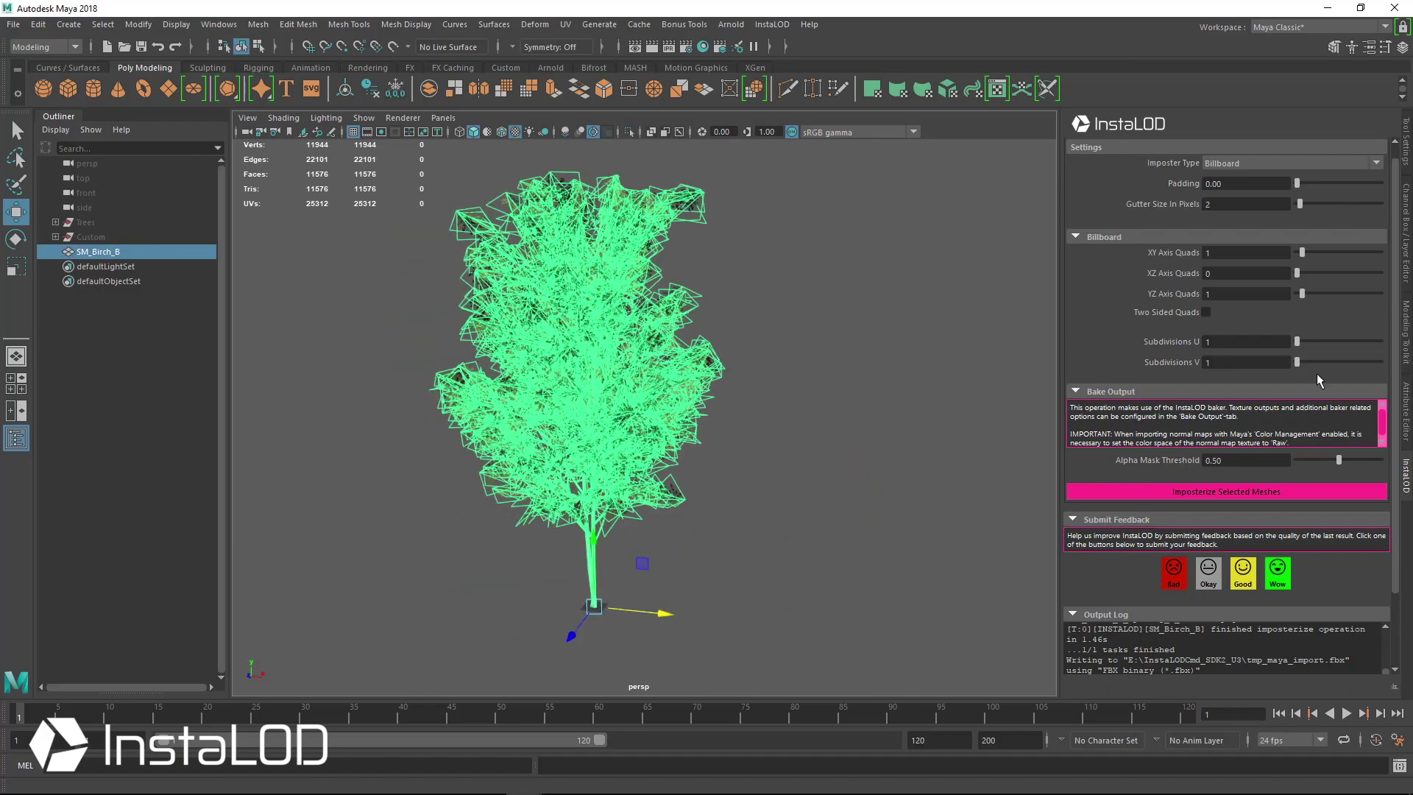
pyautogui.click(1228, 489)
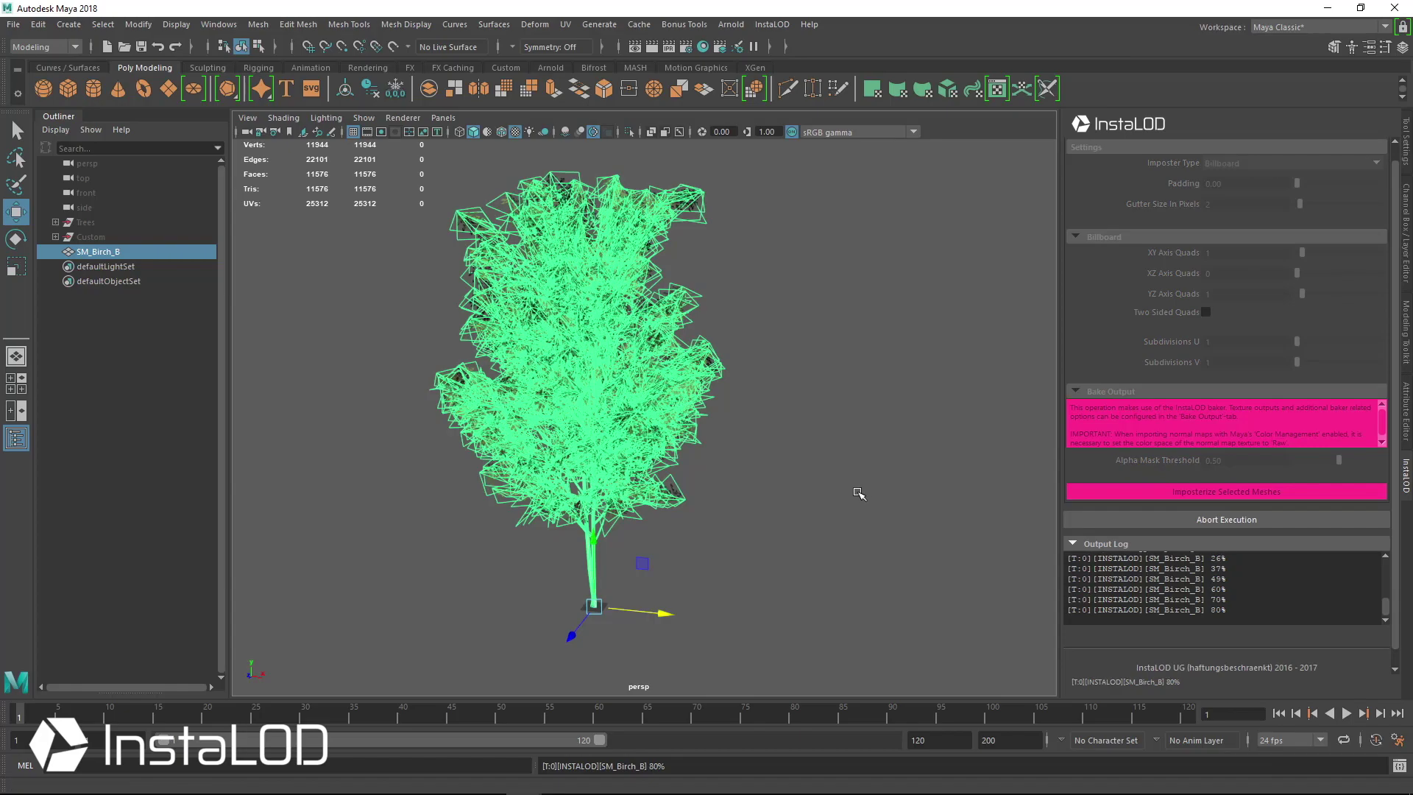
# Move the single-sided billboard imposter along the X axis so it stands beside the original birch
pyautogui.moveTo(883, 618); pyautogui.dragTo(1041, 635)
pyautogui.keyDown('alt'); pyautogui.moveTo(776, 549); pyautogui.dragTo(694, 529); pyautogui.keyUp('alt')
pyautogui.keyDown('alt'); pyautogui.moveTo(694, 530); pyautogui.dragTo(766, 265, button='right'); pyautogui.keyUp('alt')
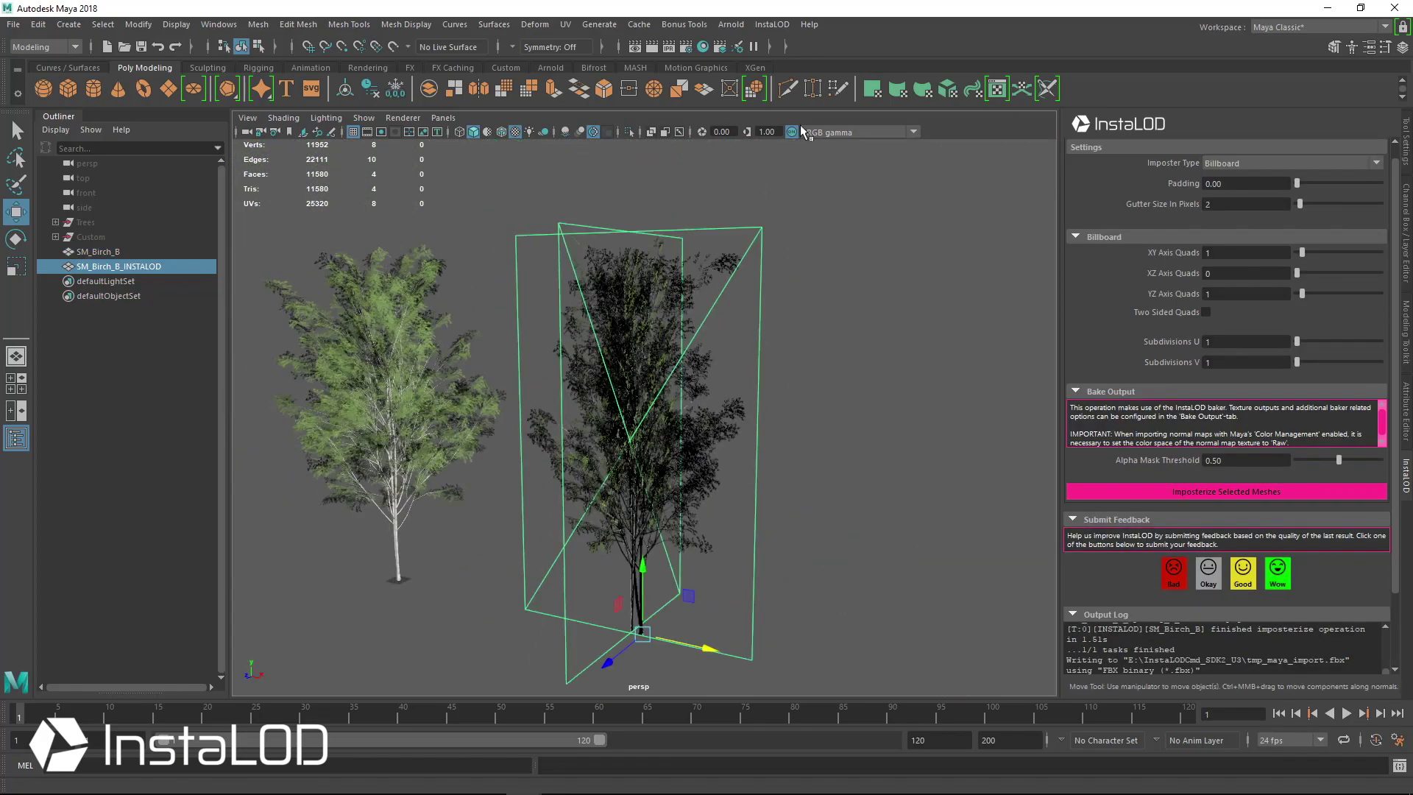
# Examine the single-sided imposter's UV layout in the UV Editor and its quads in the viewport
pyautogui.click(997, 88)
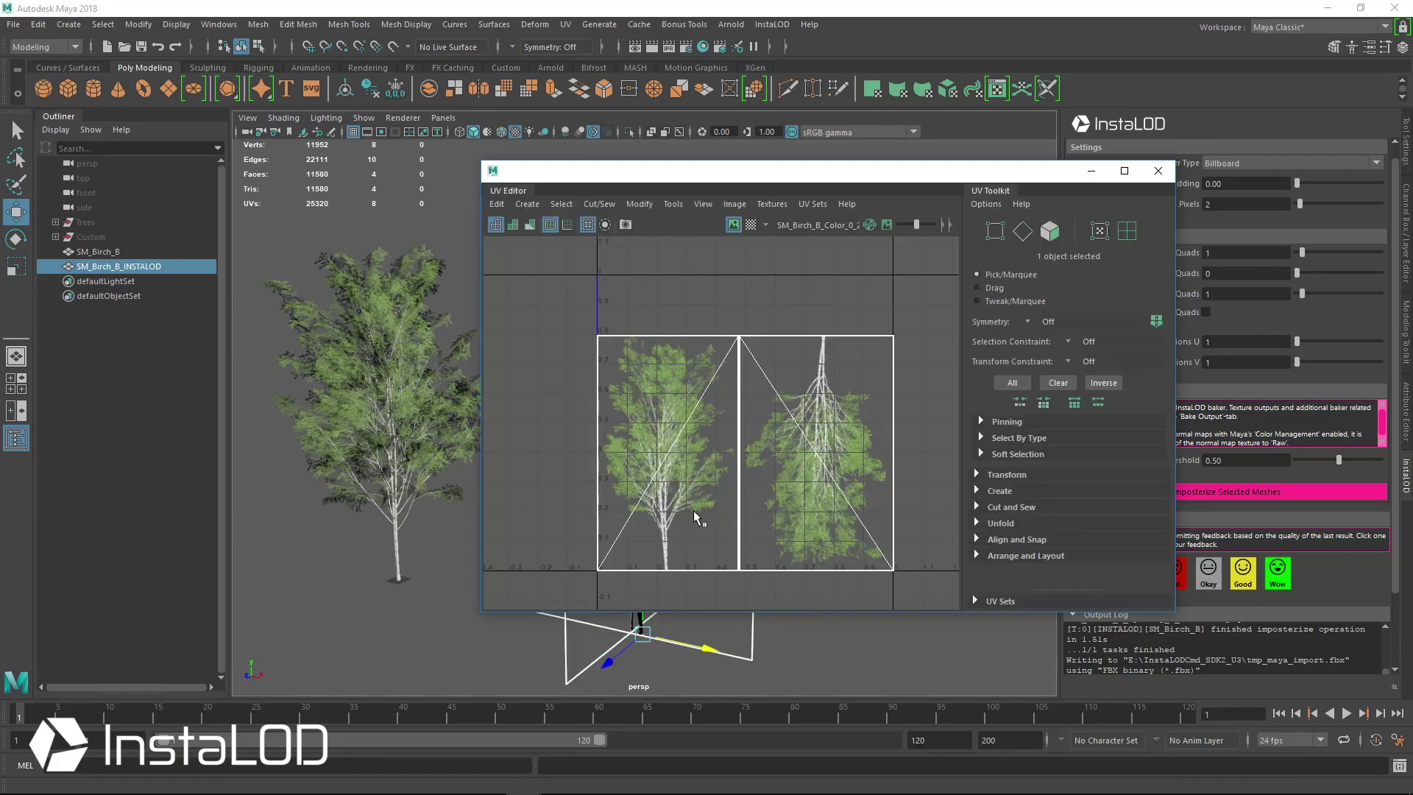
pyautogui.click(1157, 171)
pyautogui.keyDown('alt'); pyautogui.moveTo(876, 427); pyautogui.dragTo(767, 382); pyautogui.keyUp('alt')
pyautogui.scroll(2, 696, 403)
# Switch the viewport to flat lighting and compare the single-sided imposter with the original birch
pyautogui.click(364, 118)
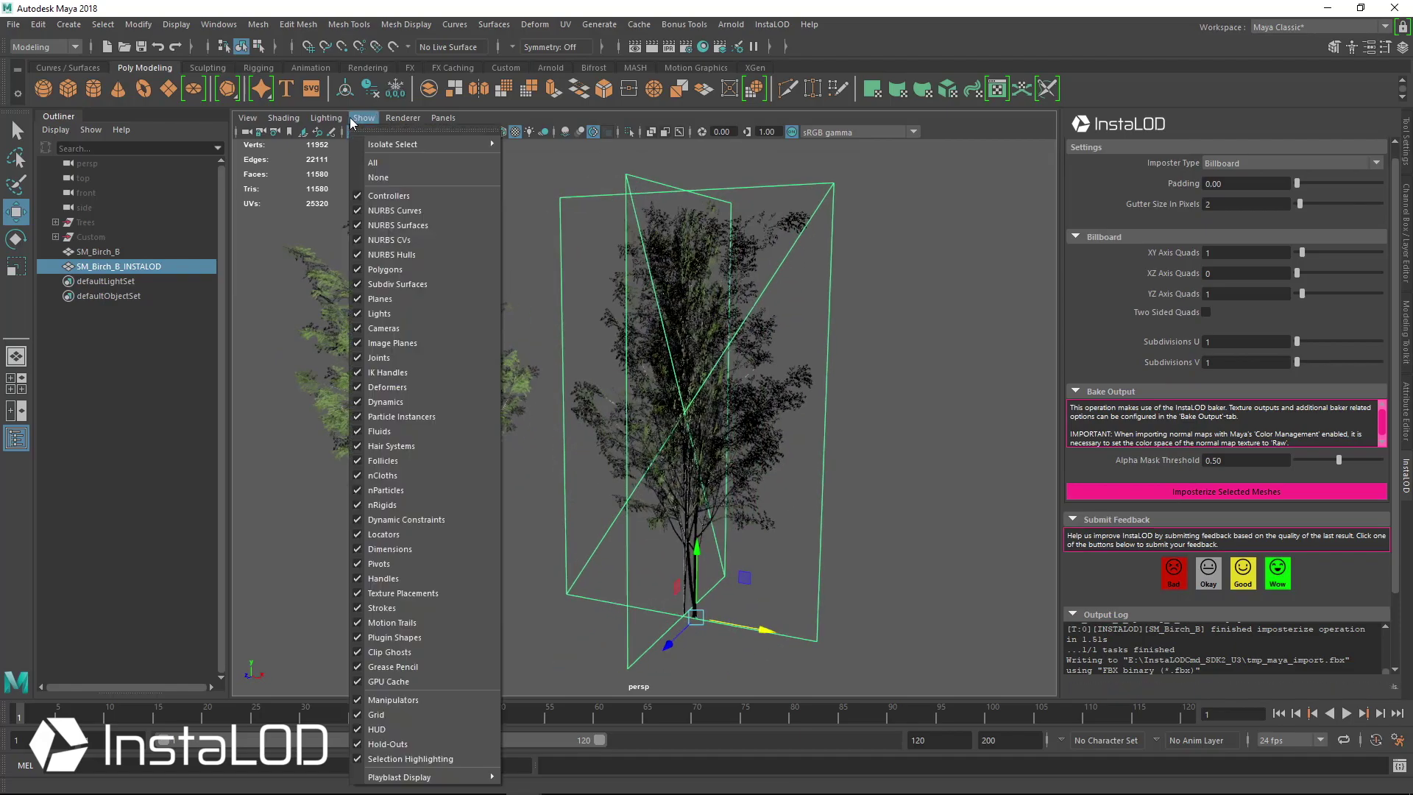
pyautogui.moveTo(326, 118)
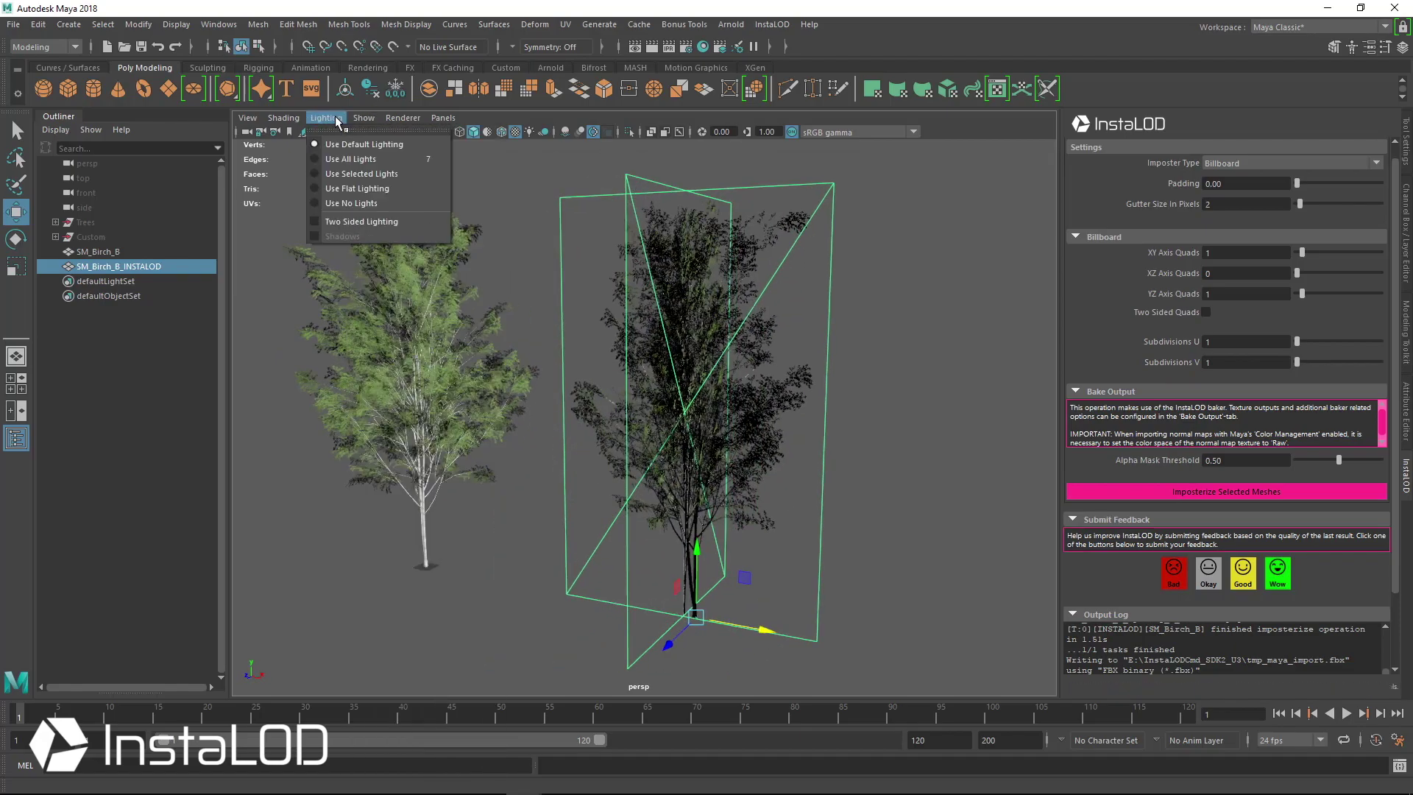
pyautogui.click(390, 189)
pyautogui.click(860, 368)
pyautogui.scroll(-3, 623, 423)
pyautogui.keyDown('alt'); pyautogui.moveTo(827, 447); pyautogui.dragTo(897, 408); pyautogui.keyUp('alt')
pyautogui.scroll(6, 897, 408)
# Delete the single-sided billboard imposter, then select and frame the original SM_Birch_B tree
pyautogui.click(792, 379)
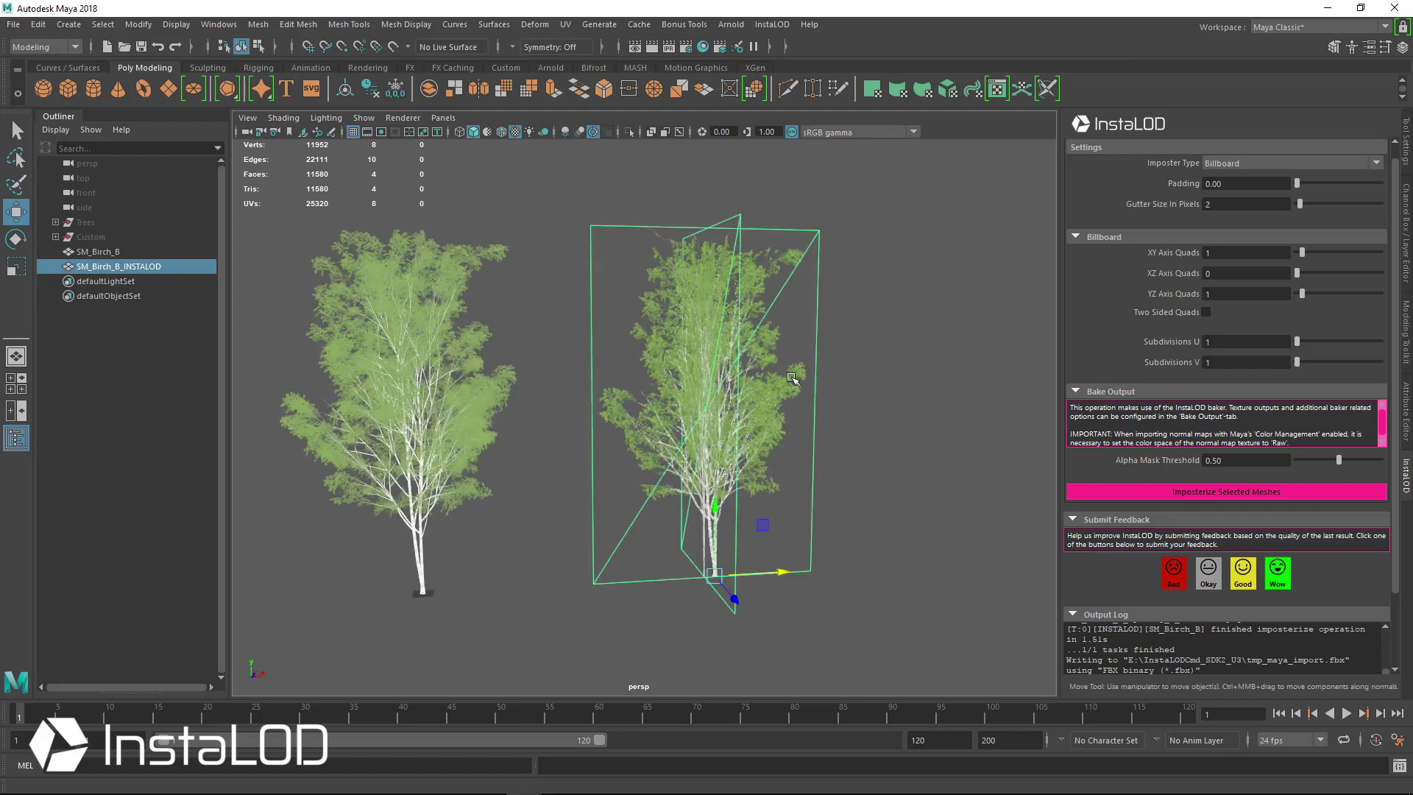
pyautogui.press('Delete')
pyautogui.click(422, 332)
pyautogui.press('f')
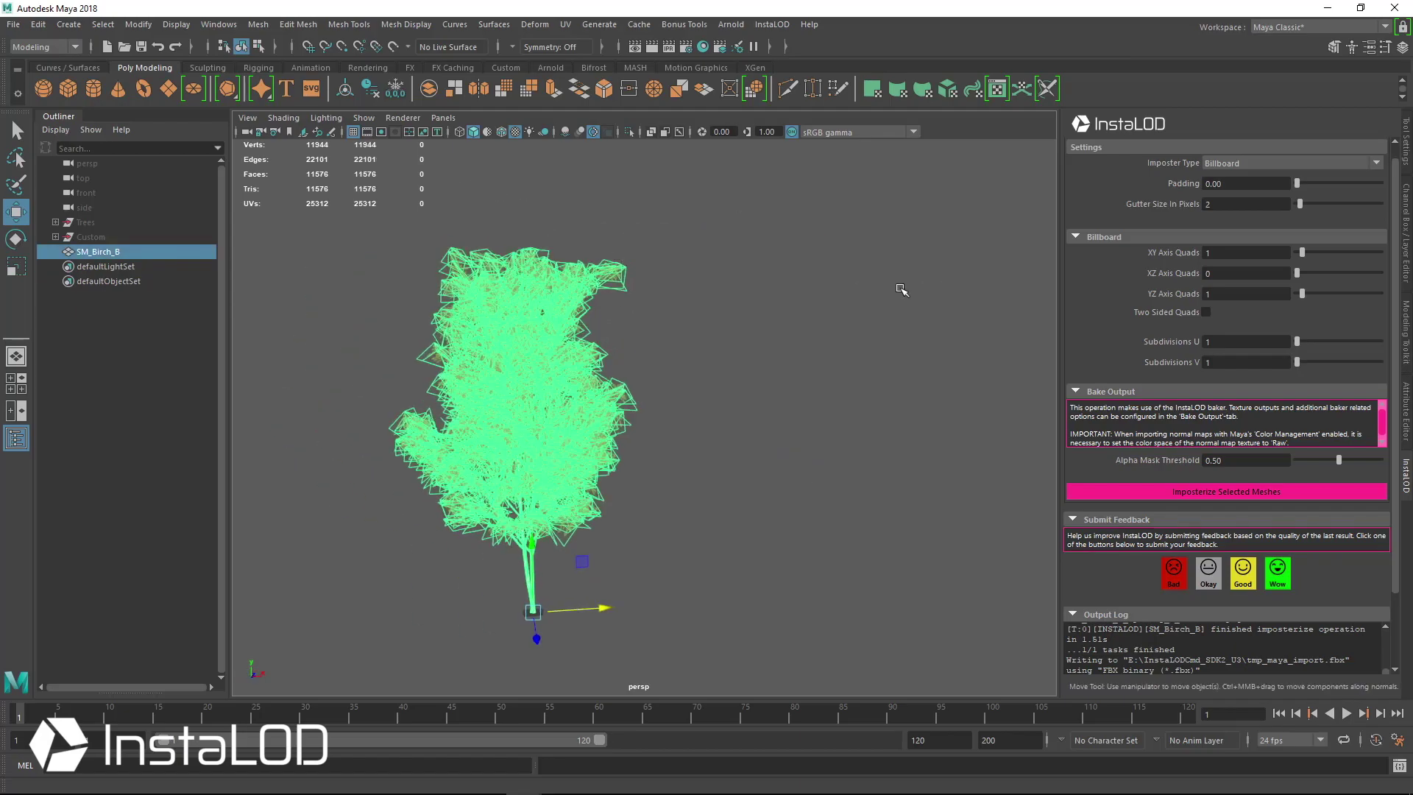
# Set the YZ axis quads to 0 and the XY axis quads to 16, and imposterize the birch
pyautogui.click(1237, 293)
pyautogui.click(1225, 252)
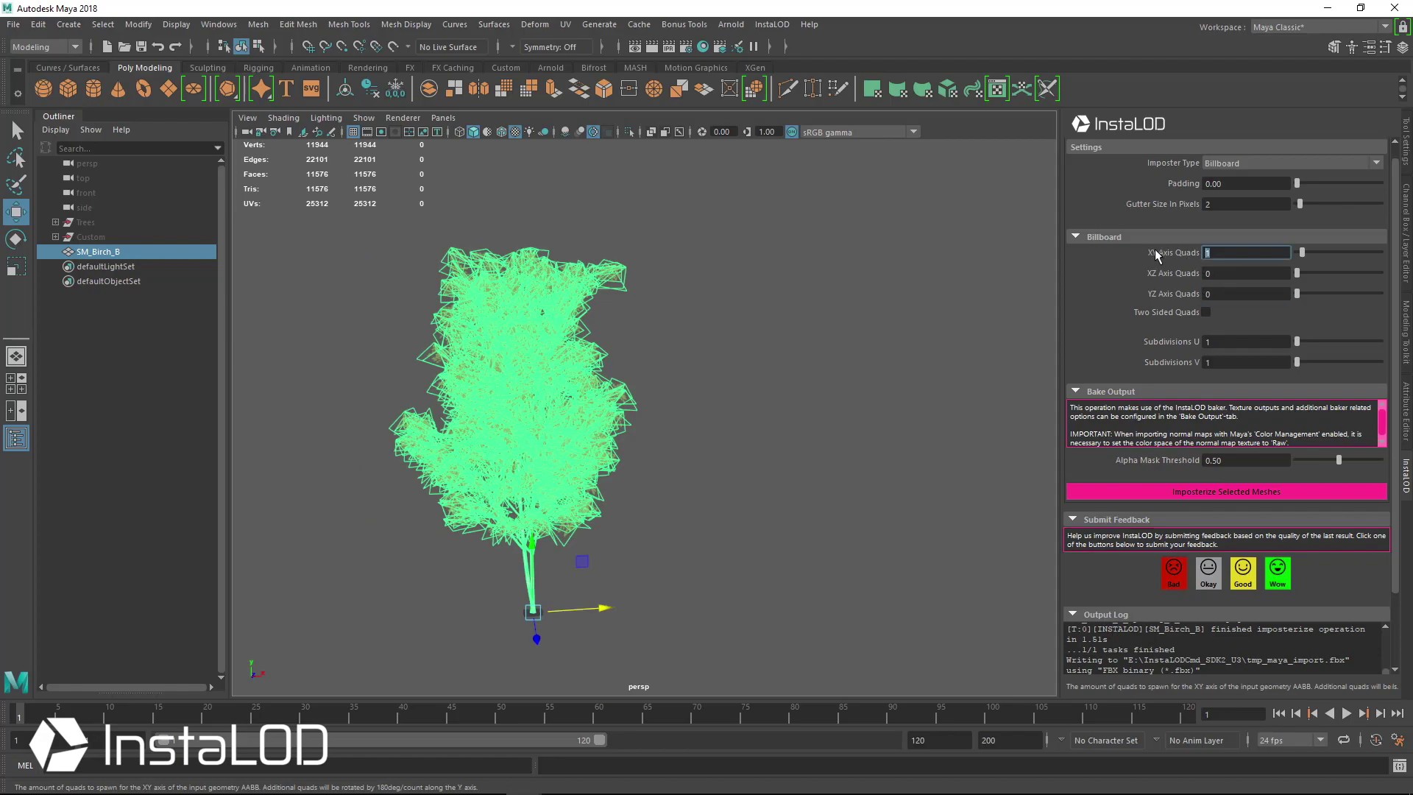
pyautogui.moveTo(1303, 253); pyautogui.dragTo(1382, 255)
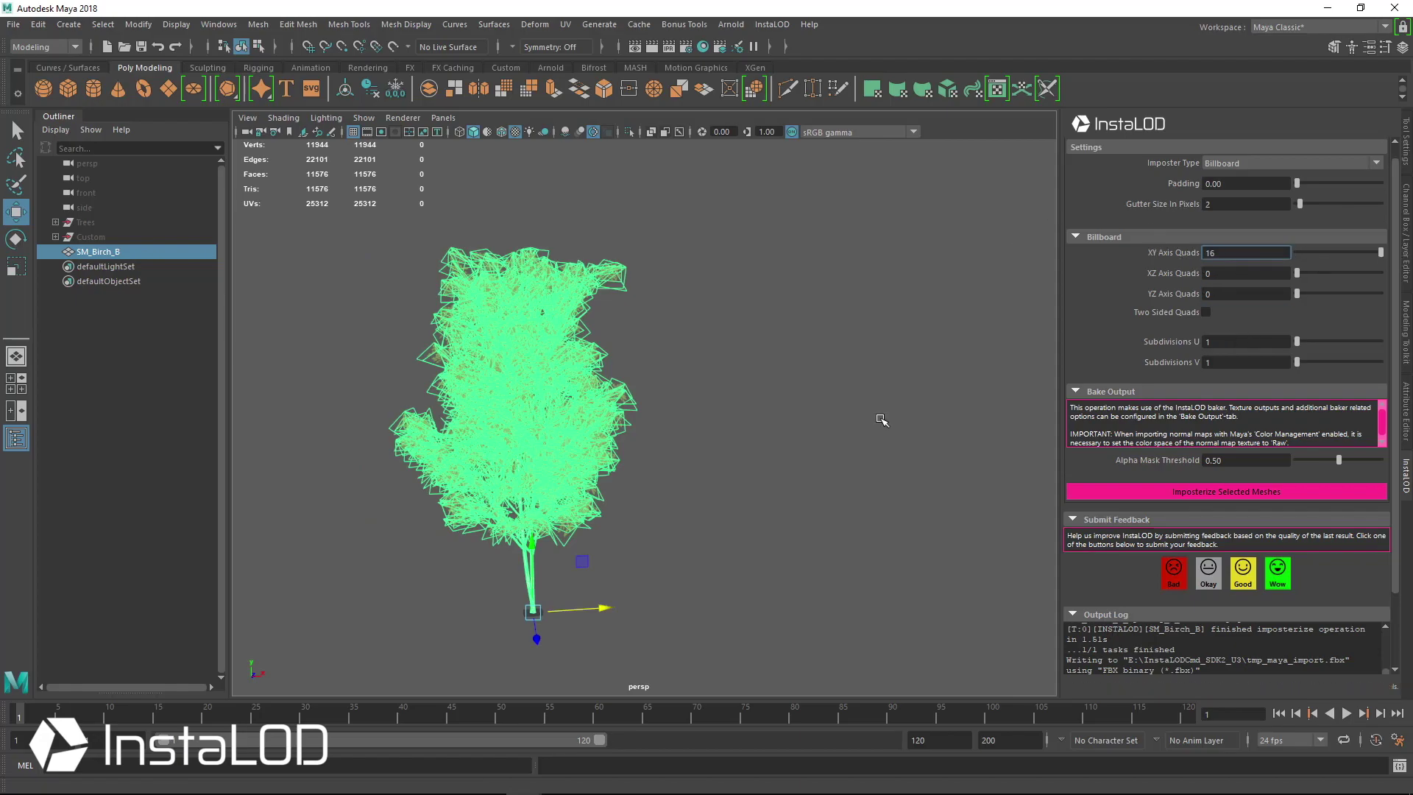
pyautogui.keyDown('alt'); pyautogui.moveTo(691, 446); pyautogui.dragTo(775, 466, button='middle'); pyautogui.keyUp('alt')
pyautogui.click(1218, 491)
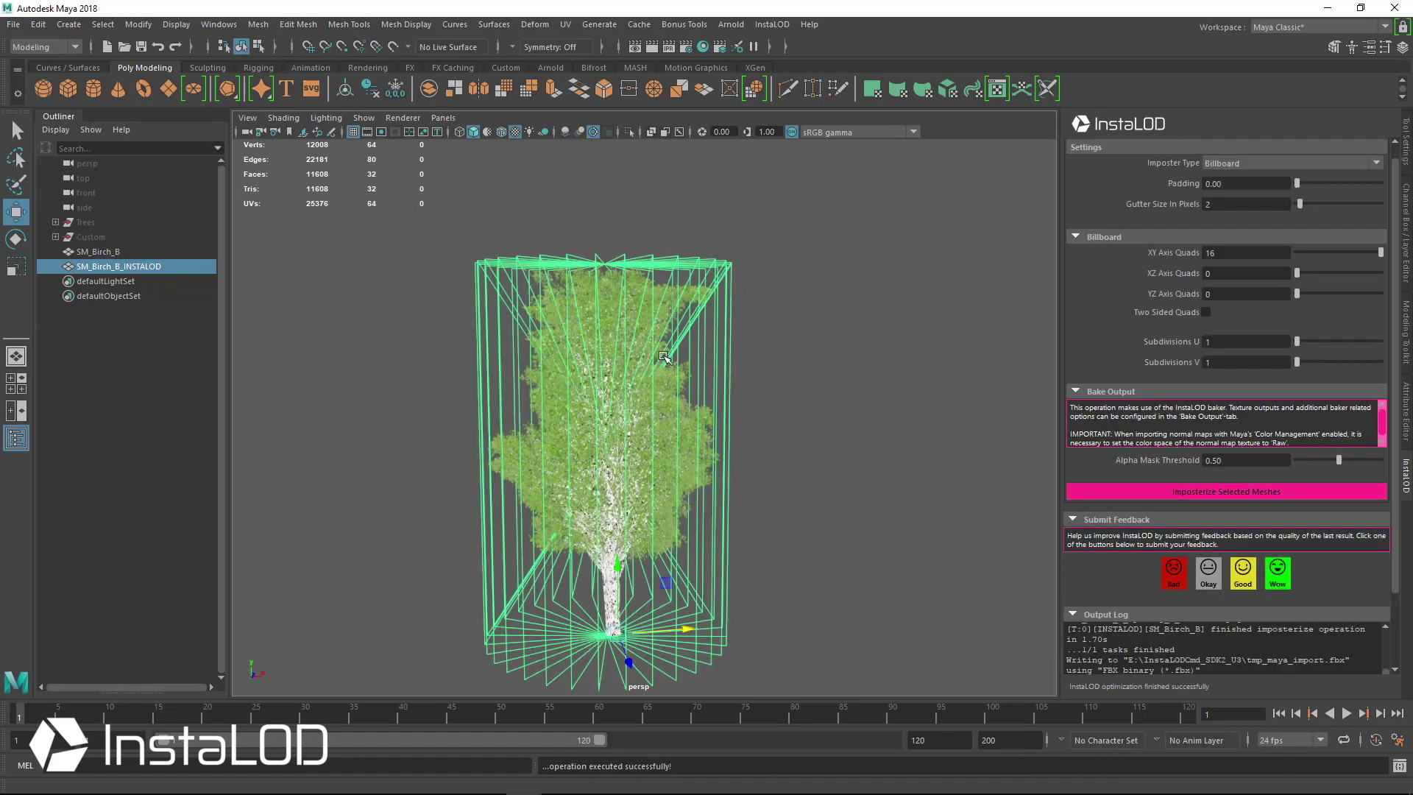
# Move the 16-quad imposter along the X axis so it stands beside the original birch
pyautogui.moveTo(654, 628); pyautogui.dragTo(995, 611)
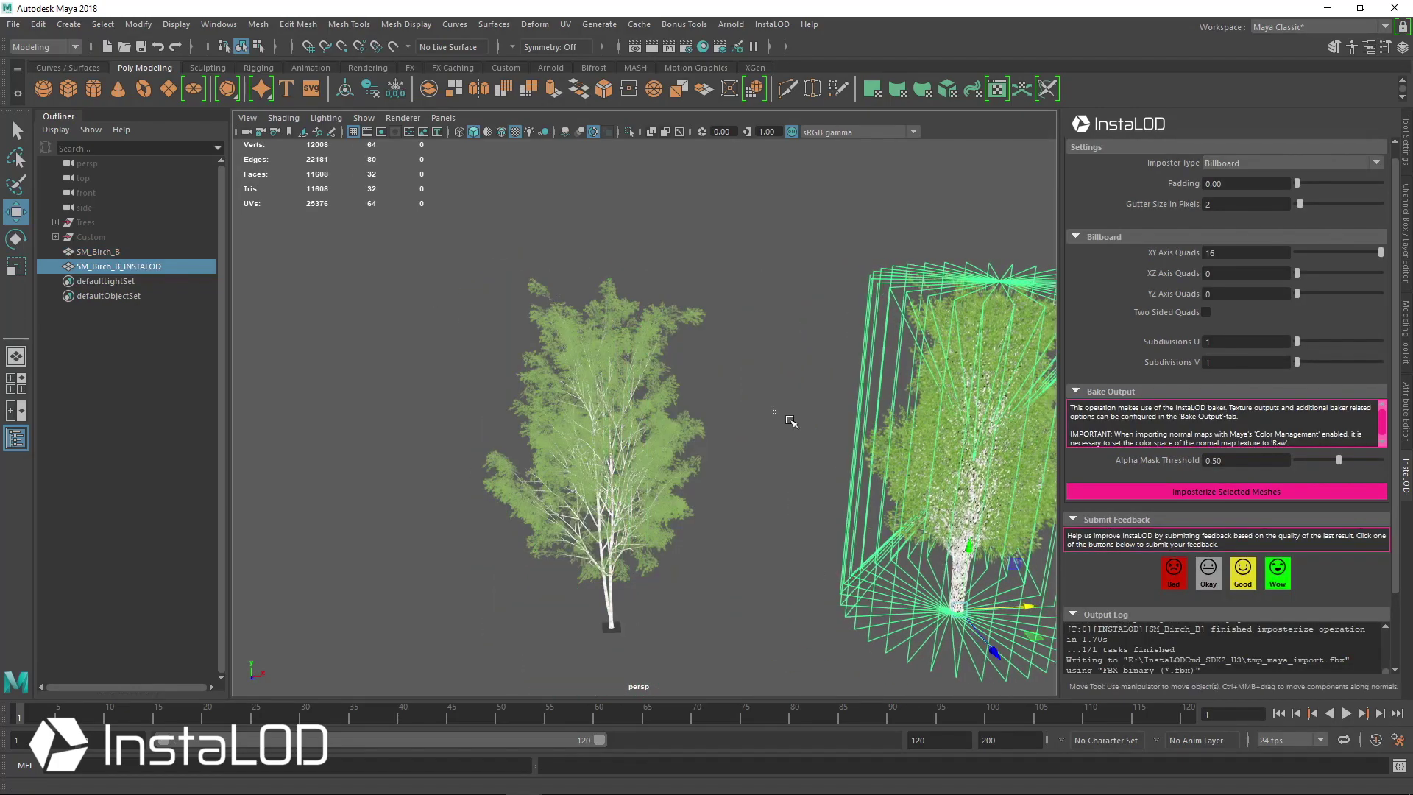
pyautogui.click(788, 419)
pyautogui.keyDown('alt'); pyautogui.moveTo(788, 420); pyautogui.dragTo(486, 379, button='middle'); pyautogui.keyUp('alt')
pyautogui.click(738, 398)
# Check the 16-quad imposter's UV layout in the UV Editor and examine its radial quads in the viewport
pyautogui.click(997, 88)
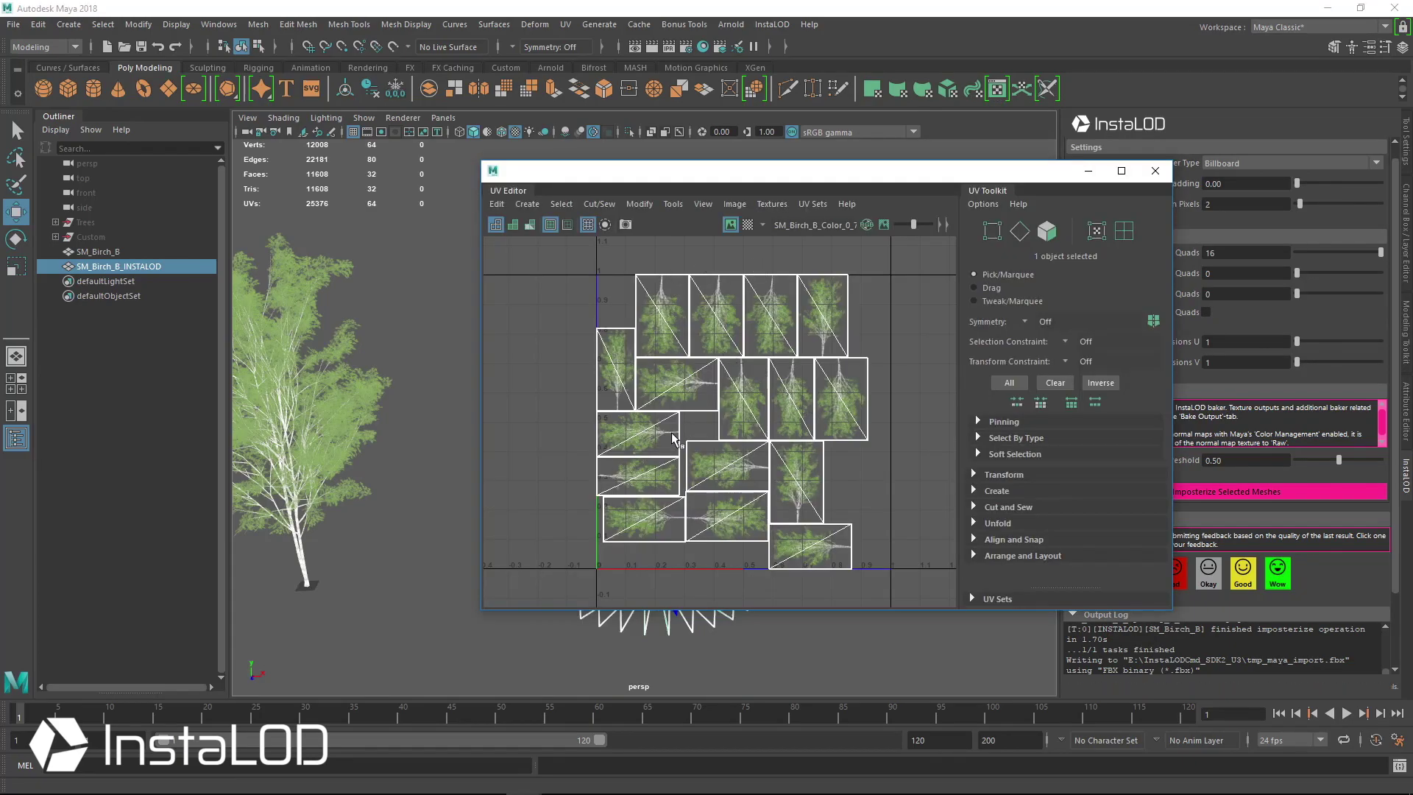
pyautogui.scroll(3, 674, 436)
pyautogui.scroll(-2, 834, 440)
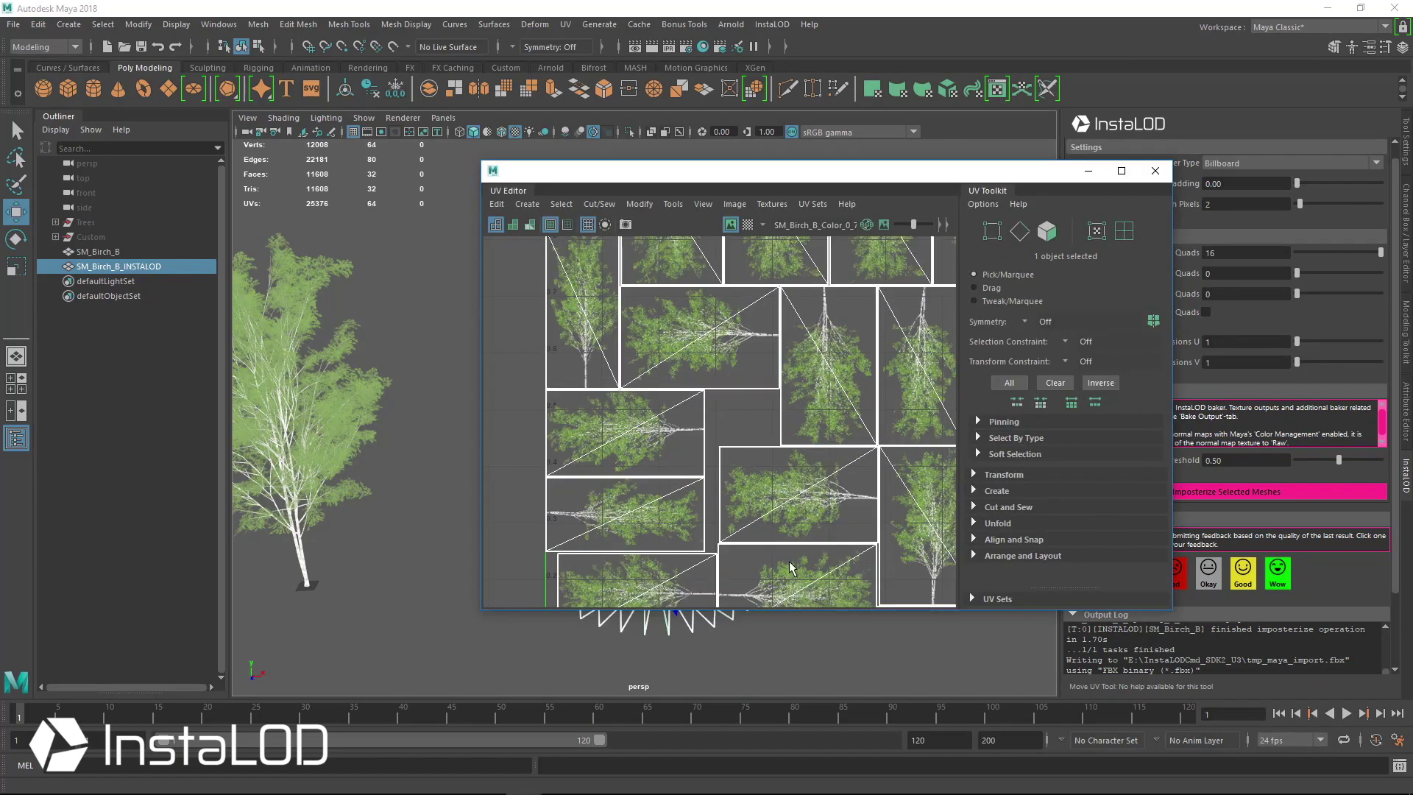
pyautogui.click(1155, 170)
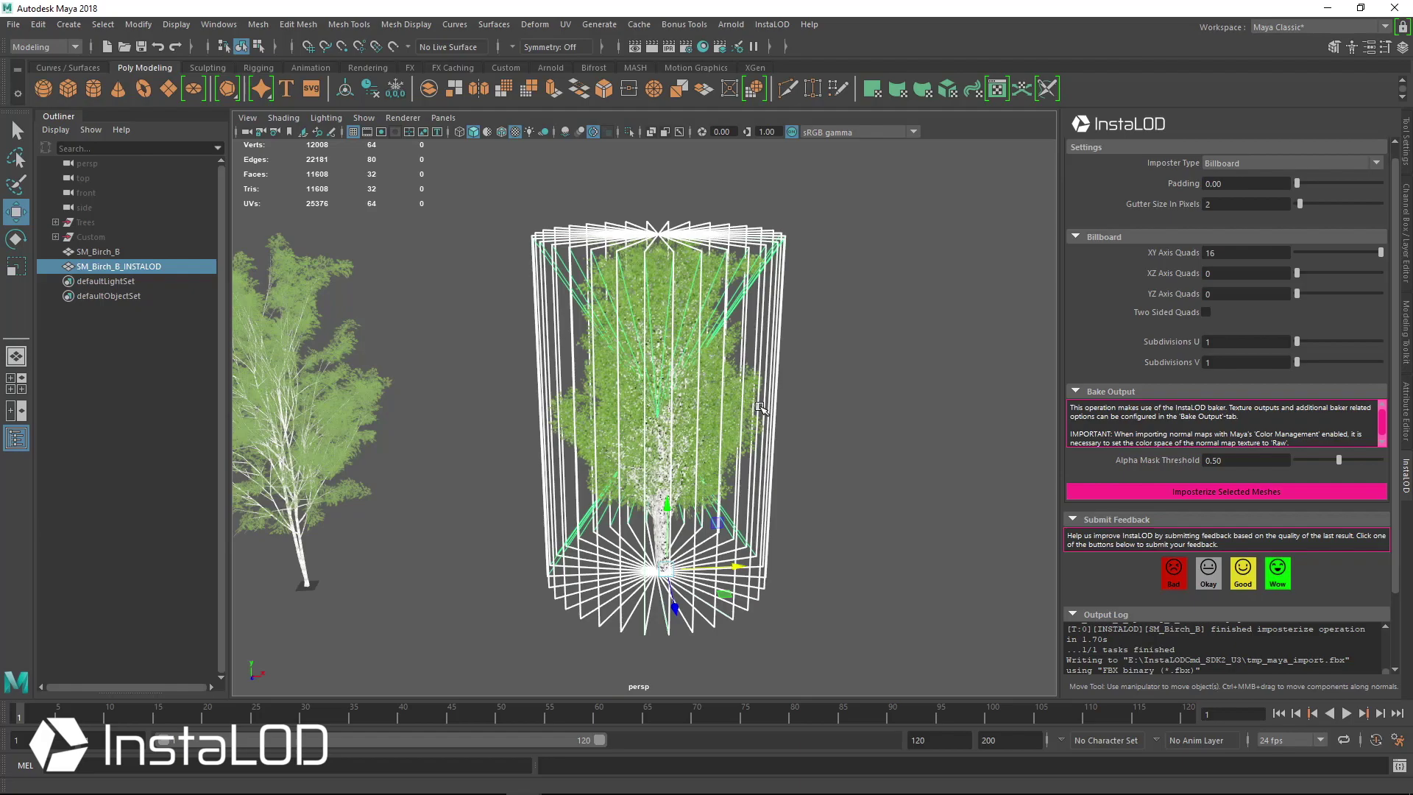
pyautogui.keyDown('alt'); pyautogui.moveTo(822, 370); pyautogui.dragTo(520, 353); pyautogui.keyUp('alt')
pyautogui.keyDown('alt'); pyautogui.moveTo(519, 353); pyautogui.dragTo(752, 458, button='right'); pyautogui.keyUp('alt')
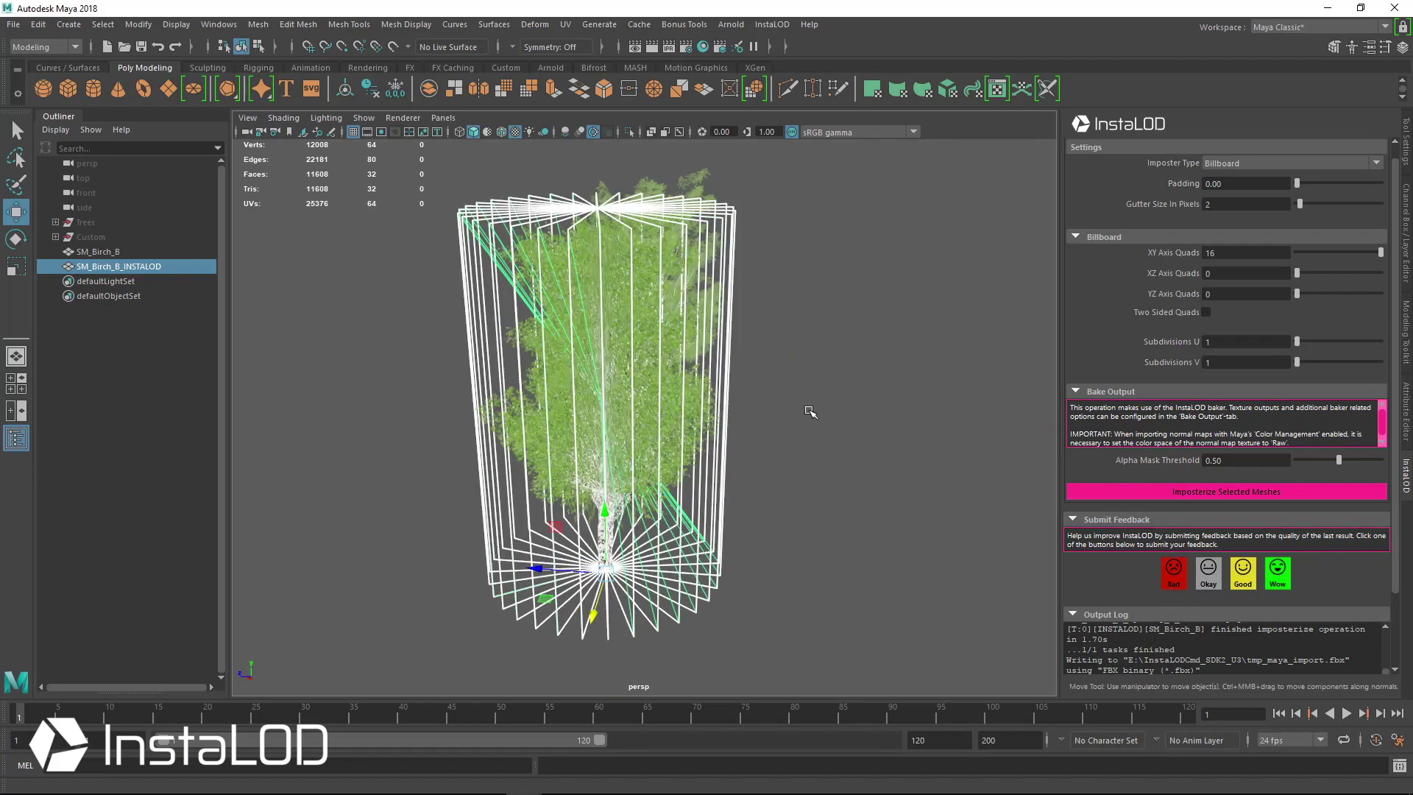
# Delete the 16-quad imposter, set the XY axis quads to 0 and reselect the original birch
pyautogui.press('Delete')
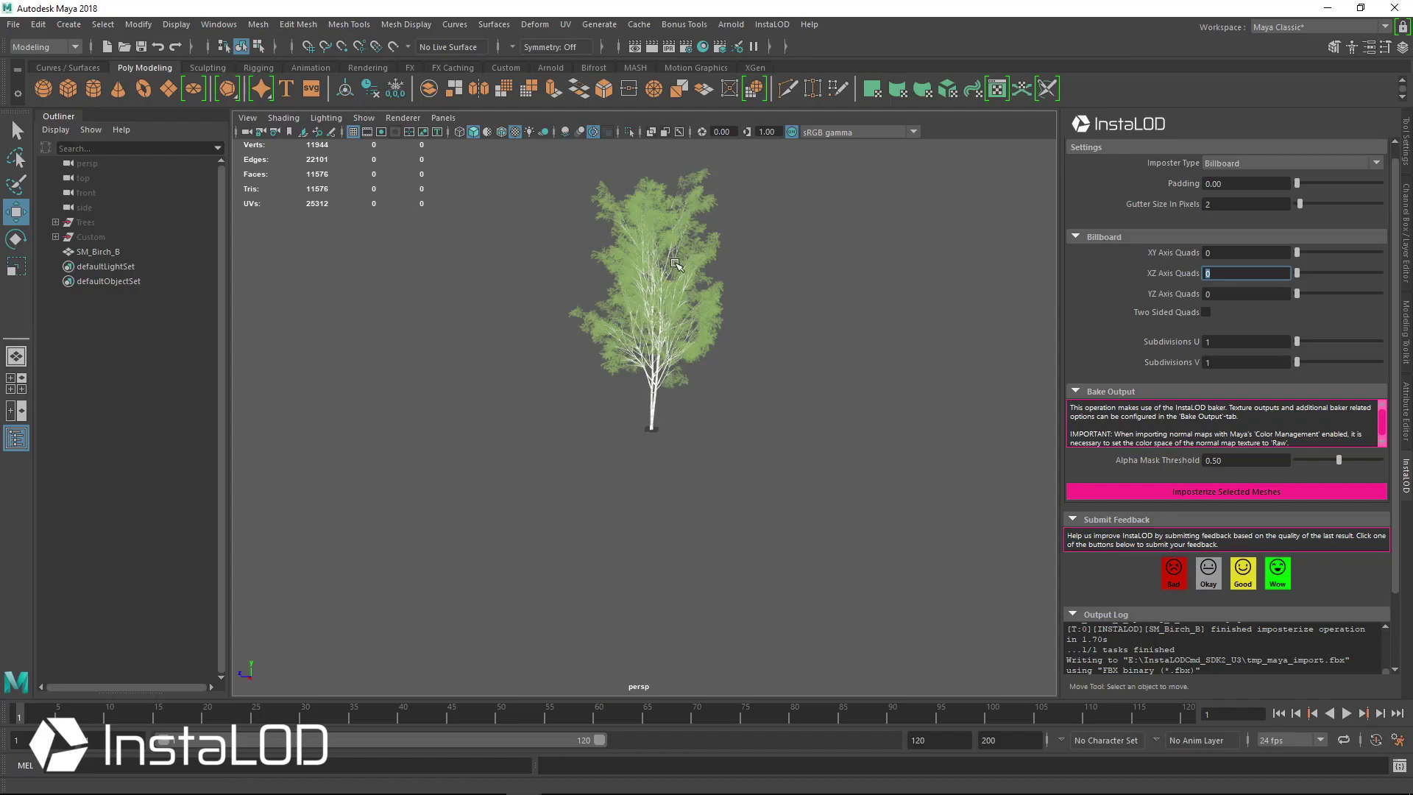
pyautogui.click(670, 261)
pyautogui.keyDown('alt'); pyautogui.moveTo(671, 261); pyautogui.dragTo(705, 322, button='middle'); pyautogui.keyUp('alt')
pyautogui.keyDown('alt'); pyautogui.moveTo(704, 322); pyautogui.dragTo(780, 331, button='right'); pyautogui.keyUp('alt')
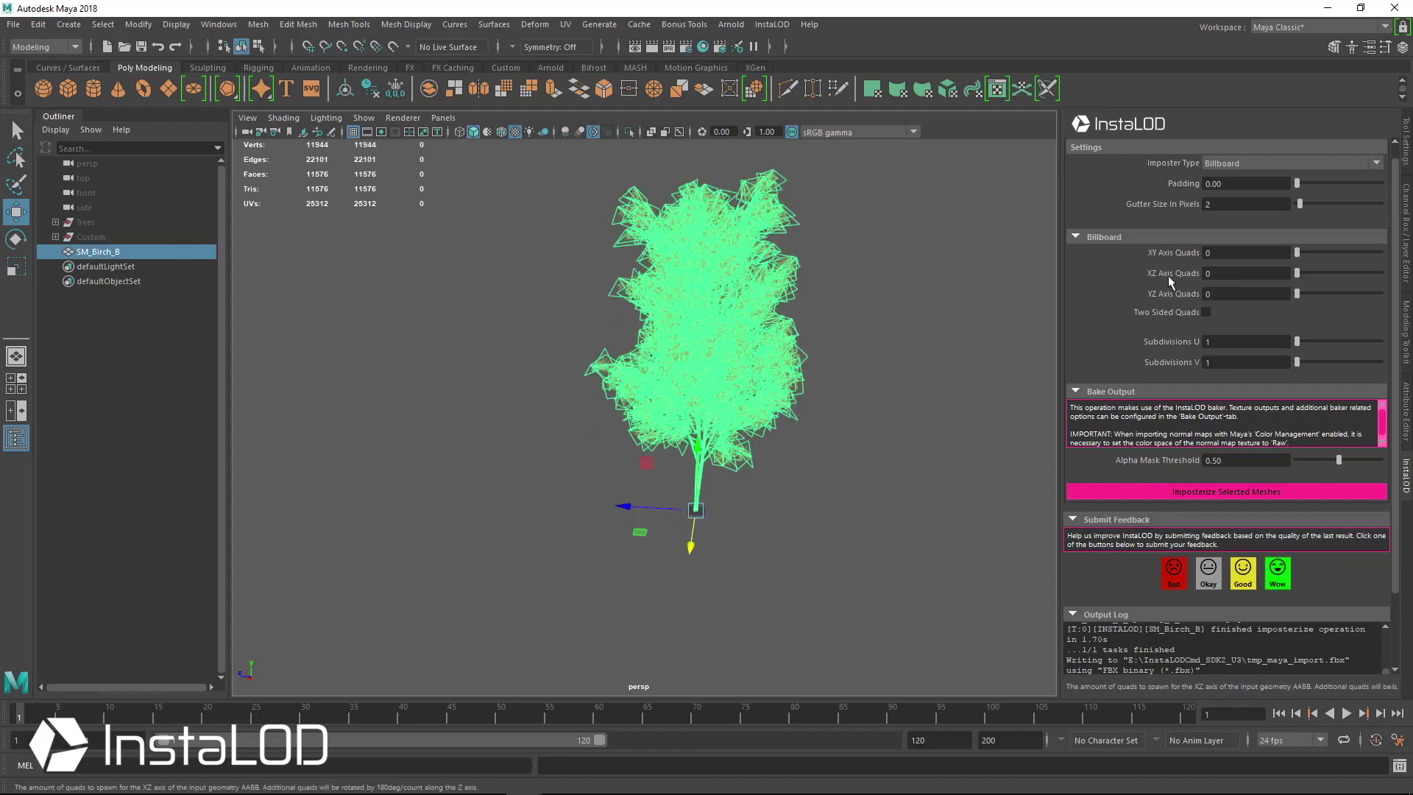
# Enable two-sided quads, set the XZ axis quads to 1 and imposterize the birch
pyautogui.click(1206, 313)
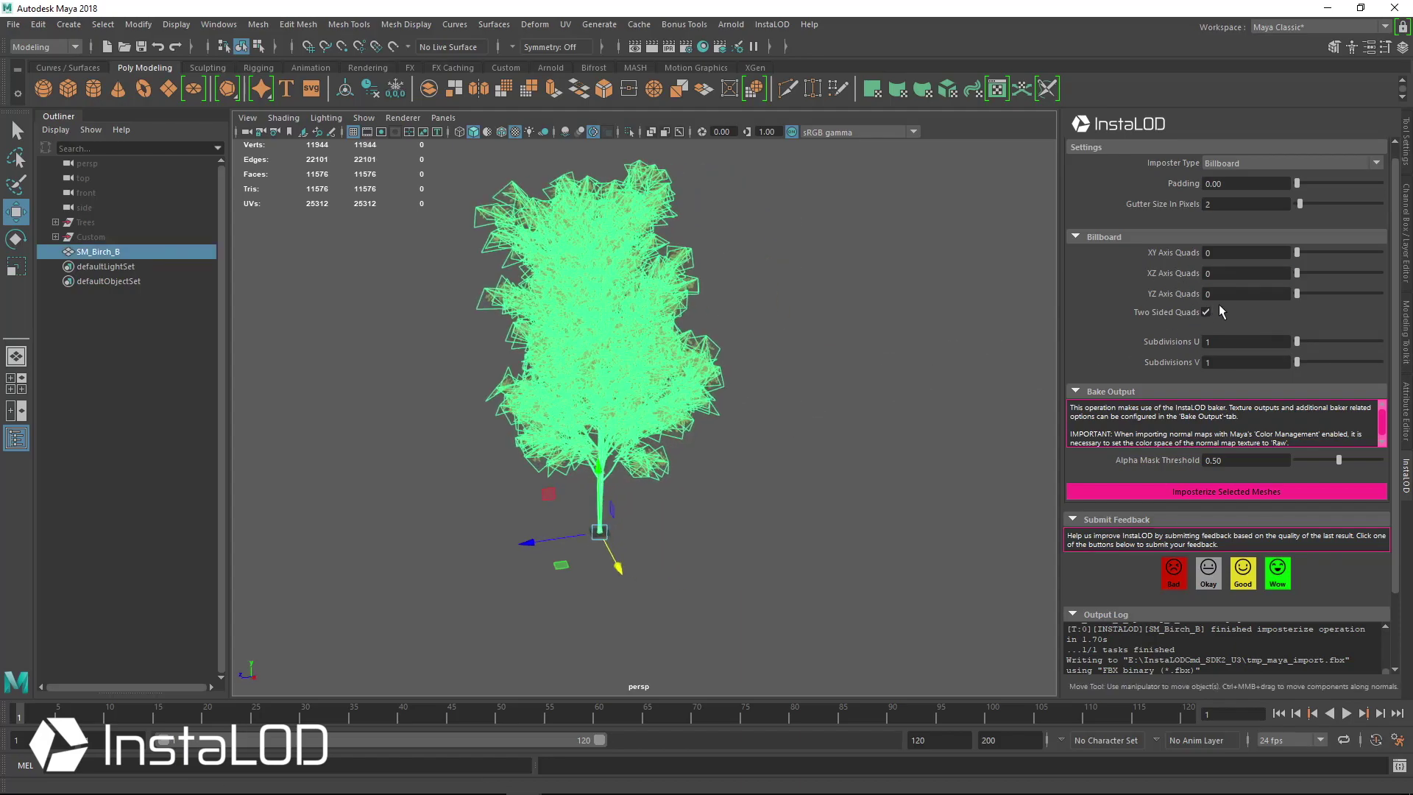
pyautogui.write('1')
pyautogui.keyDown('alt'); pyautogui.moveTo(654, 366); pyautogui.dragTo(586, 268); pyautogui.keyUp('alt')
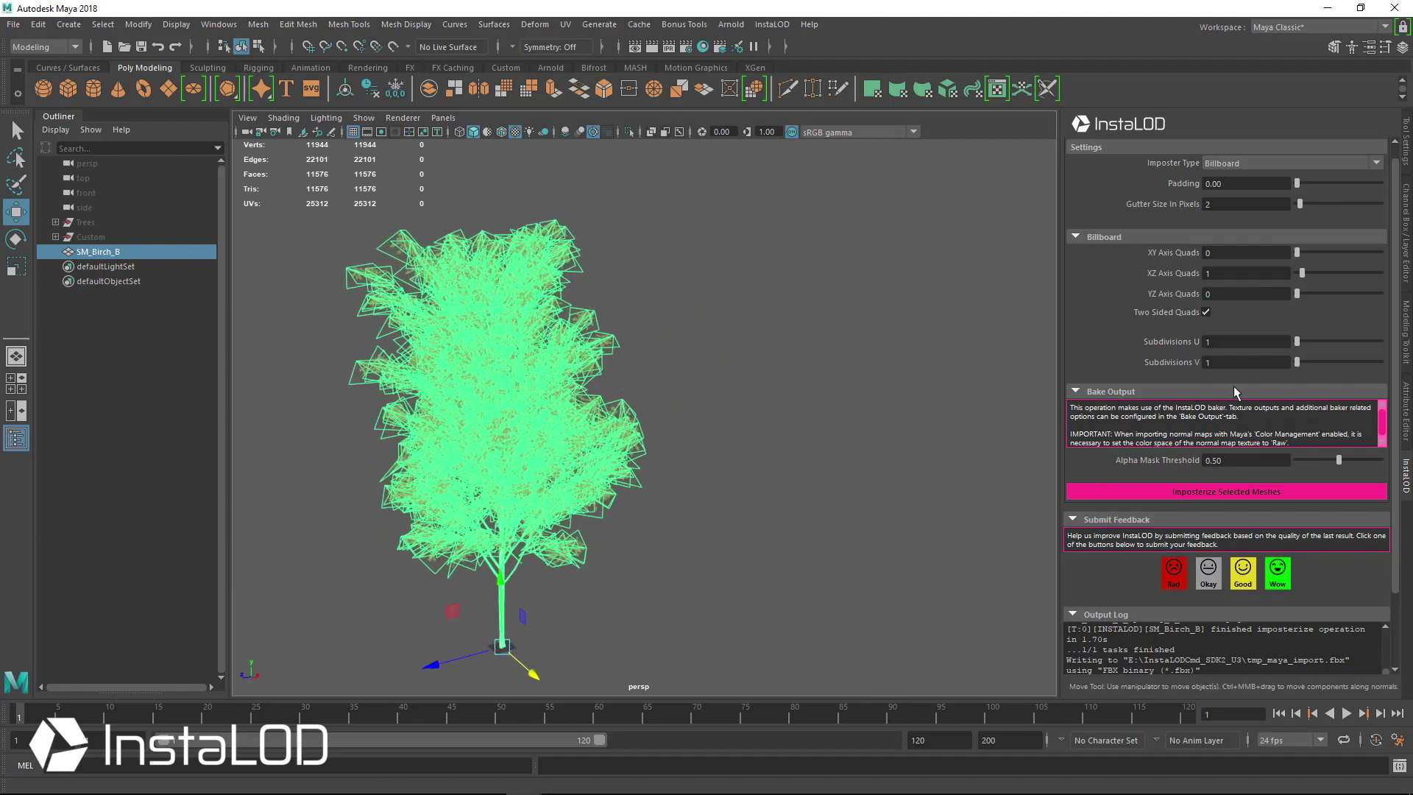
pyautogui.click(1195, 492)
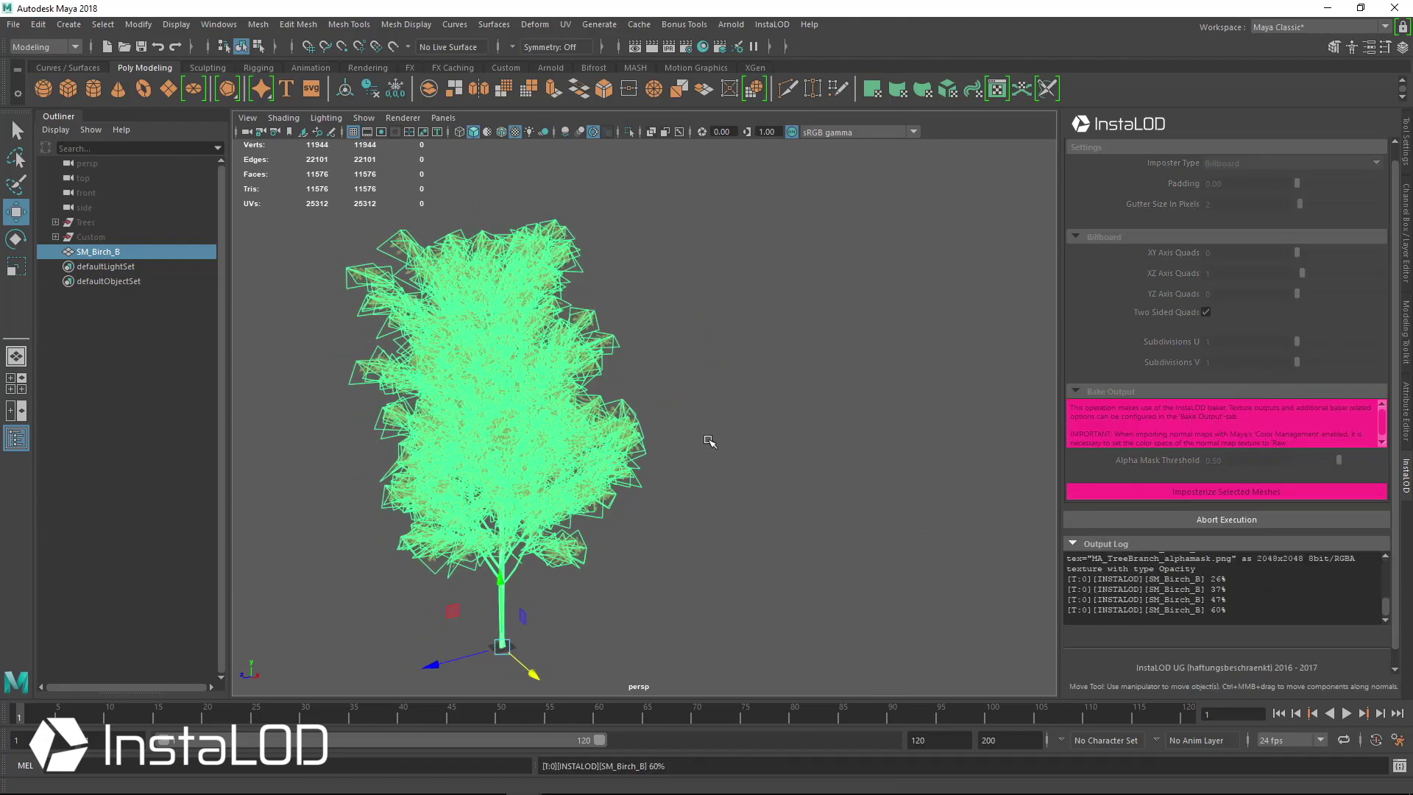
# Move the horizontal-quad imposter along the Z axis so it sits beside the original birch
pyautogui.keyDown('alt'); pyautogui.moveTo(662, 441); pyautogui.dragTo(716, 505); pyautogui.keyUp('alt')
pyautogui.keyDown('alt'); pyautogui.moveTo(680, 362); pyautogui.dragTo(862, 405); pyautogui.keyUp('alt')
pyautogui.keyDown('alt'); pyautogui.moveTo(761, 441); pyautogui.dragTo(344, 544, button='right'); pyautogui.keyUp('alt')
pyautogui.keyDown('alt'); pyautogui.moveTo(344, 545); pyautogui.dragTo(477, 505, button='middle'); pyautogui.keyUp('alt')
pyautogui.keyDown('alt'); pyautogui.moveTo(477, 506); pyautogui.dragTo(621, 501, button='right'); pyautogui.keyUp('alt')
pyautogui.keyDown('alt'); pyautogui.moveTo(622, 501); pyautogui.dragTo(666, 541); pyautogui.keyUp('alt')
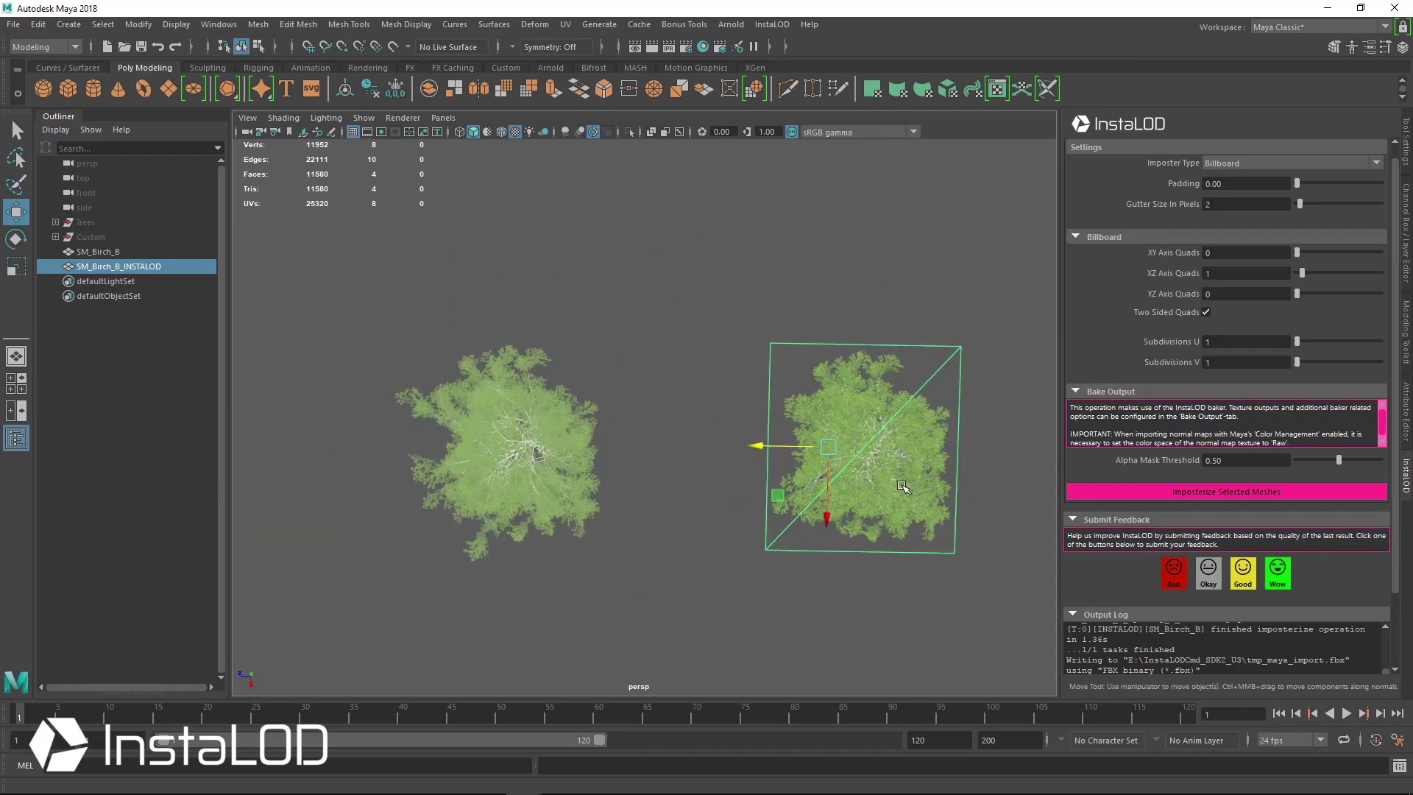
# Examine the horizontal imposter from above and below against the original birch
pyautogui.keyDown('alt'); pyautogui.moveTo(903, 463); pyautogui.dragTo(876, 456); pyautogui.keyUp('alt')
pyautogui.keyDown('alt'); pyautogui.moveTo(876, 456); pyautogui.dragTo(785, 434, button='right'); pyautogui.keyUp('alt')
pyautogui.keyDown('alt'); pyautogui.moveTo(785, 434); pyautogui.dragTo(826, 380); pyautogui.keyUp('alt')
pyautogui.click(826, 380)
pyautogui.keyDown('alt'); pyautogui.moveTo(826, 380); pyautogui.dragTo(810, 511, button='right'); pyautogui.keyUp('alt')
pyautogui.keyDown('alt'); pyautogui.moveTo(810, 511); pyautogui.dragTo(797, 382); pyautogui.keyUp('alt')
pyautogui.keyDown('alt'); pyautogui.moveTo(797, 382); pyautogui.dragTo(919, 421, button='right'); pyautogui.keyUp('alt')
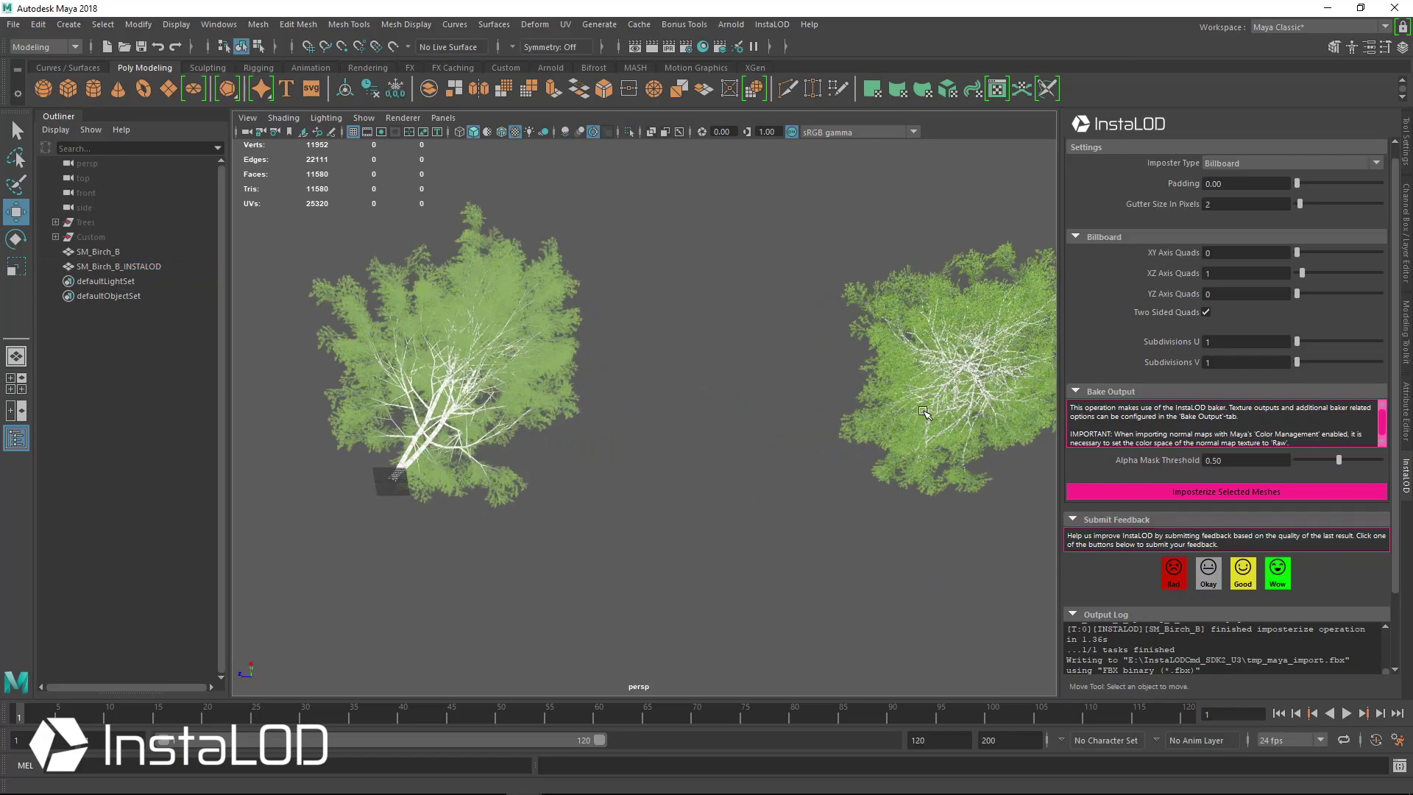
pyautogui.keyDown('alt'); pyautogui.moveTo(918, 421); pyautogui.dragTo(920, 399); pyautogui.keyUp('alt')
pyautogui.keyDown('alt'); pyautogui.moveTo(654, 416); pyautogui.dragTo(773, 457); pyautogui.keyUp('alt')
pyautogui.keyDown('alt'); pyautogui.moveTo(833, 379); pyautogui.dragTo(420, 287, button='middle'); pyautogui.keyUp('alt')
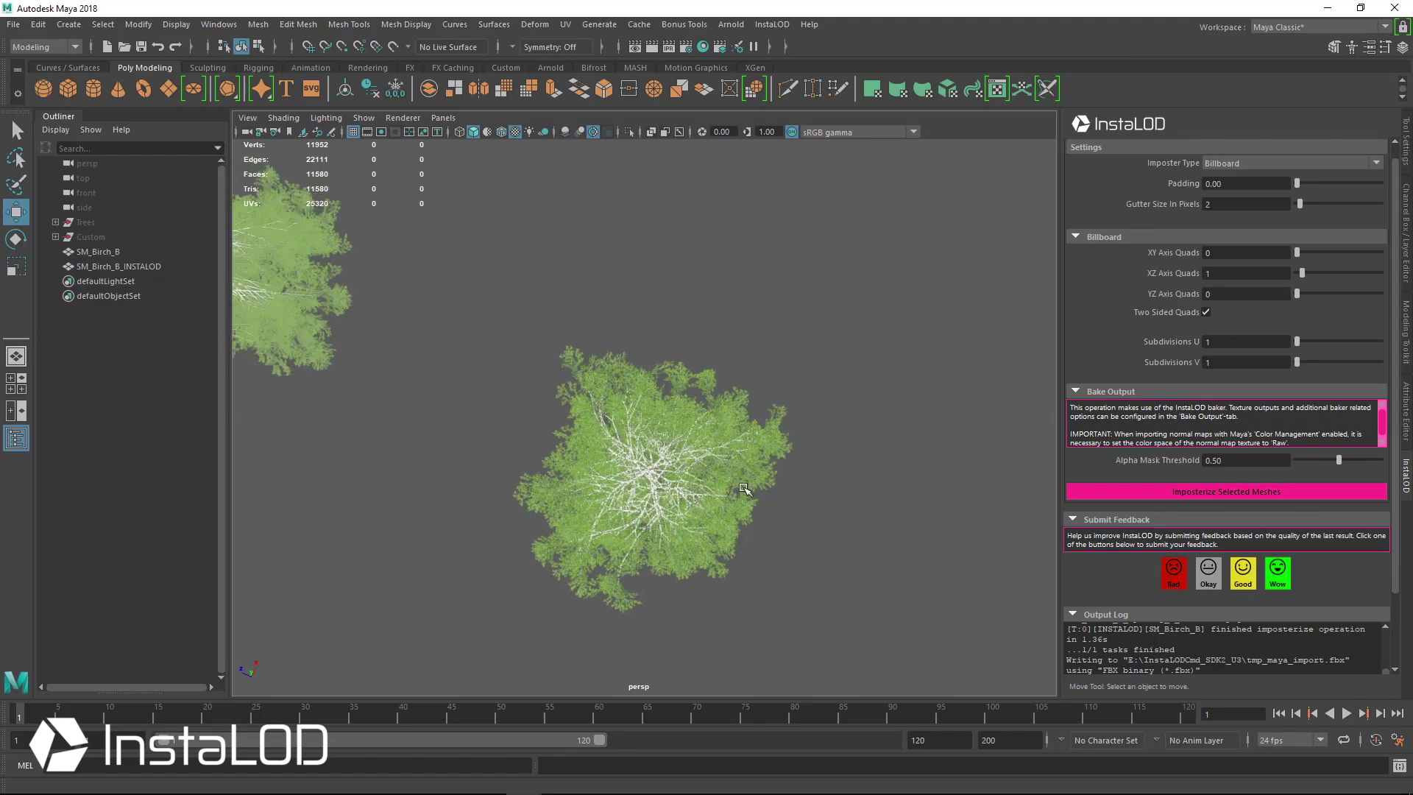
# Select the horizontal imposter and check the UV layout of its two sides in the UV Editor
pyautogui.click(742, 485)
pyautogui.keyDown('alt'); pyautogui.moveTo(876, 505); pyautogui.dragTo(835, 456); pyautogui.keyUp('alt')
pyautogui.keyDown('alt'); pyautogui.moveTo(835, 456); pyautogui.dragTo(918, 429, button='right'); pyautogui.keyUp('alt')
pyautogui.keyDown('alt'); pyautogui.moveTo(918, 429); pyautogui.dragTo(918, 127); pyautogui.keyUp('alt')
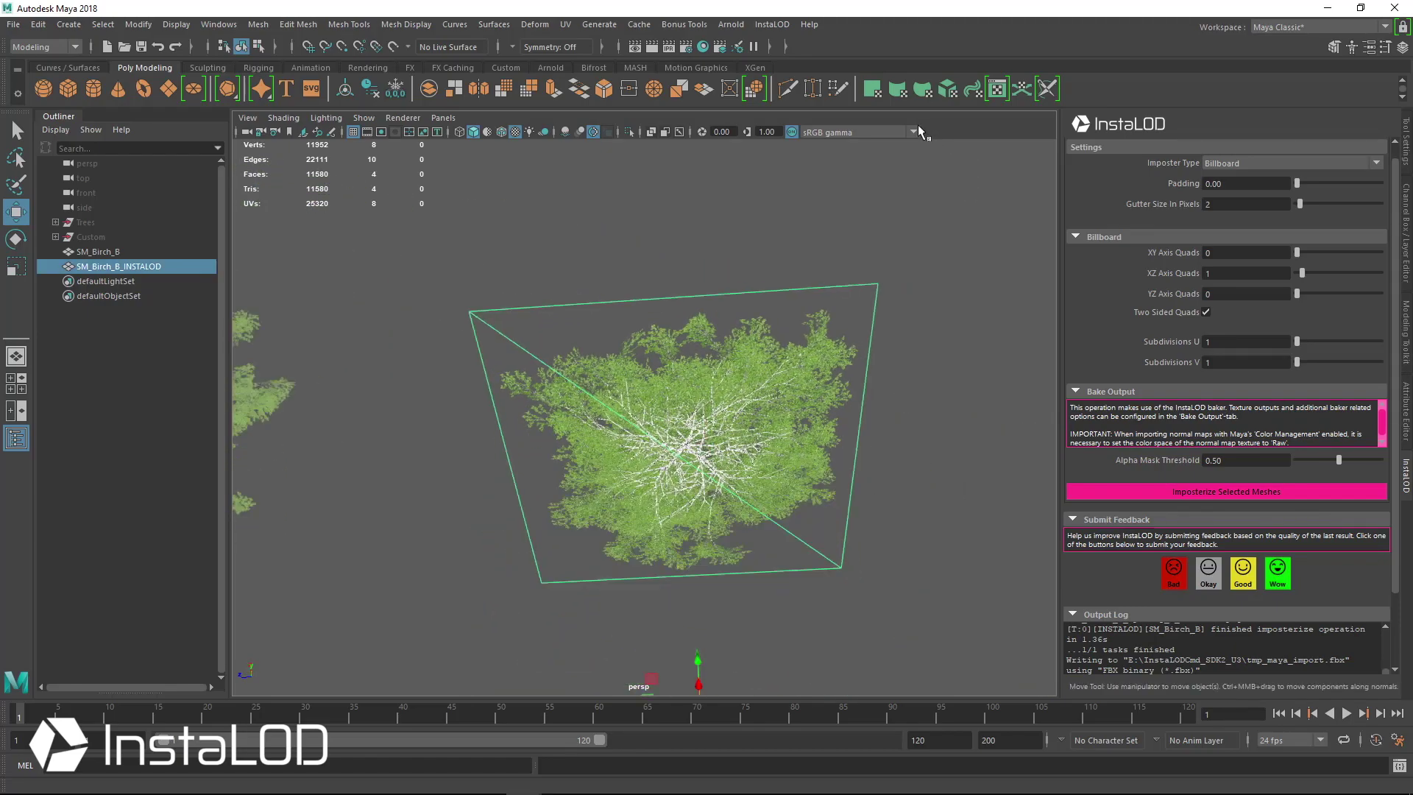
pyautogui.click(997, 91)
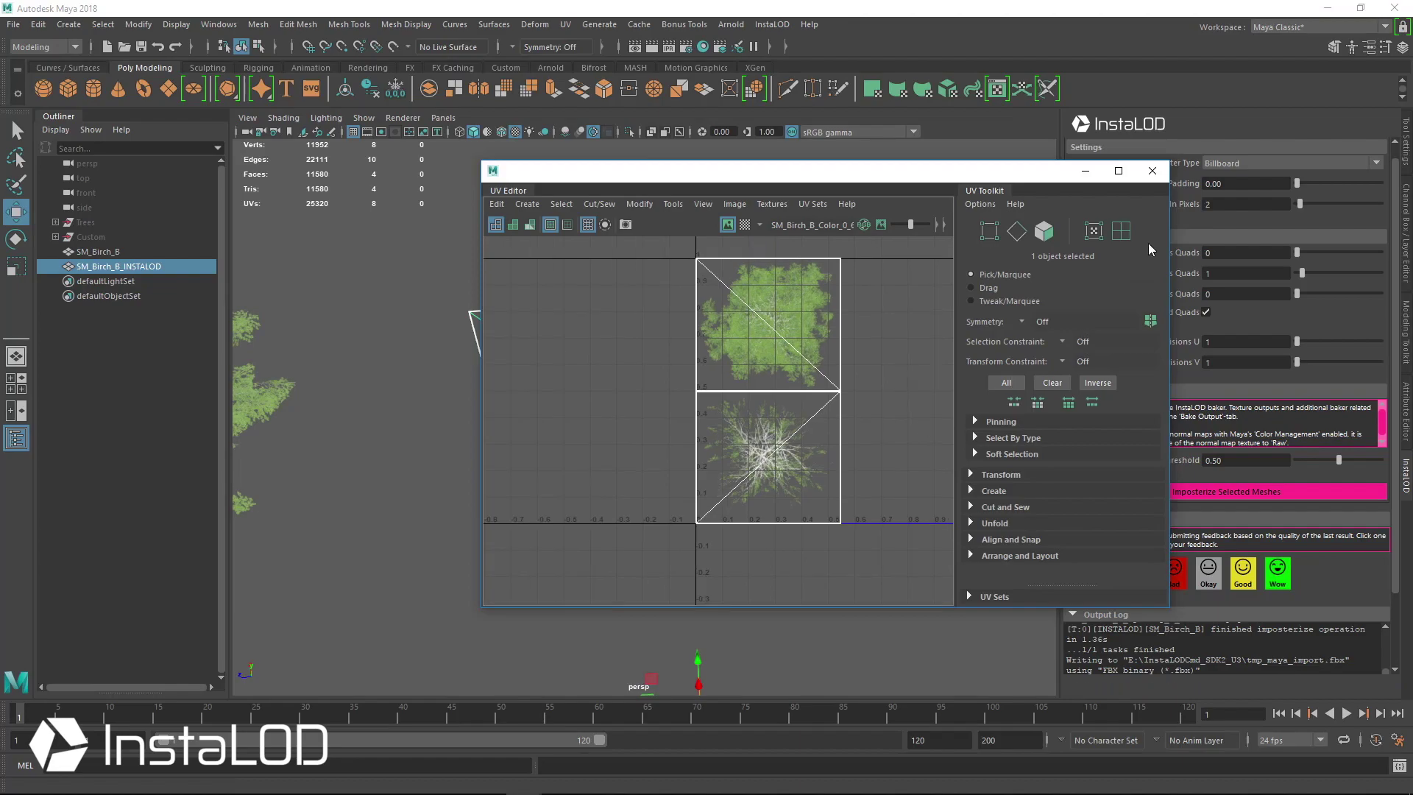
pyautogui.click(1161, 175)
pyautogui.keyDown('alt'); pyautogui.moveTo(744, 473); pyautogui.dragTo(762, 322); pyautogui.keyUp('alt')
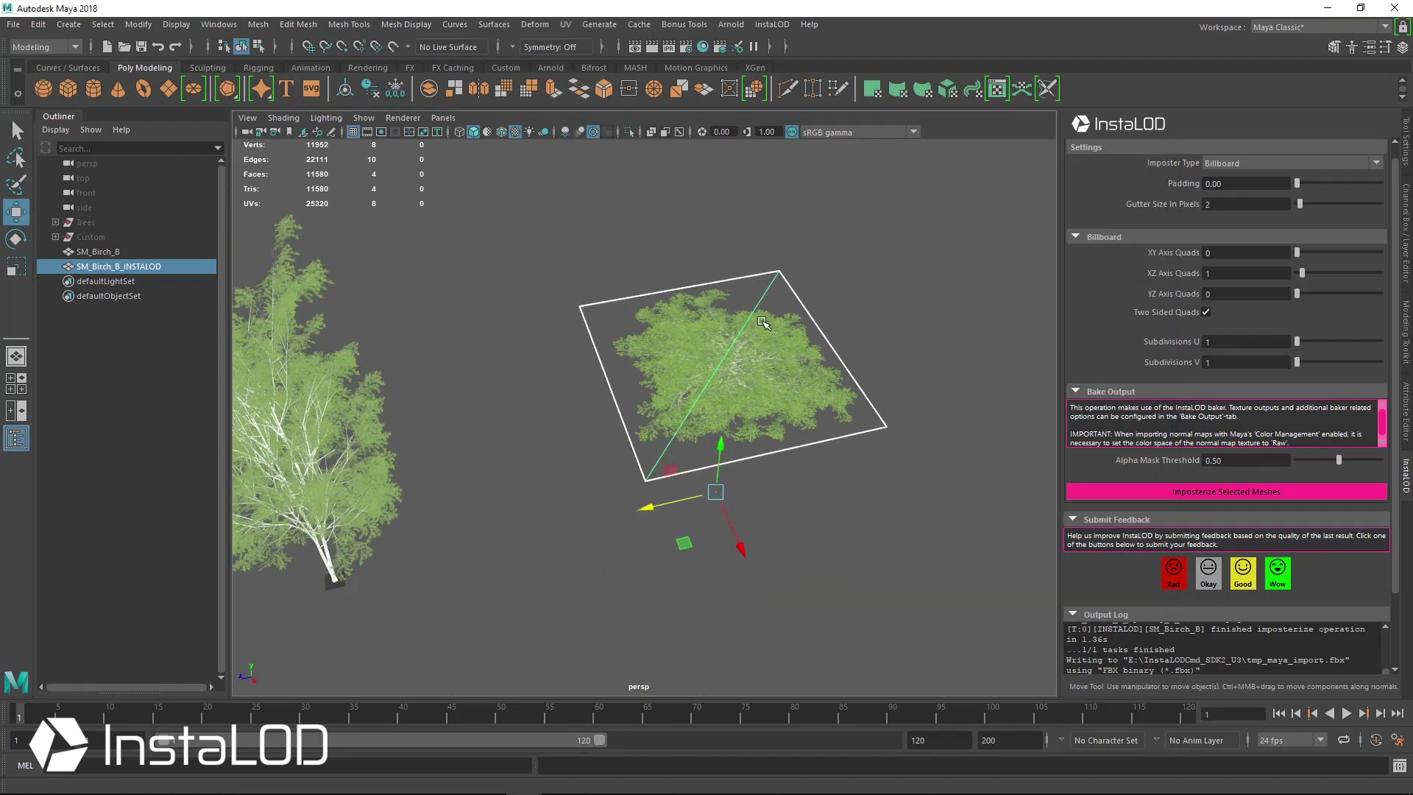
# Delete the horizontal imposter and the original SM_Birch_B tree
pyautogui.press('Delete')
pyautogui.keyDown('alt'); pyautogui.moveTo(458, 404); pyautogui.dragTo(719, 417, button='middle'); pyautogui.keyUp('alt')
pyautogui.keyDown('alt'); pyautogui.moveTo(719, 416); pyautogui.dragTo(673, 427); pyautogui.keyUp('alt')
pyautogui.click(574, 426)
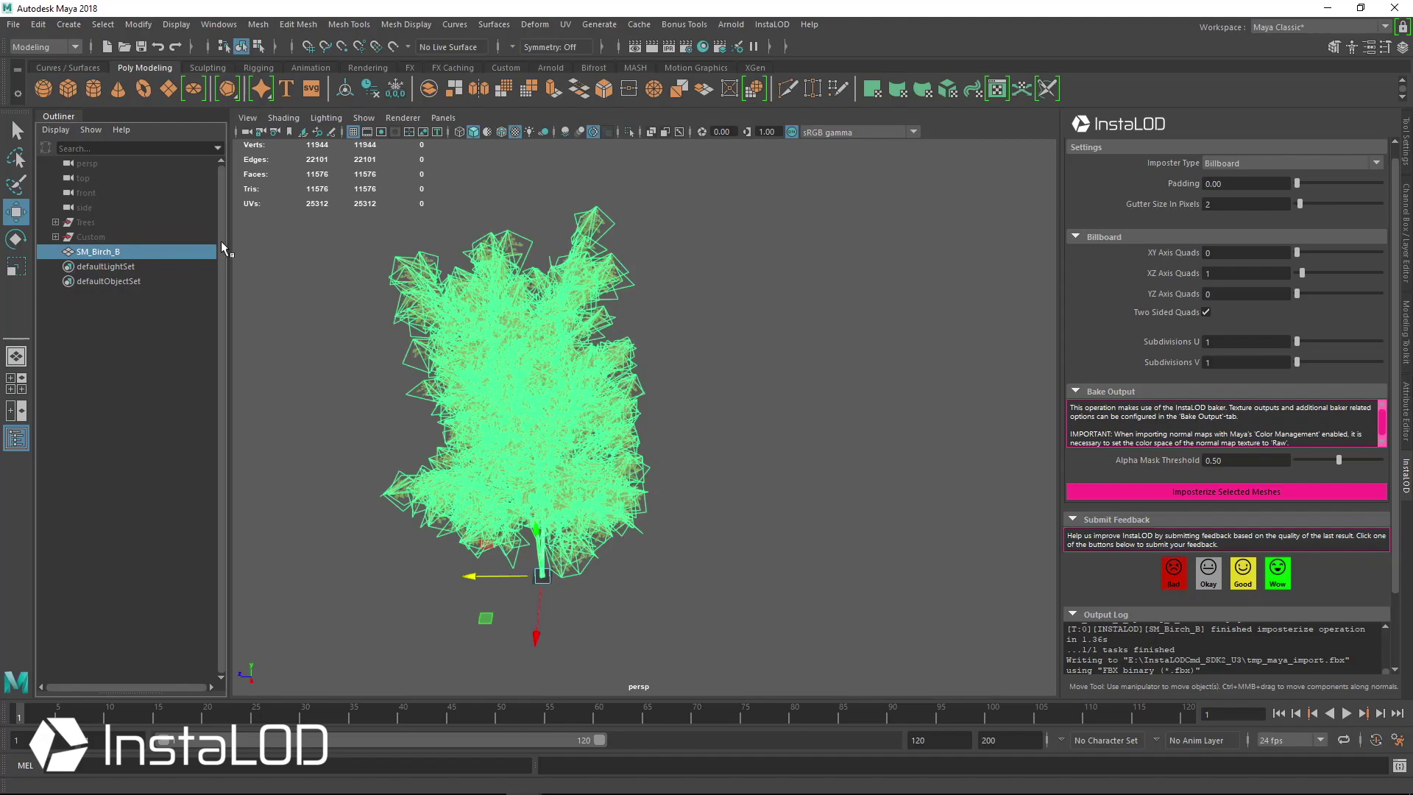
pyautogui.press('Delete')
# Unhide the Trees group and frame its birches in the viewport
pyautogui.click(110, 223)
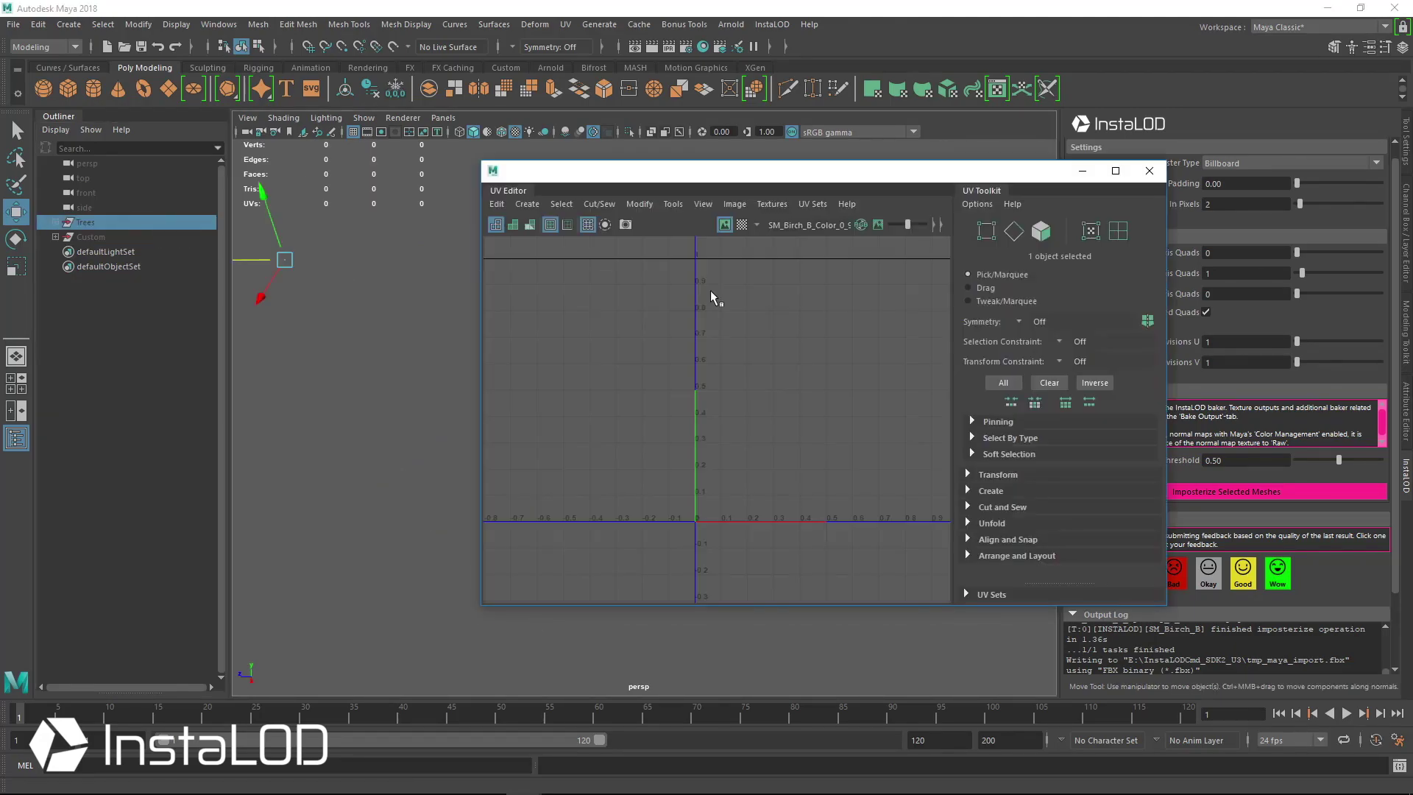
pyautogui.click(1149, 171)
pyautogui.press('f')
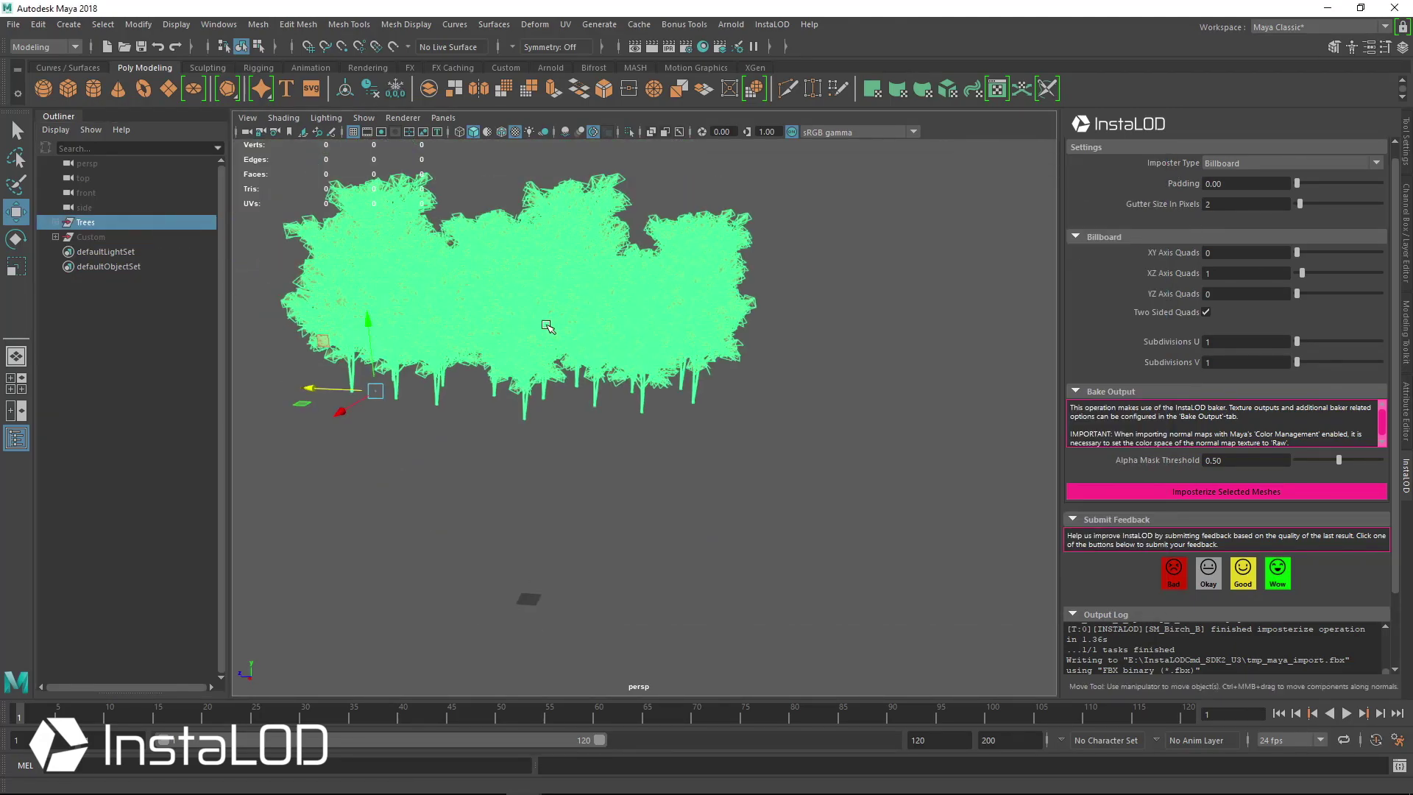
pyautogui.click(684, 501)
pyautogui.click(611, 443)
pyautogui.press('f')
pyautogui.keyDown('alt'); pyautogui.moveTo(614, 449); pyautogui.dragTo(699, 449); pyautogui.keyUp('alt')
pyautogui.scroll(-3, 662, 434)
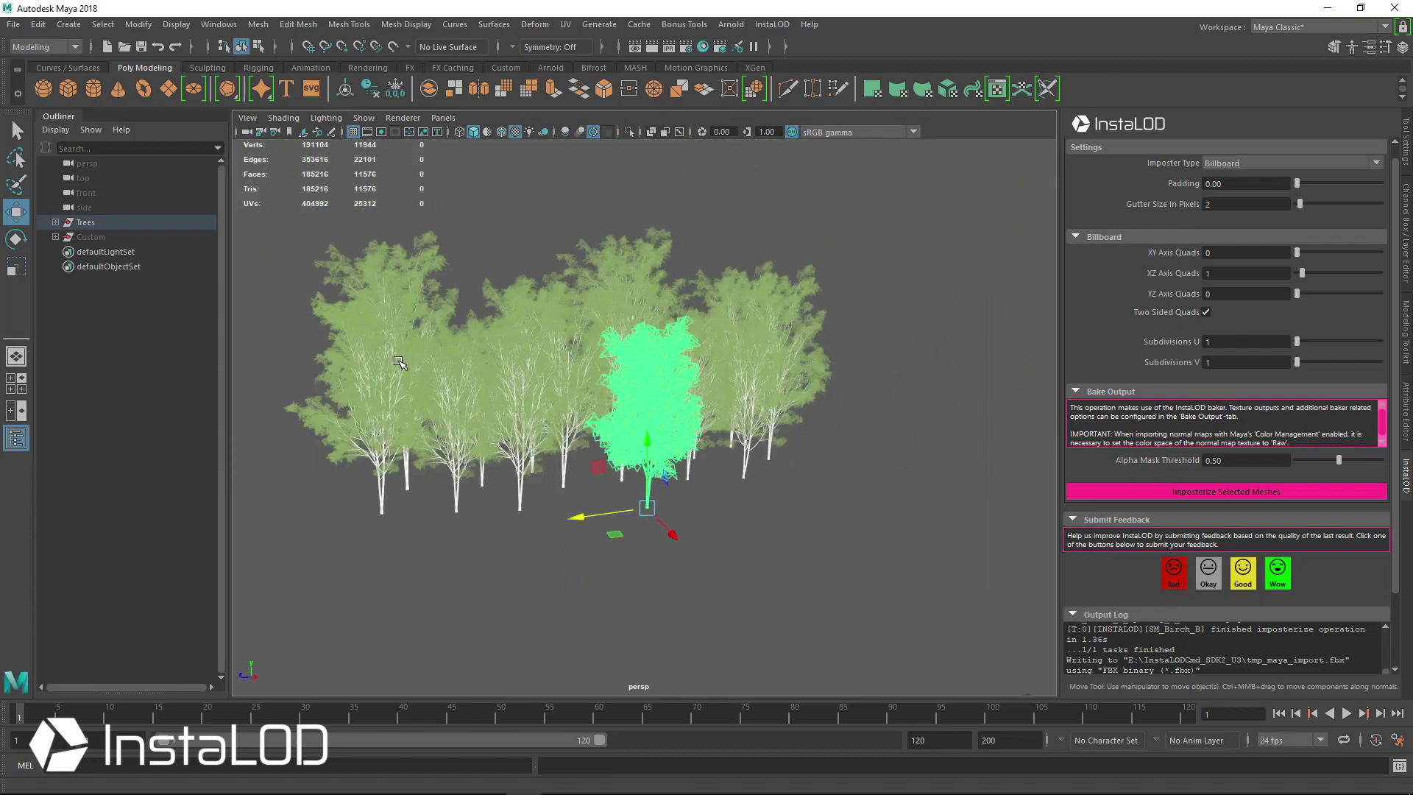
# Switch the viewport back to default lighting, clear the selection and view the whole row of trees
pyautogui.click(370, 120)
pyautogui.moveTo(331, 119)
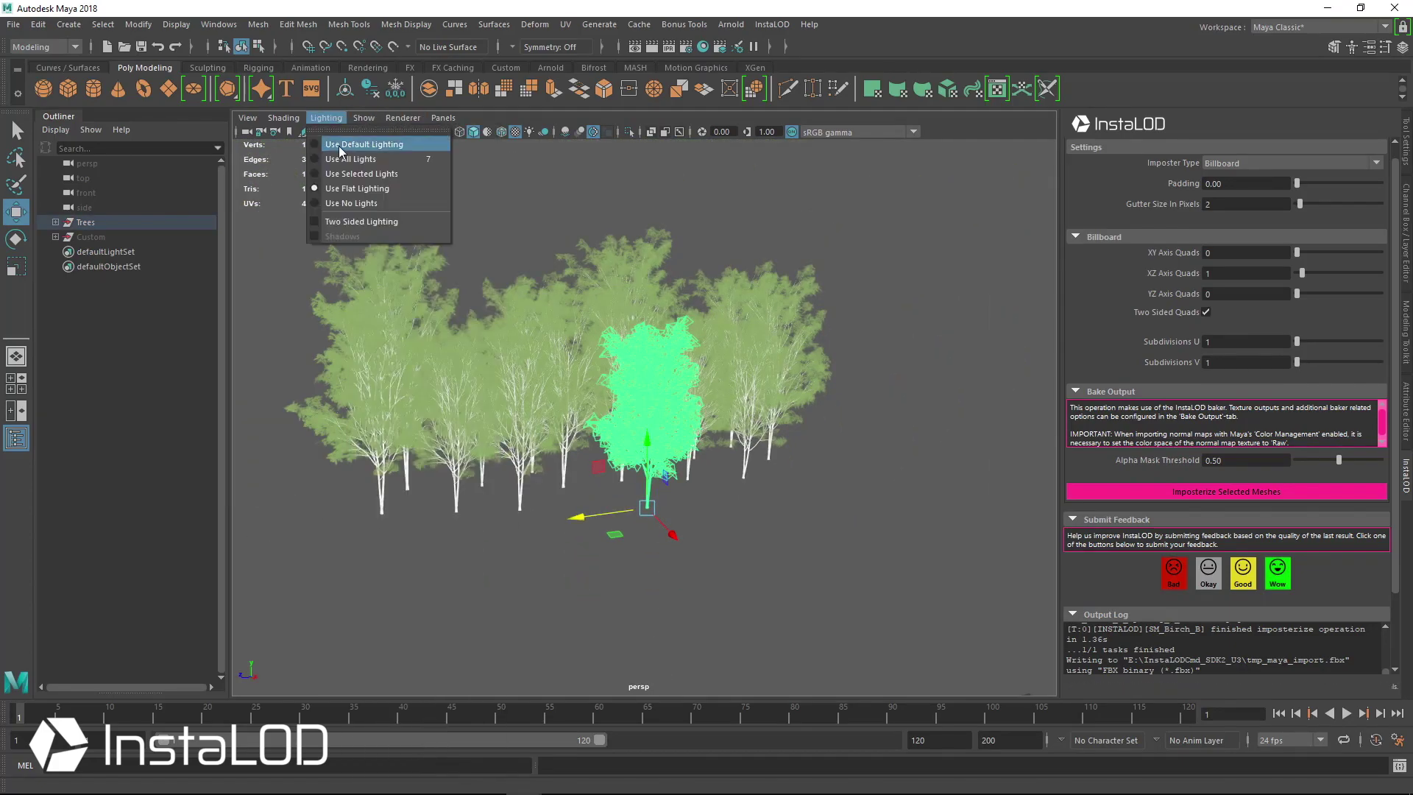
pyautogui.click(340, 148)
pyautogui.click(883, 237)
pyautogui.moveTo(500, 442)
pyautogui.keyDown('alt'); pyautogui.mouseDown()
pyautogui.moveTo(785, 441)
pyautogui.moveTo(510, 434)
pyautogui.moveTo(581, 431)
pyautogui.moveTo(501, 414)
pyautogui.mouseUp(); pyautogui.keyUp('alt')
pyautogui.scroll(-3, 581, 432)
pyautogui.scroll(-5, 501, 414)
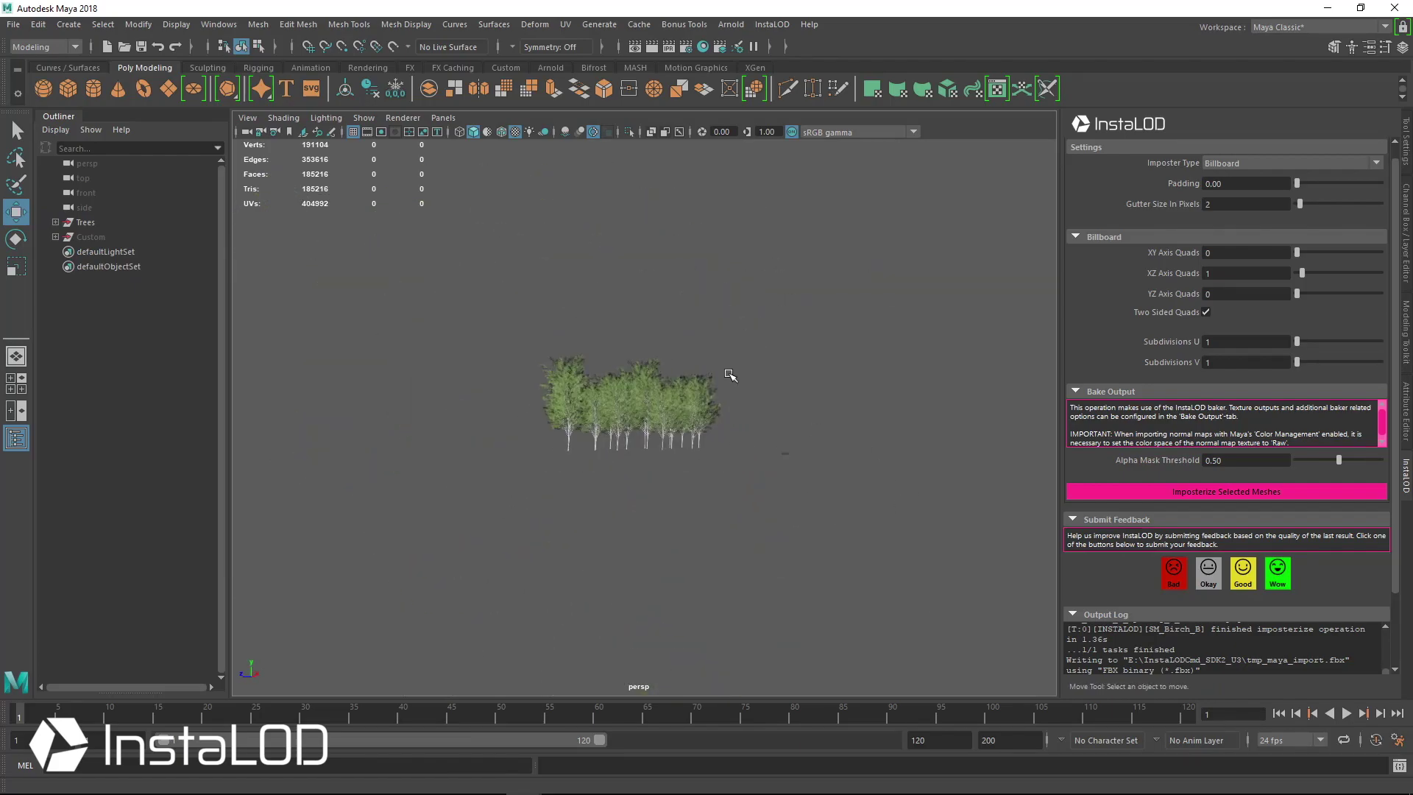
pyautogui.keyDown('alt'); pyautogui.moveTo(842, 479); pyautogui.dragTo(873, 454, button='right'); pyautogui.keyUp('alt')
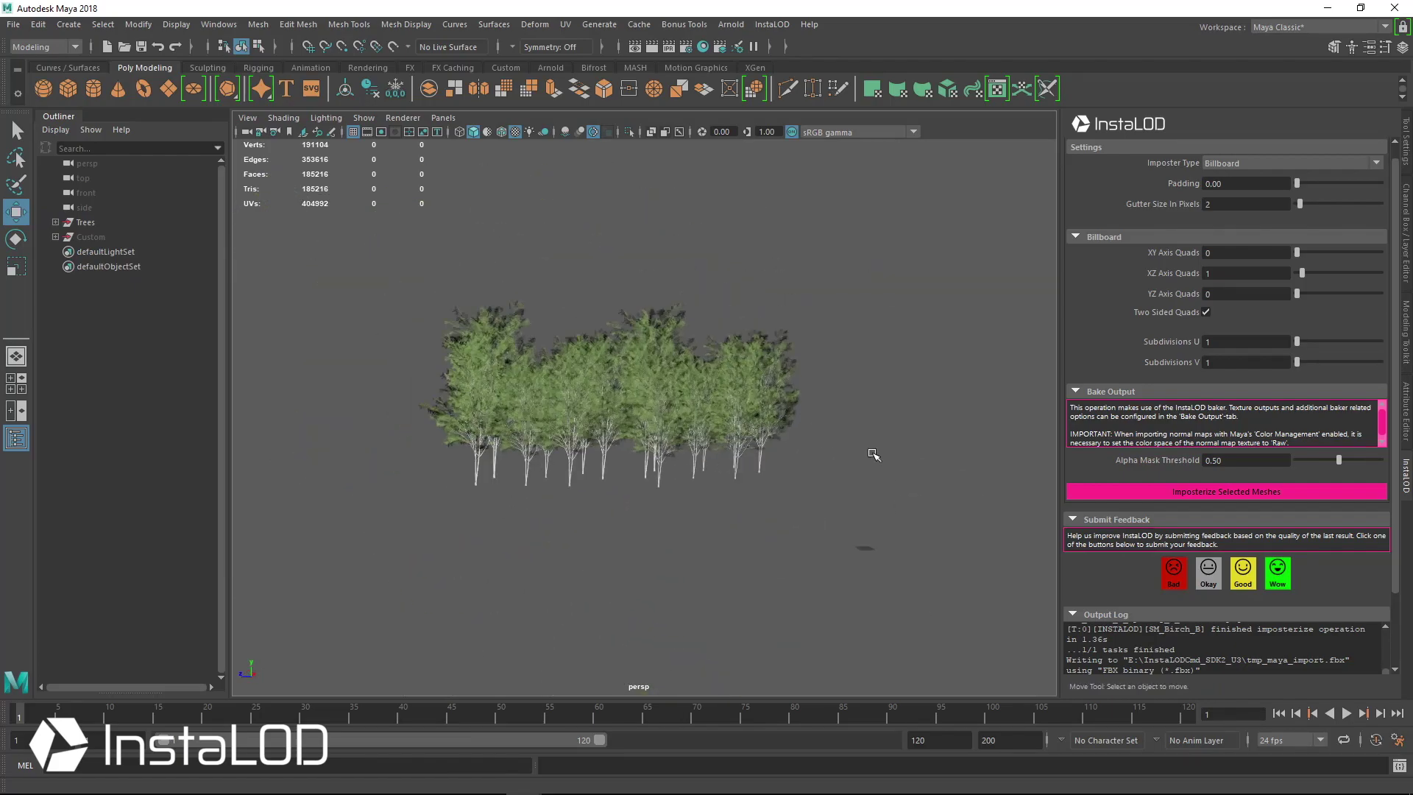
# Select all the trees in the row, and set the XZ axis quads to 0 and the XY axis quads to 1
pyautogui.click(759, 443)
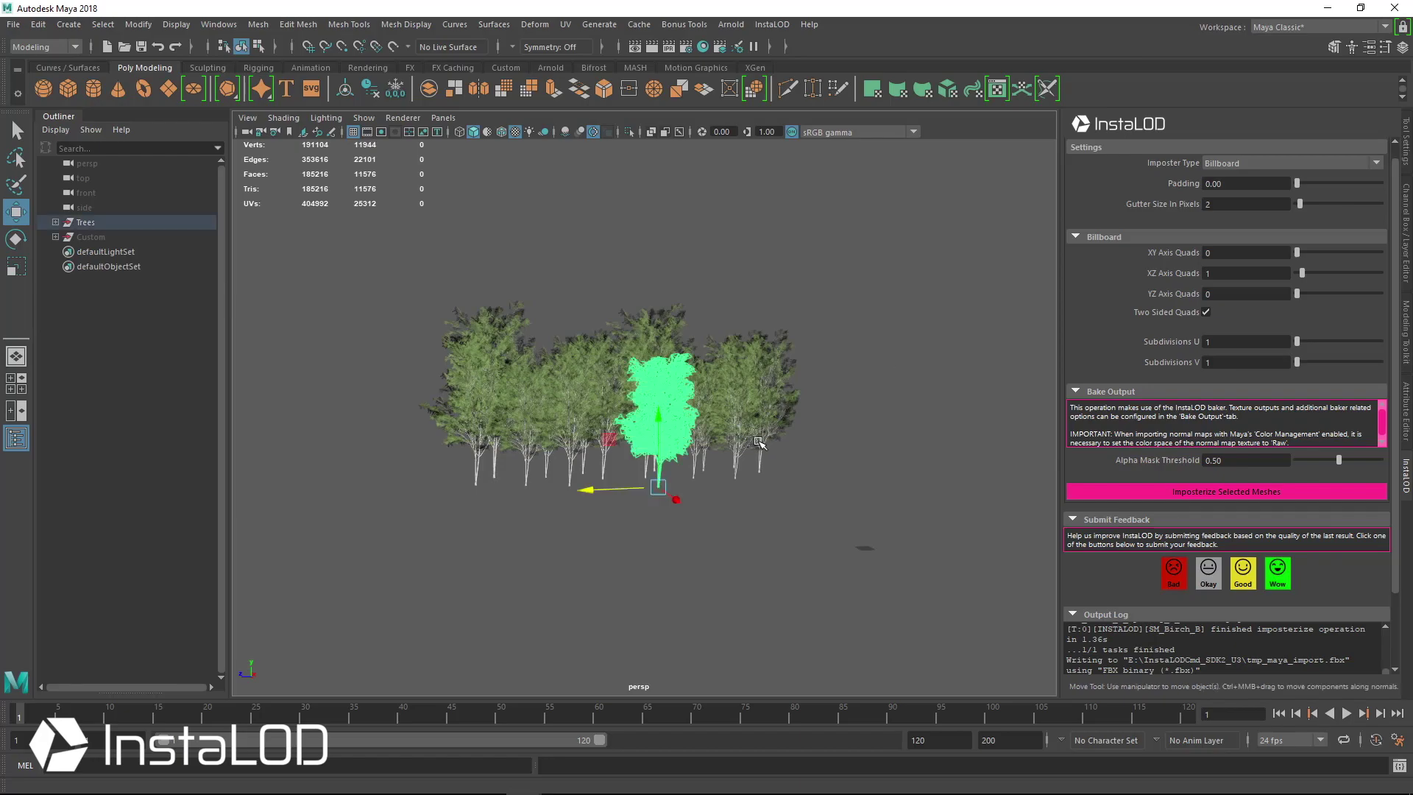
pyautogui.moveTo(390, 278); pyautogui.dragTo(958, 384)
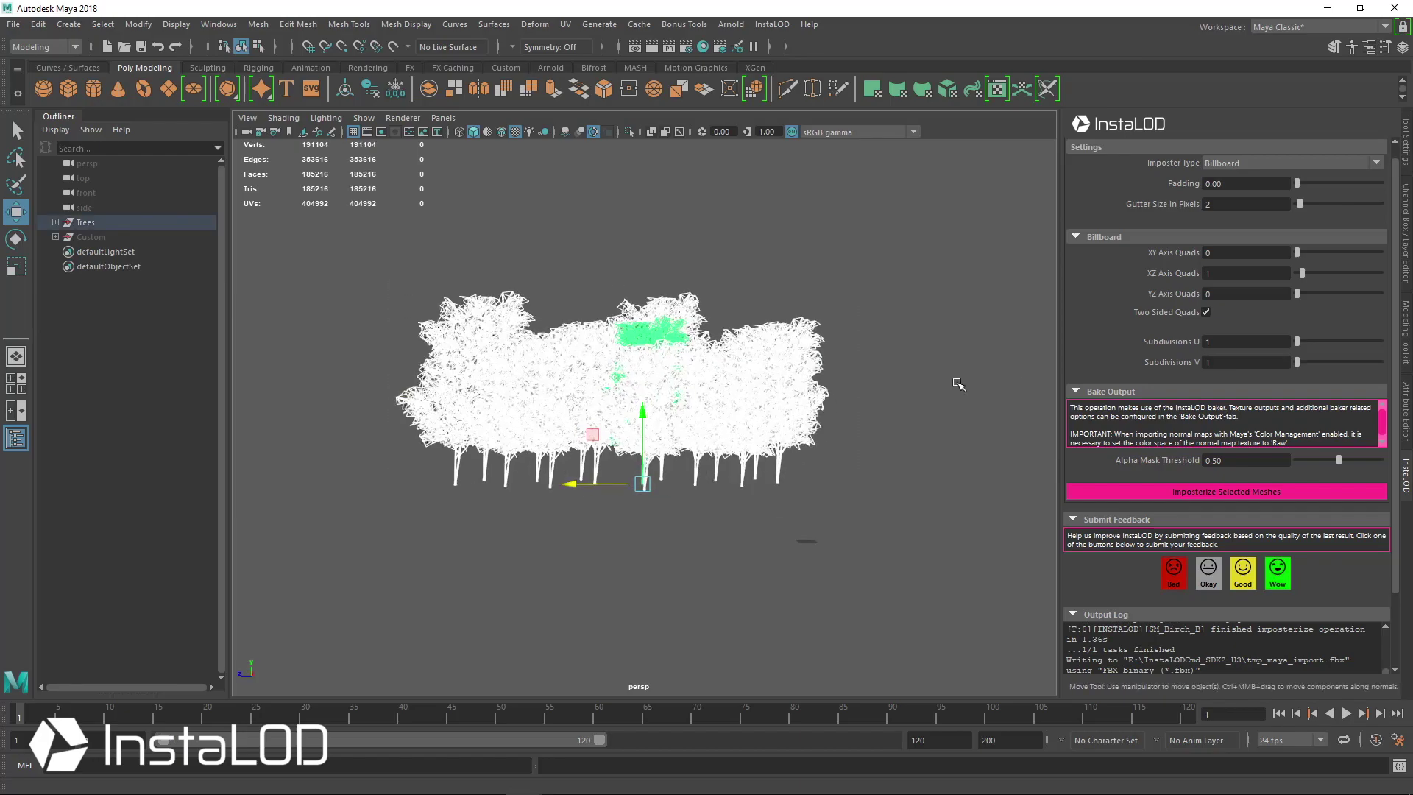
pyautogui.click(1240, 273)
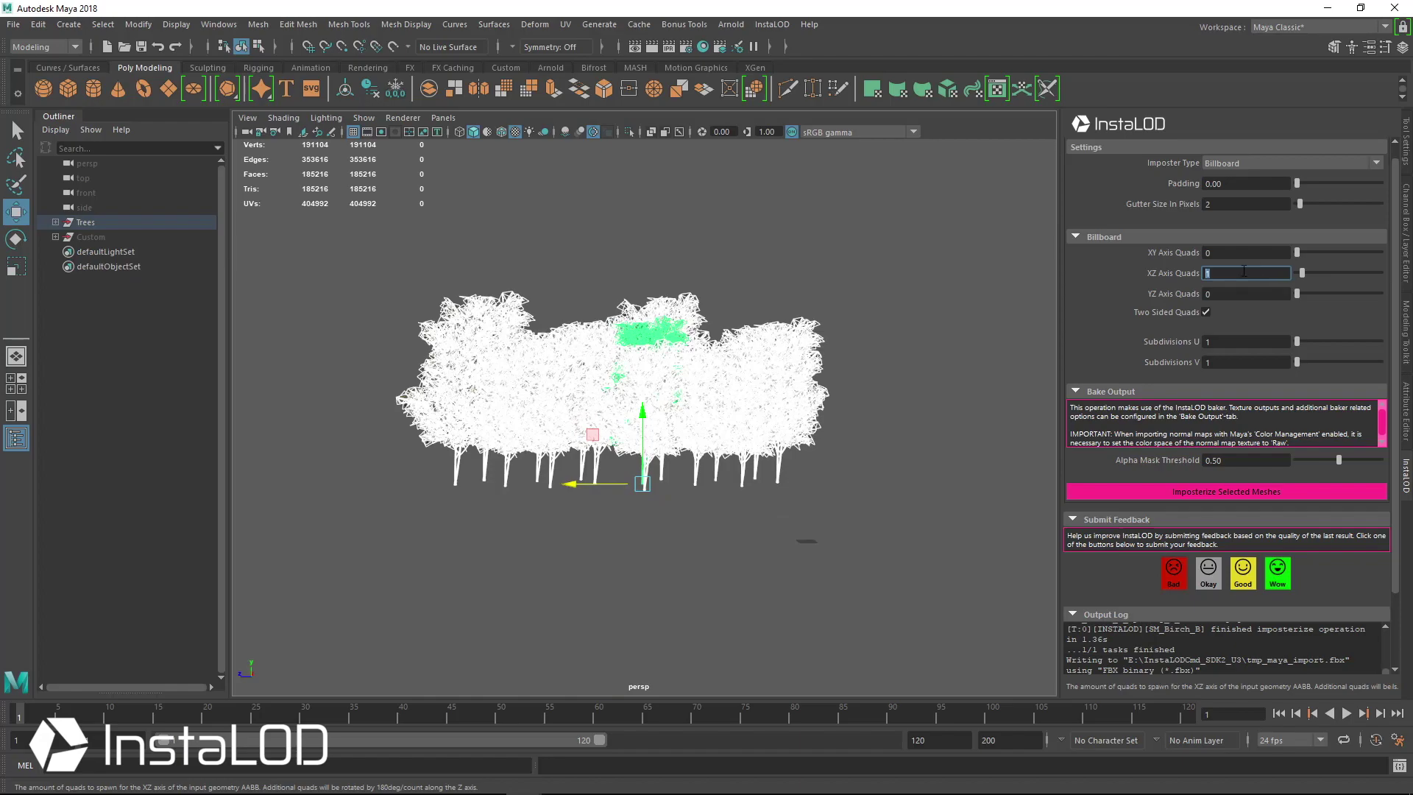
pyautogui.click(1266, 251)
pyautogui.write('1')
pyautogui.press('Return')
pyautogui.keyDown('alt'); pyautogui.moveTo(755, 404); pyautogui.dragTo(635, 469); pyautogui.keyUp('alt')
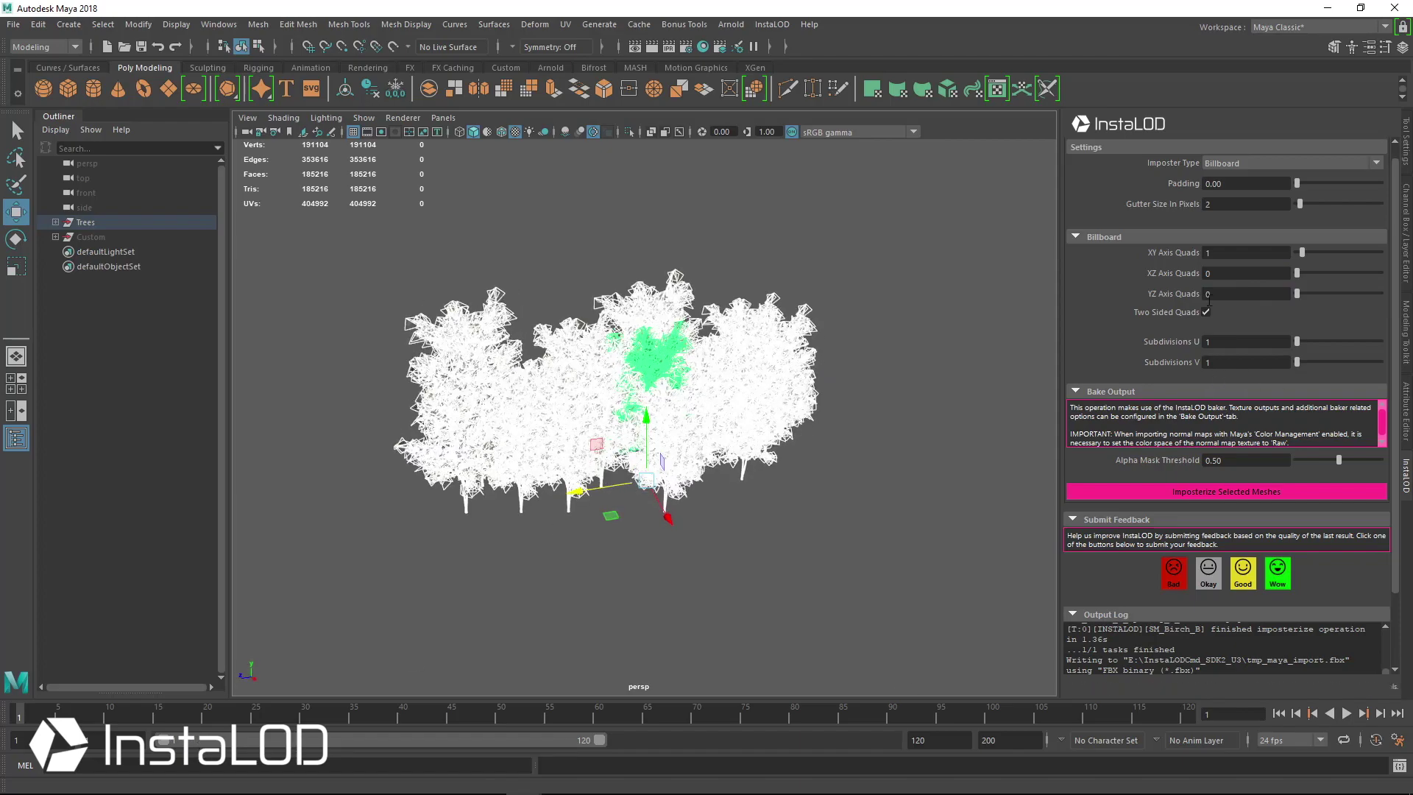
# Change the billboard settings to 0 XY axis quads and 1 YZ axis quad
pyautogui.click(1244, 253)
pyautogui.write('1')
pyautogui.press('Return')
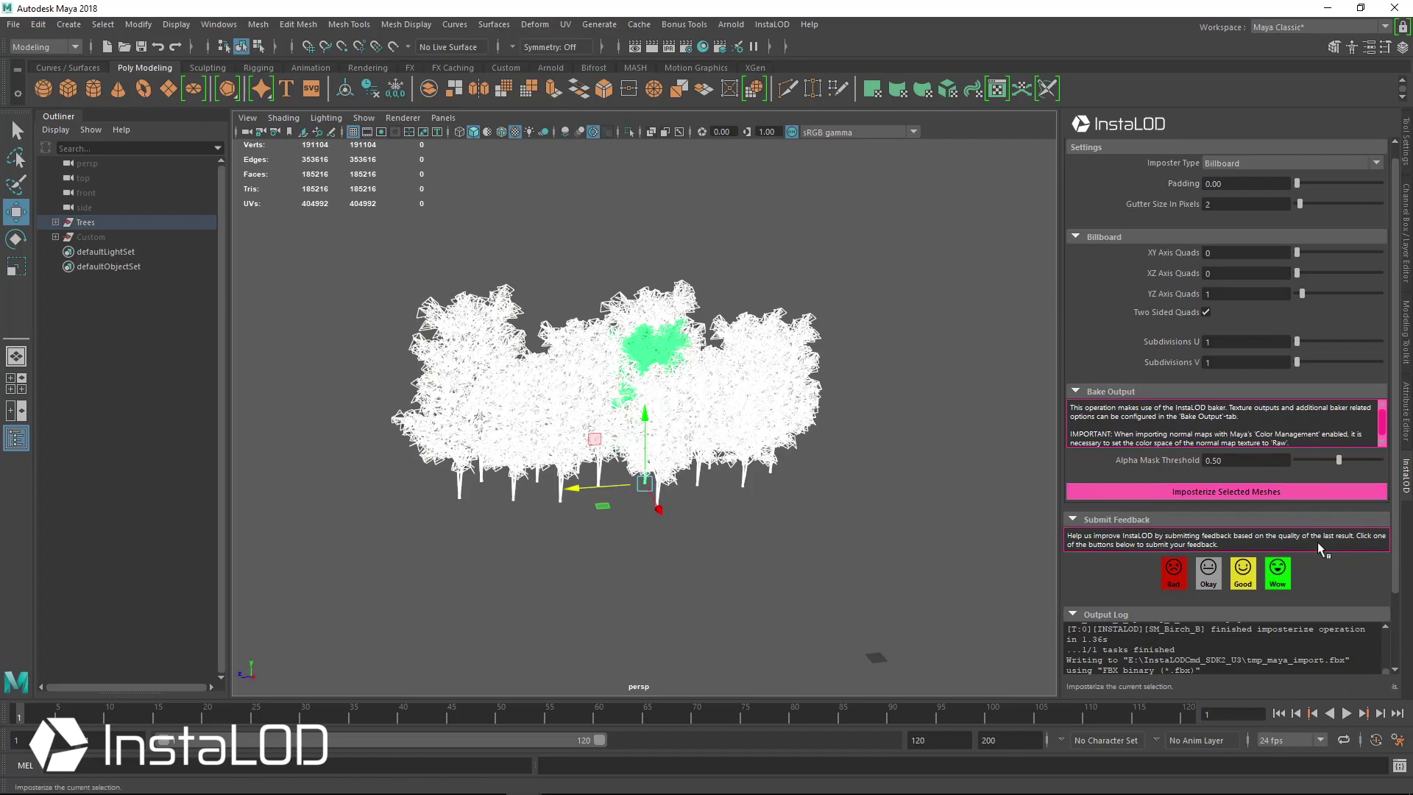
# Imposterize the selected row of trees and move the resulting billboard away from the original trees
pyautogui.click(1302, 491)
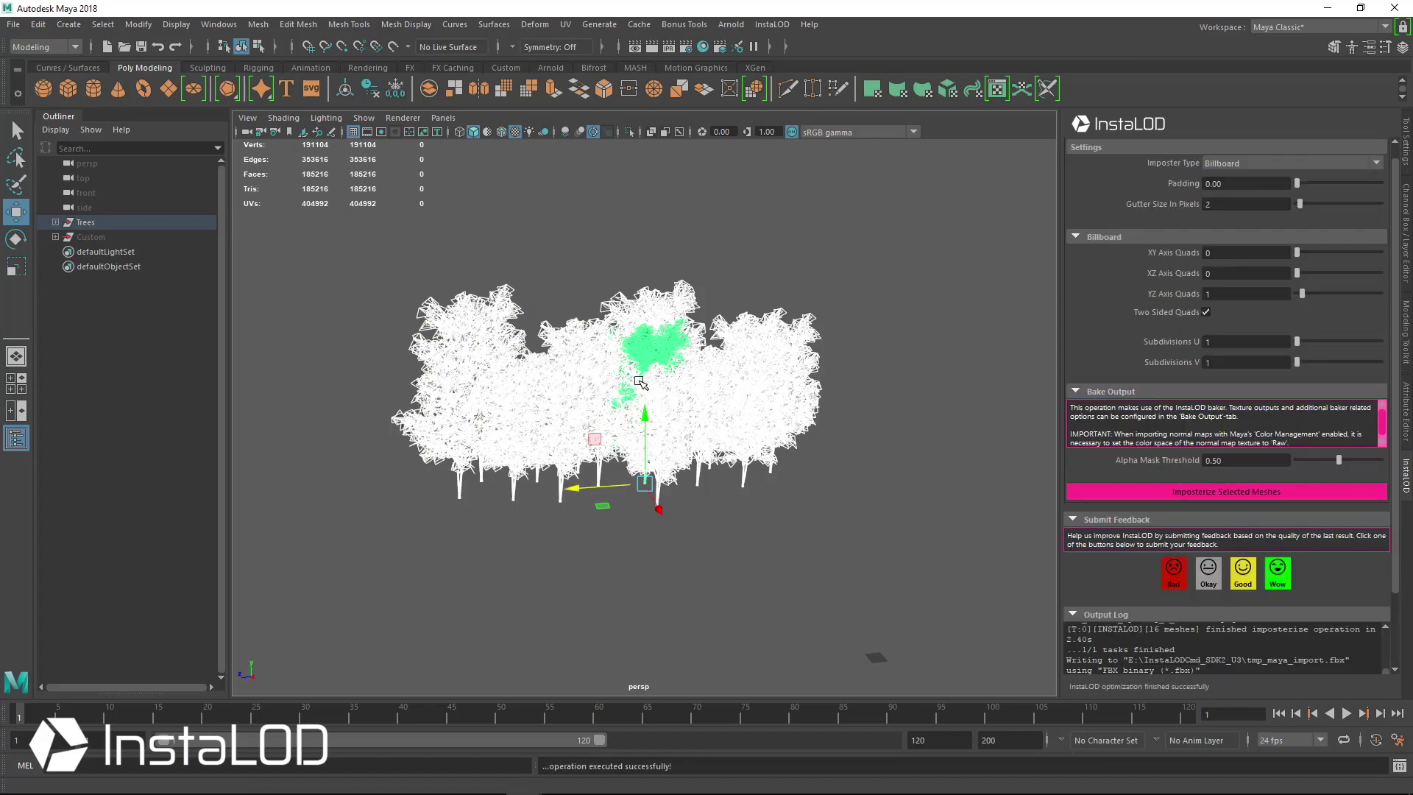
pyautogui.moveTo(615, 514); pyautogui.dragTo(802, 557)
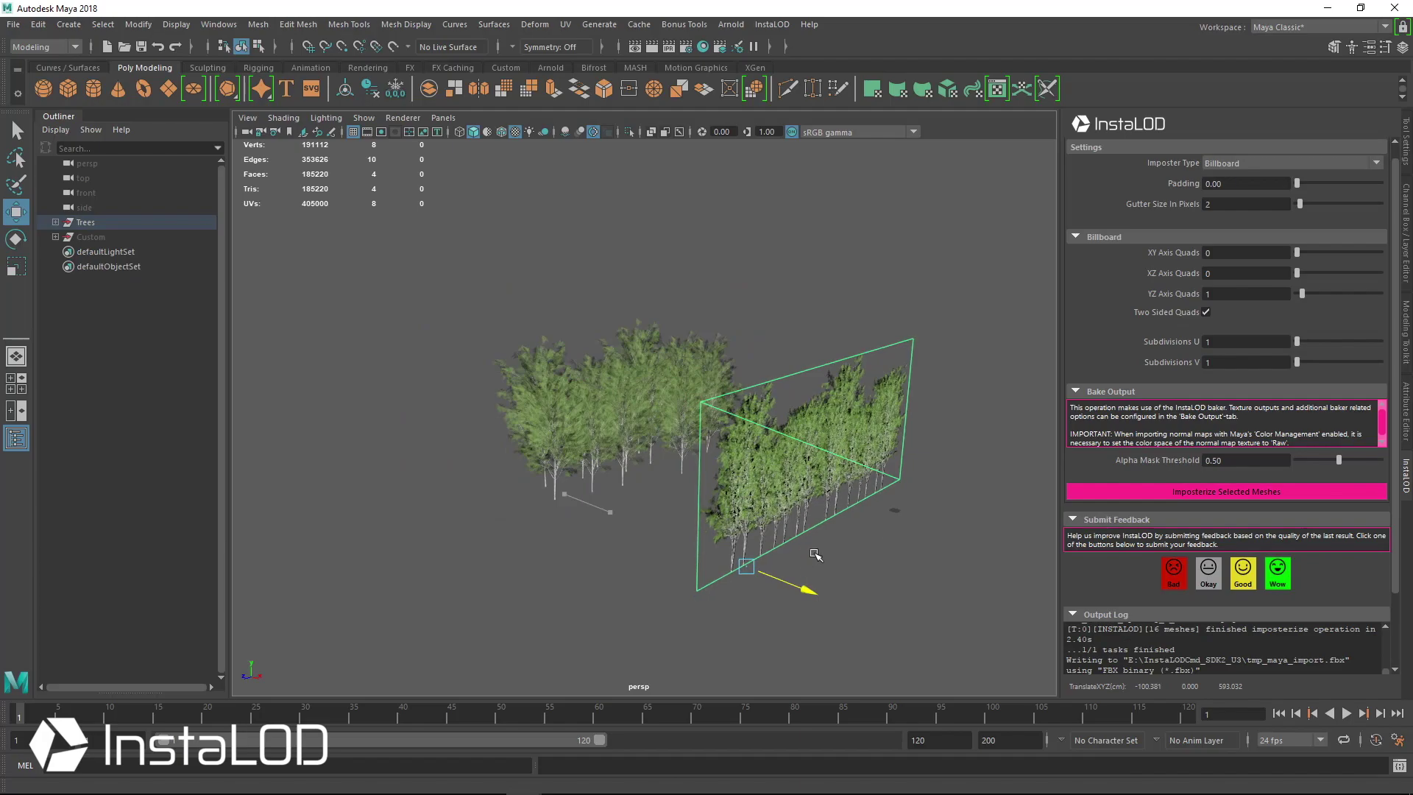
pyautogui.keyDown('alt'); pyautogui.moveTo(780, 441); pyautogui.dragTo(706, 434); pyautogui.keyUp('alt')
pyautogui.click(926, 357)
pyautogui.keyDown('alt'); pyautogui.moveTo(891, 375); pyautogui.dragTo(824, 419); pyautogui.keyUp('alt')
# Select the tree row billboard and inspect its UV layout and texture in the UV Editor
pyautogui.scroll(3, 822, 421)
pyautogui.click(719, 385)
pyautogui.keyDown('alt'); pyautogui.moveTo(719, 384); pyautogui.dragTo(669, 478); pyautogui.keyUp('alt')
pyautogui.click(997, 90)
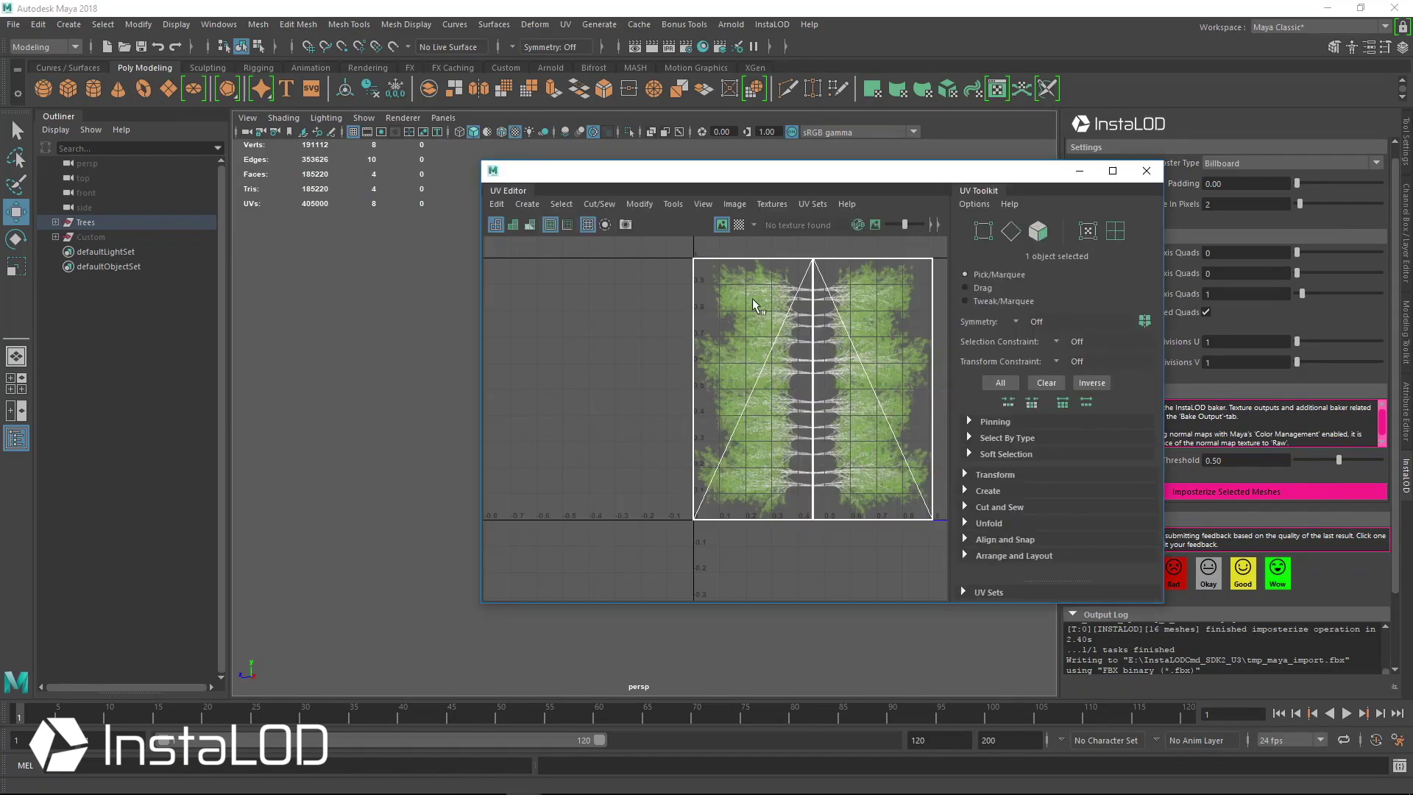
pyautogui.click(1147, 170)
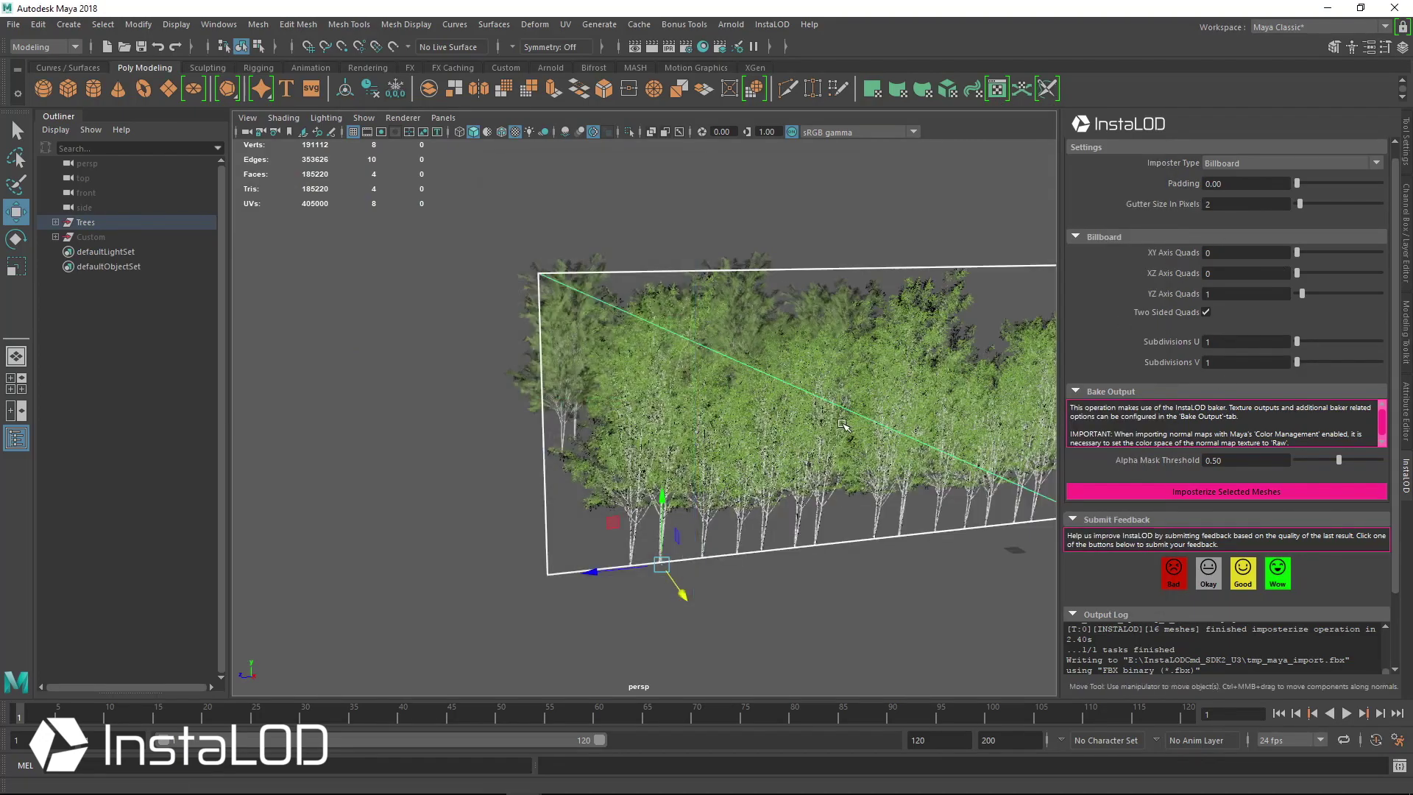
# Duplicate the tree billboard and view the copy together with the first billboard
pyautogui.press('f')
pyautogui.press('e')
pyautogui.moveTo(688, 520); pyautogui.dragTo(908, 482)
pyautogui.hotkey('ctrl', 'd')
pyautogui.press('w')
pyautogui.keyDown('alt'); pyautogui.moveTo(625, 494); pyautogui.dragTo(964, 427); pyautogui.keyUp('alt')
pyautogui.click(949, 410)
pyautogui.click(832, 427)
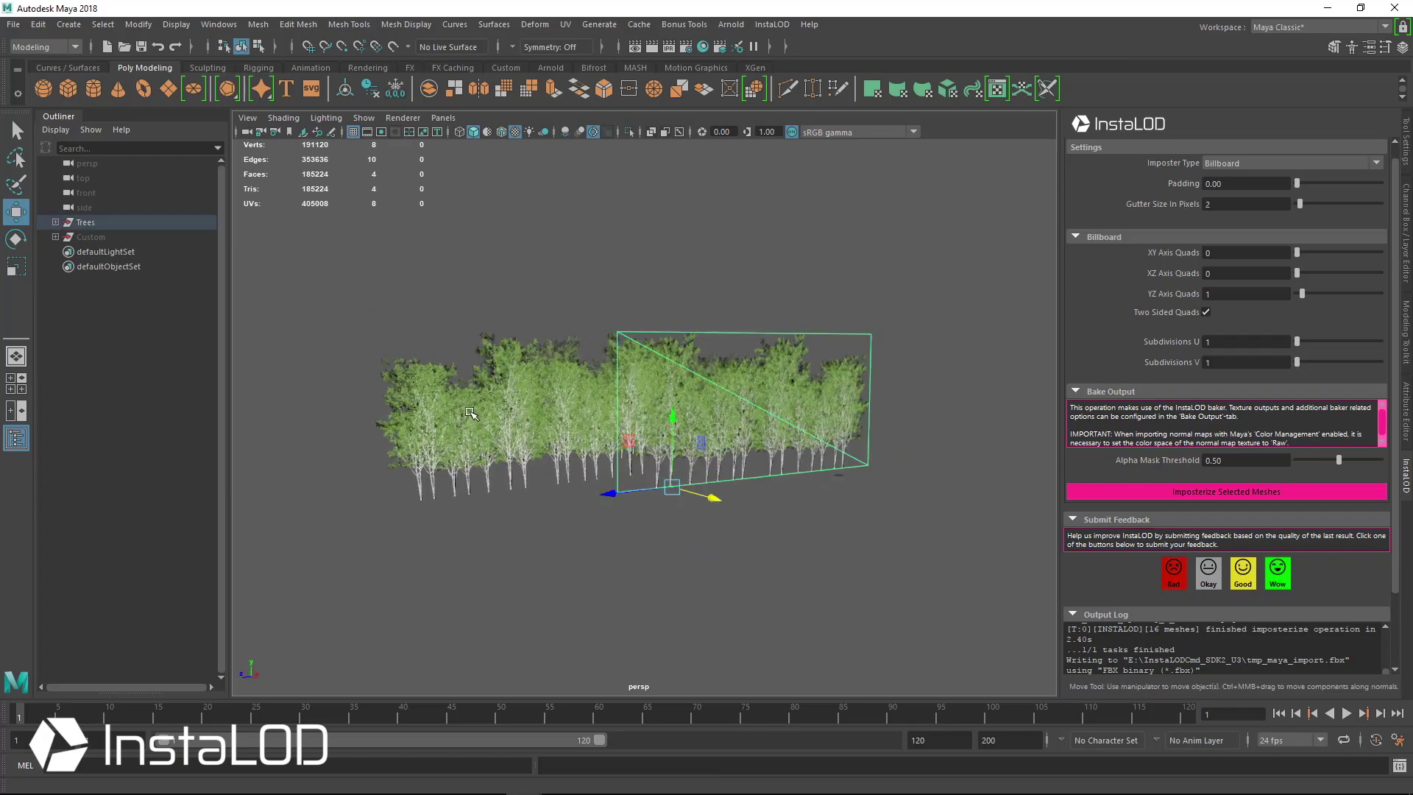
# Delete both tree billboards and frame one of the original birches
pyautogui.press('Delete')
pyautogui.click(690, 479)
pyautogui.press('Delete')
pyautogui.scroll(5, 690, 479)
pyautogui.keyDown('alt'); pyautogui.moveTo(747, 401); pyautogui.dragTo(694, 329); pyautogui.keyUp('alt')
pyautogui.click(535, 300)
pyautogui.press('f')
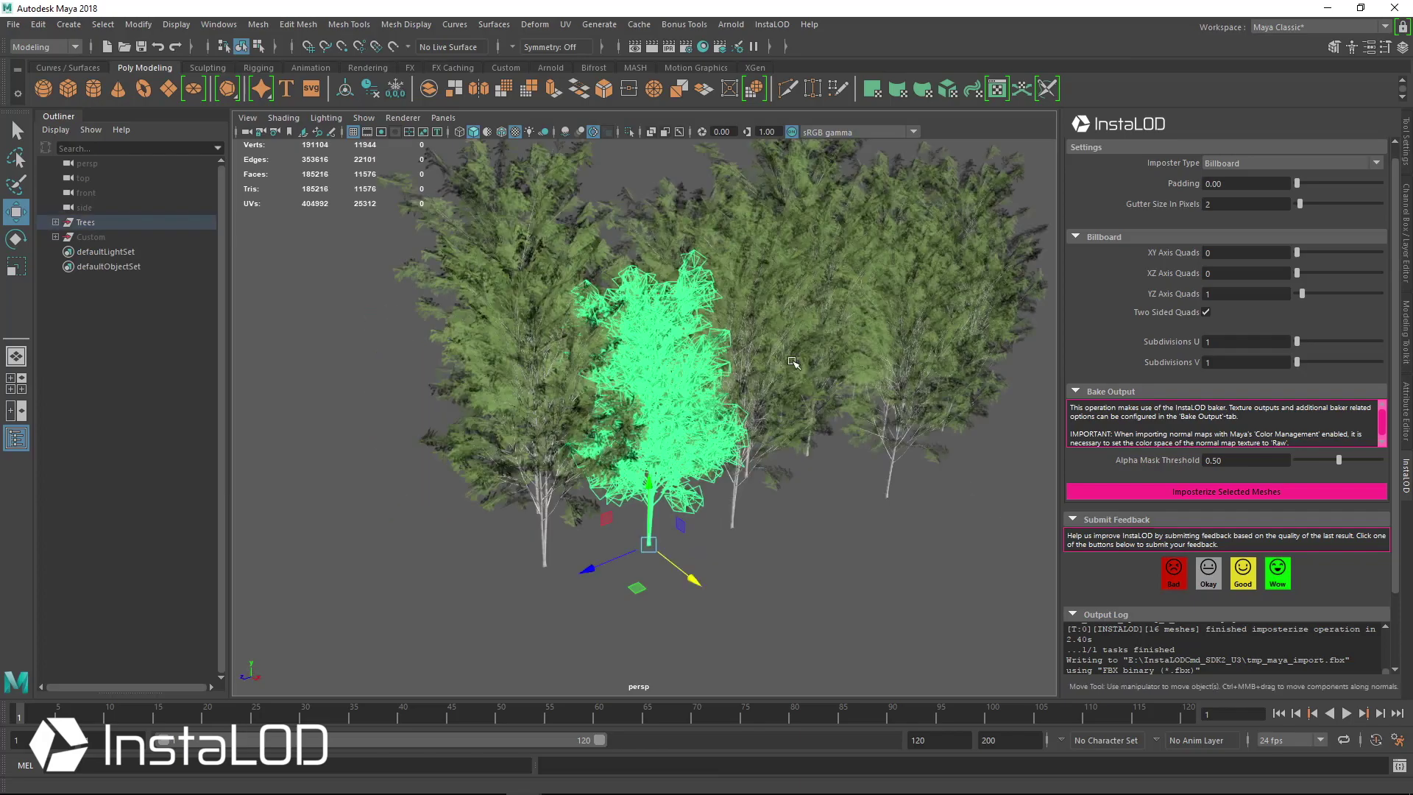
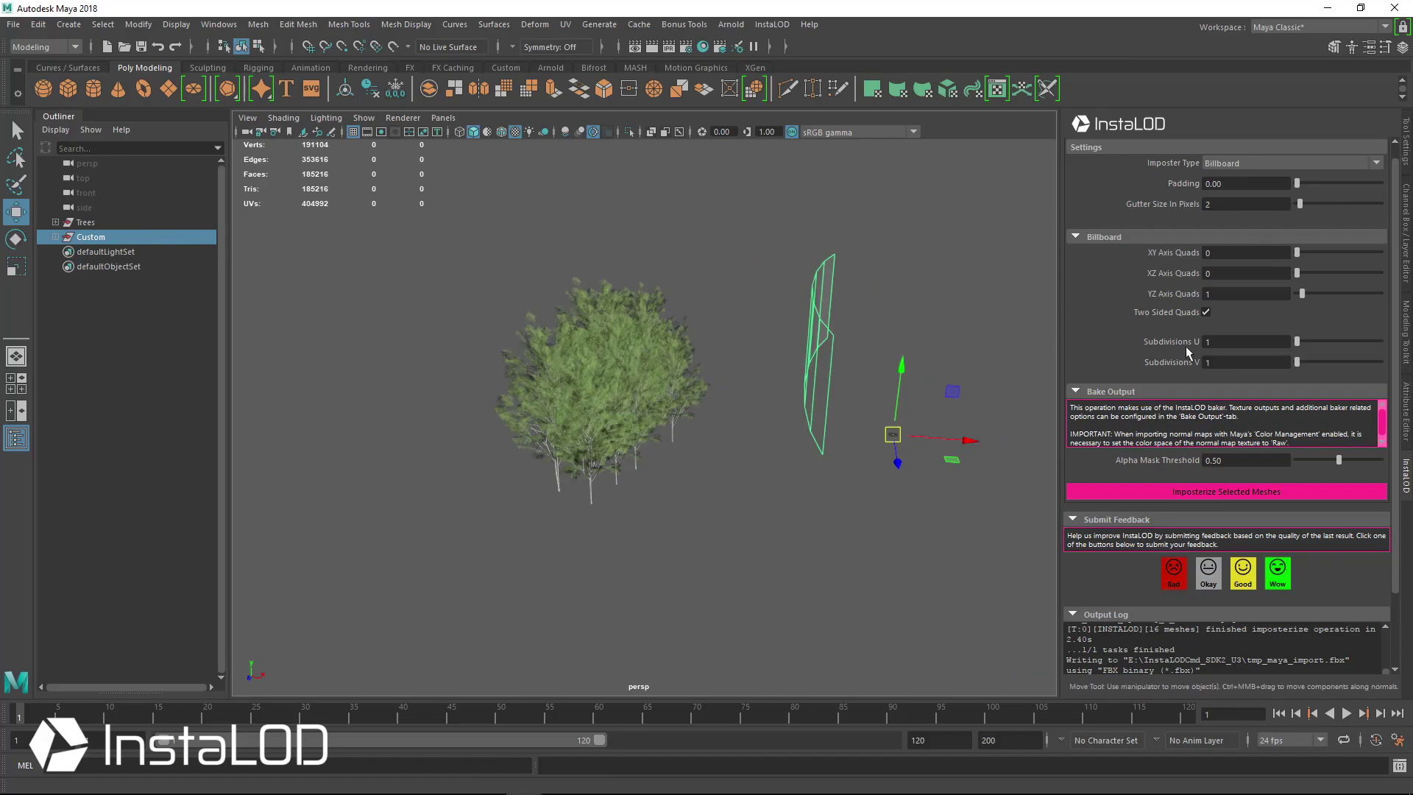
# Set the Trees group's Translate X, Y and Z to 0
pyautogui.click(111, 222)
pyautogui.click(1407, 209)
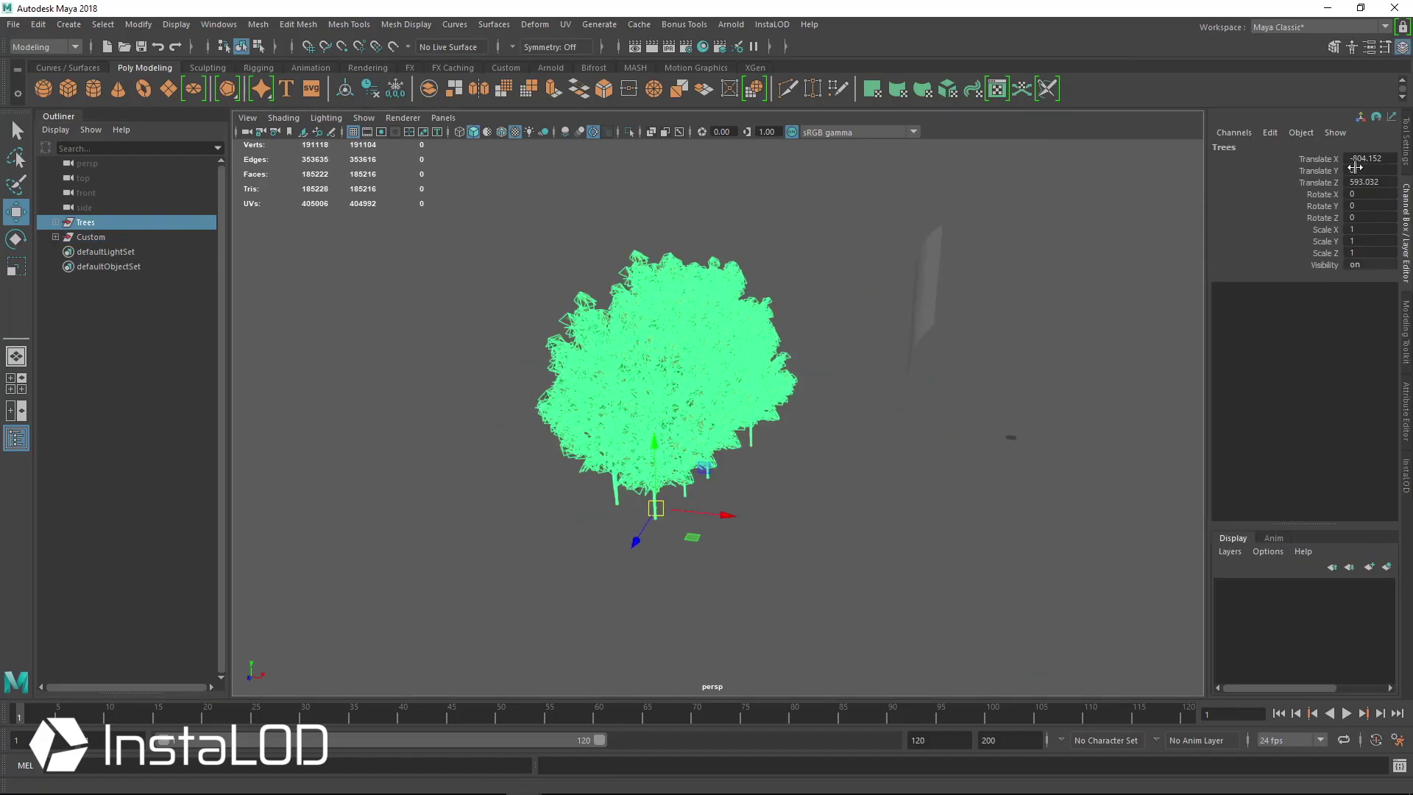
pyautogui.moveTo(1373, 159); pyautogui.dragTo(1375, 183)
pyautogui.write('0')
pyautogui.press('Return')
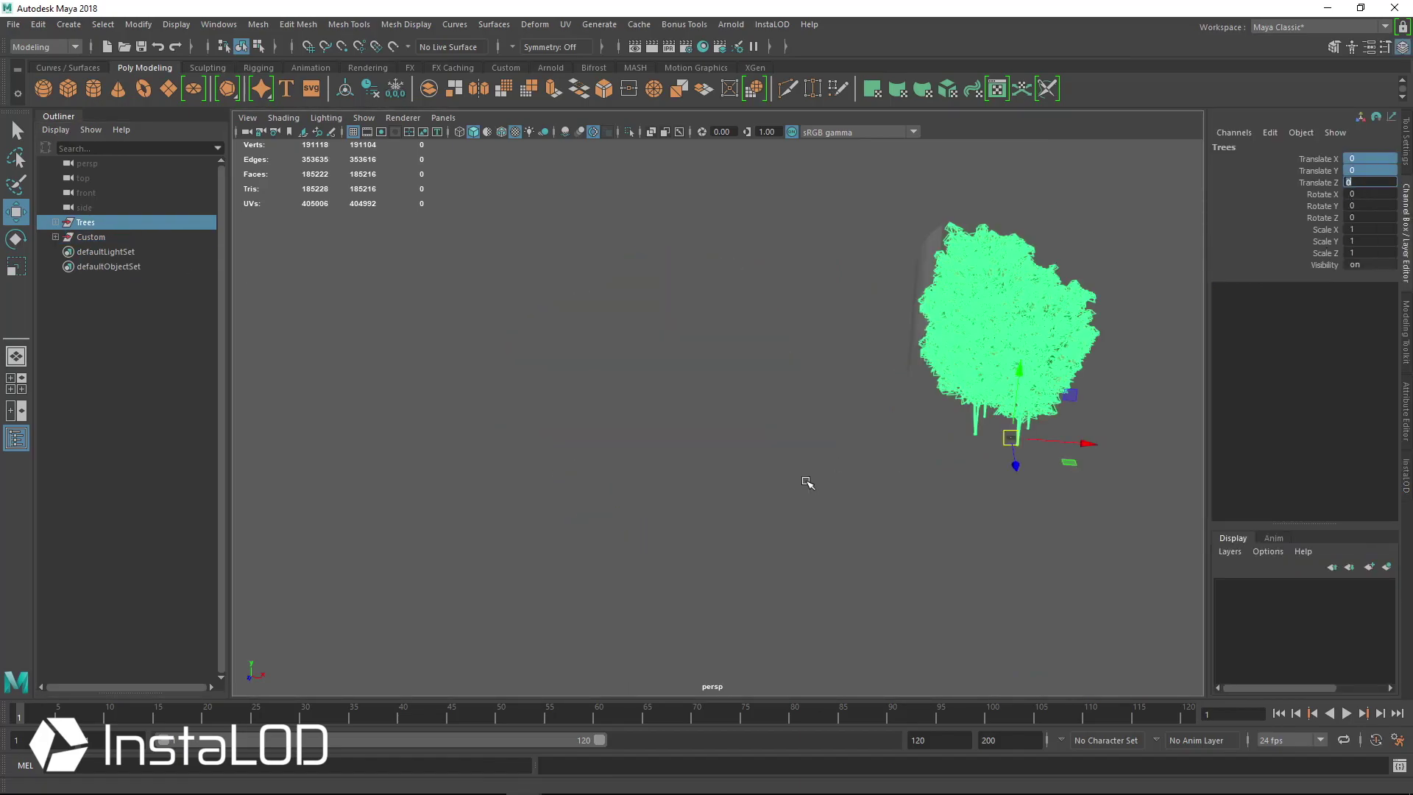
pyautogui.click(844, 500)
# Select the curved custom plane behind the trees and set the imposter type to CustomGeometry
pyautogui.keyDown('alt'); pyautogui.moveTo(707, 477); pyautogui.dragTo(899, 379); pyautogui.keyUp('alt')
pyautogui.click(719, 299)
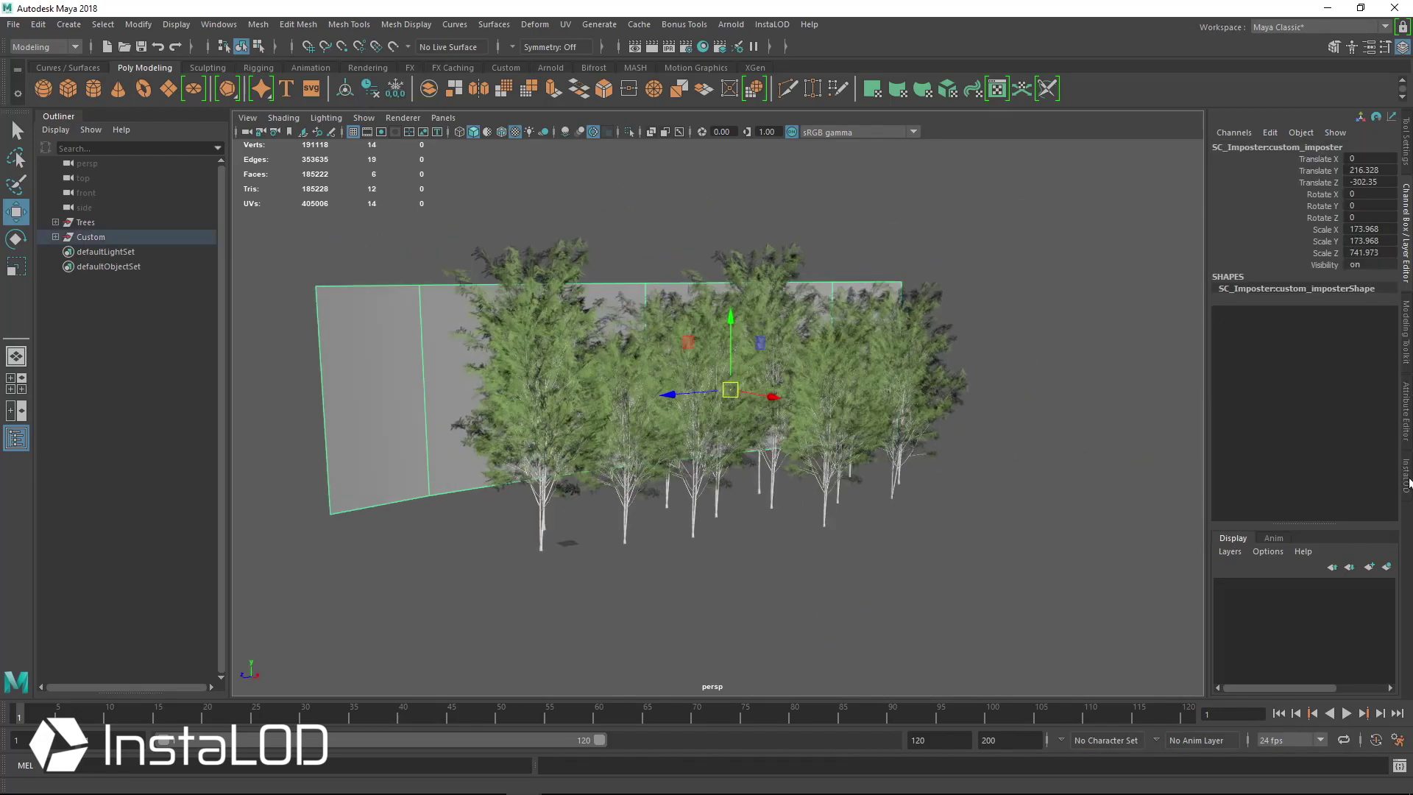
pyautogui.click(1406, 476)
pyautogui.click(1249, 163)
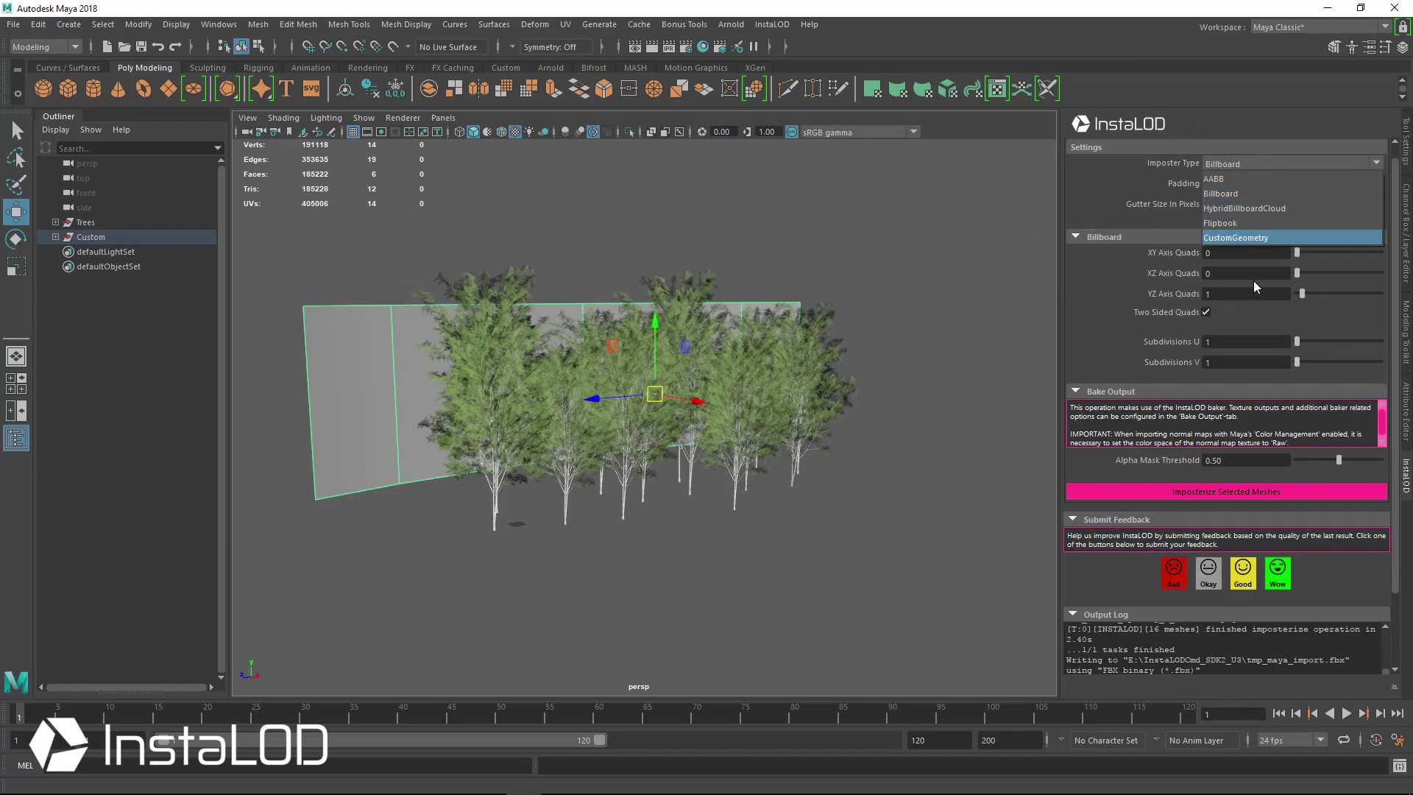
pyautogui.click(1250, 238)
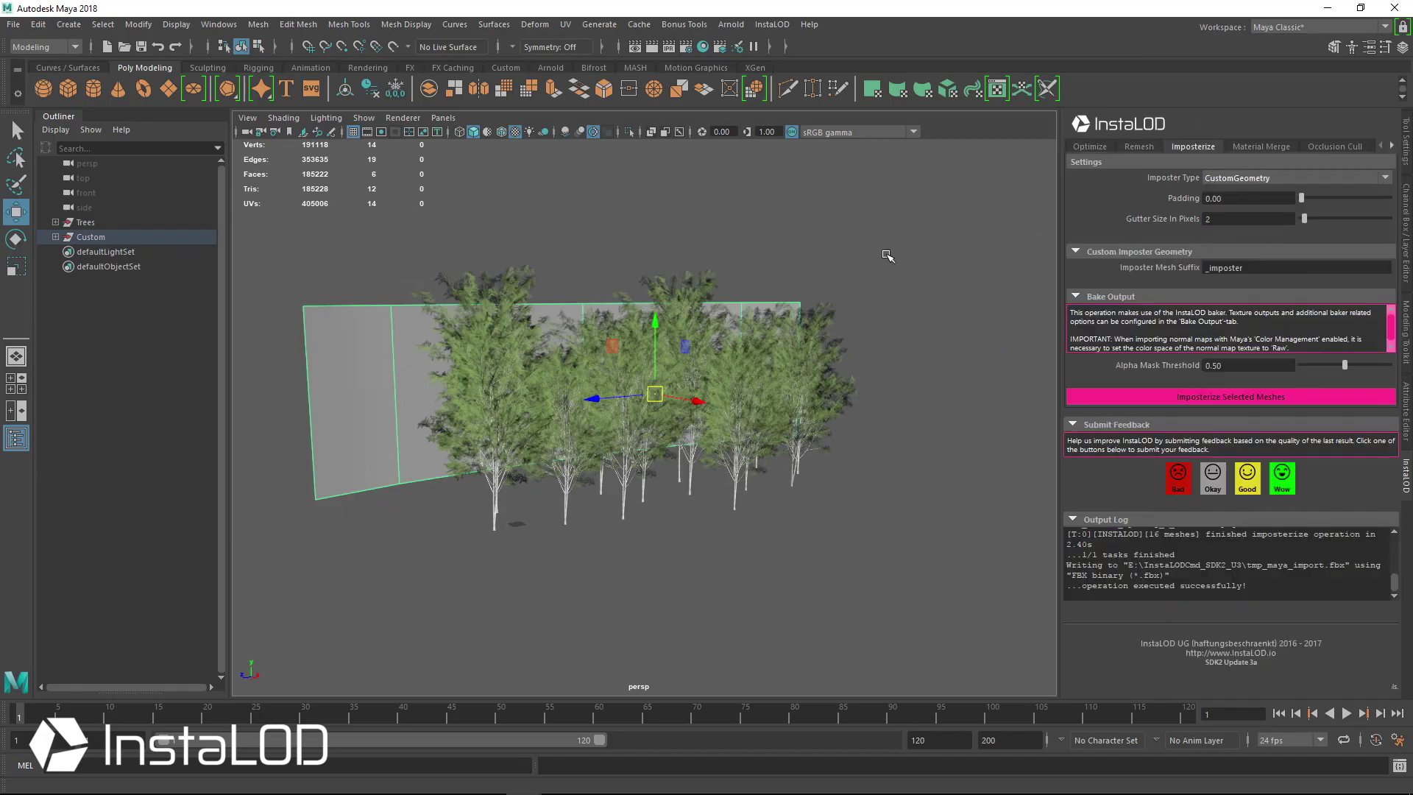
# Expand the Custom group, select all the trees together with the custom imposter plane, and imposterize them
pyautogui.keyDown('alt'); pyautogui.moveTo(736, 339); pyautogui.dragTo(777, 352); pyautogui.keyUp('alt')
pyautogui.scroll(4, 776, 352)
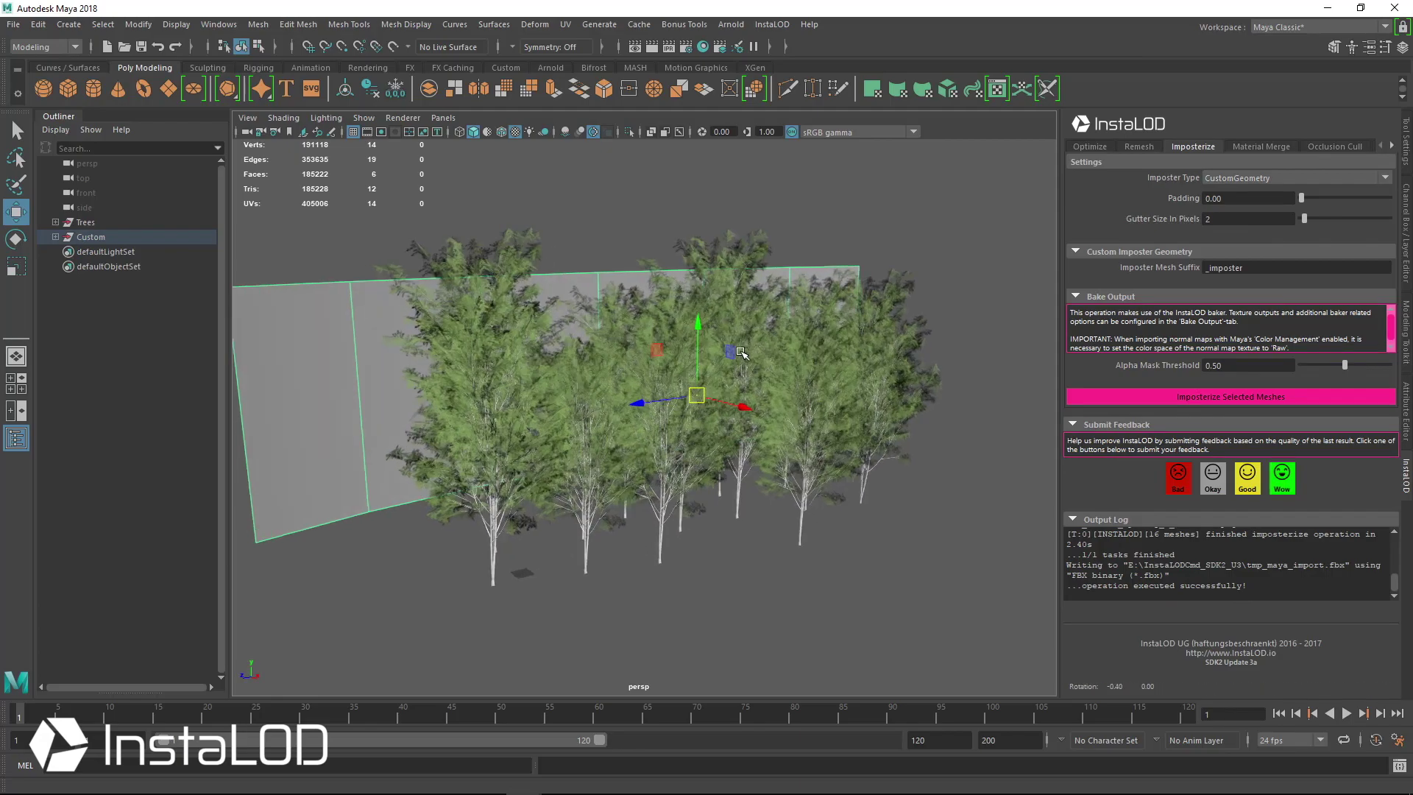
pyautogui.keyDown('alt'); pyautogui.moveTo(776, 352); pyautogui.dragTo(847, 352, button='middle'); pyautogui.keyUp('alt')
pyautogui.keyDown('alt'); pyautogui.moveTo(847, 352); pyautogui.dragTo(809, 343); pyautogui.keyUp('alt')
pyautogui.click(55, 236)
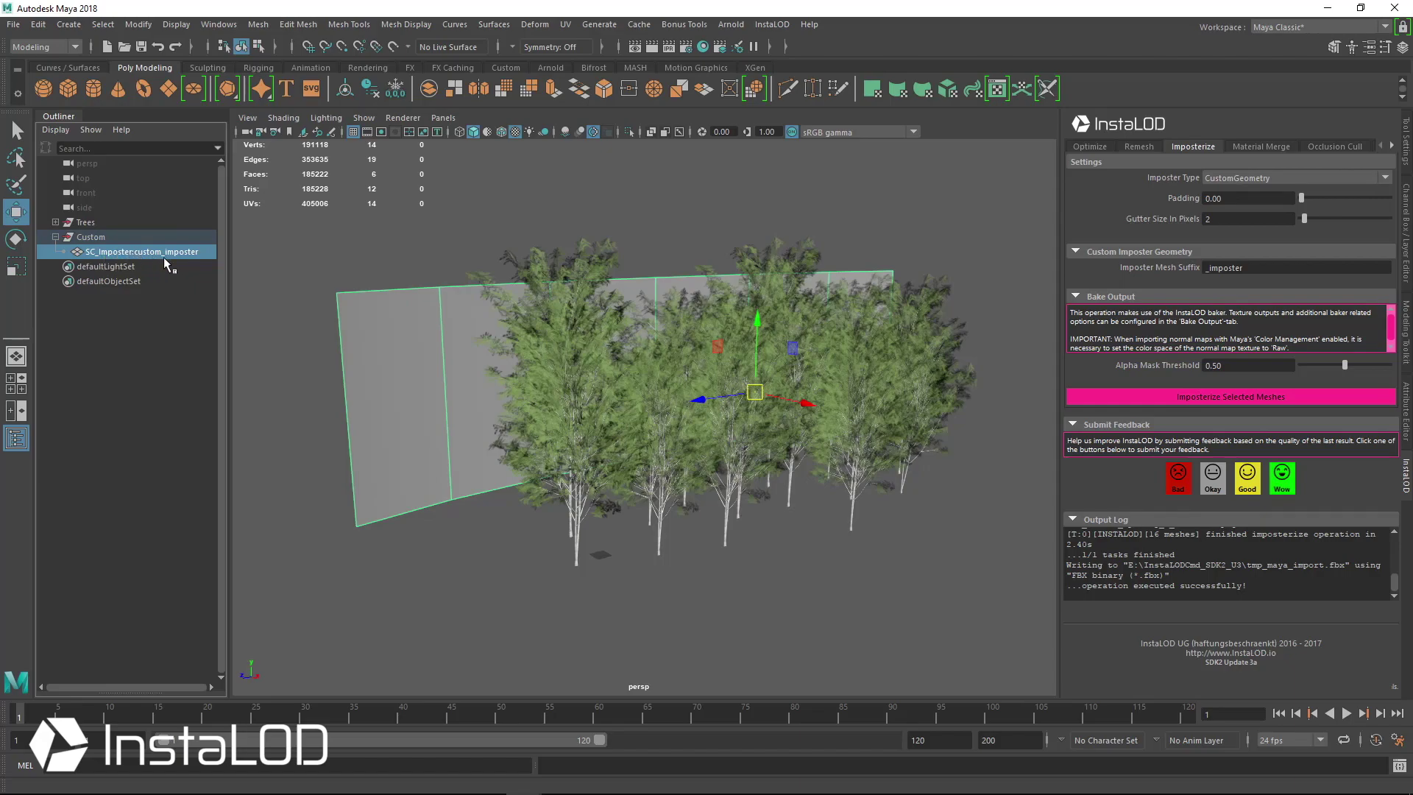
pyautogui.moveTo(349, 203); pyautogui.dragTo(1042, 633)
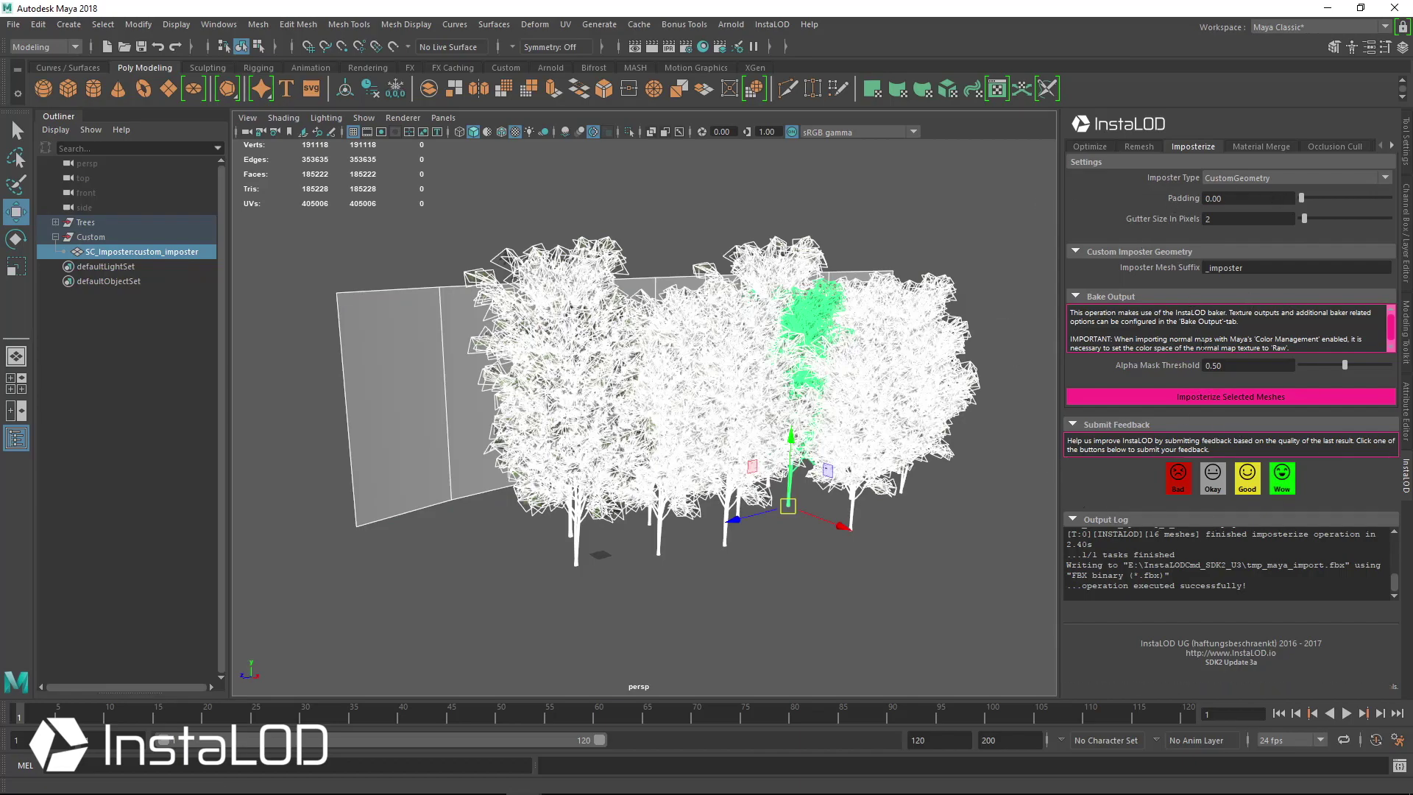
pyautogui.click(1256, 398)
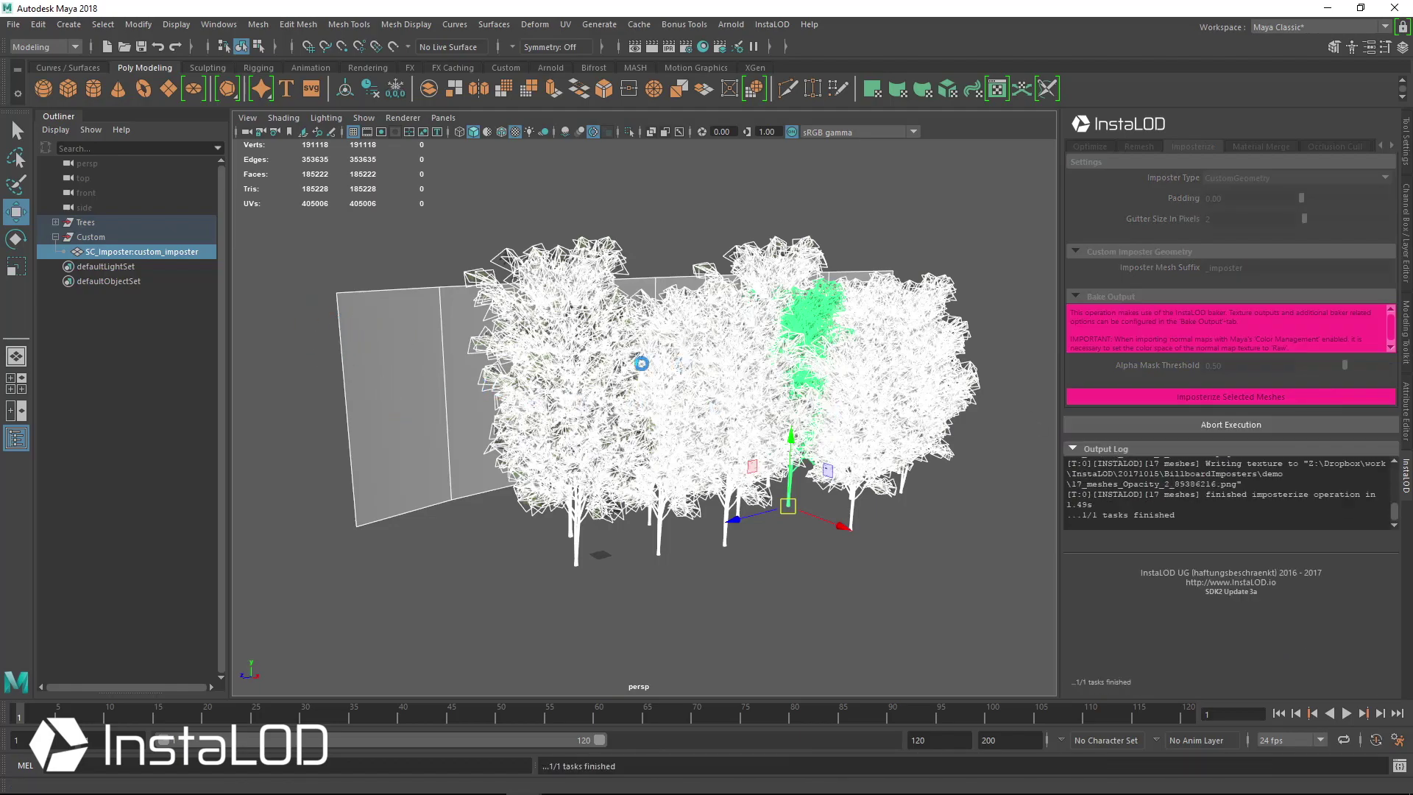
# Examine the baked custom imposter from several angles and delete it
pyautogui.keyDown('alt'); pyautogui.moveTo(690, 391); pyautogui.dragTo(599, 456, button='right'); pyautogui.keyUp('alt')
pyautogui.moveTo(659, 505); pyautogui.dragTo(503, 416)
pyautogui.keyDown('alt'); pyautogui.moveTo(610, 348); pyautogui.dragTo(772, 418); pyautogui.keyUp('alt')
pyautogui.click(756, 384)
pyautogui.click(727, 341)
pyautogui.keyDown('alt'); pyautogui.moveTo(728, 341); pyautogui.dragTo(633, 401); pyautogui.keyUp('alt')
pyautogui.click(738, 454)
pyautogui.click(752, 352)
pyautogui.press('q')
pyautogui.click(532, 373)
pyautogui.keyDown('alt'); pyautogui.moveTo(878, 382); pyautogui.dragTo(681, 398); pyautogui.keyUp('alt')
pyautogui.press('Delete')
# Select vertices on the custom imposter plane in vertex mode, and return to object selection
pyautogui.click(700, 456)
pyautogui.moveTo(743, 302); pyautogui.dragTo(663, 307, button='right')
pyautogui.moveTo(659, 387); pyautogui.dragTo(1154, 262)
pyautogui.press('w')
pyautogui.keyDown('alt'); pyautogui.moveTo(1019, 284); pyautogui.dragTo(747, 202); pyautogui.keyUp('alt')
pyautogui.press('q')
pyautogui.keyDown('alt'); pyautogui.moveTo(518, 337); pyautogui.dragTo(568, 347); pyautogui.keyUp('alt')
pyautogui.moveTo(568, 346); pyautogui.dragTo(642, 320, button='right')
pyautogui.keyDown('alt'); pyautogui.moveTo(615, 331); pyautogui.dragTo(931, 430); pyautogui.keyUp('alt')
# Select the trees and the custom plane, imposterize them again, and move the baked imposter away from the originals
pyautogui.keyDown('shift'); pyautogui.moveTo(594, 259); pyautogui.dragTo(849, 406); pyautogui.keyUp('shift')
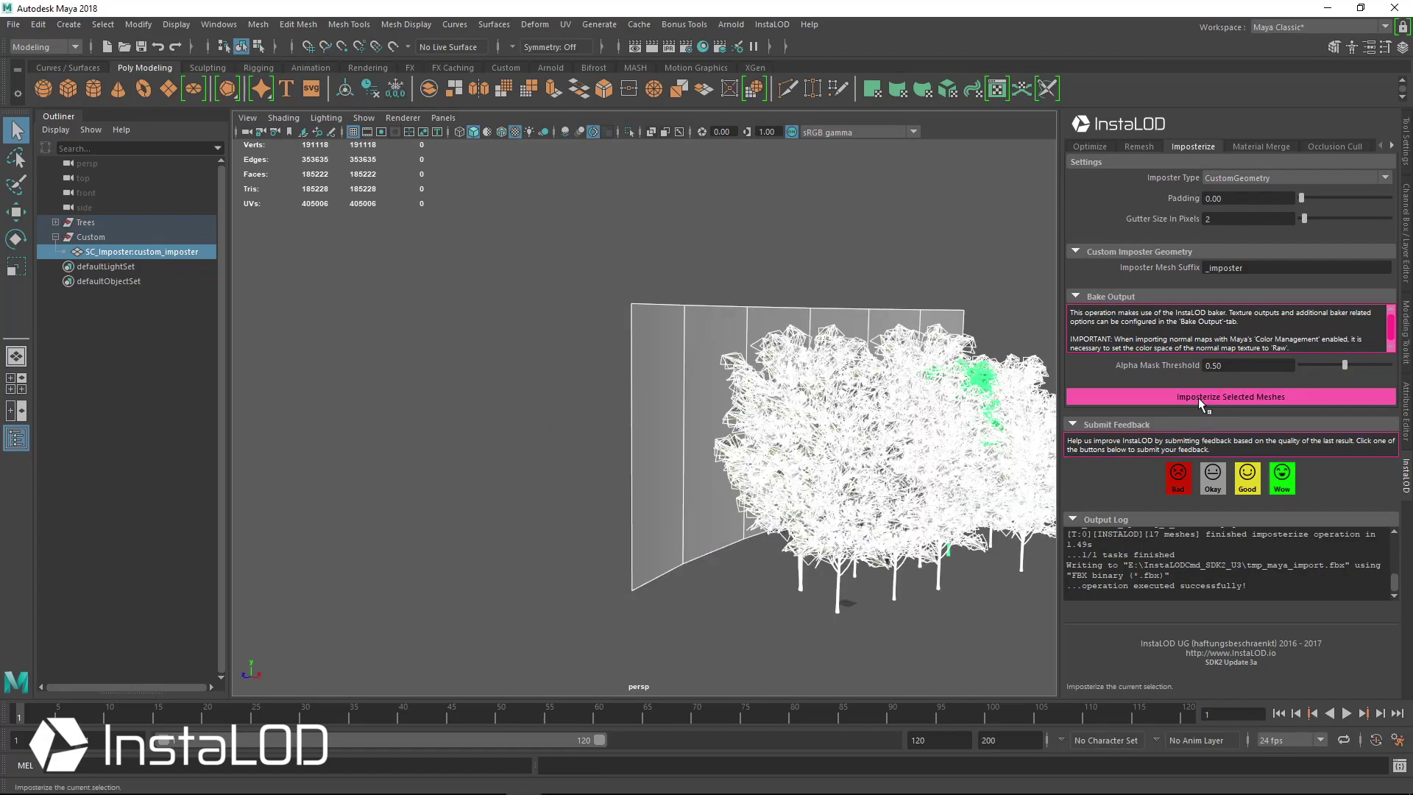
pyautogui.click(1200, 397)
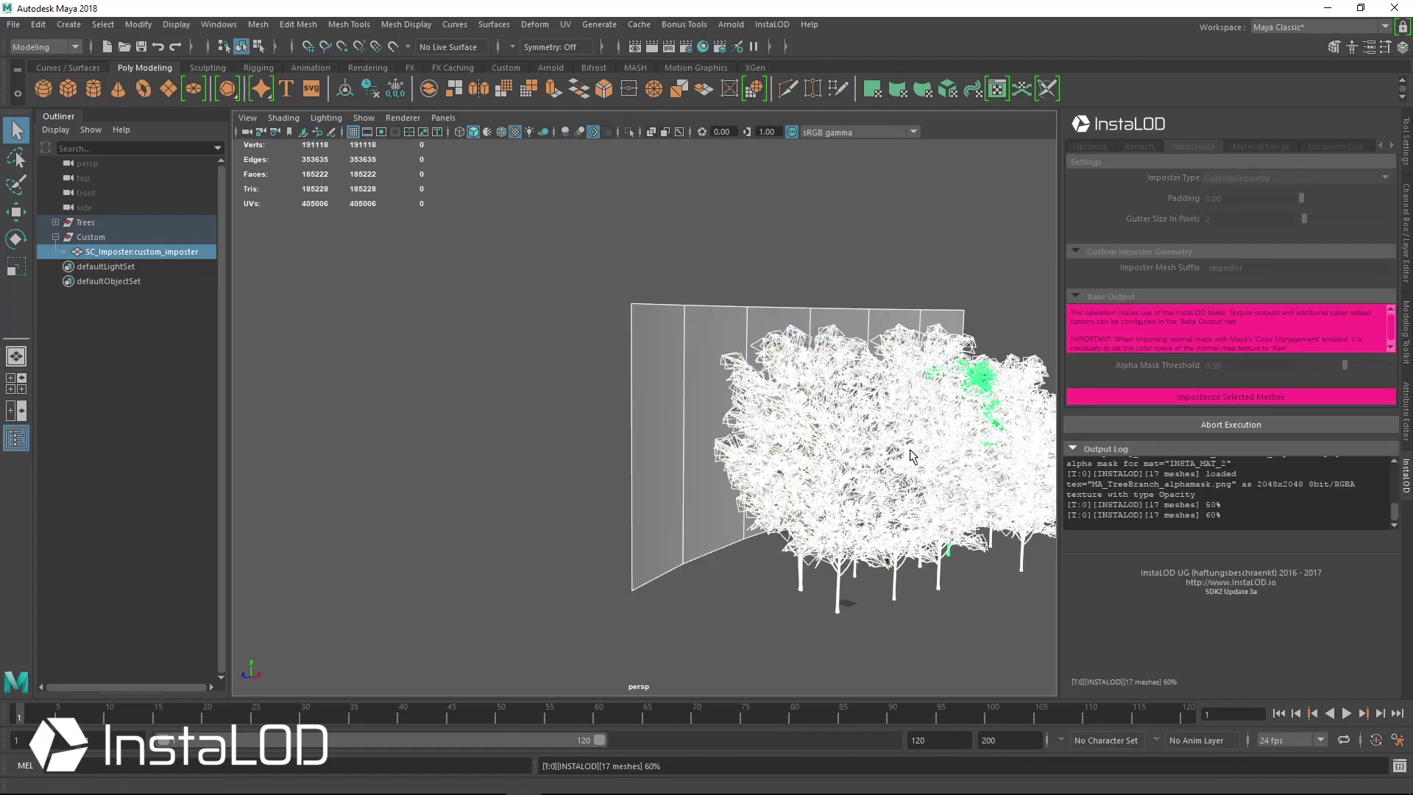
pyautogui.click(714, 399)
pyautogui.press('w')
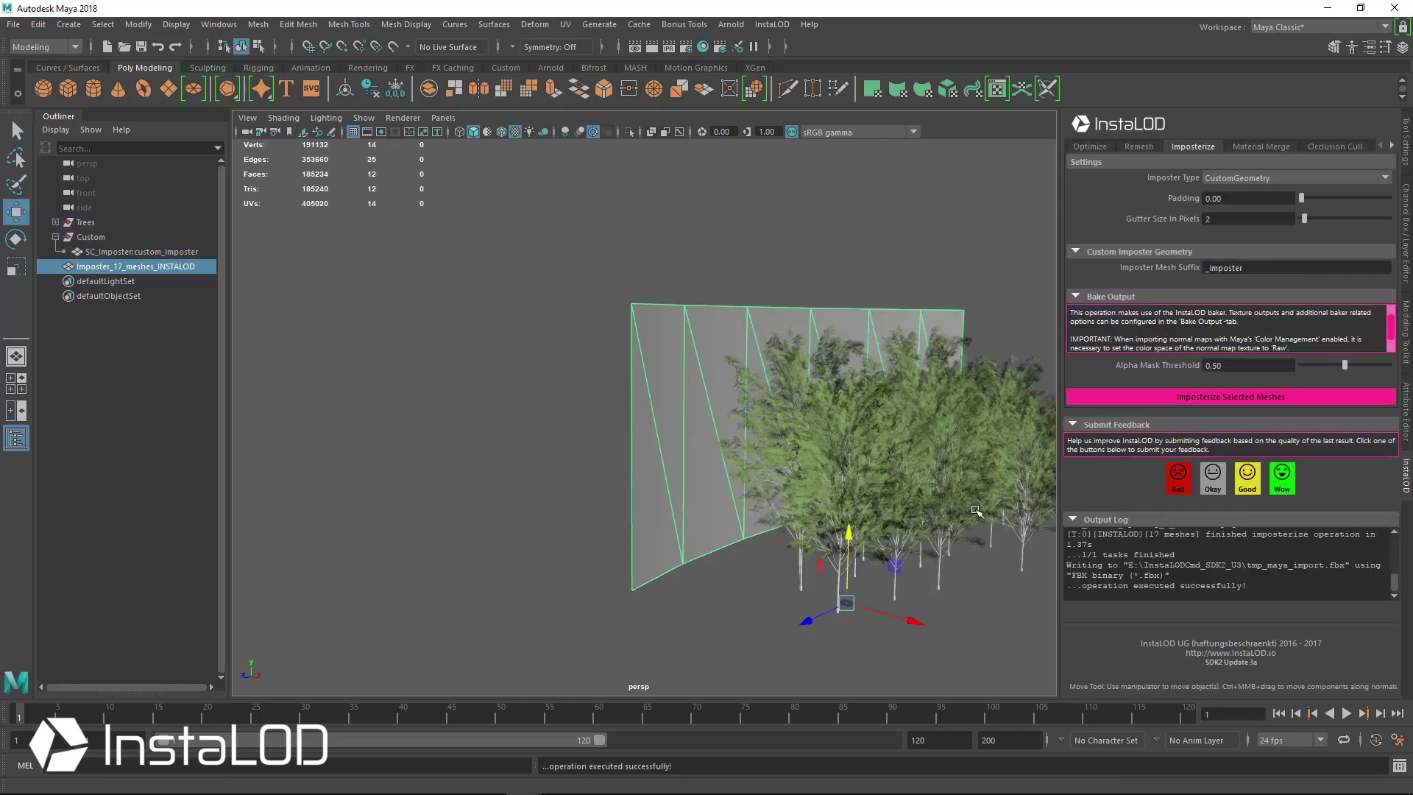
pyautogui.moveTo(894, 616); pyautogui.dragTo(527, 520)
# Compare the baked custom imposter with the source trees and the curved custom plane
pyautogui.press('f')
pyautogui.click(861, 575)
pyautogui.keyDown('alt'); pyautogui.moveTo(861, 575); pyautogui.dragTo(697, 582); pyautogui.keyUp('alt')
pyautogui.keyDown('alt'); pyautogui.moveTo(773, 504); pyautogui.dragTo(897, 515); pyautogui.keyUp('alt')
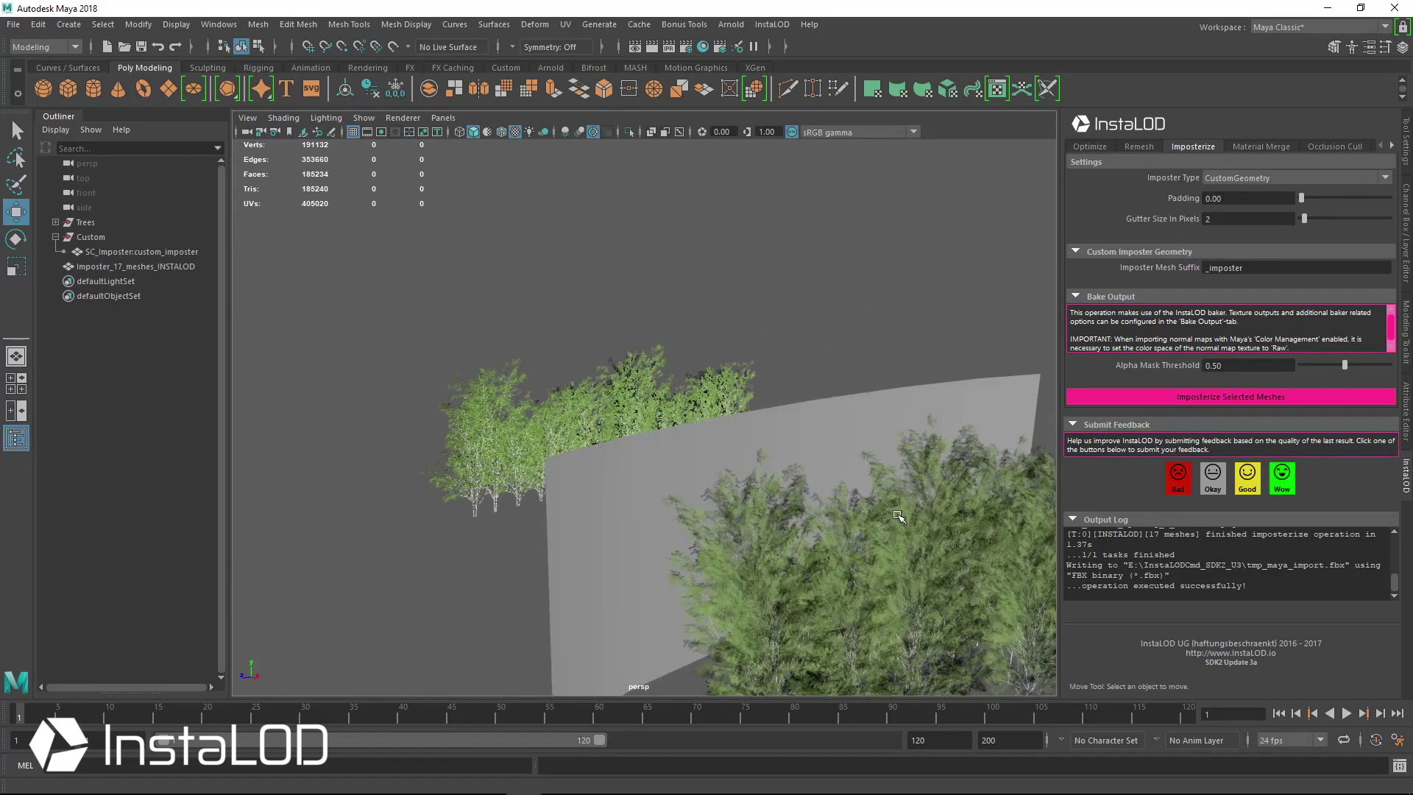
pyautogui.keyDown('alt'); pyautogui.moveTo(922, 473); pyautogui.dragTo(627, 396, button='right'); pyautogui.keyUp('alt')
pyautogui.click(752, 424)
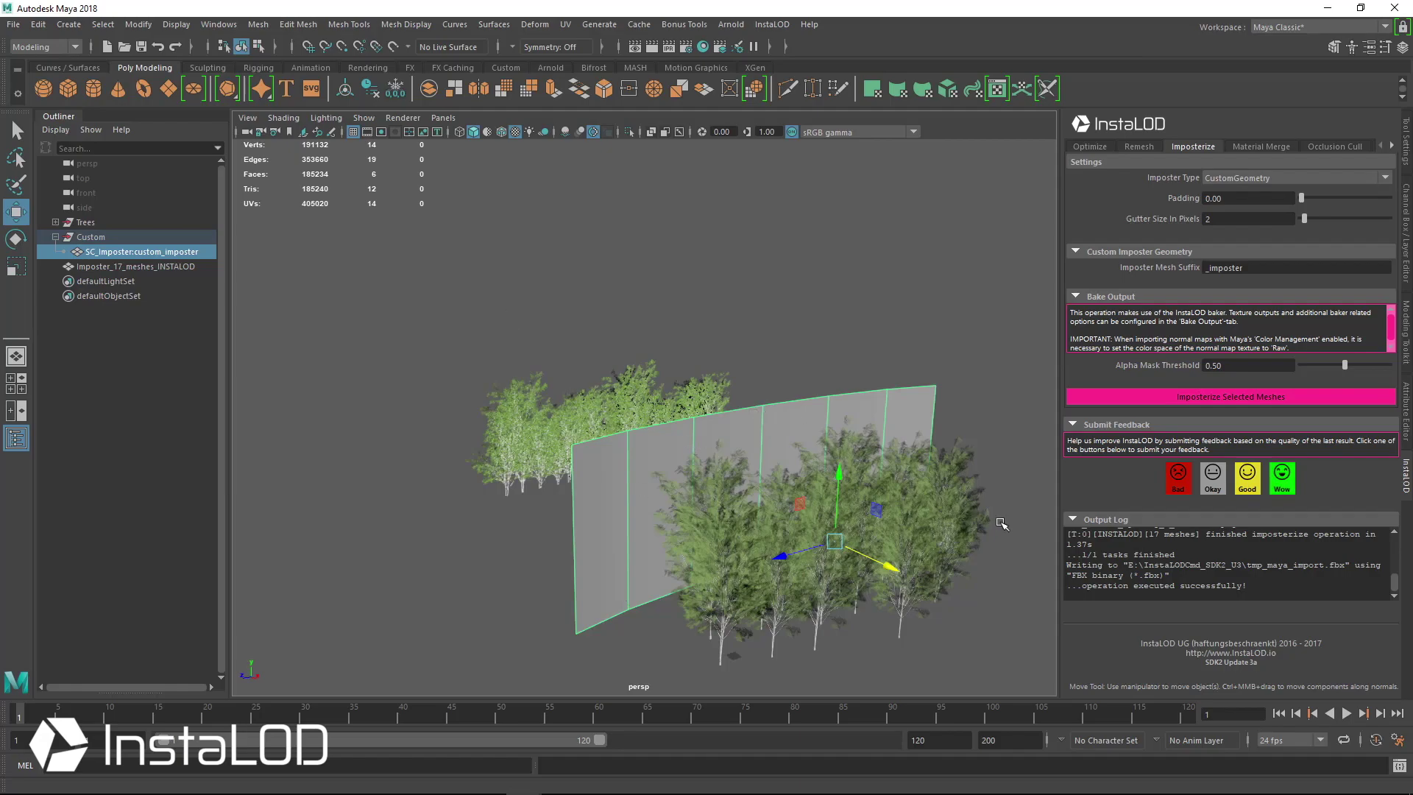
pyautogui.moveTo(434, 345); pyautogui.dragTo(655, 428)
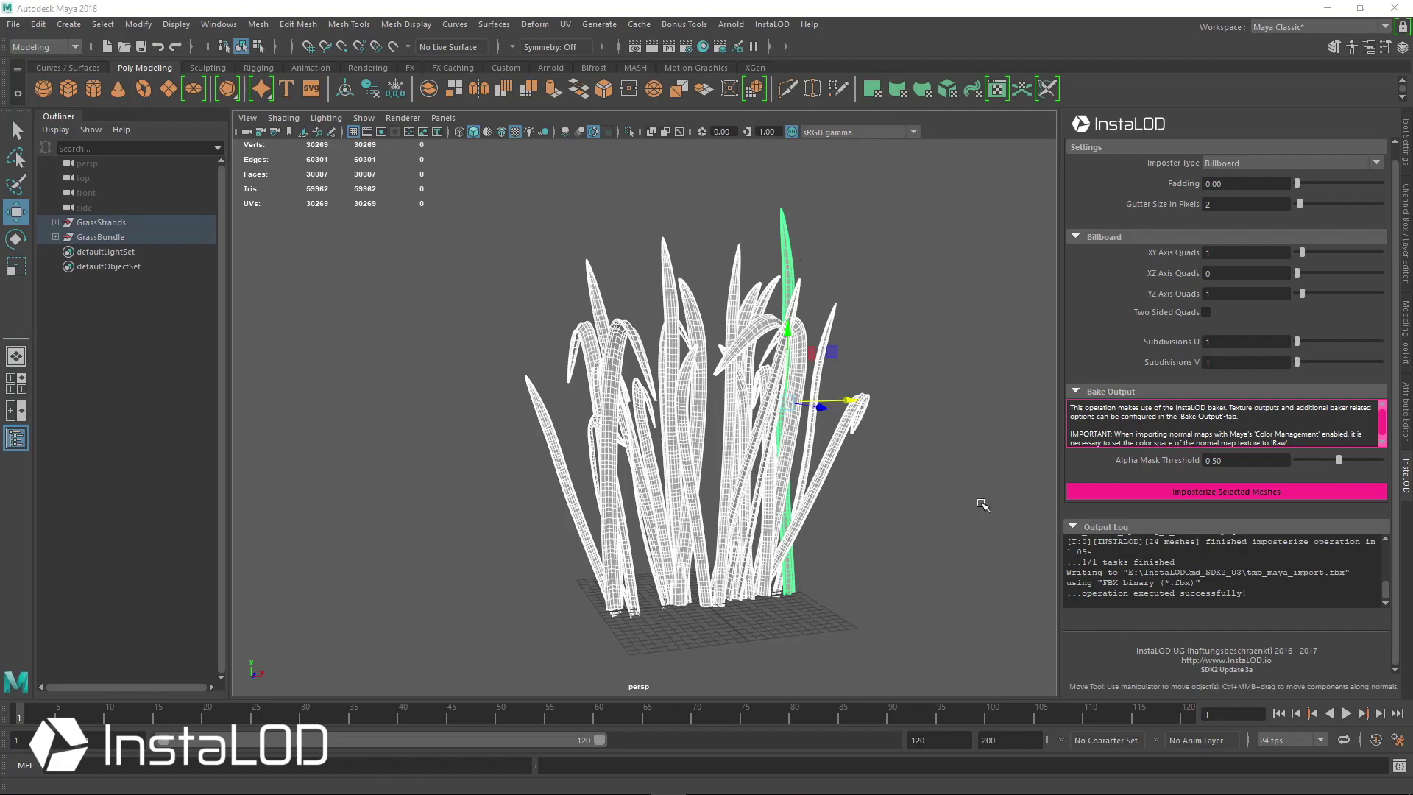
# Assign a new Lambert material to the selected grass strands
pyautogui.moveTo(722, 356); pyautogui.dragTo(753, 736, button='right')
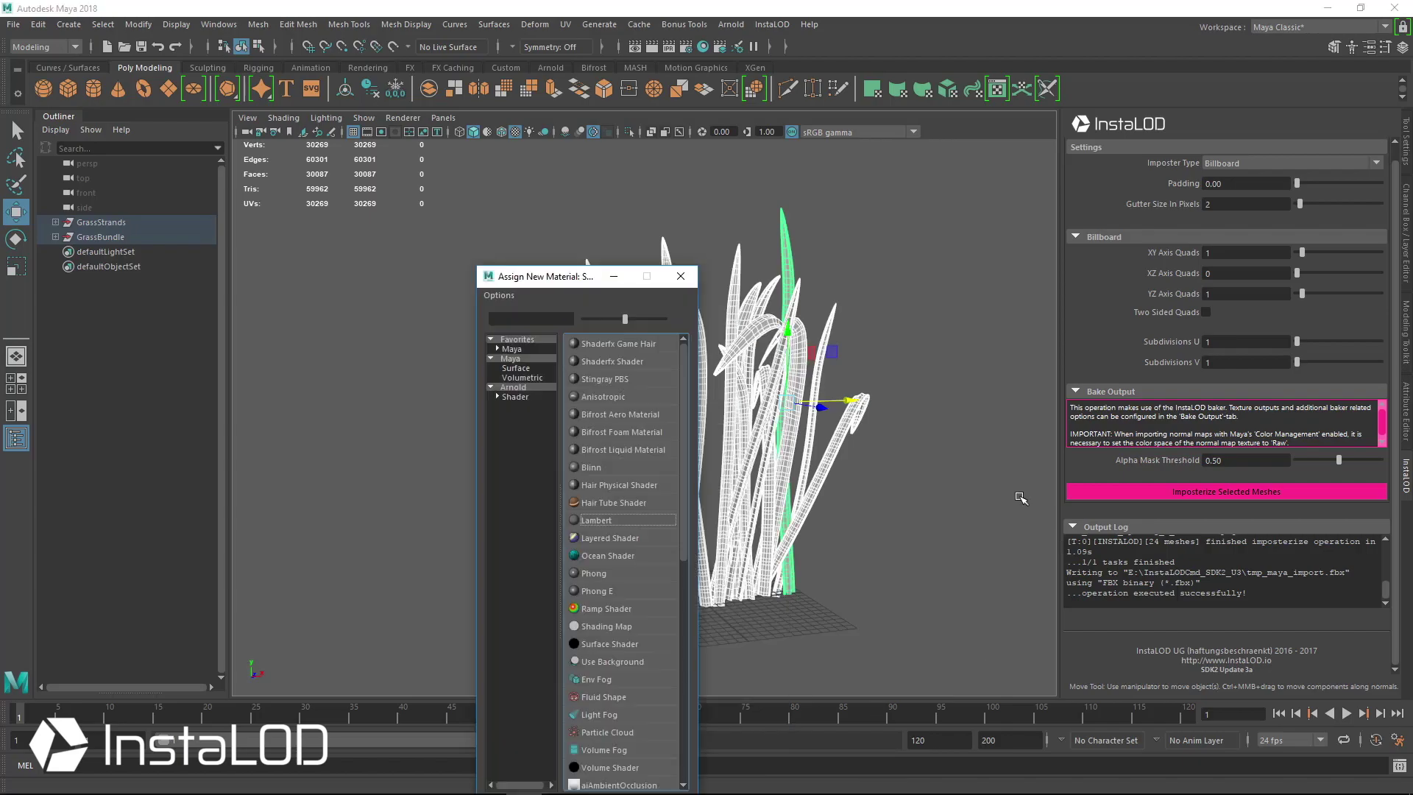
pyautogui.click(595, 520)
pyautogui.click(1214, 145)
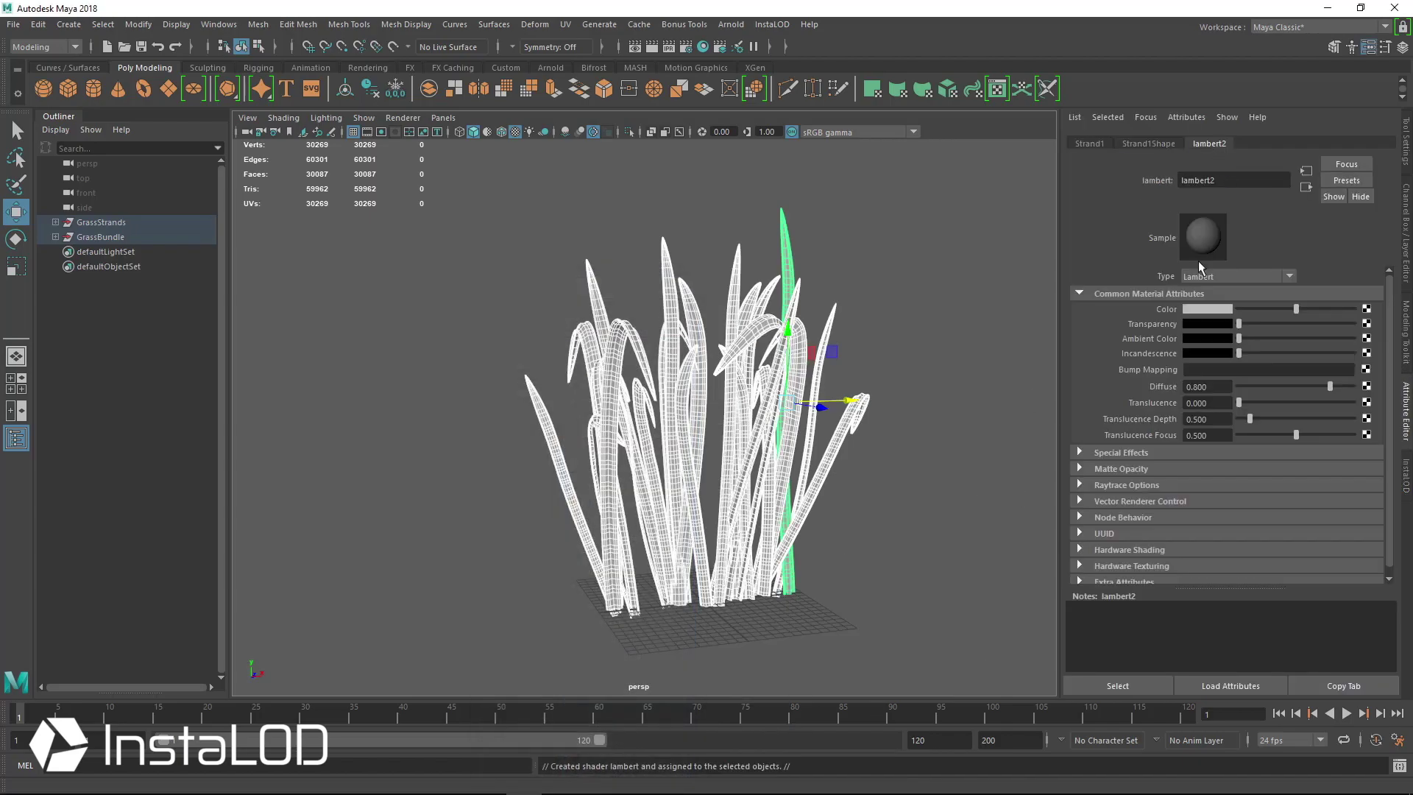
# Color the grass material green with hue 115.38, saturation 0.545 and value 0.266, and clear the selection
pyautogui.click(1203, 311)
pyautogui.click(1178, 381)
pyautogui.click(1203, 399)
pyautogui.click(1211, 415)
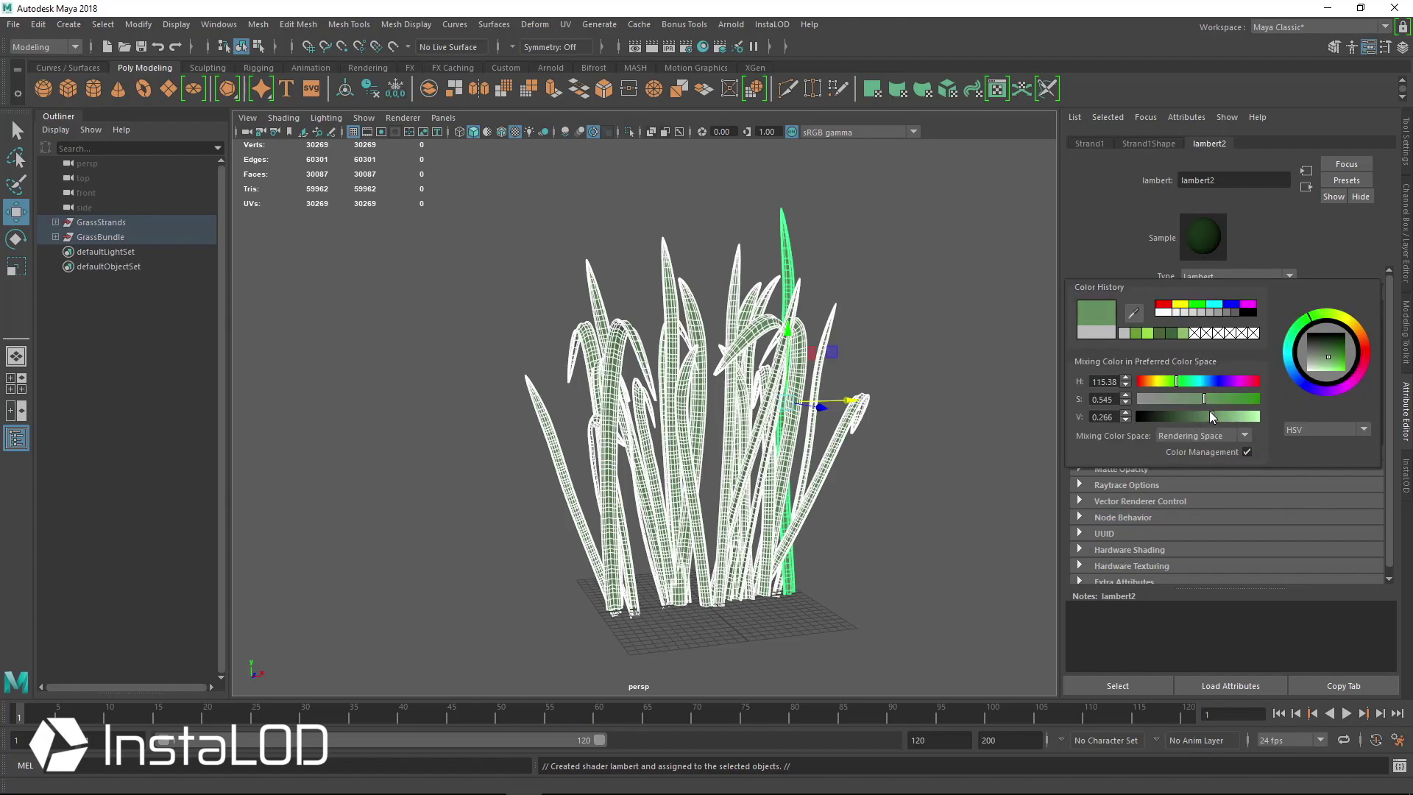
pyautogui.click(955, 232)
pyautogui.keyDown('alt'); pyautogui.moveTo(837, 476); pyautogui.dragTo(745, 439); pyautogui.keyUp('alt')
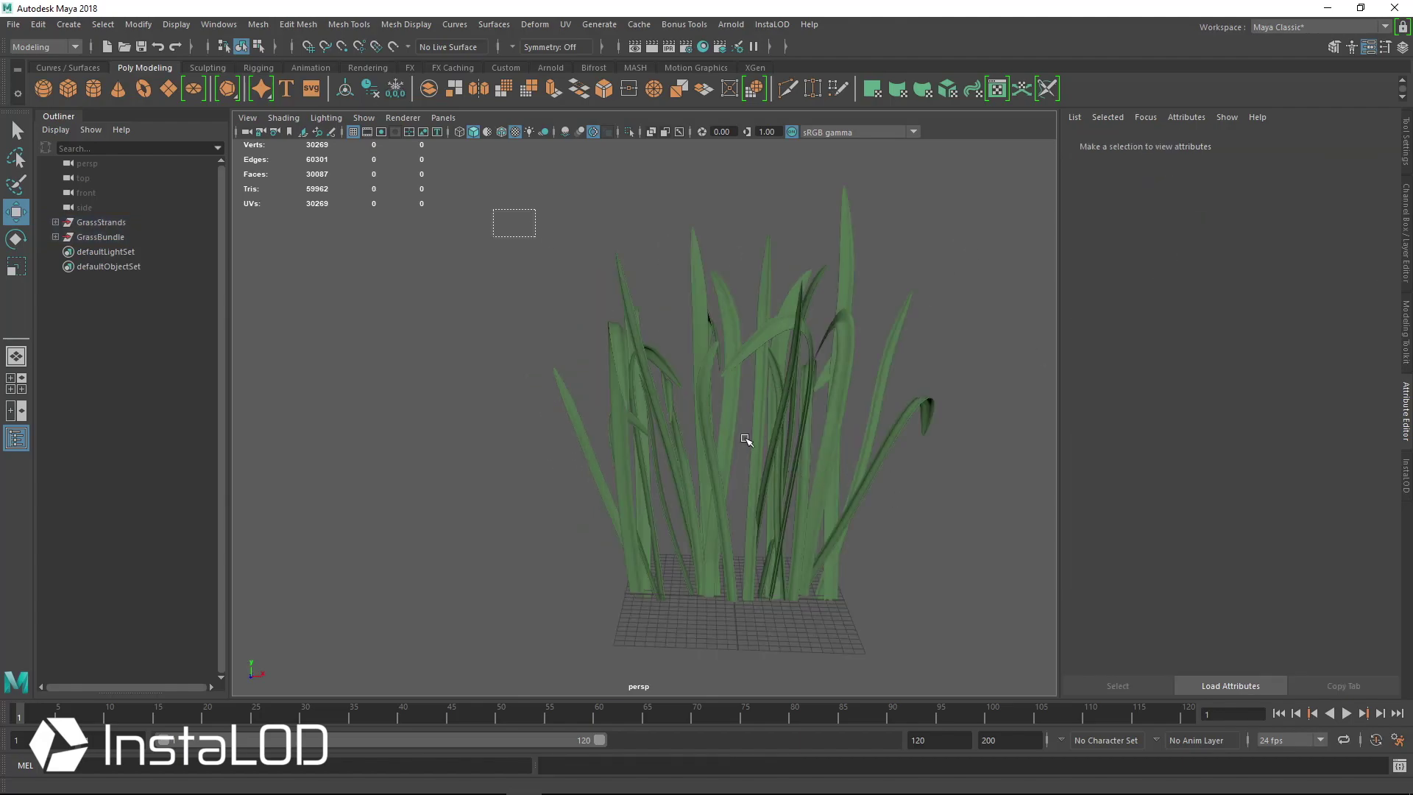
# Select all the grass strands and set the billboard's YZ axis quads to 0
pyautogui.moveTo(493, 210); pyautogui.dragTo(1055, 657)
pyautogui.click(1408, 471)
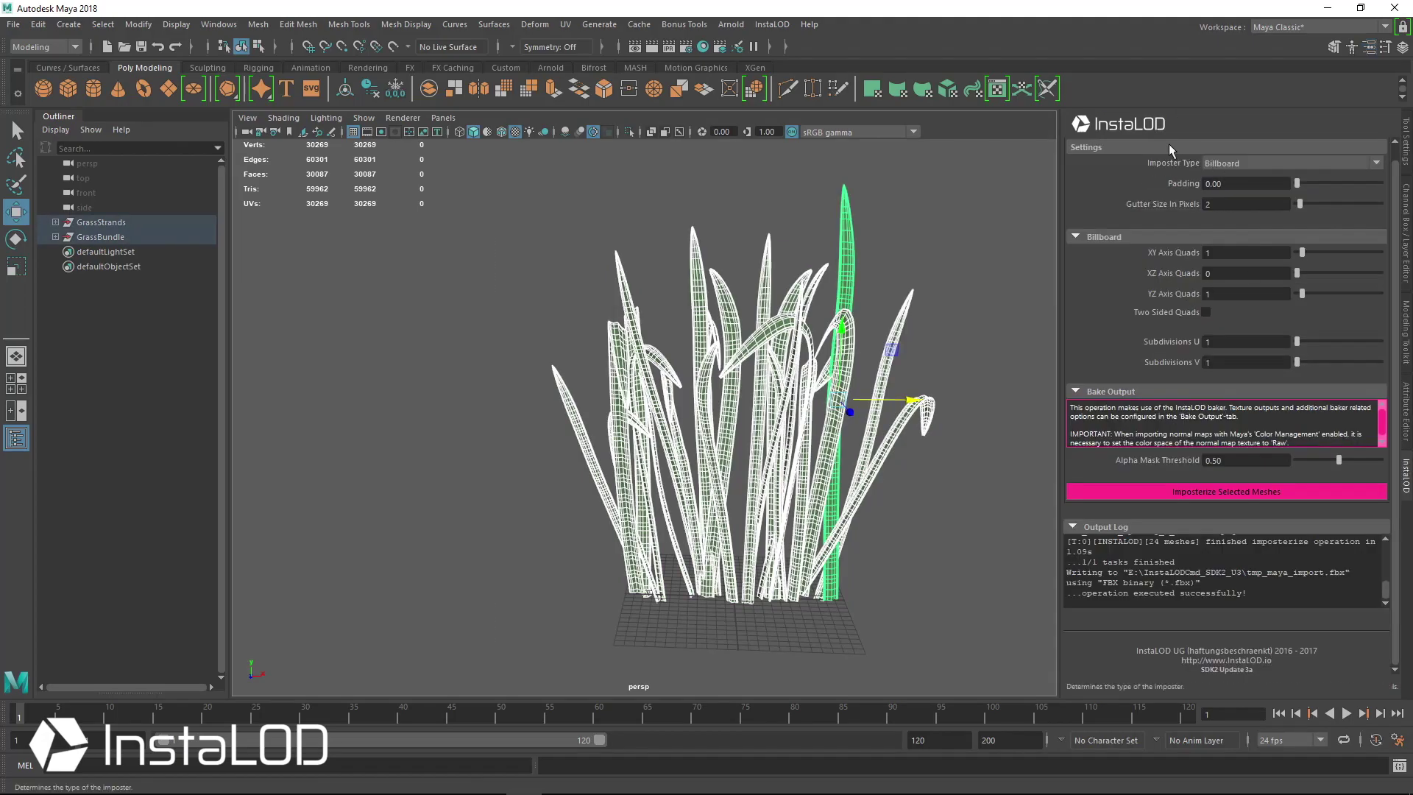
pyautogui.scroll(1, 1353, 360)
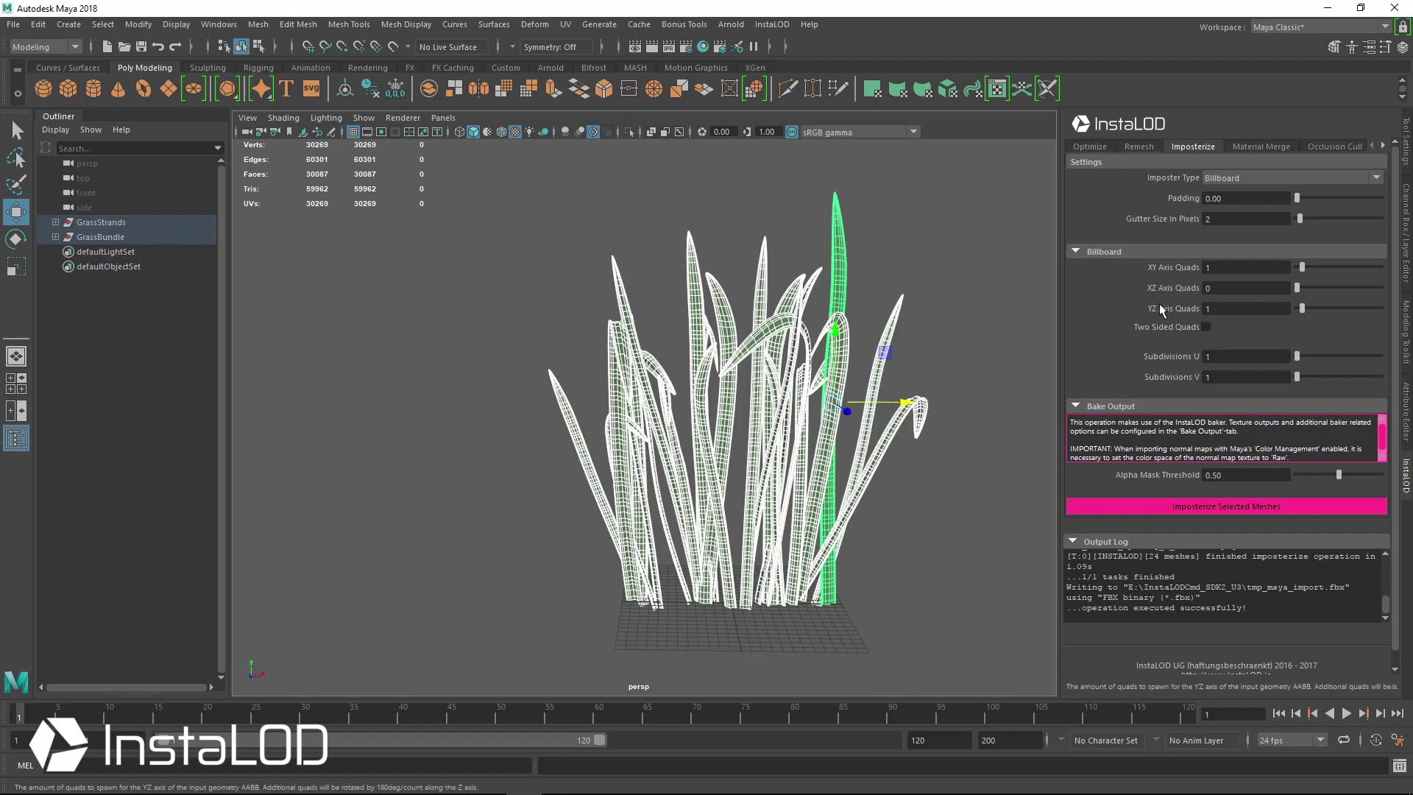
pyautogui.moveTo(1249, 311); pyautogui.dragTo(1153, 322)
pyautogui.write('0')
pyautogui.scroll(-3, 763, 357)
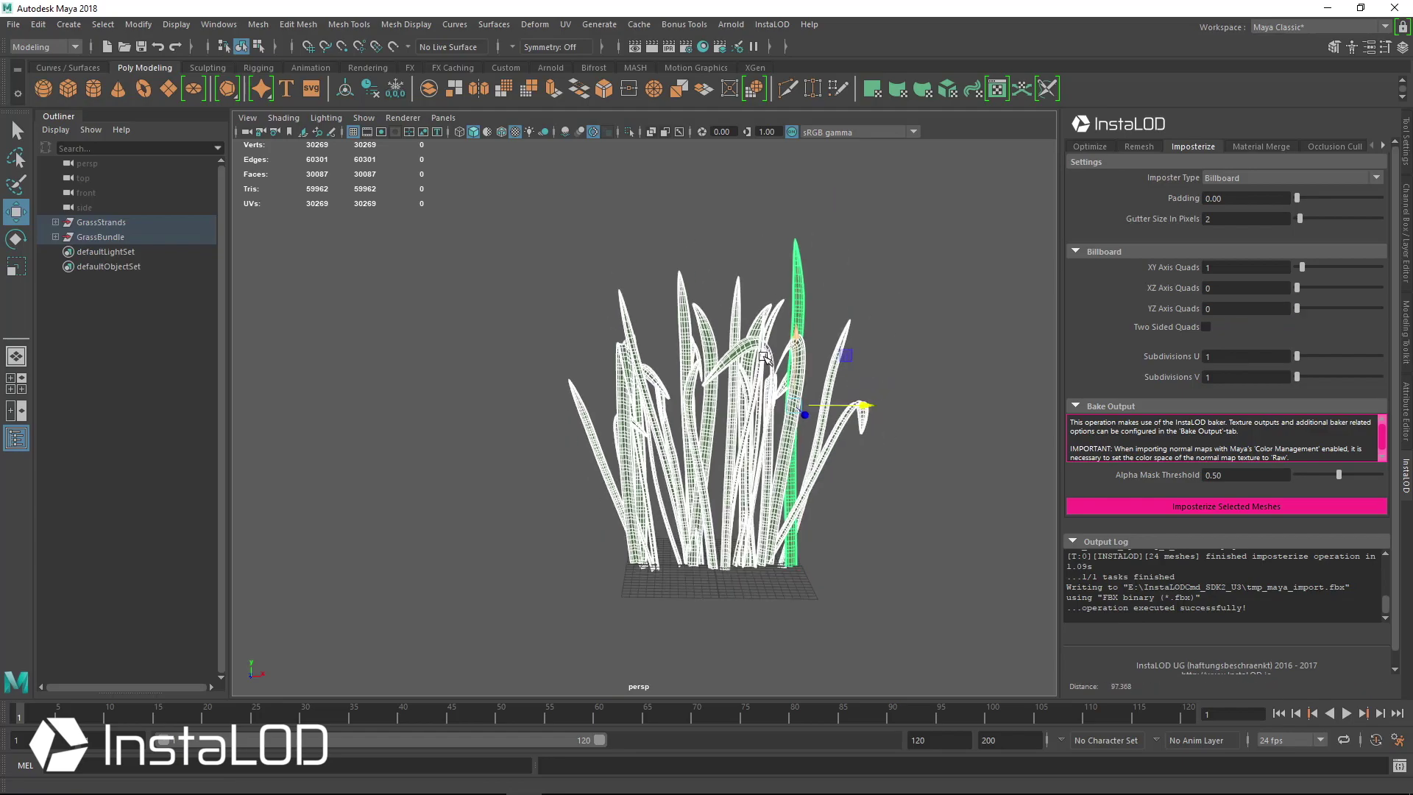
# Reselect all the grass strands, imposterize them, and move the resulting billboard beside the original grass
pyautogui.click(593, 482)
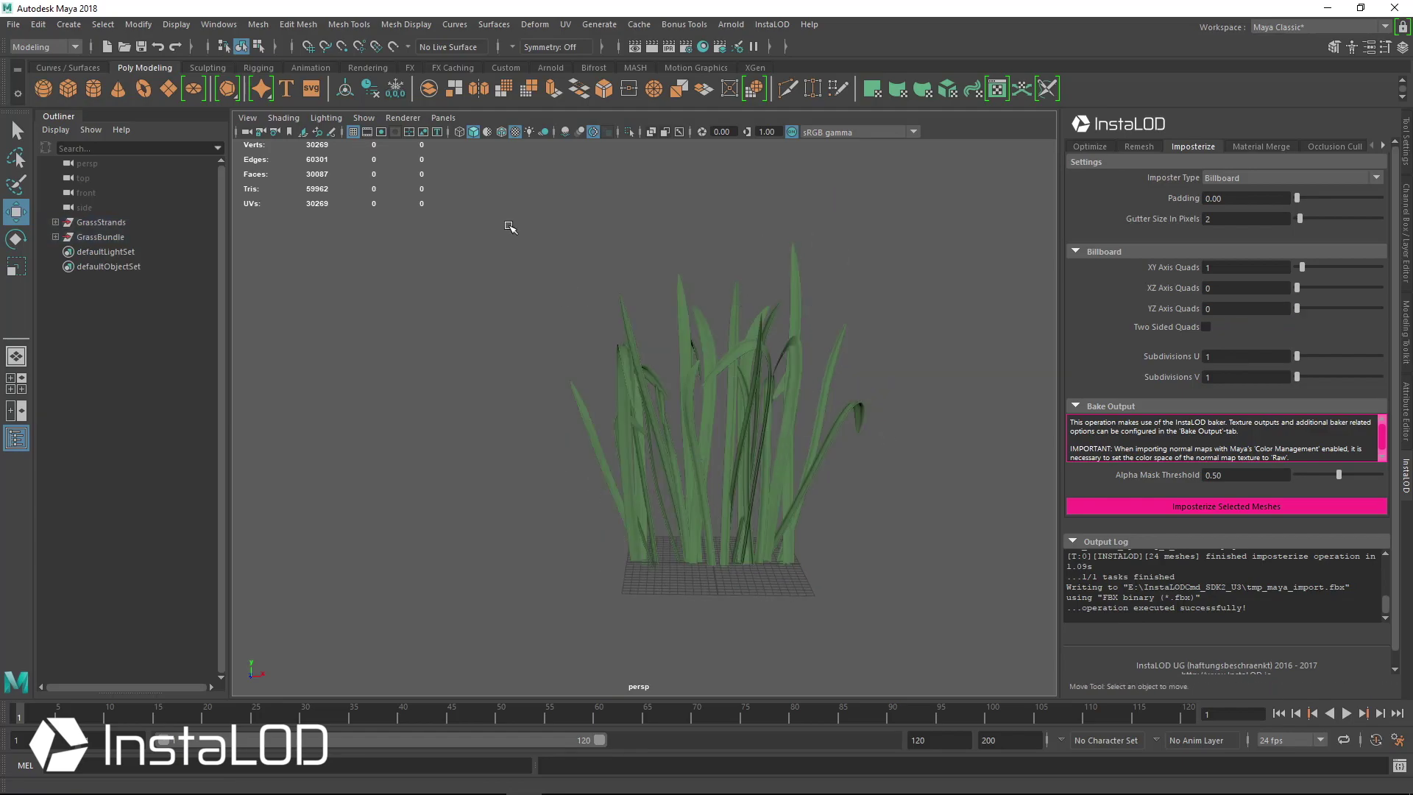
pyautogui.moveTo(510, 227); pyautogui.dragTo(846, 566)
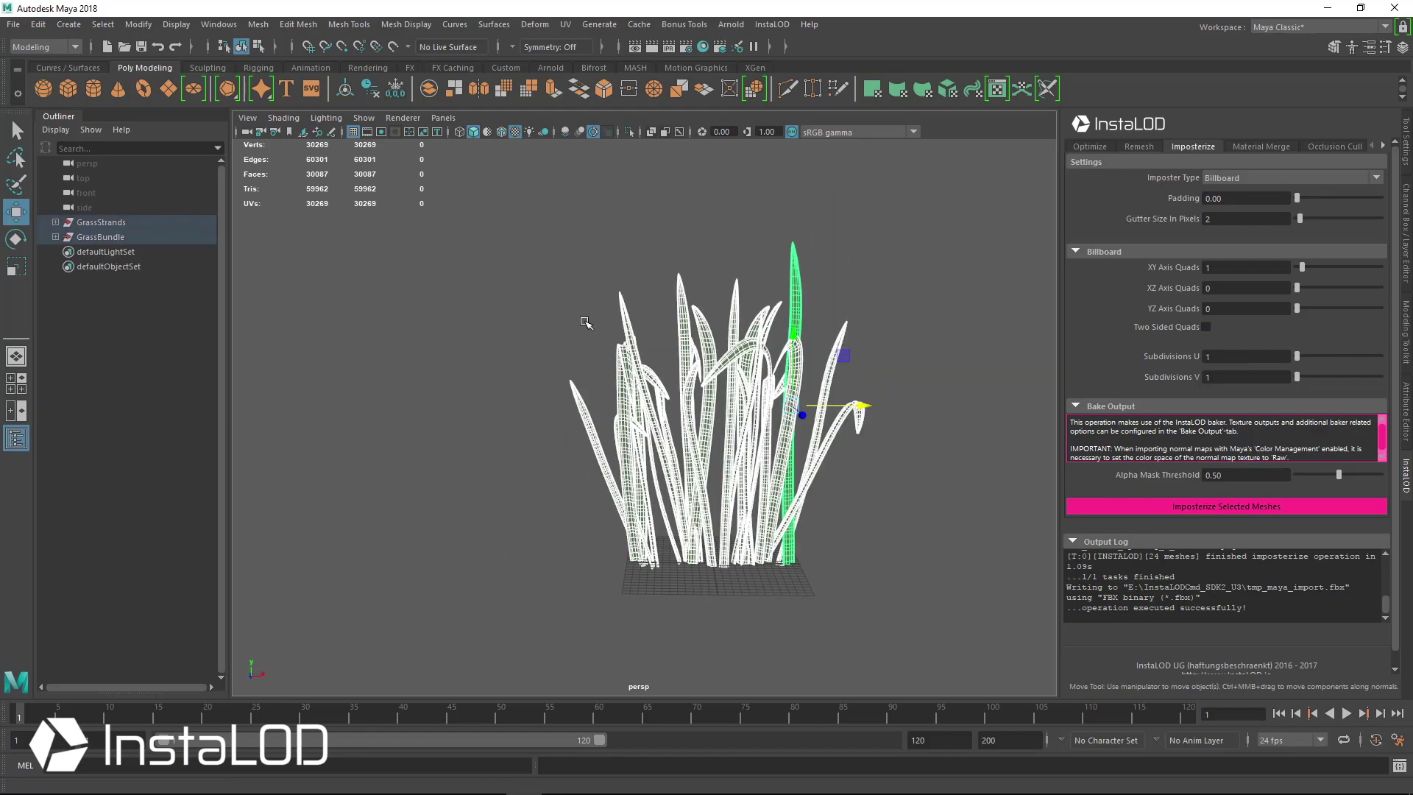
pyautogui.click(1287, 509)
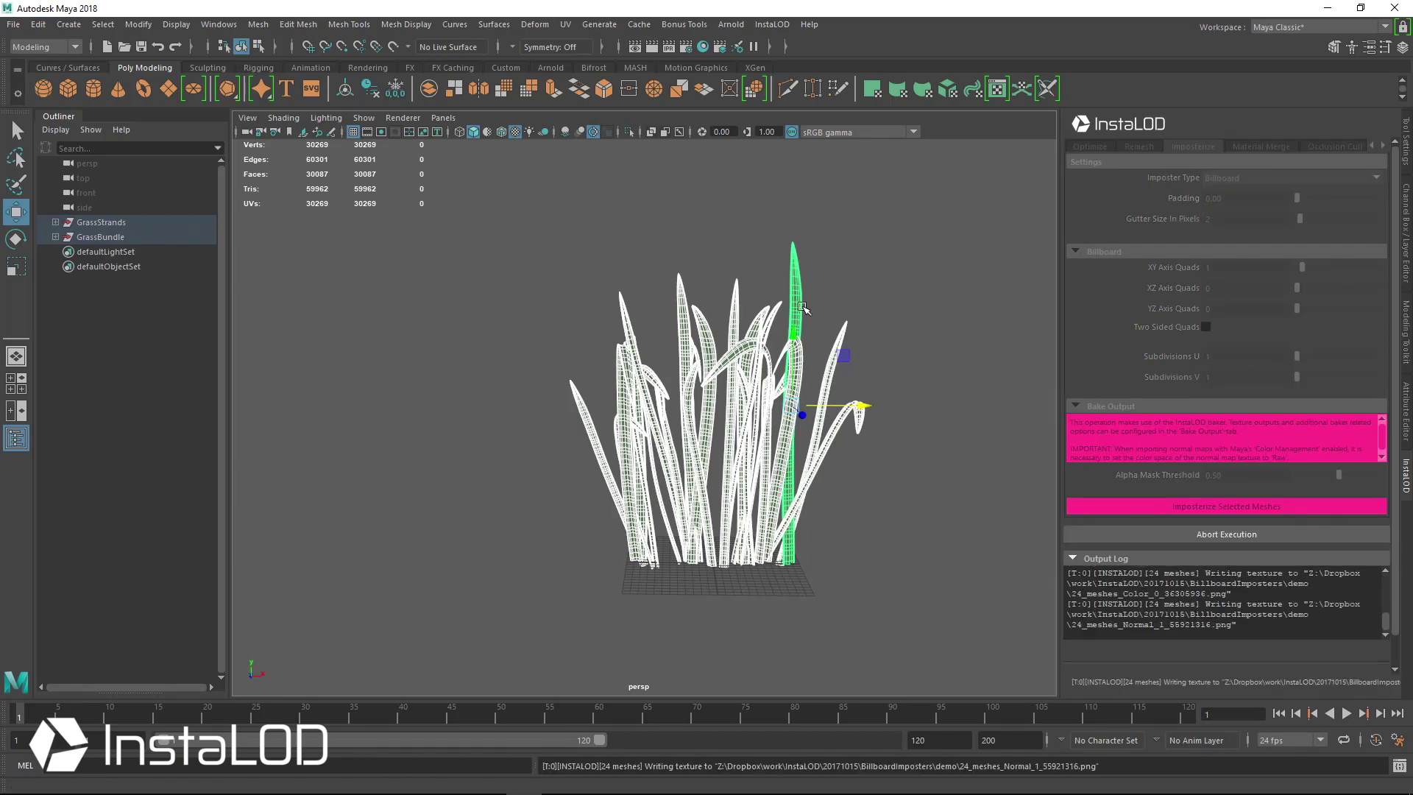
pyautogui.moveTo(847, 406); pyautogui.dragTo(447, 405)
# Compare the grass billboard with the original grass strands from several angles
pyautogui.click(554, 385)
pyautogui.keyDown('alt'); pyautogui.moveTo(355, 416); pyautogui.dragTo(946, 491); pyautogui.keyUp('alt')
pyautogui.click(377, 418)
pyautogui.press('f')
pyautogui.click(964, 498)
pyautogui.click(846, 464)
pyautogui.keyDown('alt'); pyautogui.moveTo(845, 464); pyautogui.dragTo(574, 457, button='right'); pyautogui.keyUp('alt')
pyautogui.keyDown('alt'); pyautogui.moveTo(574, 457); pyautogui.dragTo(702, 452, button='middle'); pyautogui.keyUp('alt')
pyautogui.keyDown('alt'); pyautogui.moveTo(702, 452); pyautogui.dragTo(605, 448); pyautogui.keyUp('alt')
pyautogui.keyDown('alt'); pyautogui.moveTo(606, 448); pyautogui.dragTo(974, 295, button='right'); pyautogui.keyUp('alt')
pyautogui.keyDown('alt'); pyautogui.moveTo(975, 295); pyautogui.dragTo(744, 415); pyautogui.keyUp('alt')
pyautogui.keyDown('alt'); pyautogui.moveTo(744, 415); pyautogui.dragTo(789, 412, button='right'); pyautogui.keyUp('alt')
pyautogui.keyDown('alt'); pyautogui.moveTo(789, 412); pyautogui.dragTo(804, 406); pyautogui.keyUp('alt')
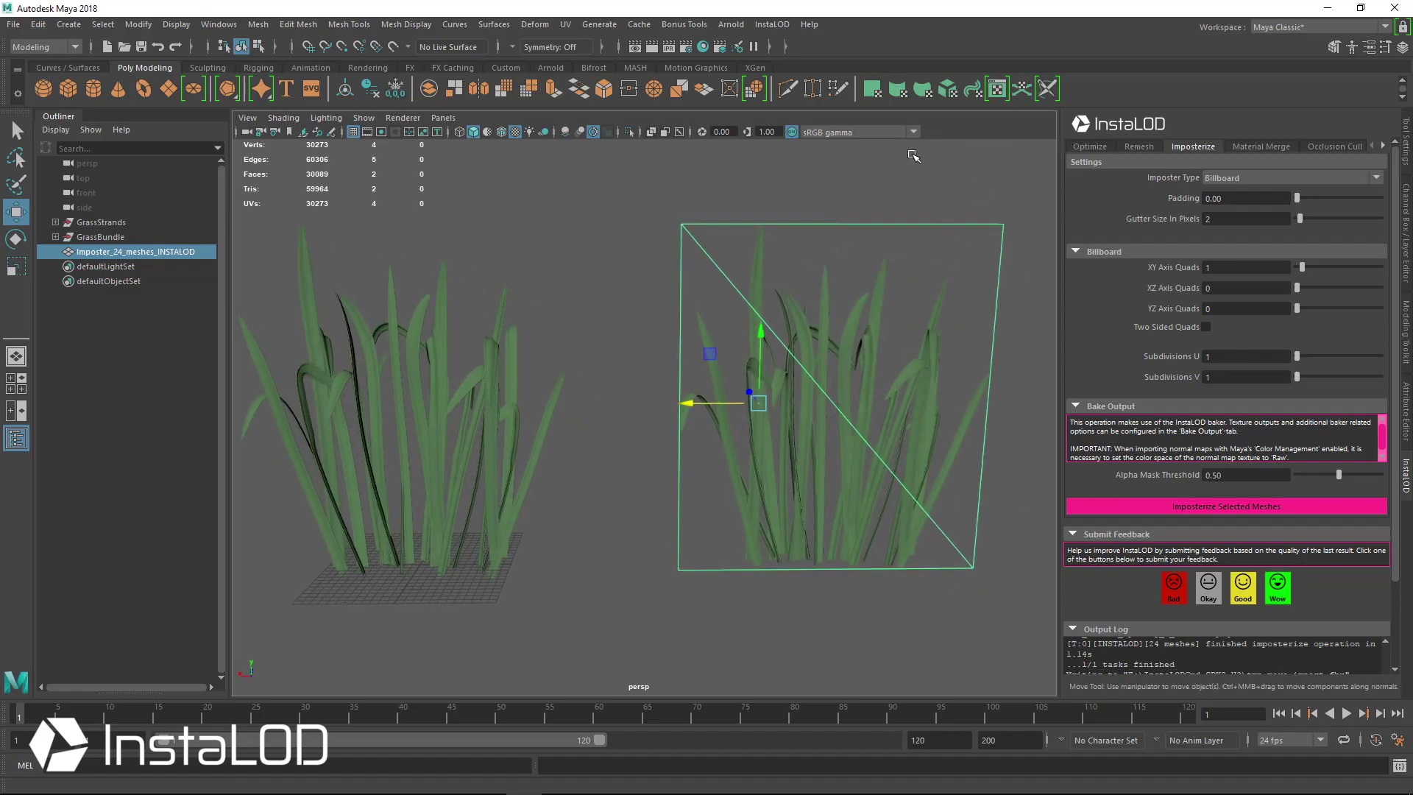
# Inspect the grass billboard's UV layout in the UV Editor and view the billboard from another angle
pyautogui.click(996, 89)
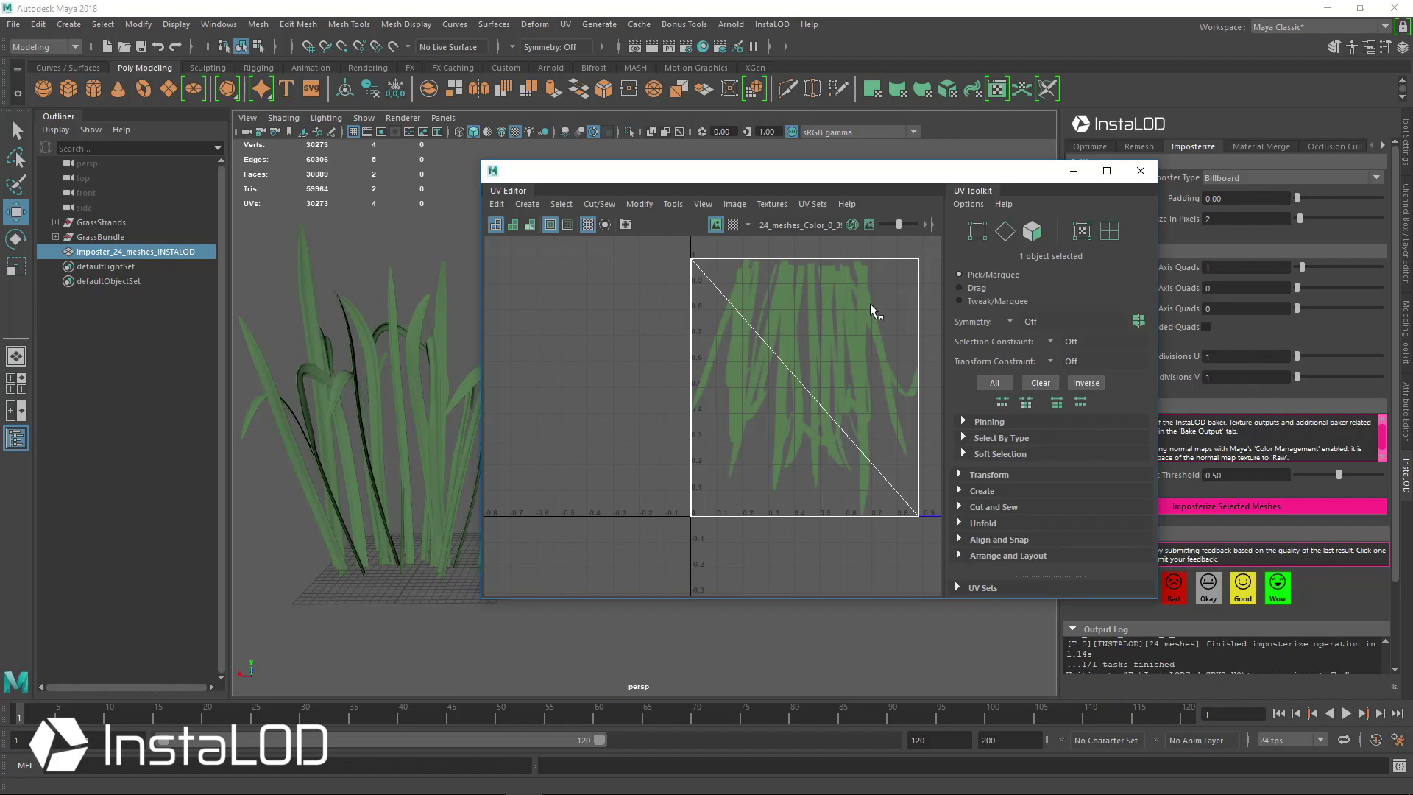
pyautogui.click(1140, 171)
pyautogui.keyDown('alt'); pyautogui.moveTo(765, 401); pyautogui.dragTo(806, 405); pyautogui.keyUp('alt')
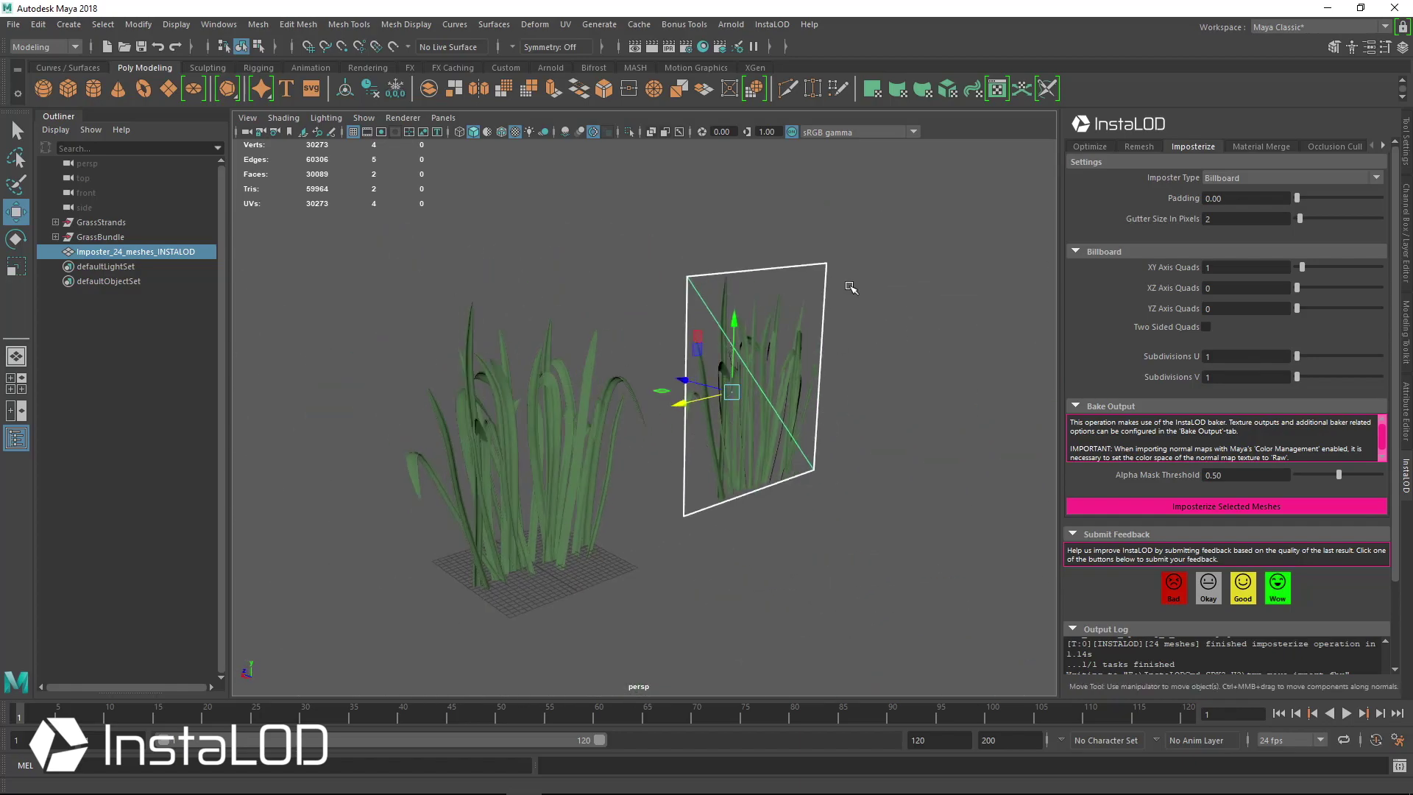
pyautogui.press('Delete')
pyautogui.moveTo(680, 257); pyautogui.dragTo(410, 597)
pyautogui.hotkey('ctrl', 'z')
pyautogui.hotkey('ctrl', 'z')
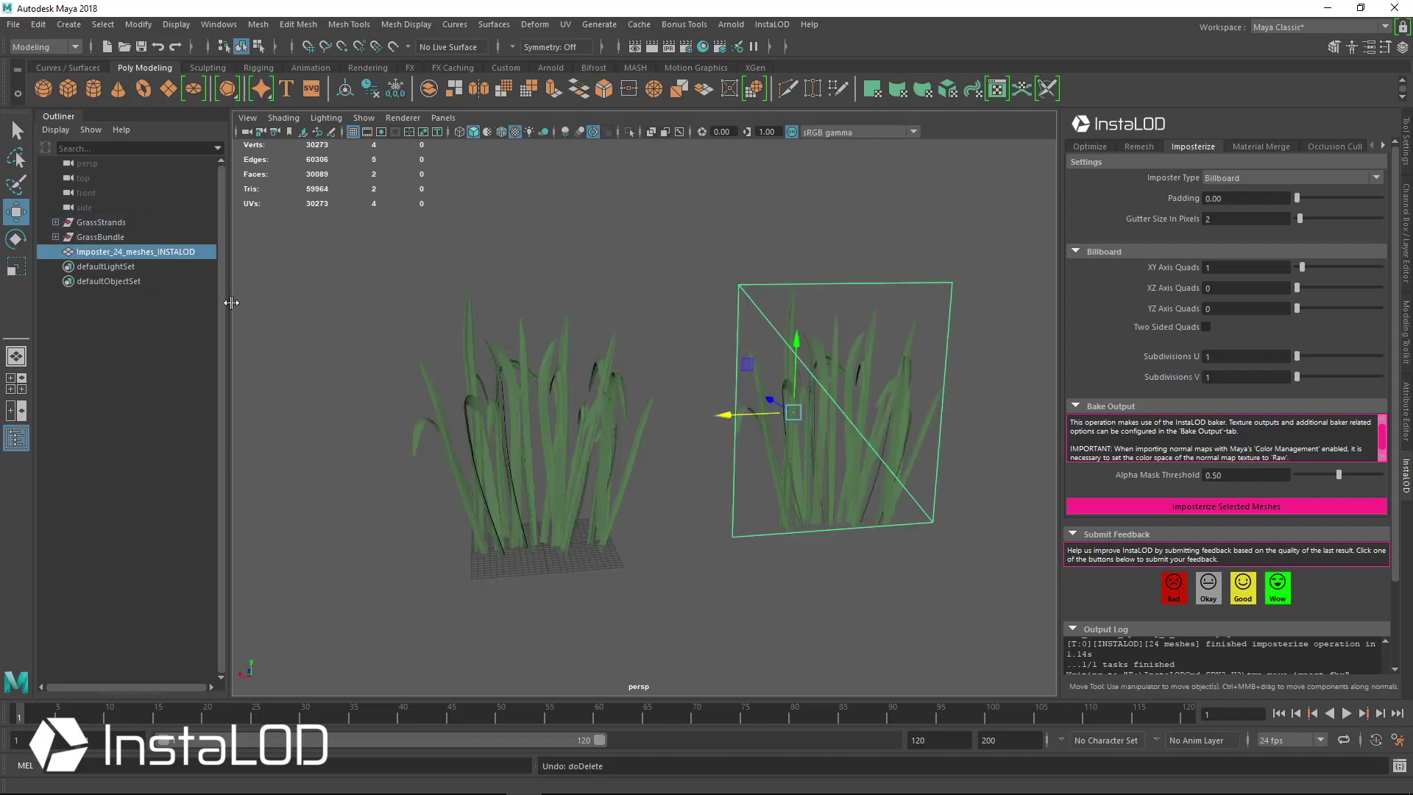
# Rename the grass billboard imposter to "a"
pyautogui.doubleClick(155, 252)
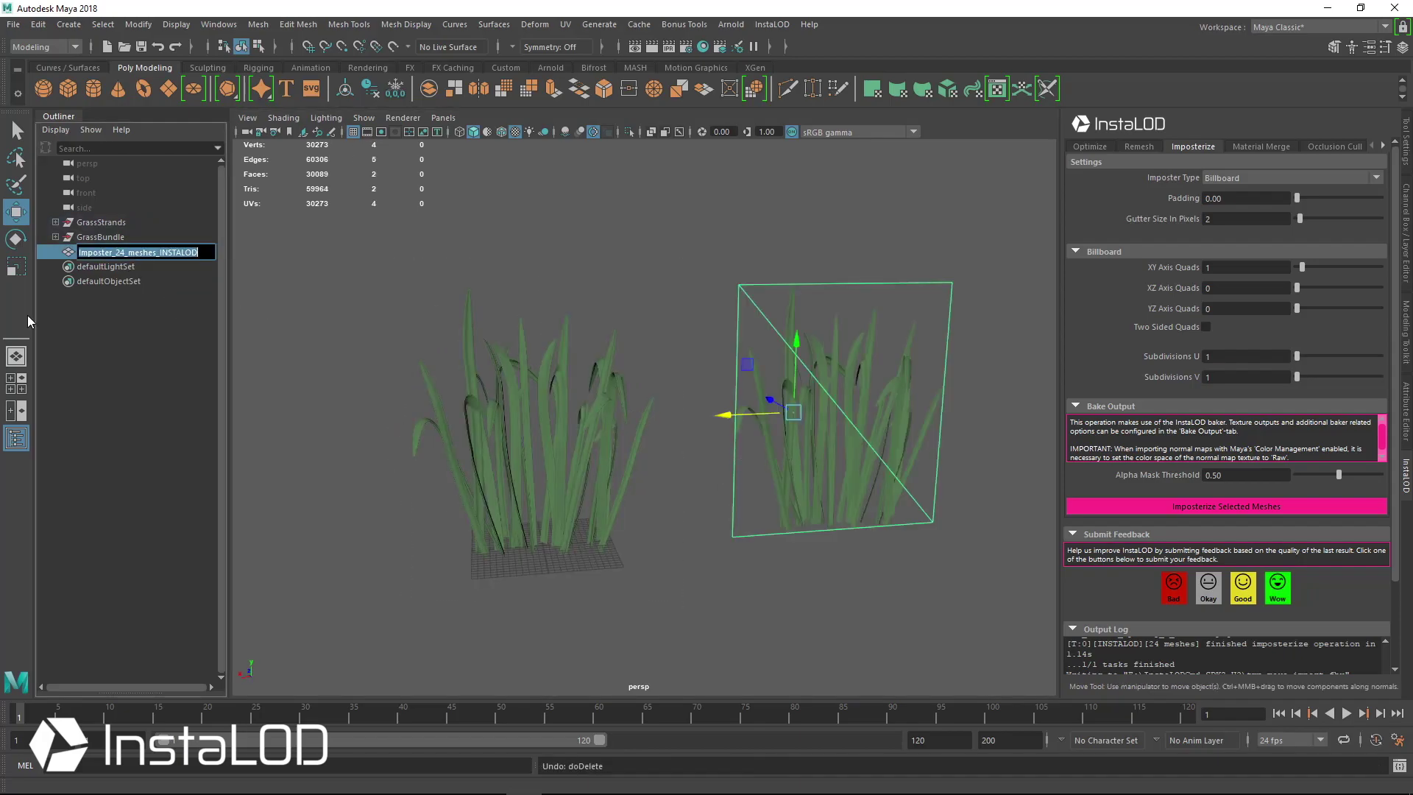
pyautogui.press('Delete')
pyautogui.press('Return')
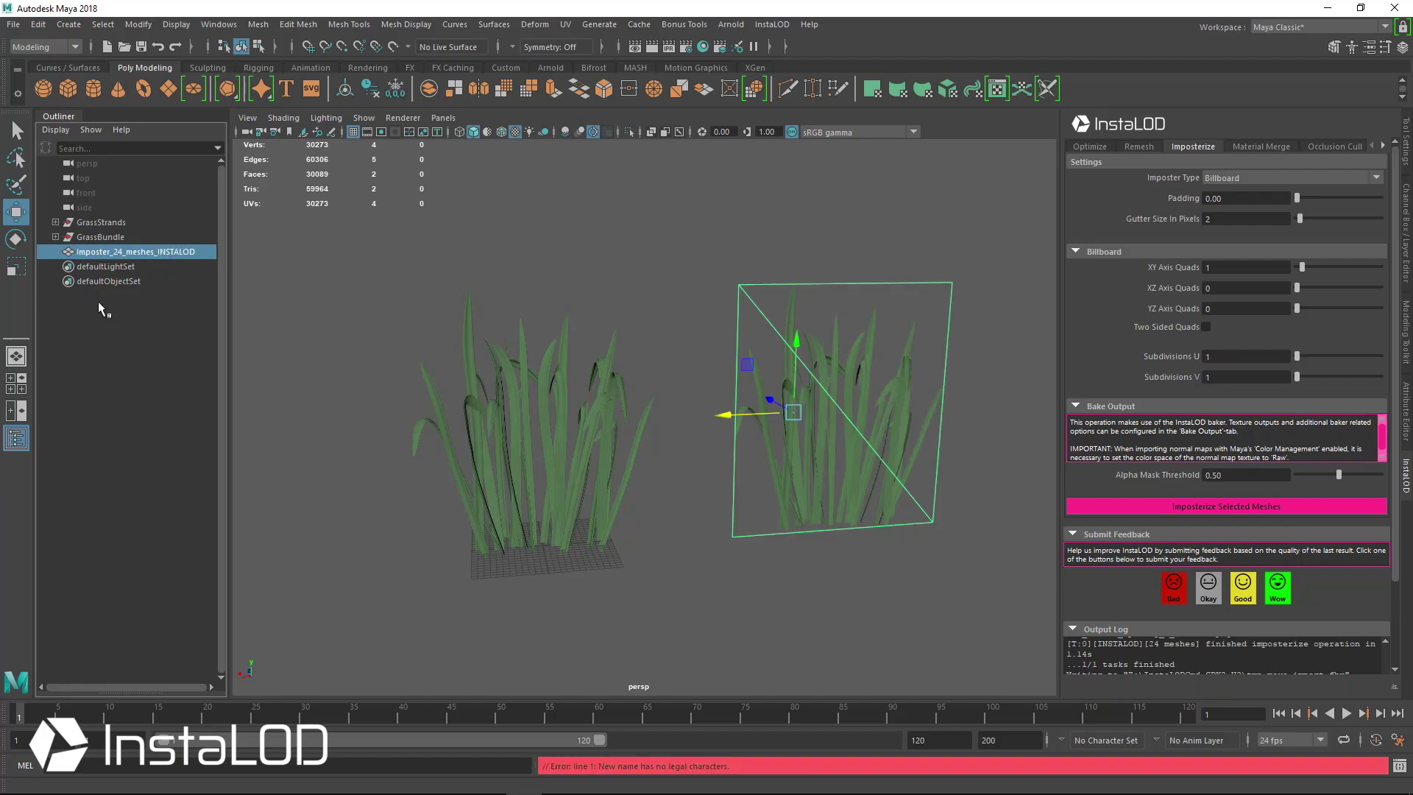
pyautogui.doubleClick(115, 253)
pyautogui.write('a')
pyautogui.press('Return')
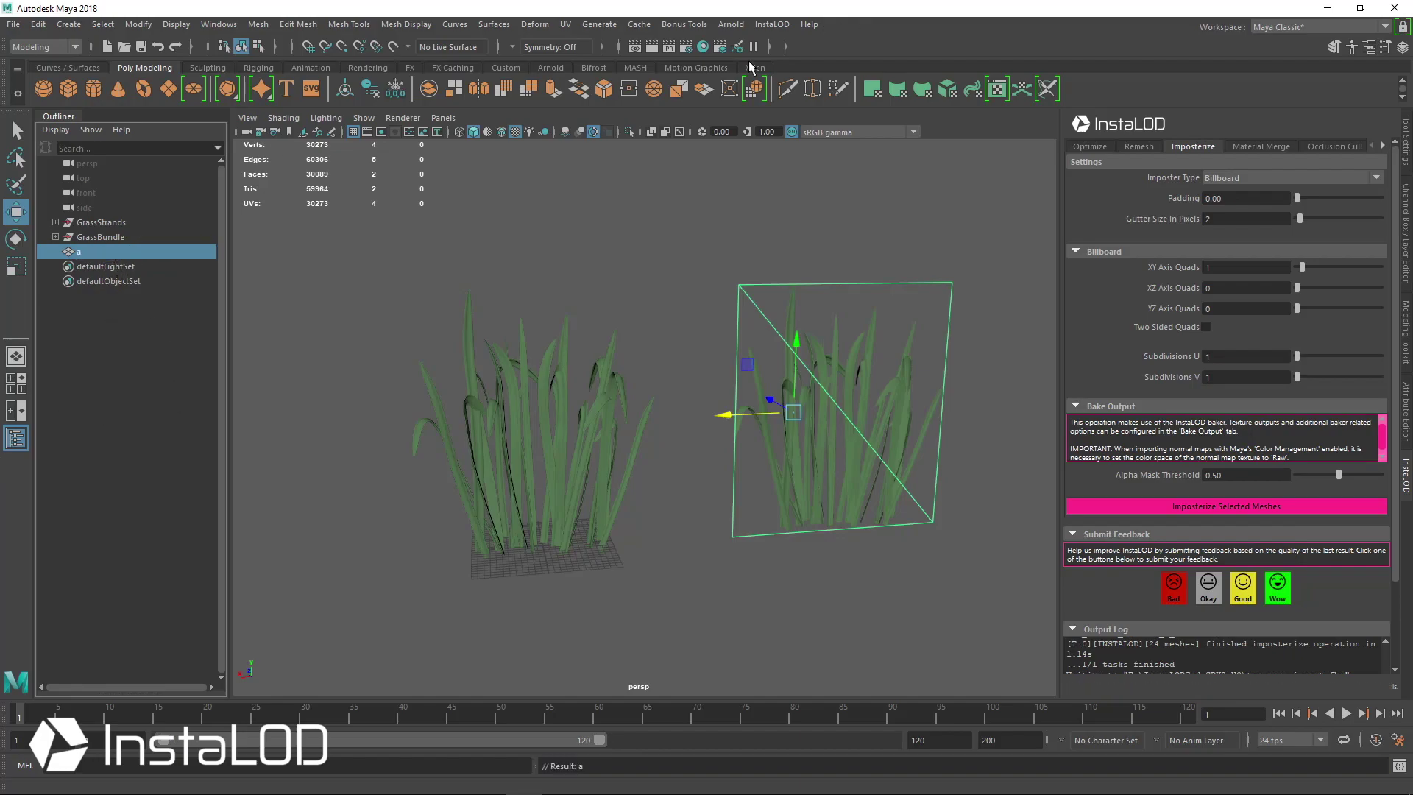
# Compare billboard "a" with the original grass strands from the front, both close up and from a distance
pyautogui.click(673, 247)
pyautogui.click(835, 477)
pyautogui.keyDown('alt'); pyautogui.moveTo(835, 477); pyautogui.dragTo(864, 476); pyautogui.keyUp('alt')
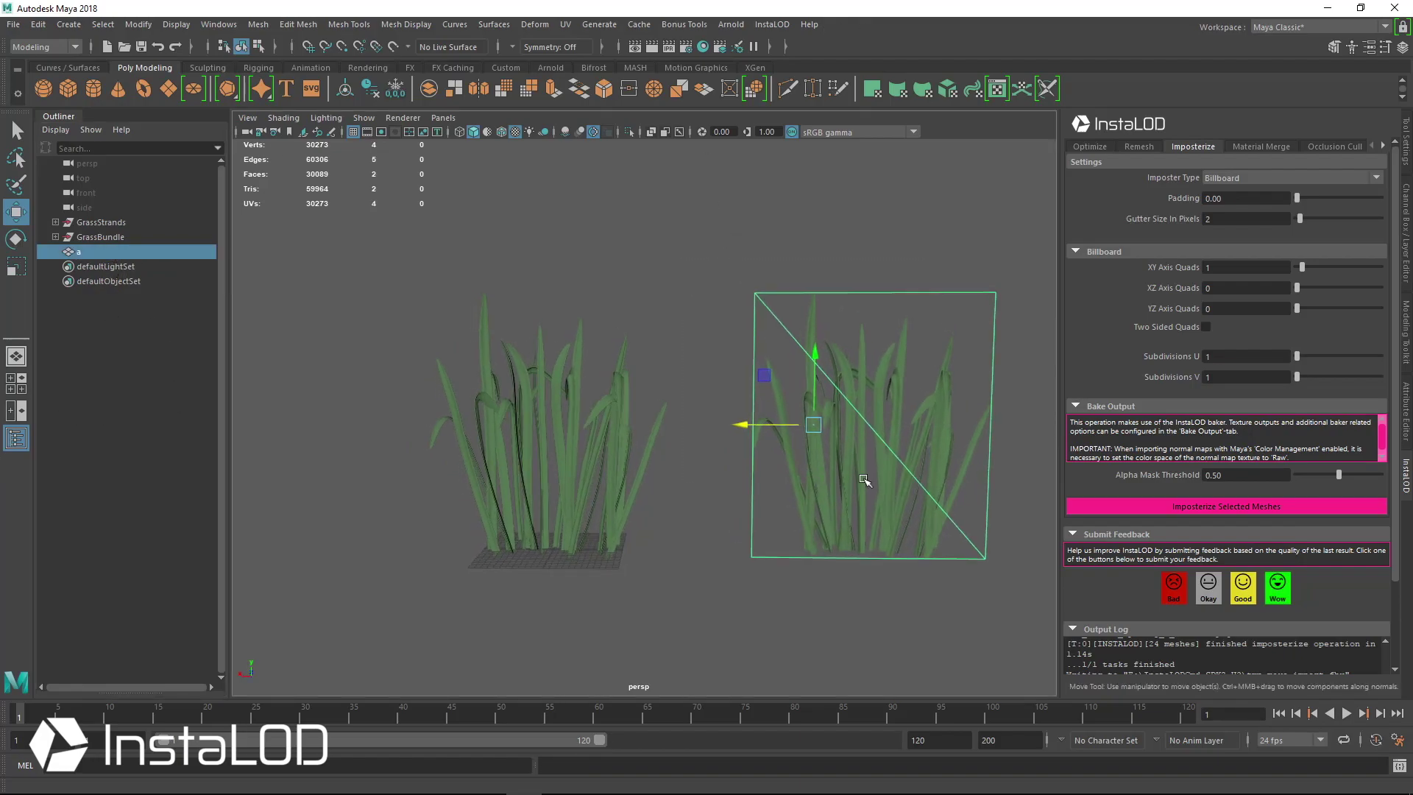
pyautogui.keyDown('alt'); pyautogui.moveTo(990, 469); pyautogui.dragTo(858, 462, button='middle'); pyautogui.keyUp('alt')
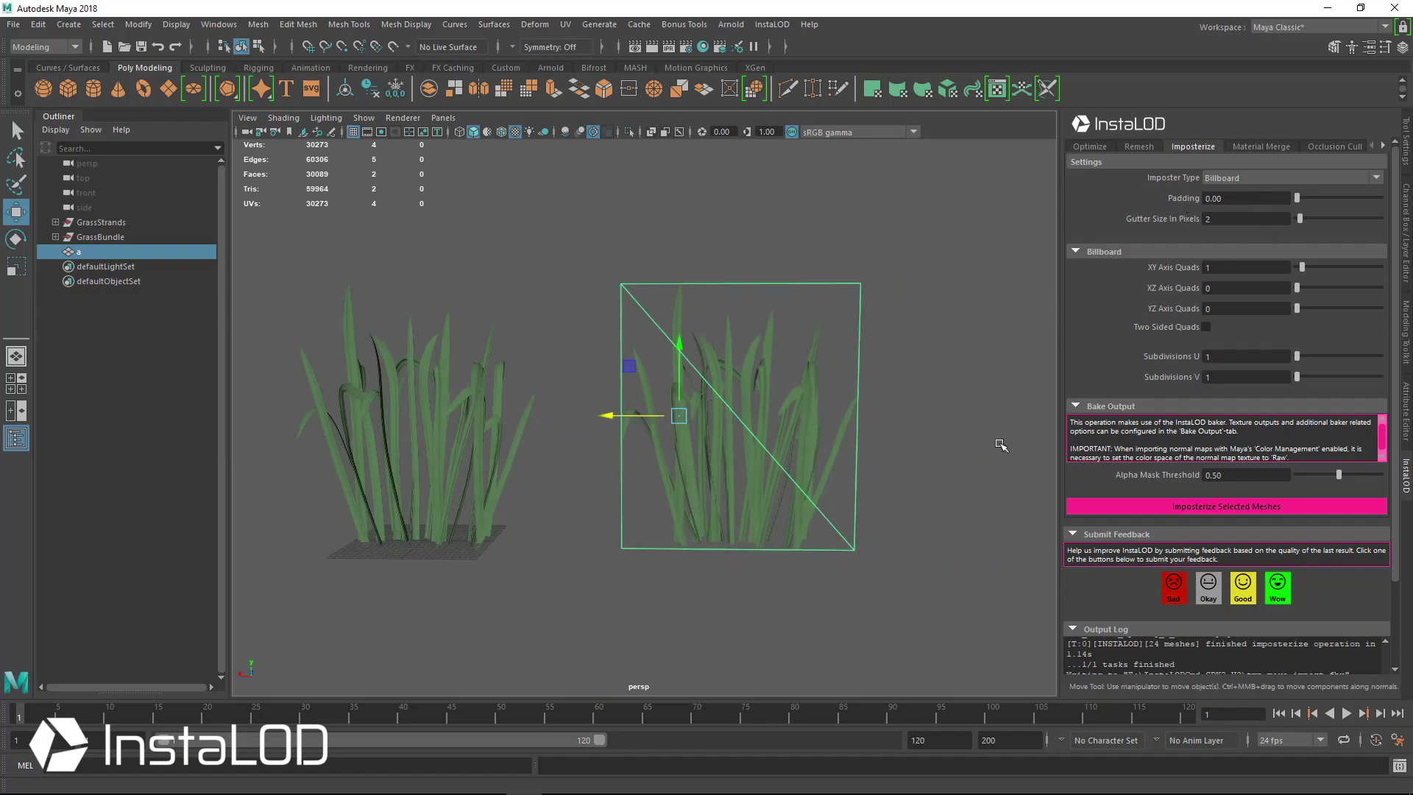
pyautogui.scroll(3, 881, 432)
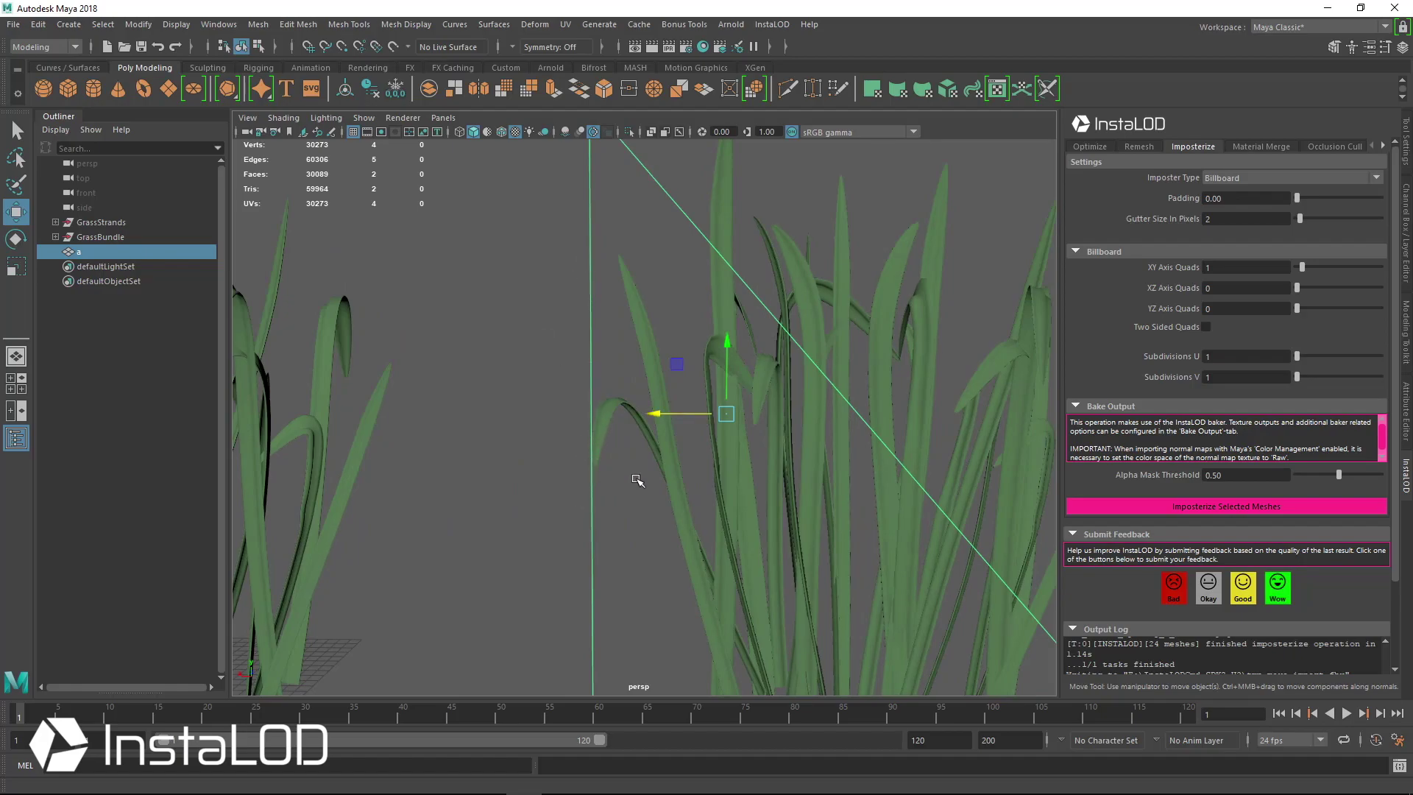
pyautogui.scroll(-5, 758, 428)
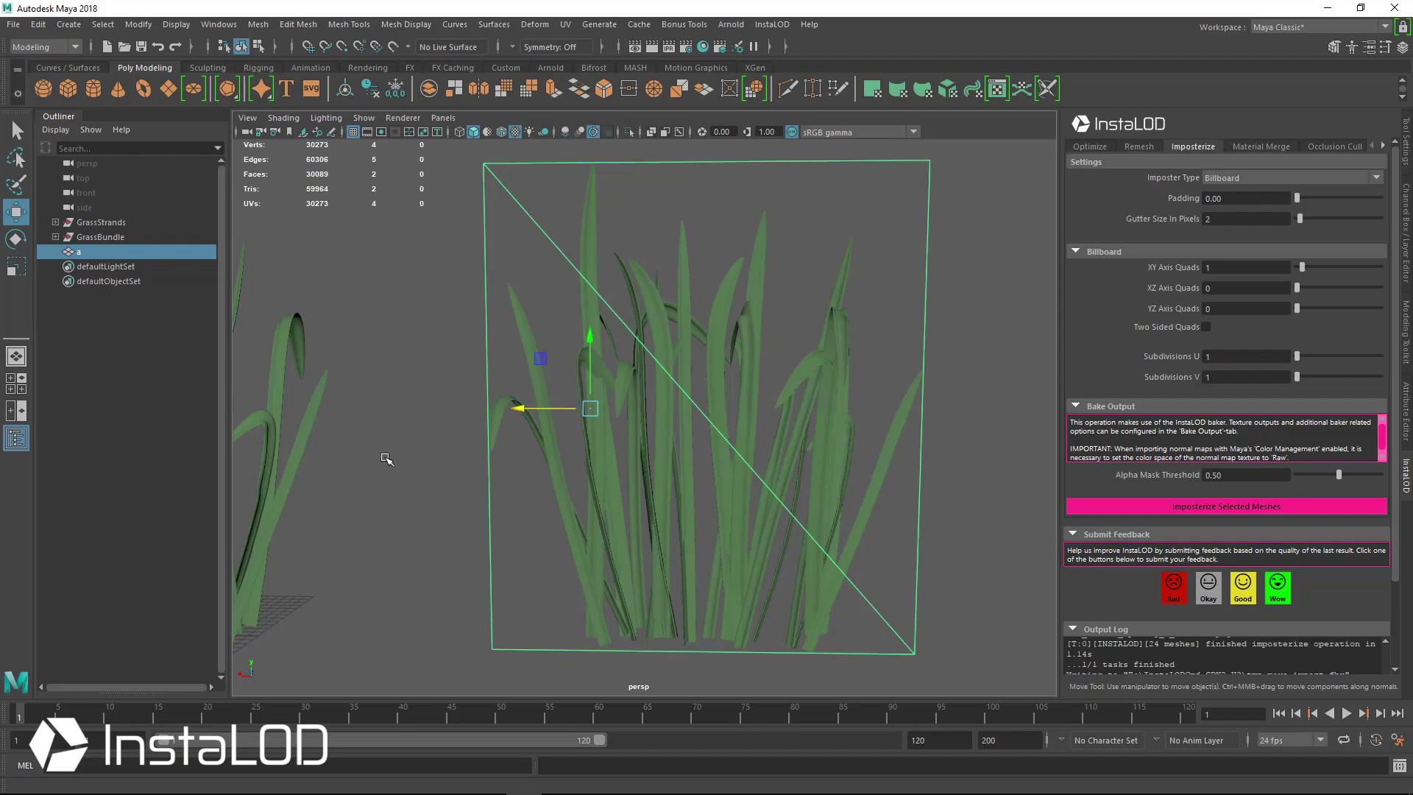
pyautogui.keyDown('alt'); pyautogui.moveTo(691, 359); pyautogui.dragTo(745, 364, button='middle'); pyautogui.keyUp('alt')
pyautogui.keyDown('alt'); pyautogui.moveTo(746, 363); pyautogui.dragTo(442, 369, button='right'); pyautogui.keyUp('alt')
pyautogui.keyDown('alt'); pyautogui.moveTo(441, 369); pyautogui.dragTo(530, 372, button='middle'); pyautogui.keyUp('alt')
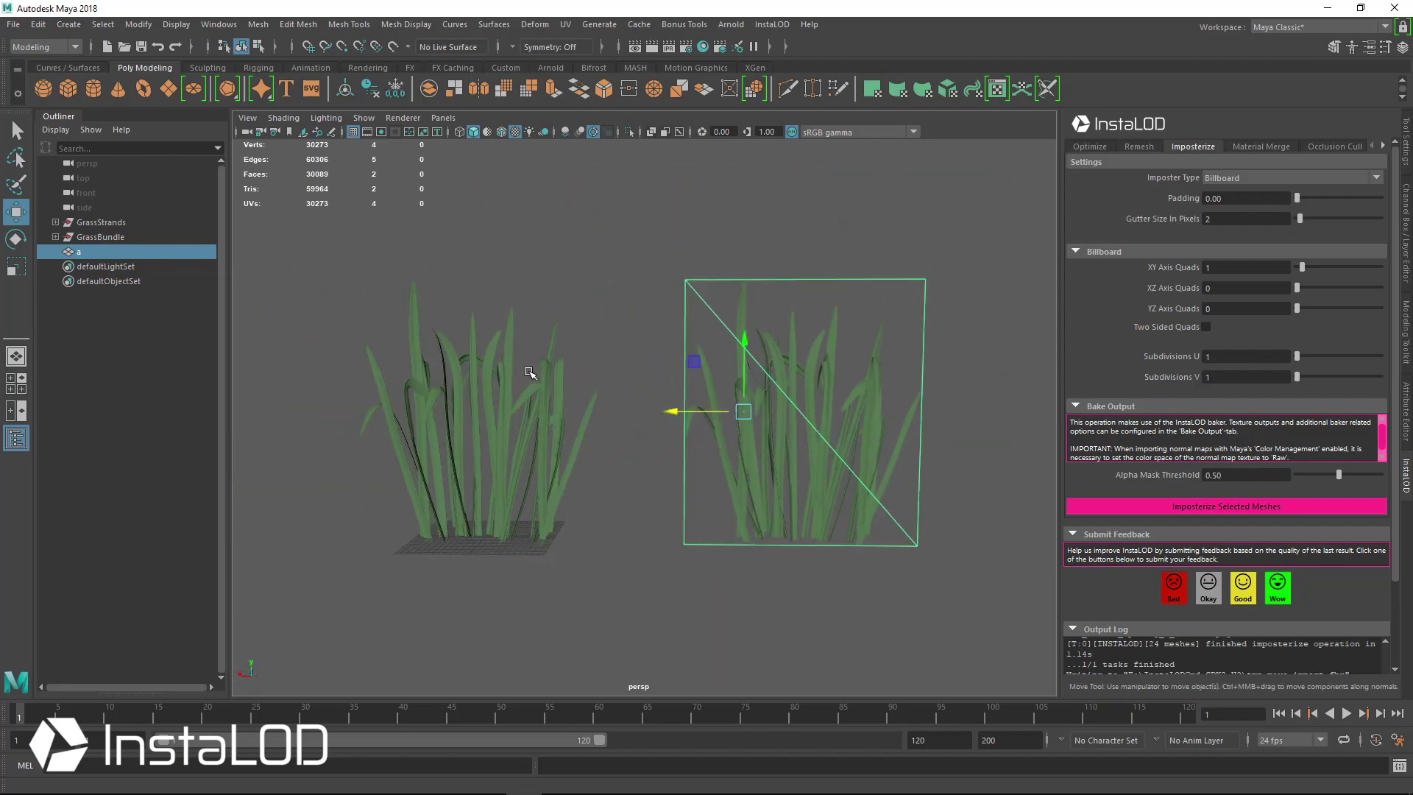
# Select all the original grass strands and set the imposter padding to 5
pyautogui.moveTo(382, 442); pyautogui.dragTo(495, 518)
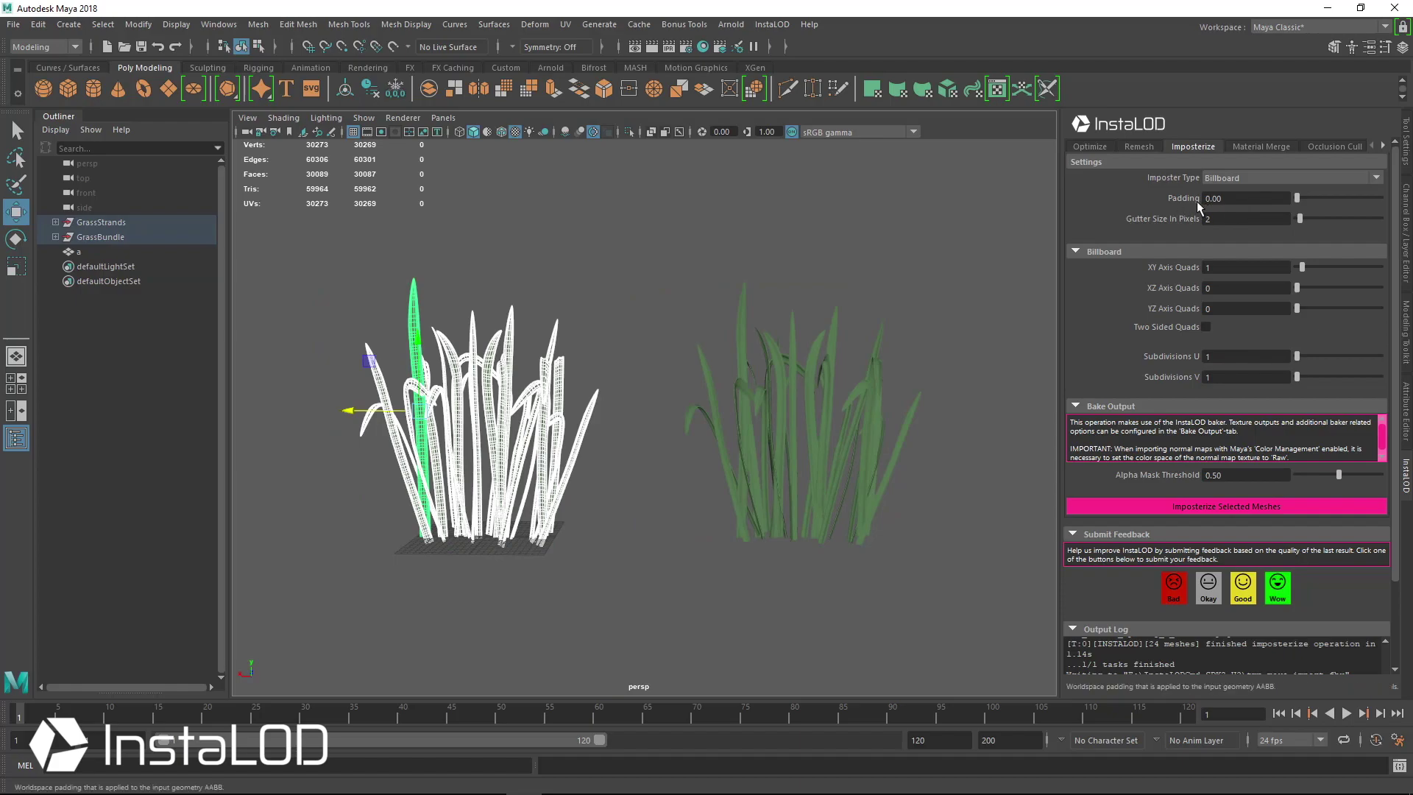
pyautogui.click(1231, 197)
pyautogui.write('5')
pyautogui.press('Return')
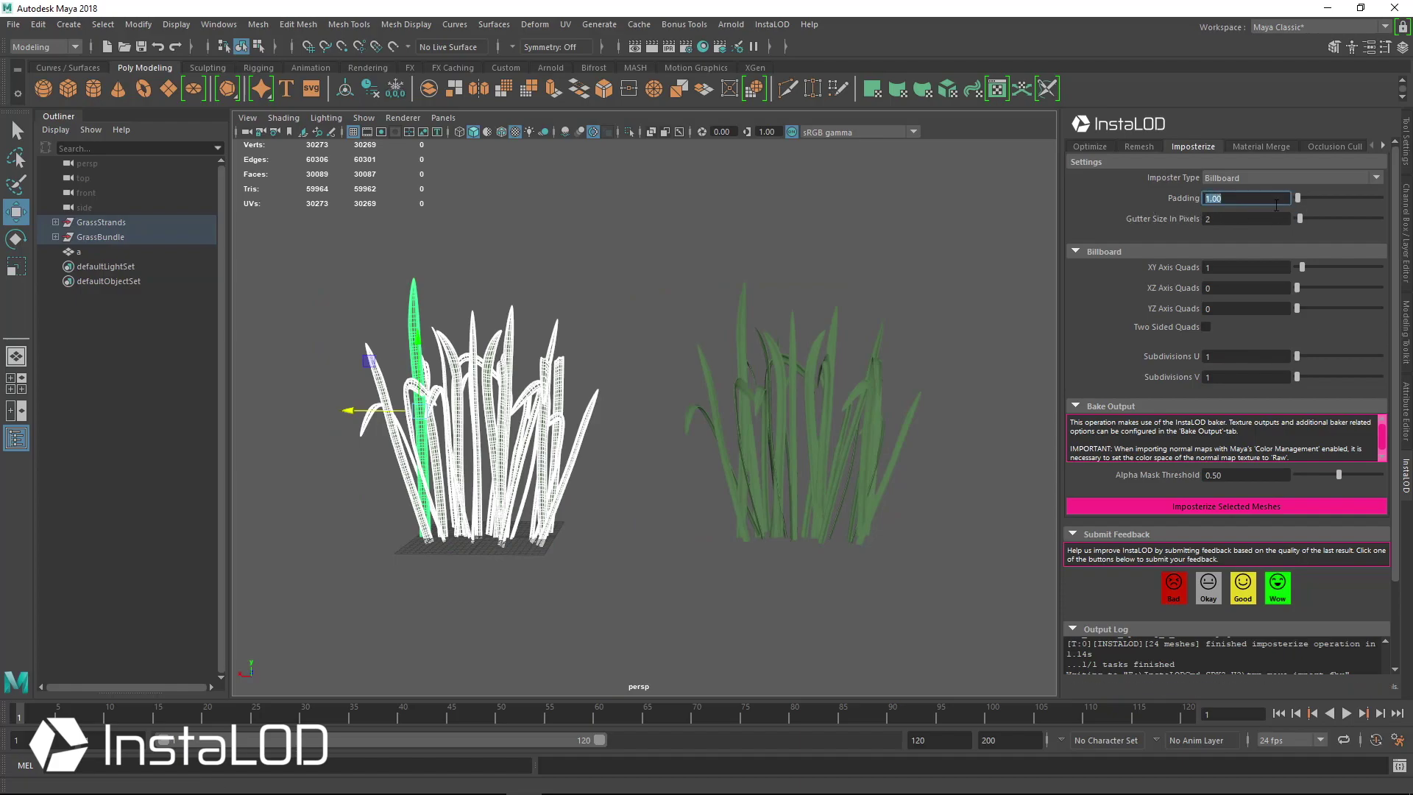
# Imposterize the selected grass strands and move the padded billboard beyond billboard "a"
pyautogui.keyDown('alt'); pyautogui.moveTo(659, 487); pyautogui.dragTo(696, 486, button='middle'); pyautogui.keyUp('alt')
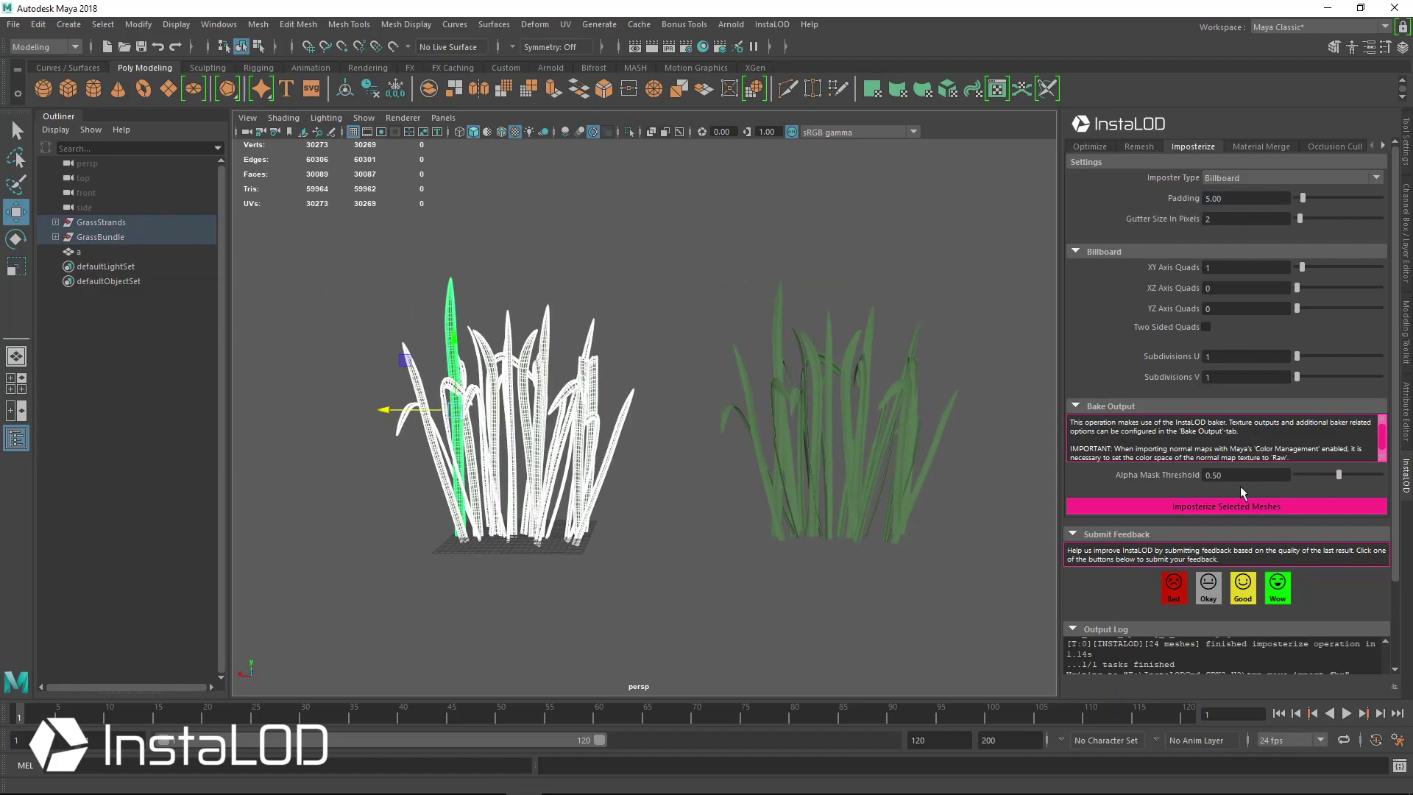
pyautogui.click(1163, 506)
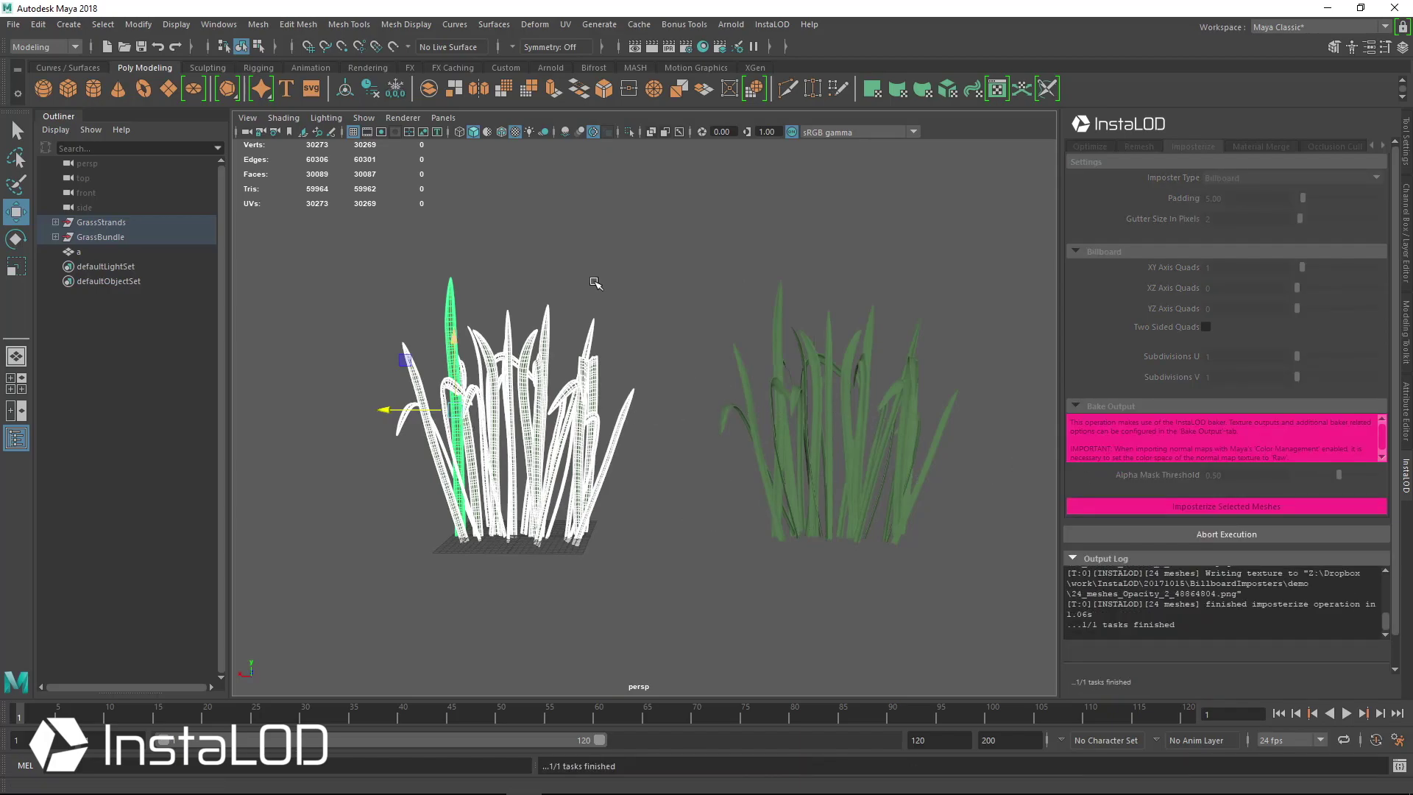
pyautogui.moveTo(393, 414); pyautogui.dragTo(1038, 412)
pyautogui.keyDown('alt'); pyautogui.moveTo(1037, 412); pyautogui.dragTo(684, 390, button='middle'); pyautogui.keyUp('alt')
# Select billboard "a" together with the padded billboard and compare the margins around the grass
pyautogui.keyDown('shift'); pyautogui.click(471, 324); pyautogui.keyUp('shift')
pyautogui.keyDown('alt'); pyautogui.moveTo(471, 324); pyautogui.dragTo(542, 396, button='right'); pyautogui.keyUp('alt')
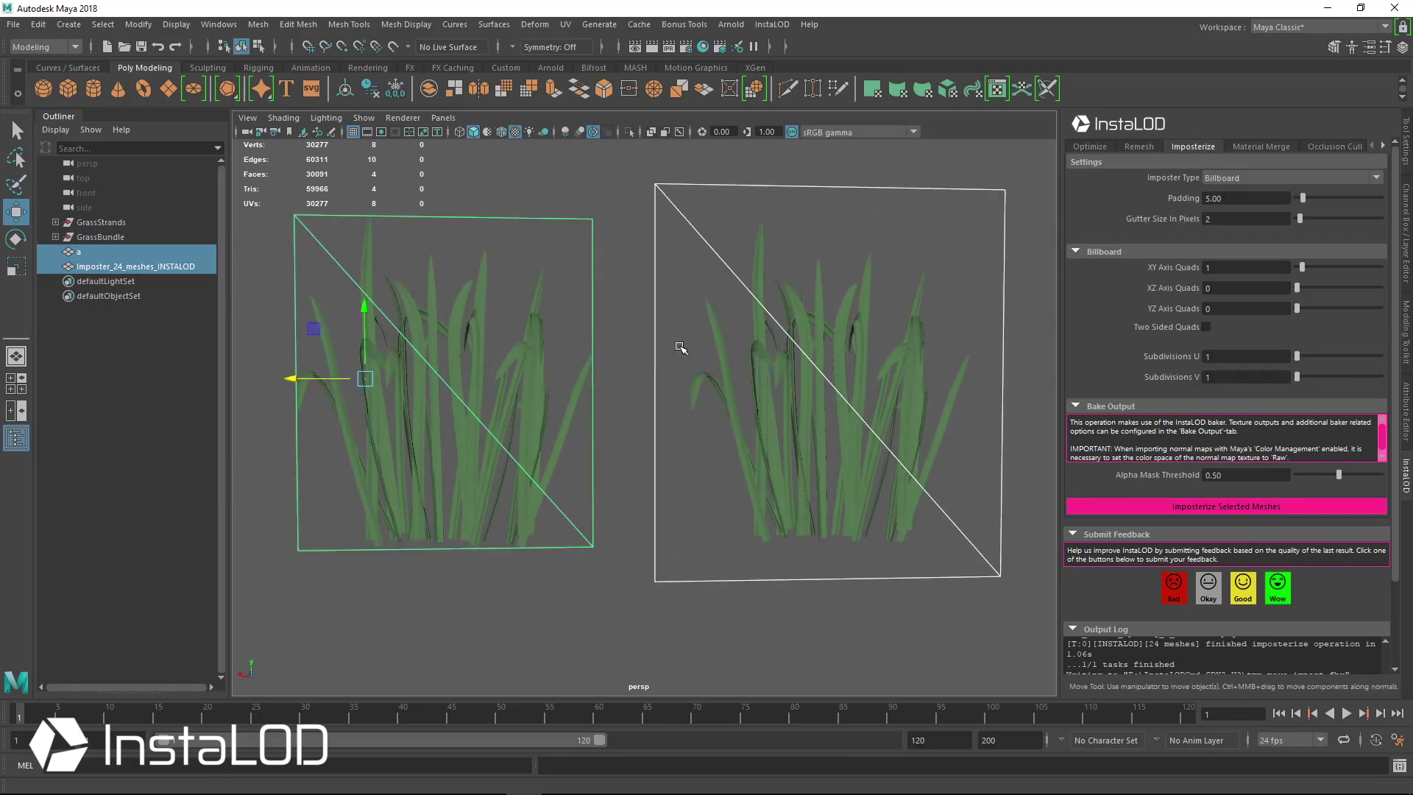
pyautogui.keyDown('alt'); pyautogui.moveTo(721, 412); pyautogui.dragTo(648, 416); pyautogui.keyUp('alt')
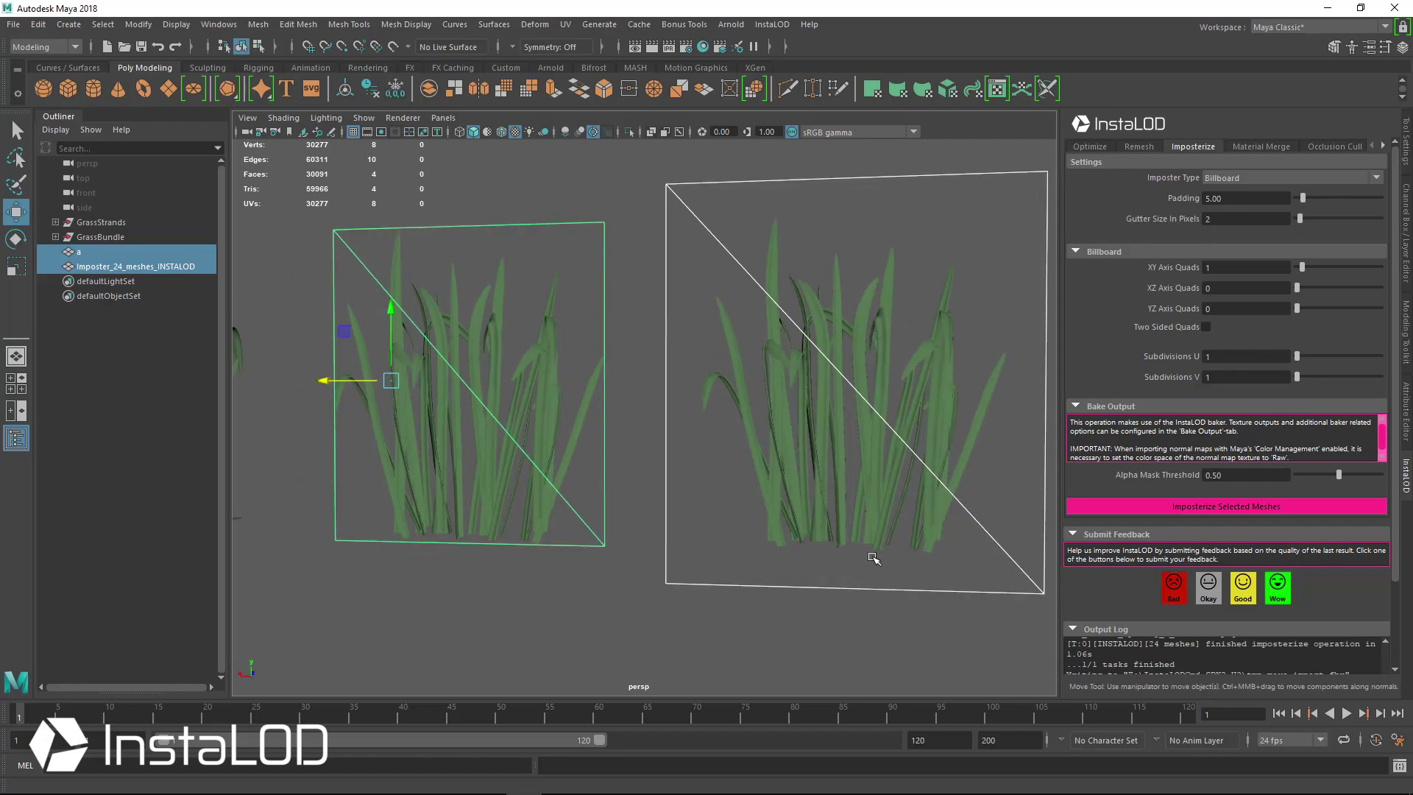
pyautogui.keyDown('alt'); pyautogui.moveTo(949, 342); pyautogui.dragTo(776, 421); pyautogui.keyUp('alt')
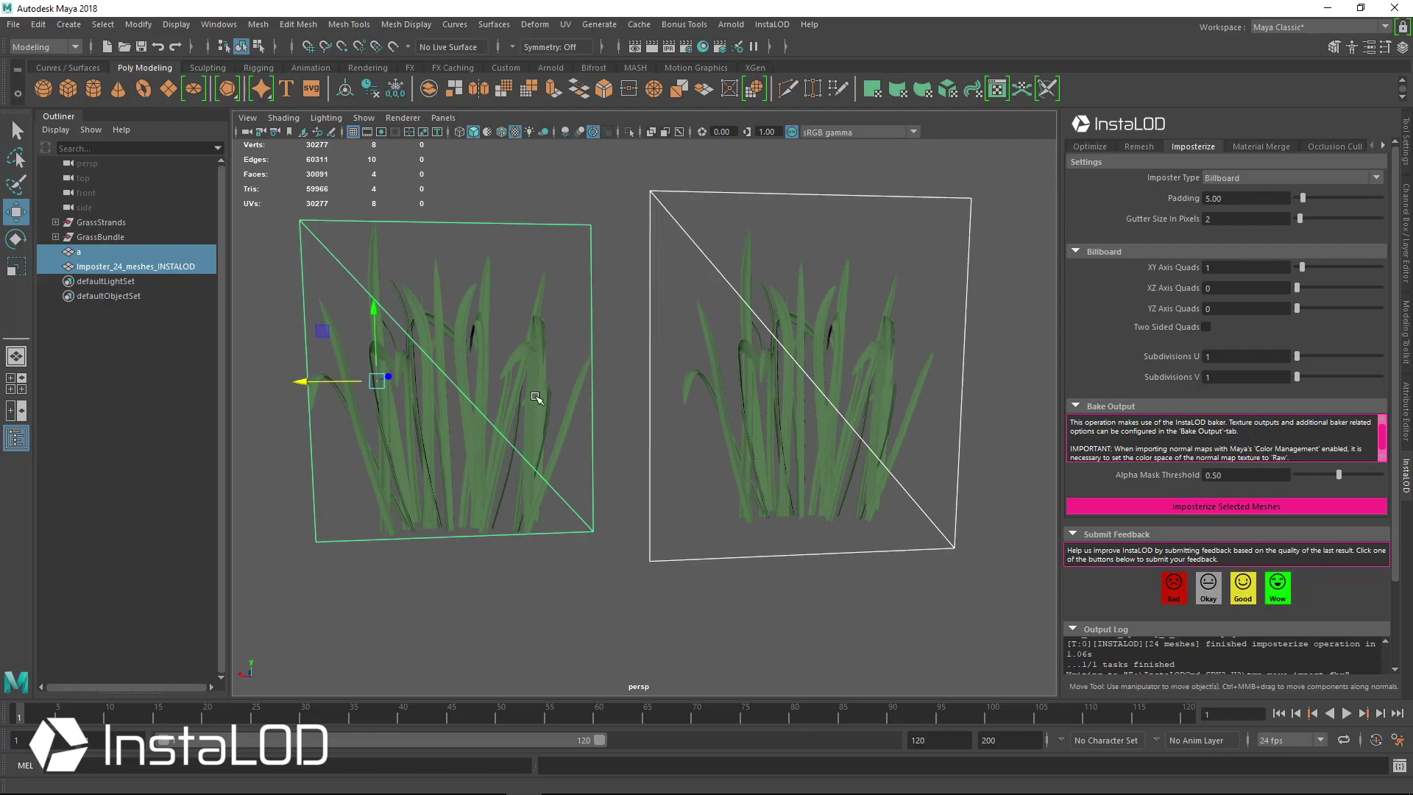
# Delete the padded grass billboard
pyautogui.click(761, 325)
pyautogui.press('Delete')
pyautogui.moveTo(706, 442)
pyautogui.keyDown('alt'); pyautogui.mouseDown()
pyautogui.moveTo(788, 451)
pyautogui.moveTo(557, 430)
pyautogui.moveTo(699, 423)
pyautogui.mouseUp(); pyautogui.keyUp('alt')
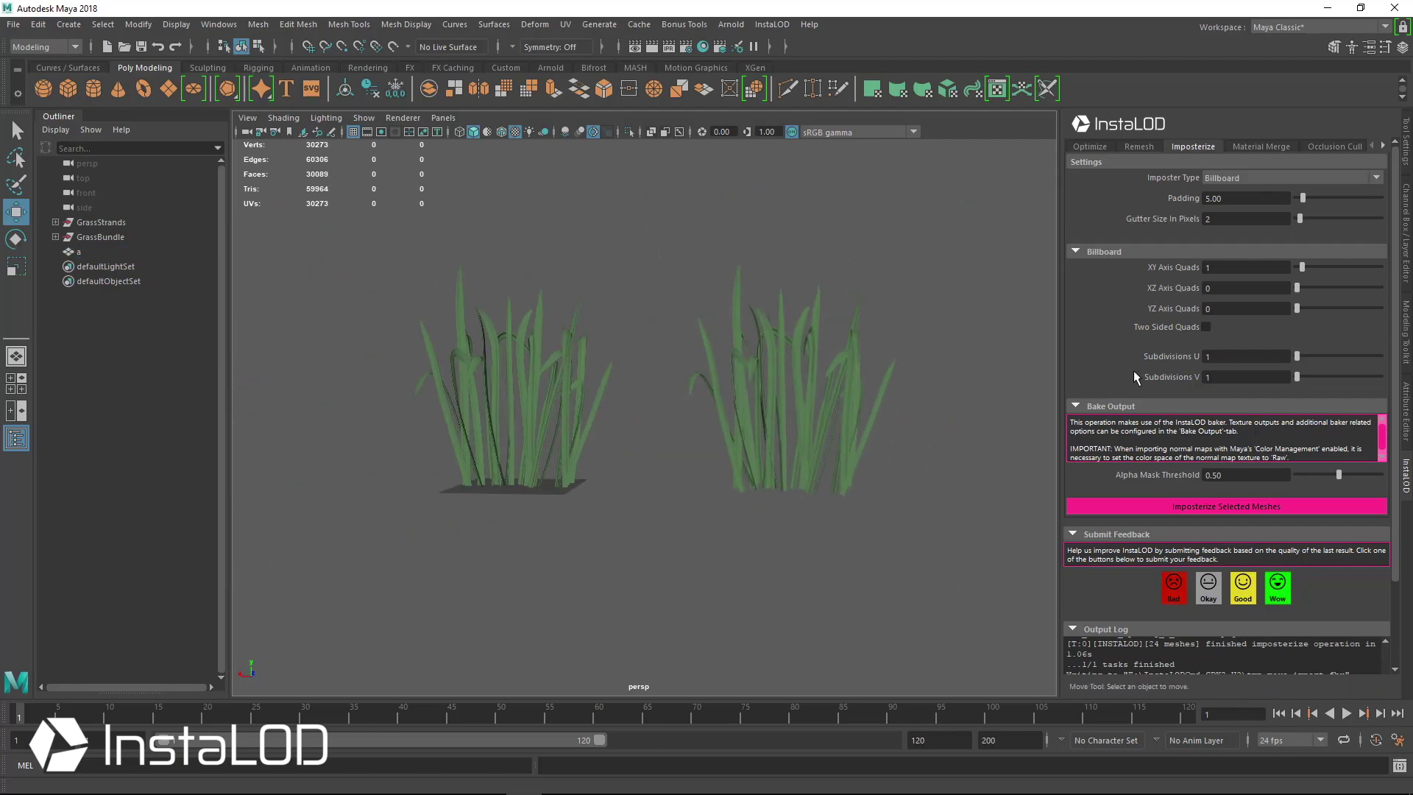
# Set the billboard's U and V subdivisions to 5 and select all the original grass strands
pyautogui.click(804, 363)
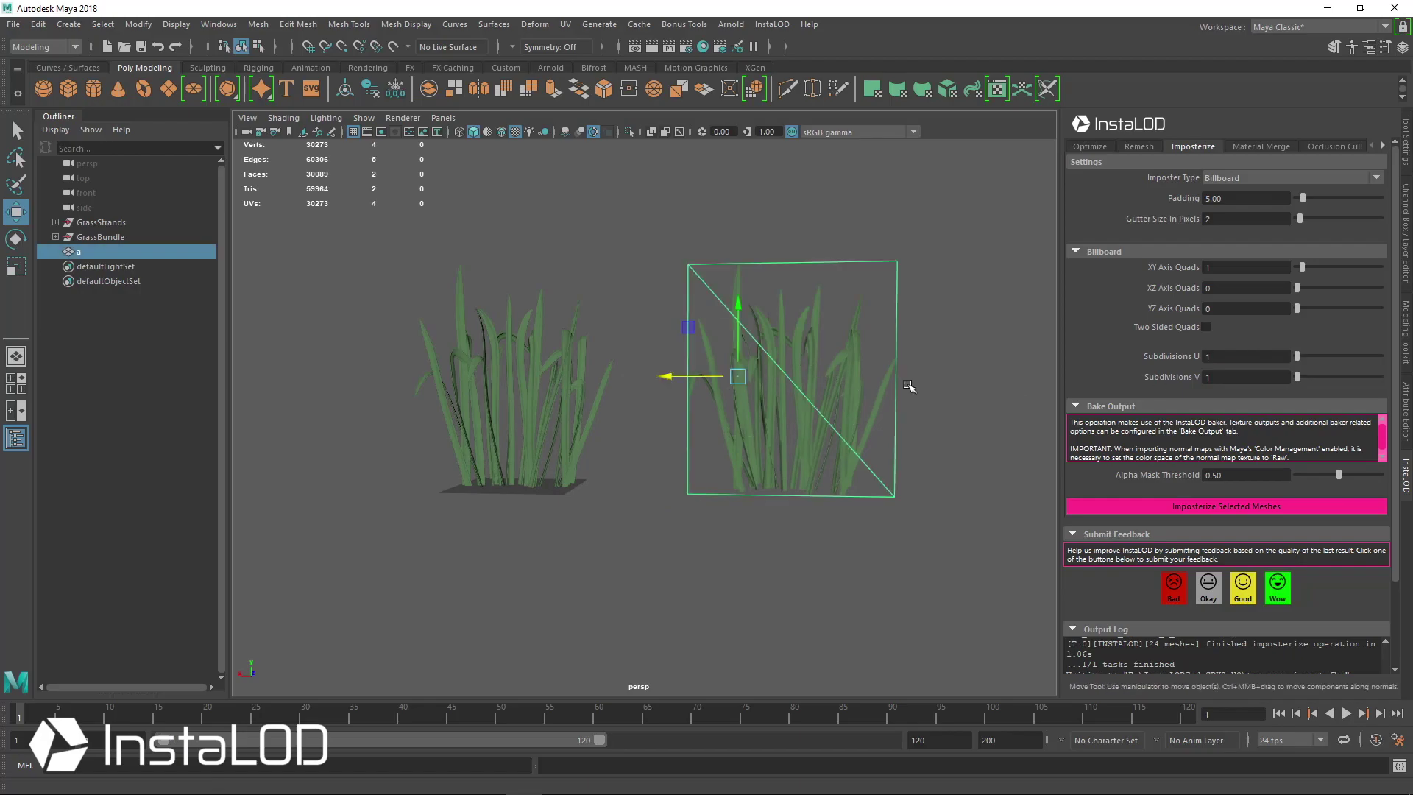
pyautogui.click(1230, 351)
pyautogui.click(1239, 377)
pyautogui.write('5')
pyautogui.moveTo(666, 251); pyautogui.dragTo(561, 510)
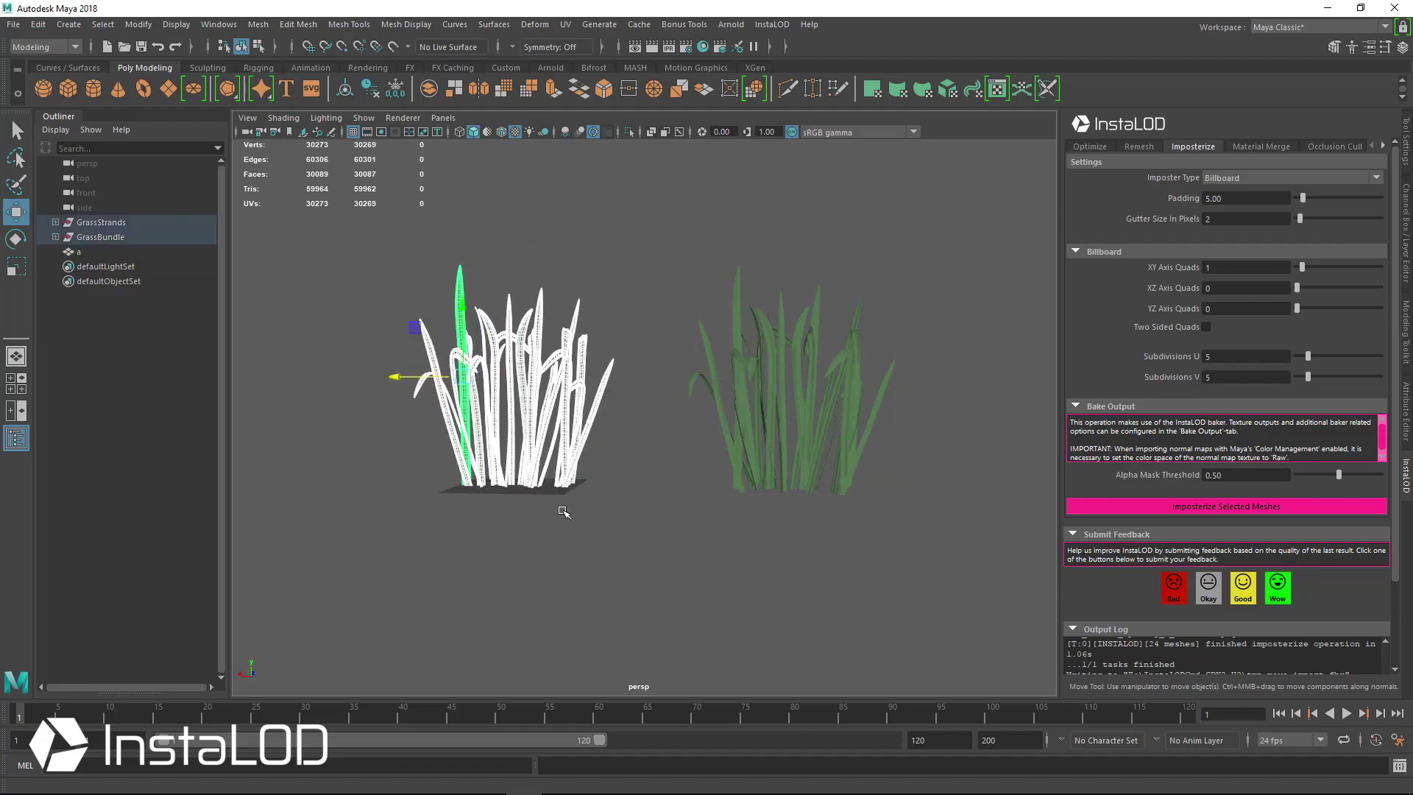
# Imposterize the selected grass strands and move the subdivided billboard beyond billboard "a"
pyautogui.scroll(2, 844, 427)
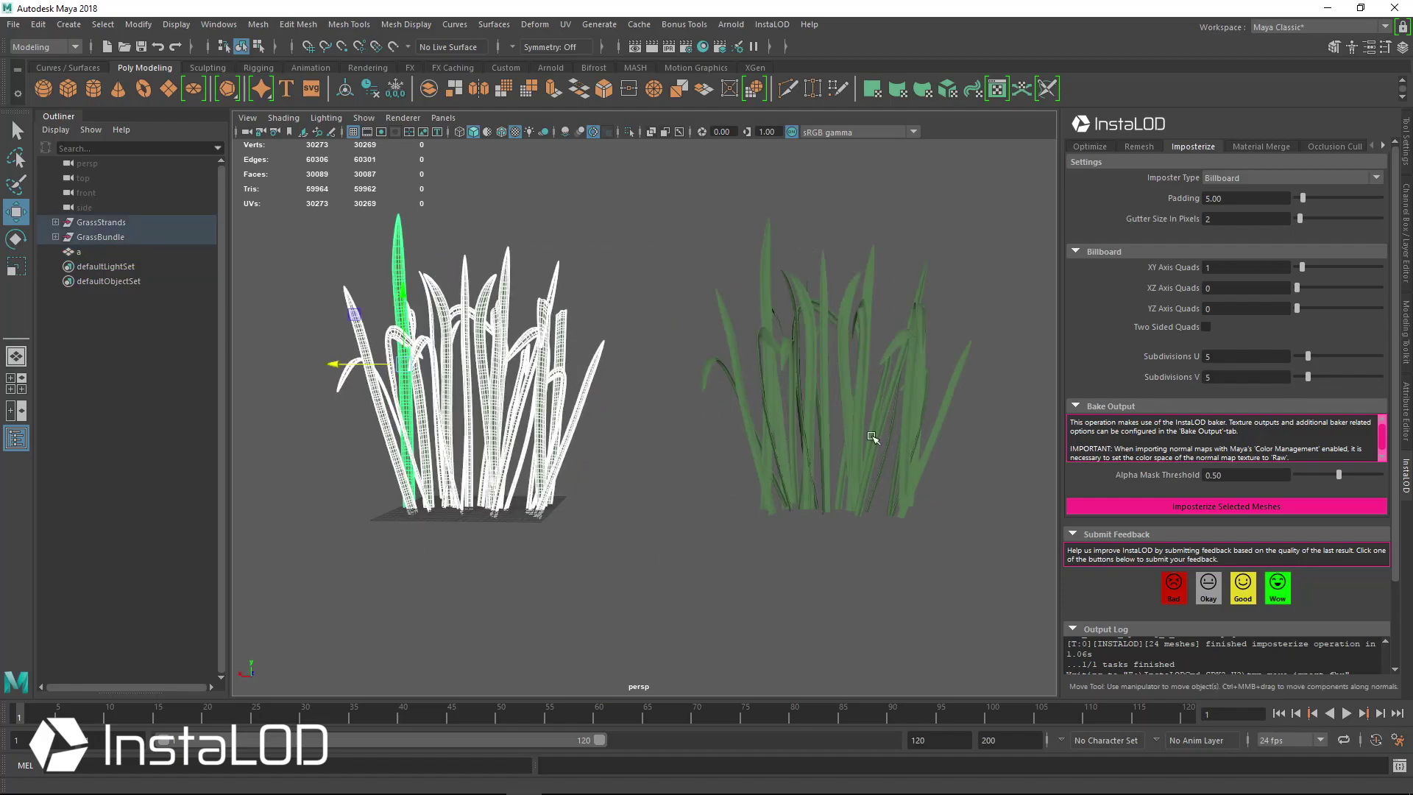
pyautogui.keyDown('alt'); pyautogui.moveTo(506, 421); pyautogui.dragTo(500, 288); pyautogui.keyUp('alt')
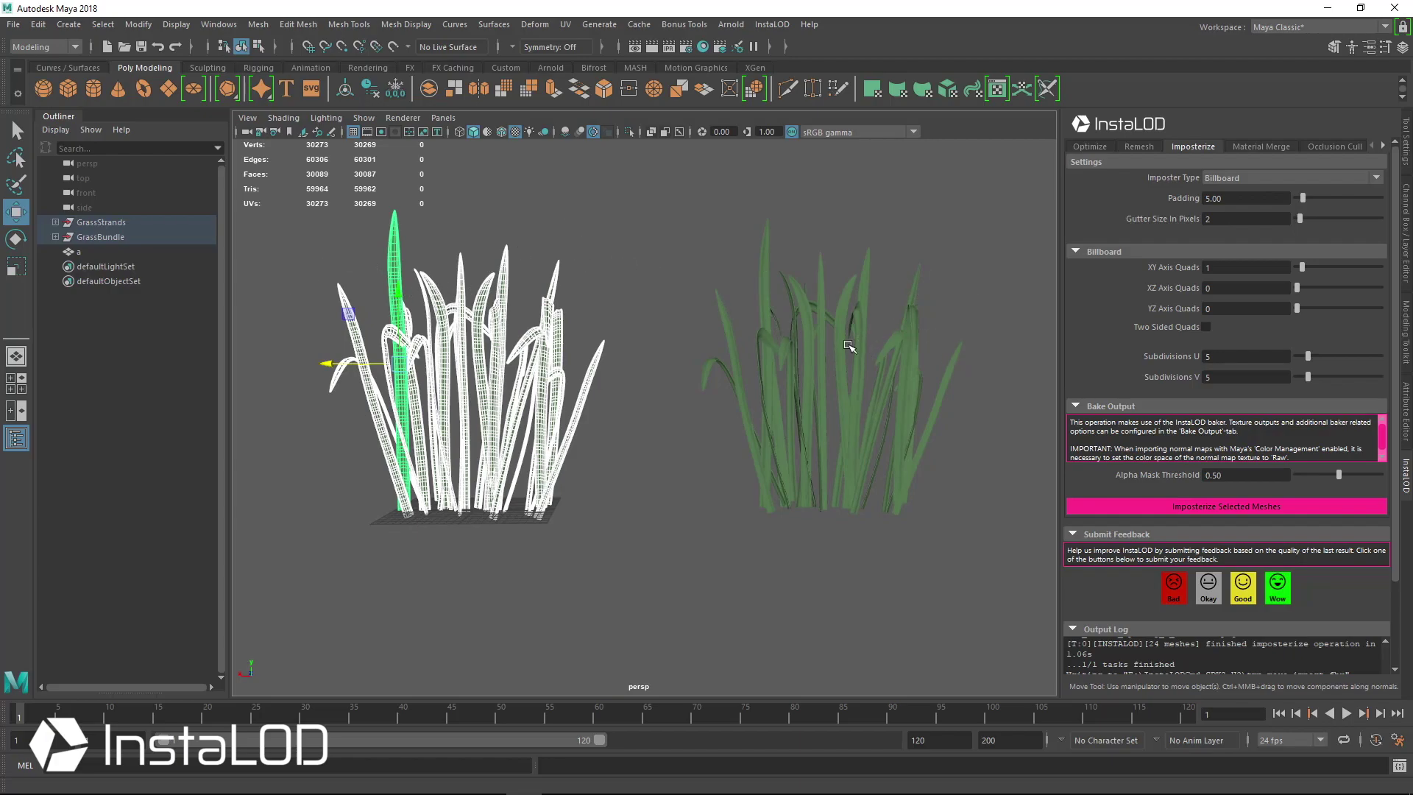
pyautogui.scroll(-2, 648, 388)
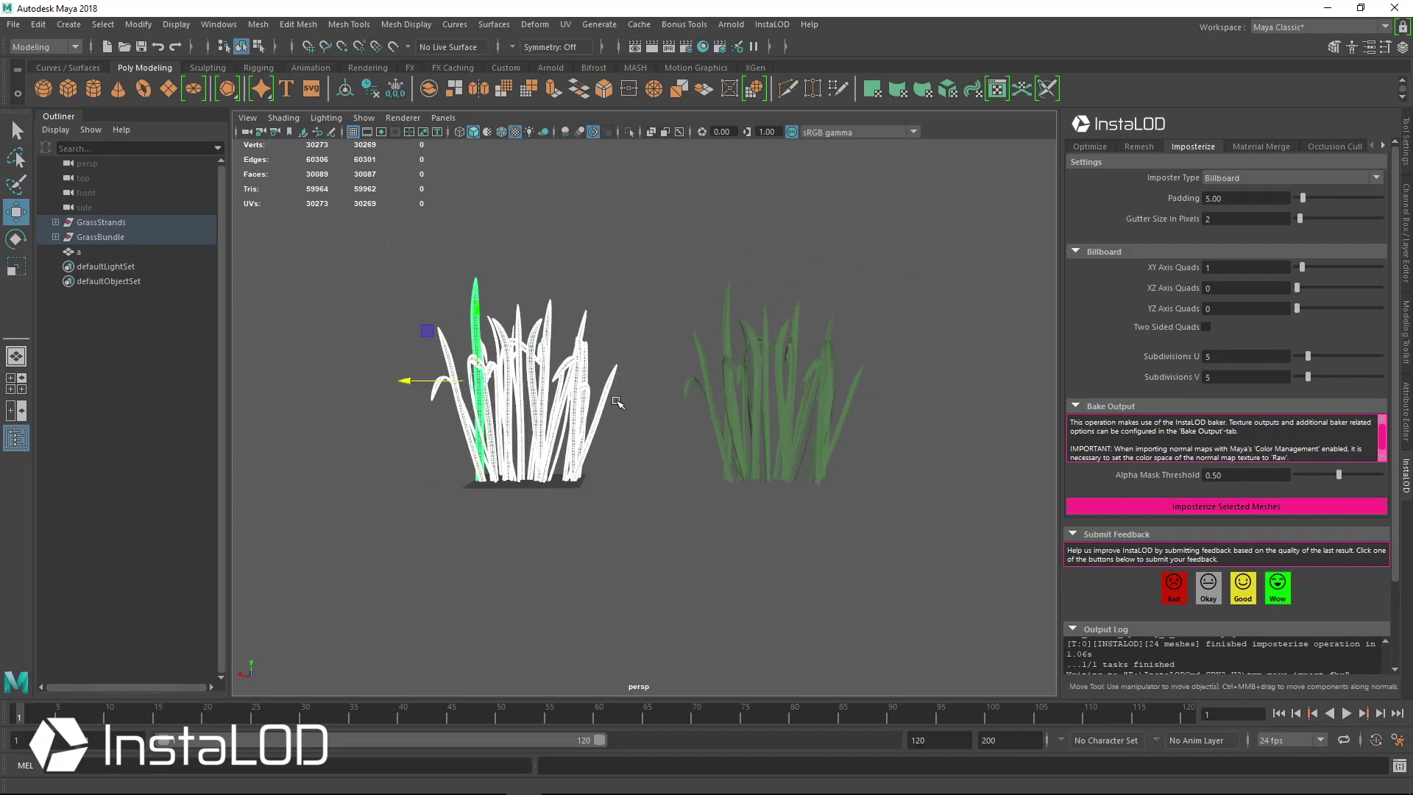
pyautogui.keyDown('alt'); pyautogui.moveTo(617, 401); pyautogui.dragTo(628, 401, button='middle'); pyautogui.keyUp('alt')
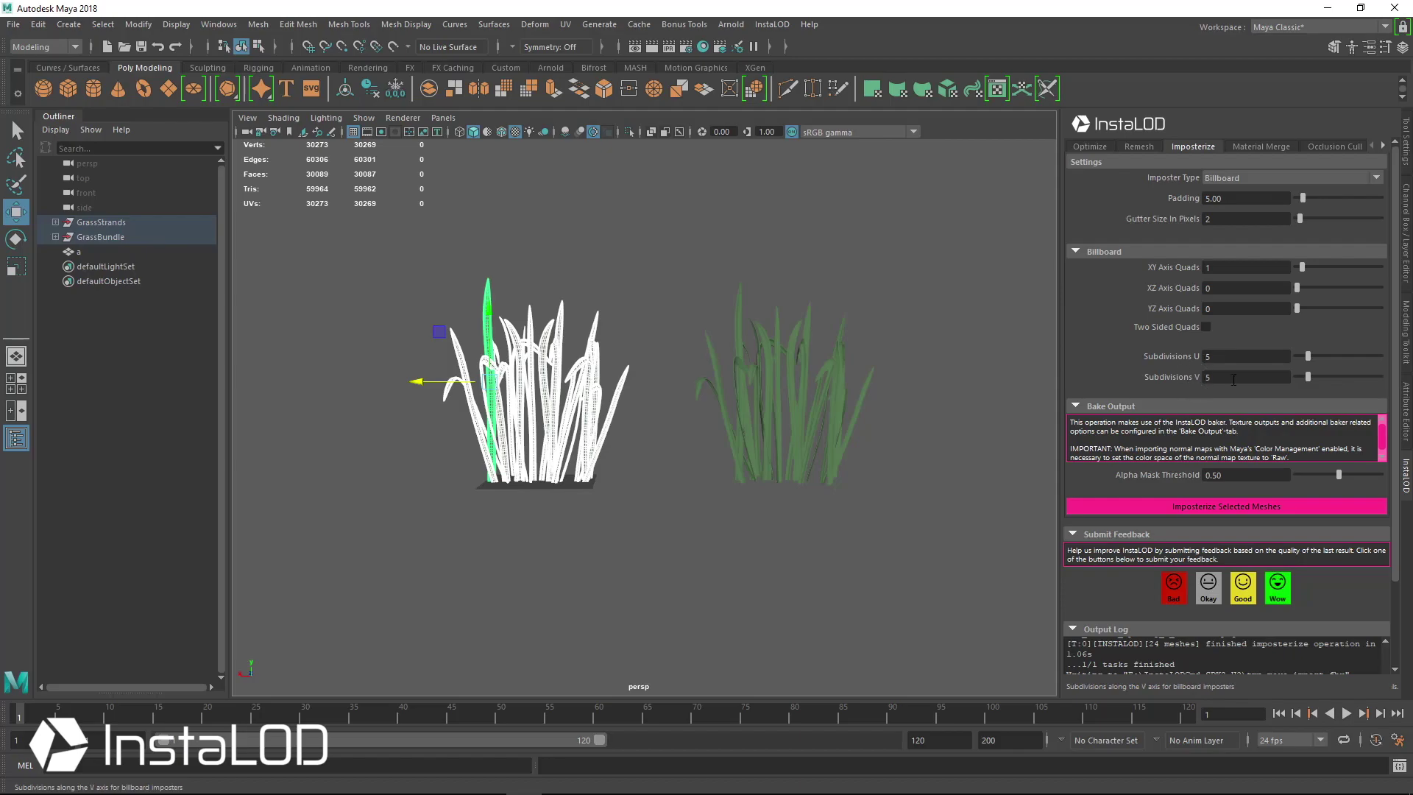
pyautogui.click(1207, 505)
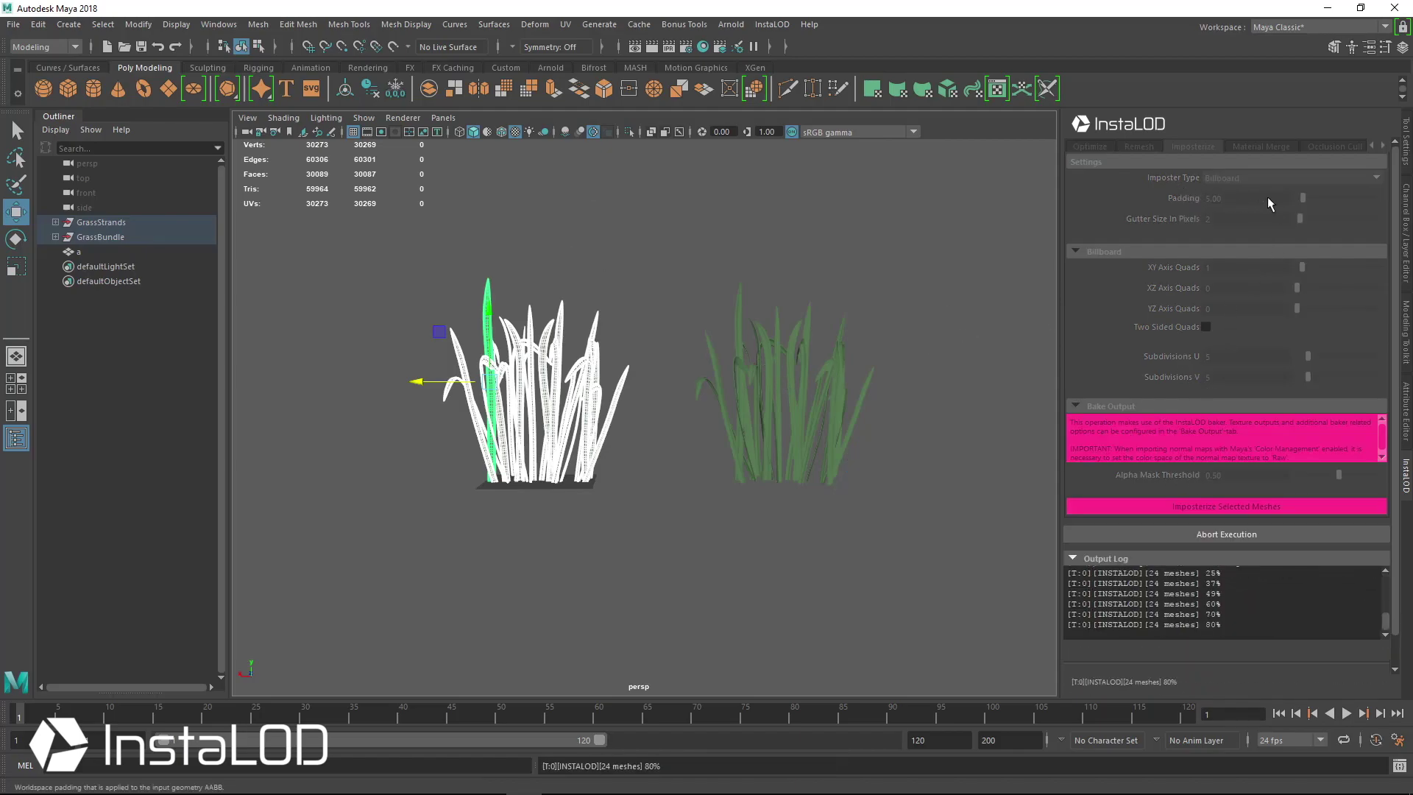
pyautogui.moveTo(415, 390); pyautogui.dragTo(901, 384)
pyautogui.keyDown('alt'); pyautogui.moveTo(901, 384); pyautogui.dragTo(526, 380, button='middle'); pyautogui.keyUp('alt')
# Compare the wireframes of billboard "a" and the subdivided billboard by selecting each one in turn
pyautogui.keyDown('alt'); pyautogui.moveTo(526, 380); pyautogui.dragTo(605, 432); pyautogui.keyUp('alt')
pyautogui.click(572, 338)
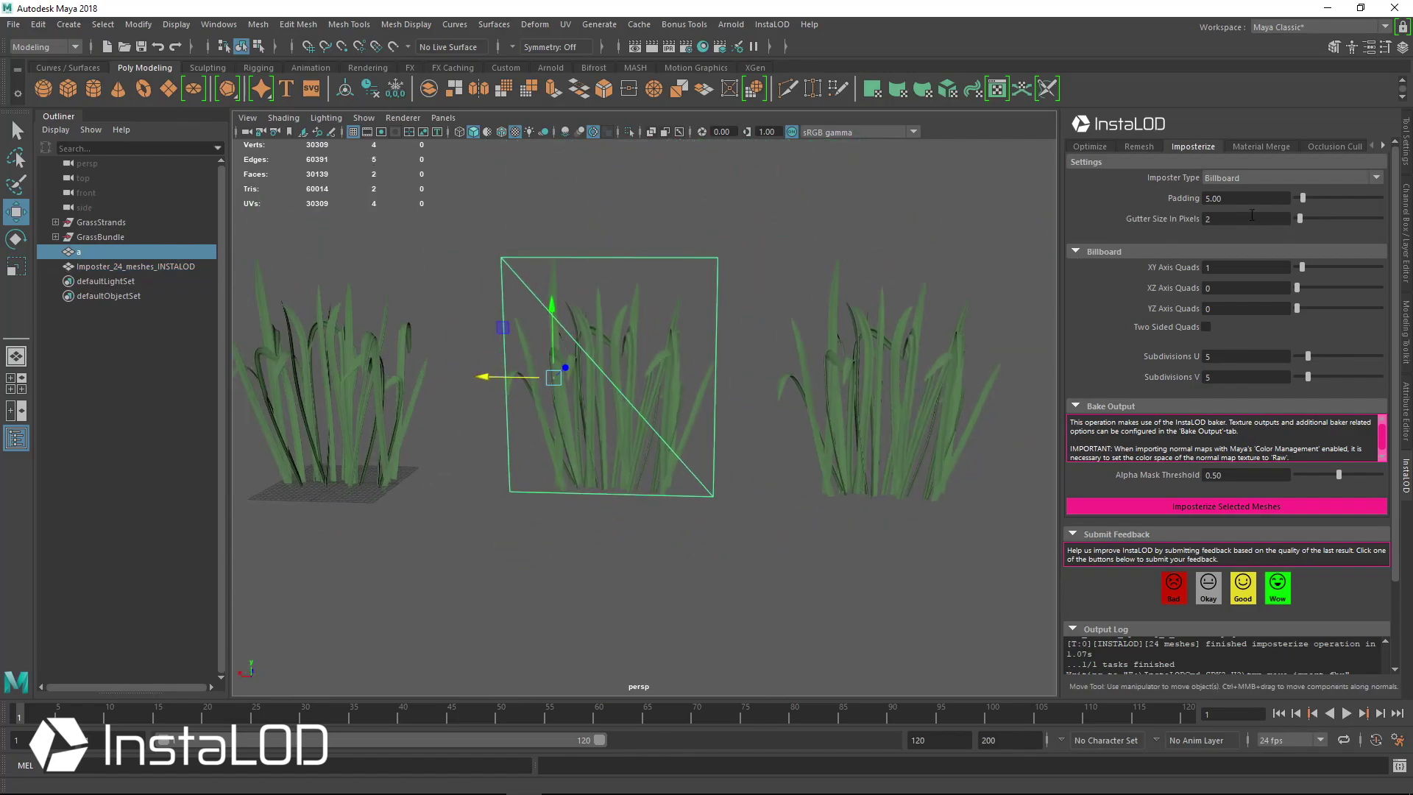
pyautogui.click(906, 407)
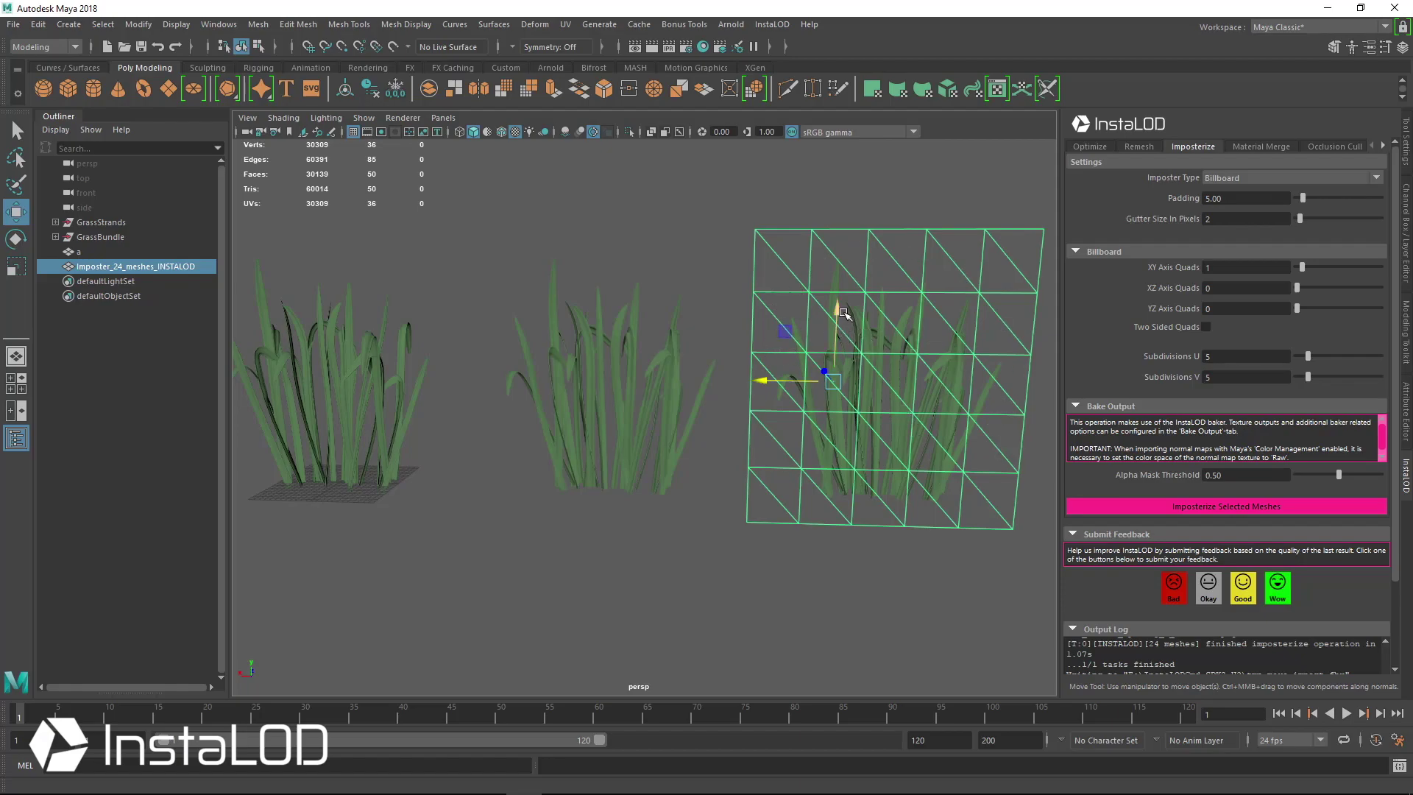
# Delete the subdivided grass billboard and select billboard "a"
pyautogui.press('Delete')
pyautogui.click(625, 402)
pyautogui.moveTo(648, 411)
pyautogui.keyDown('alt'); pyautogui.mouseDown()
pyautogui.moveTo(583, 410)
pyautogui.moveTo(667, 411)
pyautogui.mouseUp(); pyautogui.keyUp('alt')
pyautogui.keyDown('alt'); pyautogui.moveTo(571, 374); pyautogui.dragTo(612, 399, button='middle'); pyautogui.keyUp('alt')
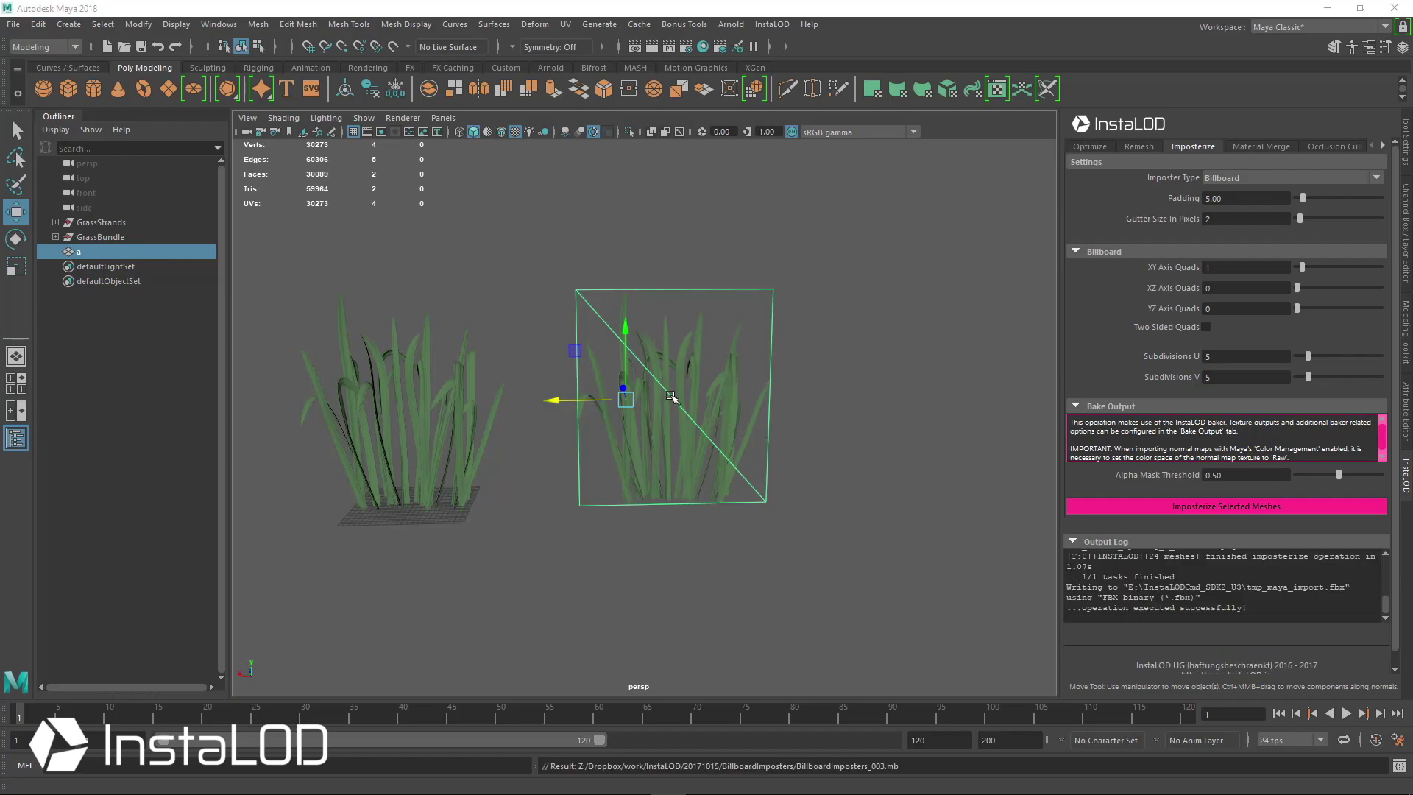
# Delete billboard "a" and select all the original grass strands
pyautogui.moveTo(574, 236); pyautogui.dragTo(801, 483)
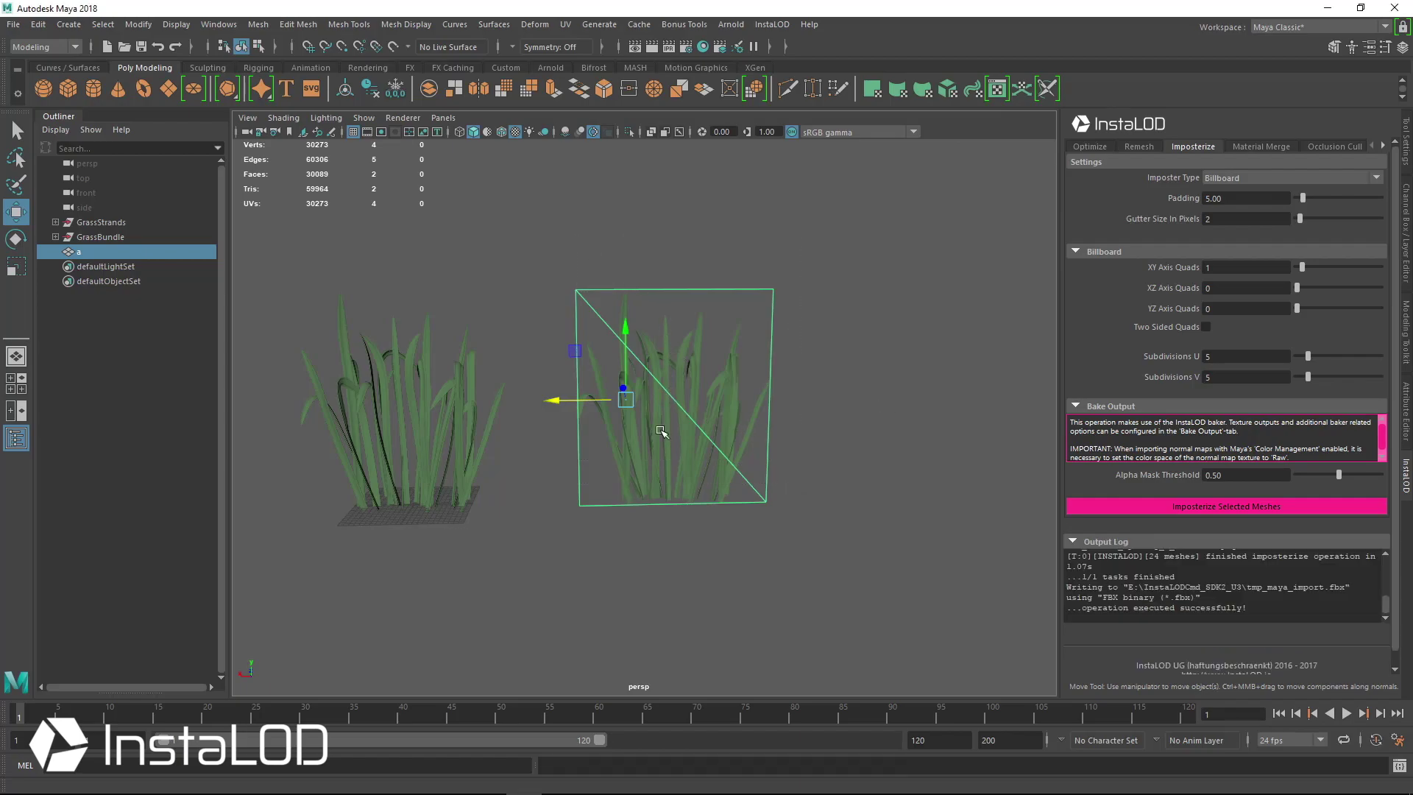
pyautogui.press('Delete')
pyautogui.moveTo(541, 290); pyautogui.dragTo(295, 482)
# Set the imposter padding to 1 and the billboard's U and V subdivisions to 1
pyautogui.moveTo(1239, 197); pyautogui.dragTo(1118, 200)
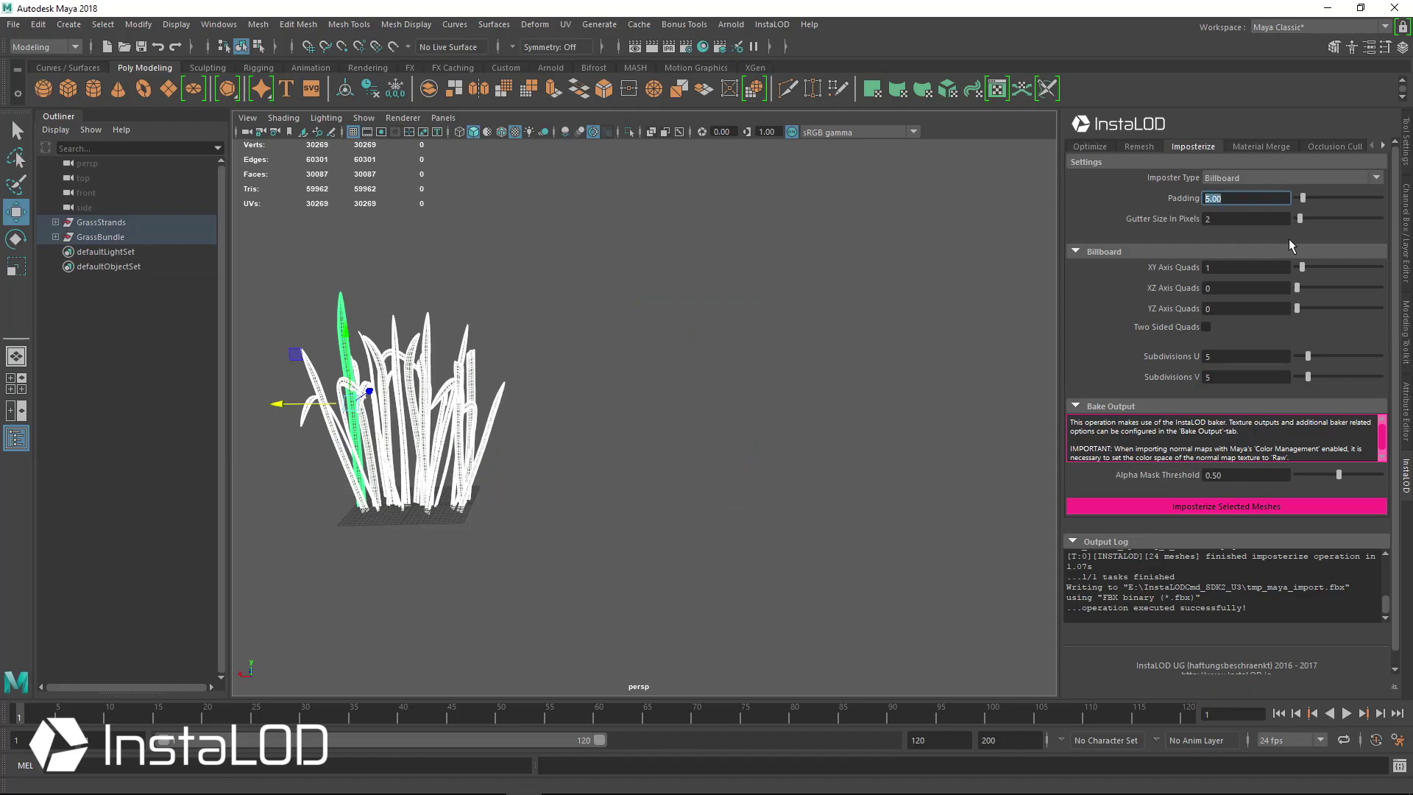
pyautogui.click(1212, 357)
pyautogui.press('Tab')
pyautogui.write('1')
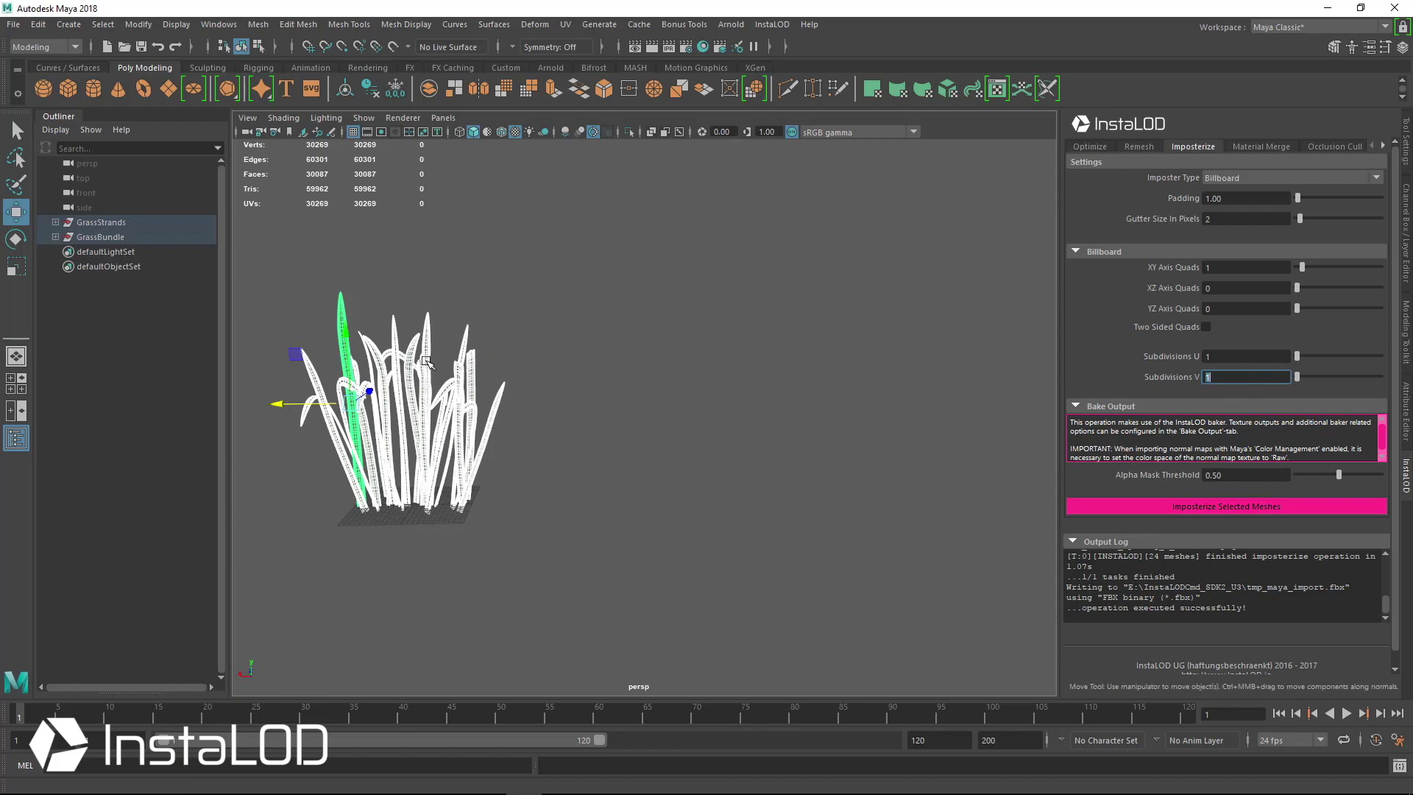
# Imposterize the selected grass strands and move the resulting billboard well to the side of the original grass
pyautogui.scroll(5, 427, 362)
pyautogui.click(1258, 508)
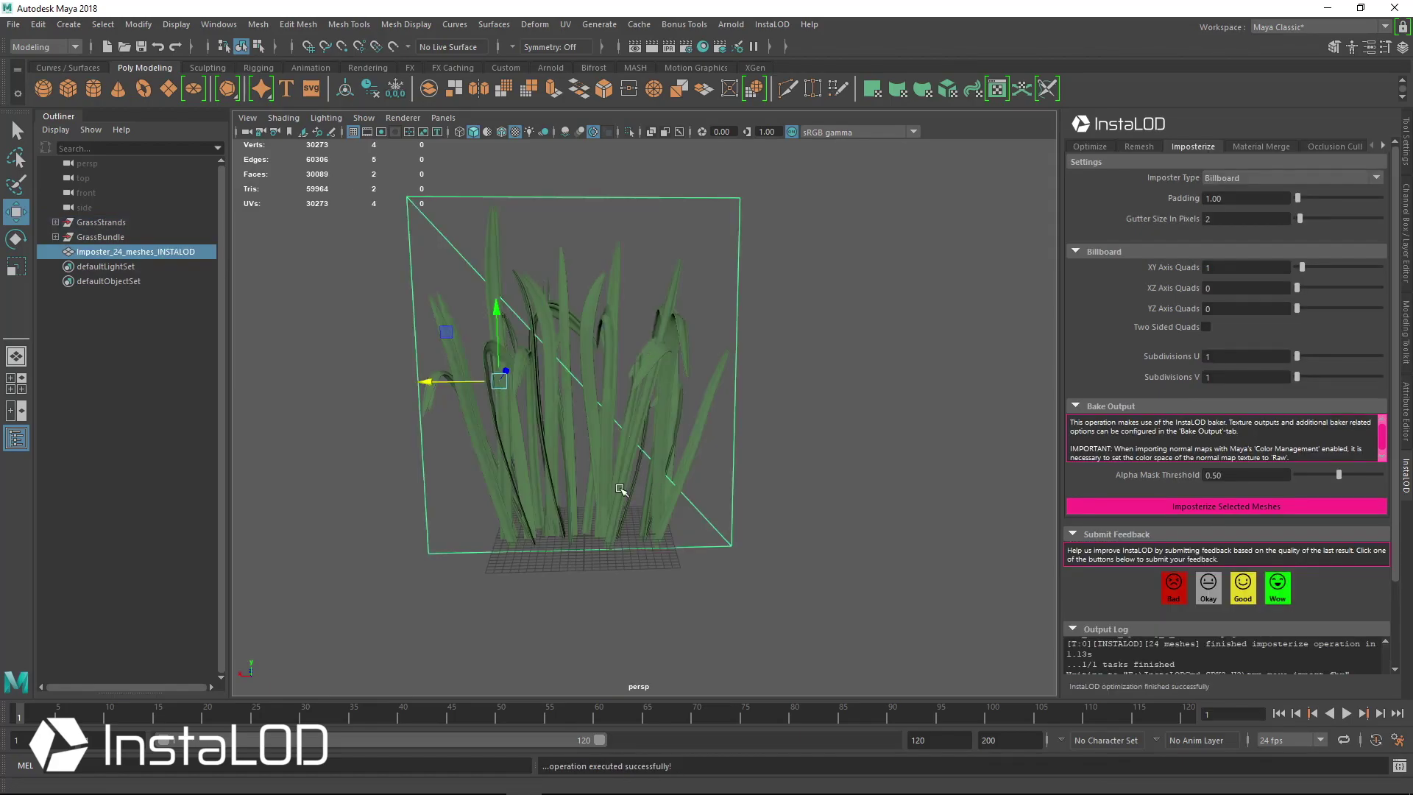
pyautogui.moveTo(482, 381); pyautogui.dragTo(867, 392)
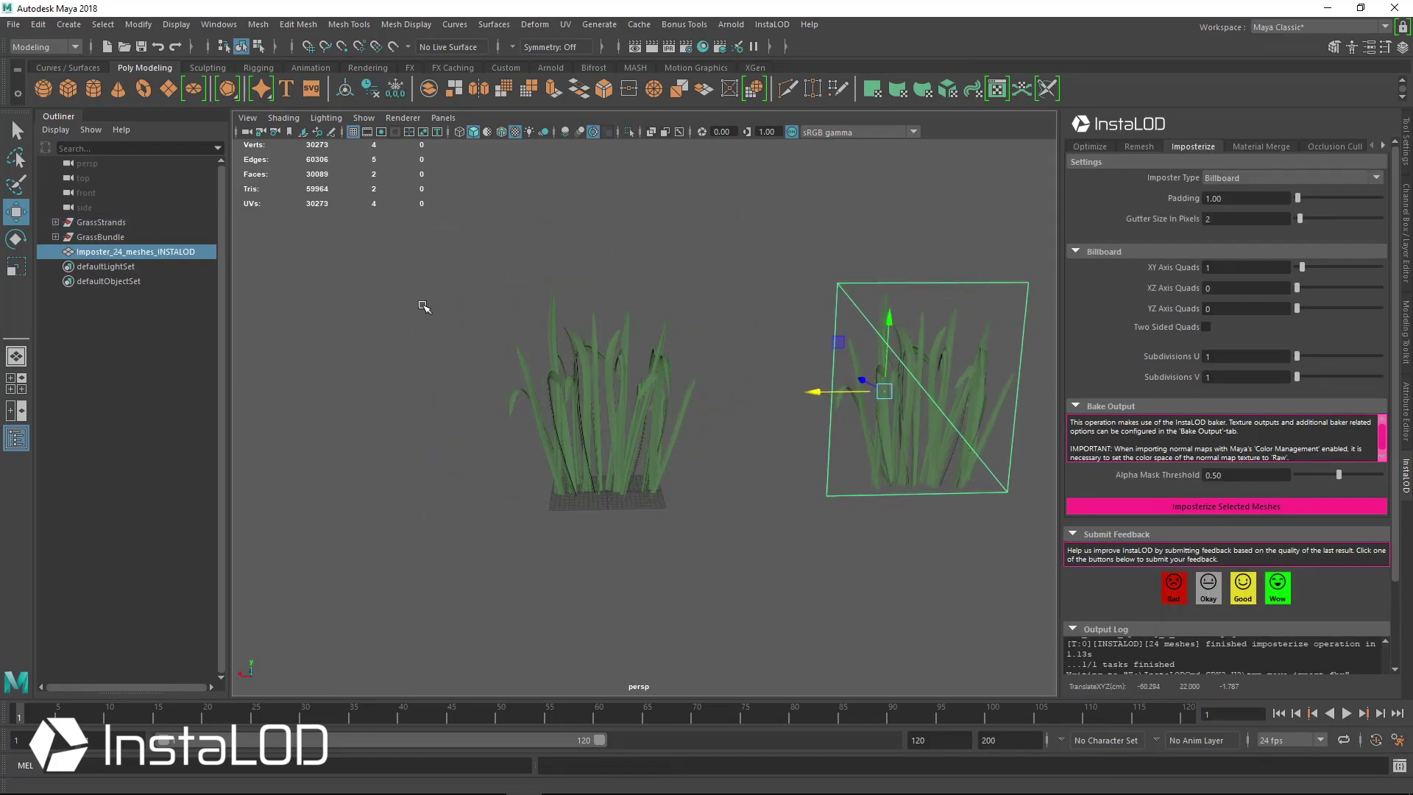
# Rename the new grass billboard to "a"
pyautogui.doubleClick(197, 253)
pyautogui.write('a')
pyautogui.press('Return')
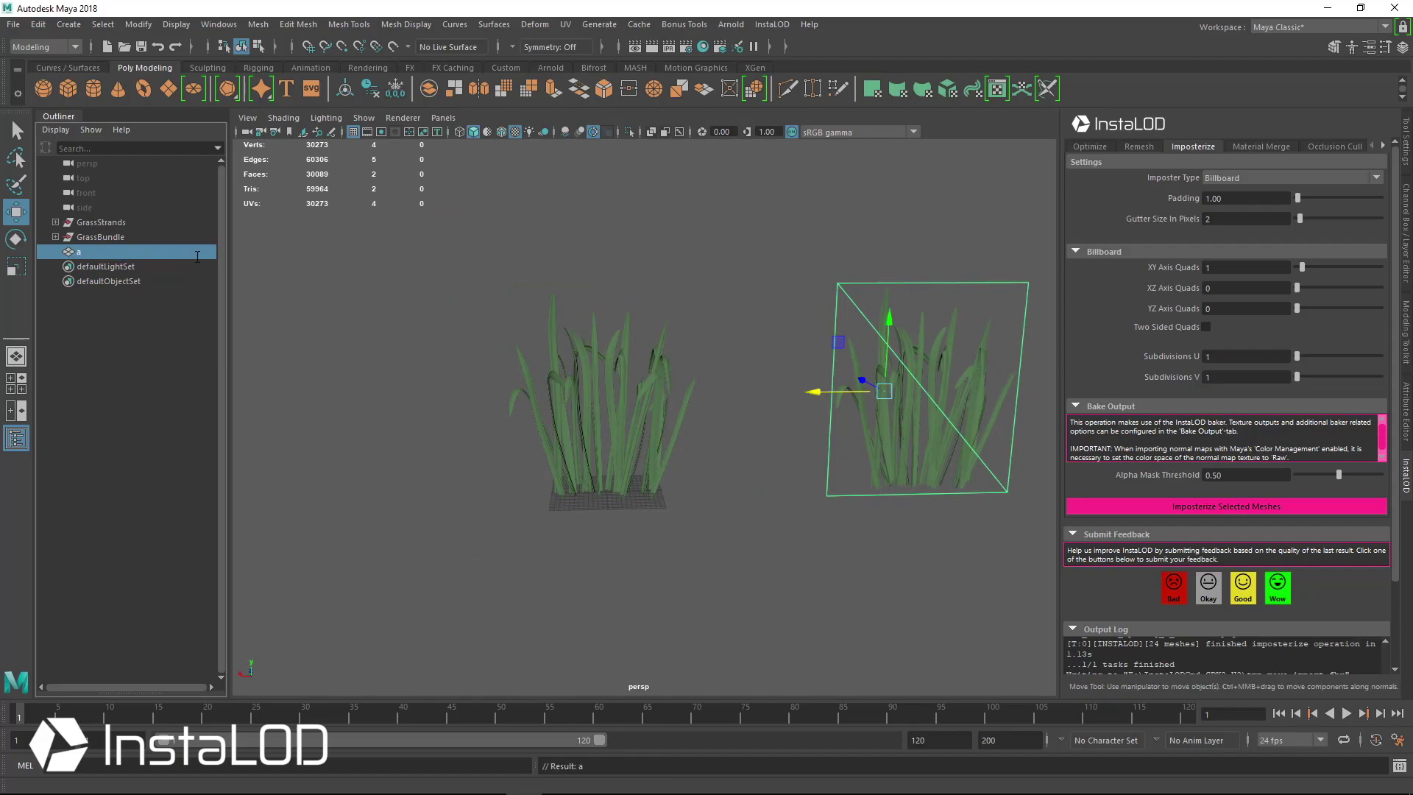
# Select all the original grass strands, rotate them about the vertical axis, and clear the selection
pyautogui.keyDown('alt'); pyautogui.moveTo(567, 372); pyautogui.dragTo(509, 366); pyautogui.keyUp('alt')
pyautogui.moveTo(394, 277); pyautogui.dragTo(634, 496)
pyautogui.press('e')
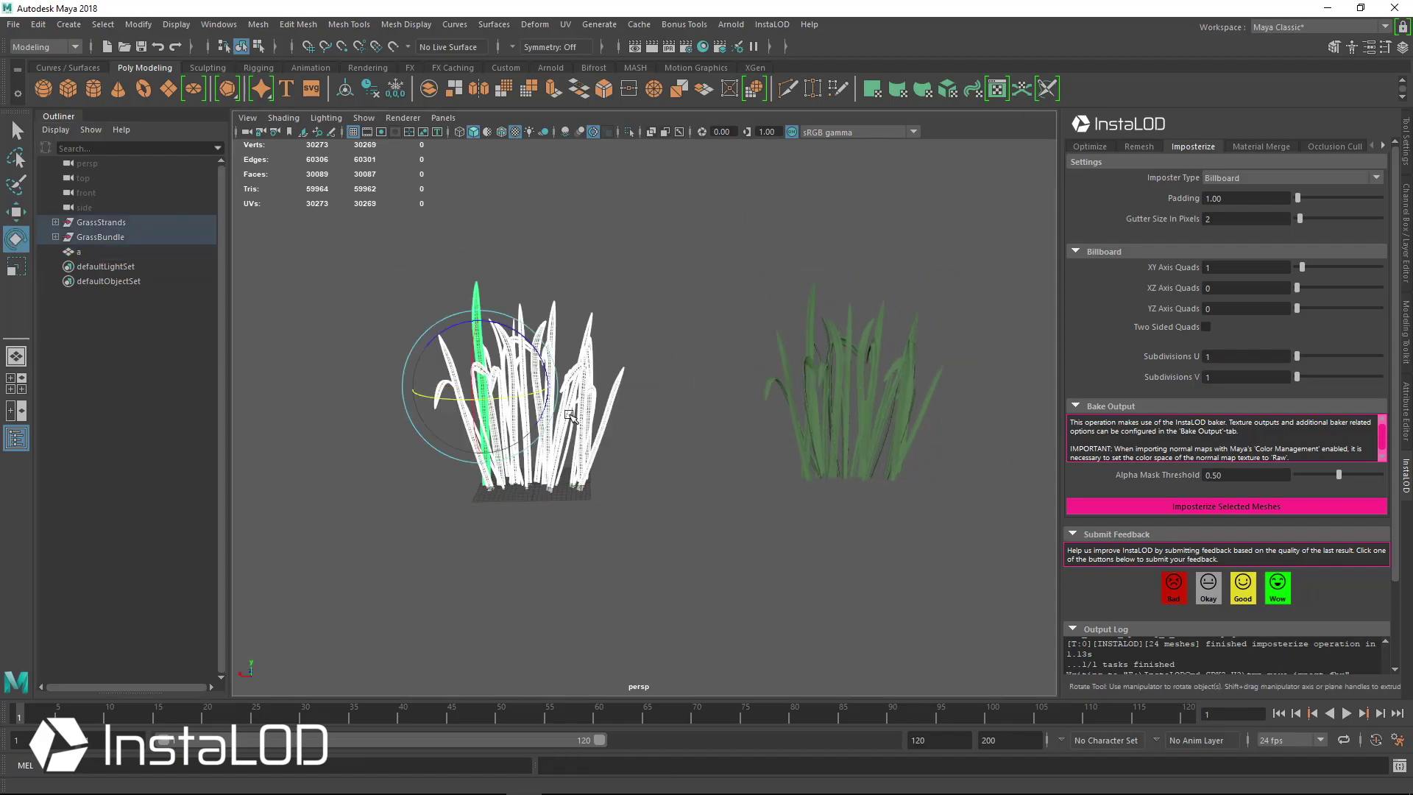
pyautogui.moveTo(536, 398); pyautogui.dragTo(488, 399)
pyautogui.press('q')
pyautogui.moveTo(645, 410); pyautogui.dragTo(482, 419)
pyautogui.press('w')
pyautogui.click(588, 400)
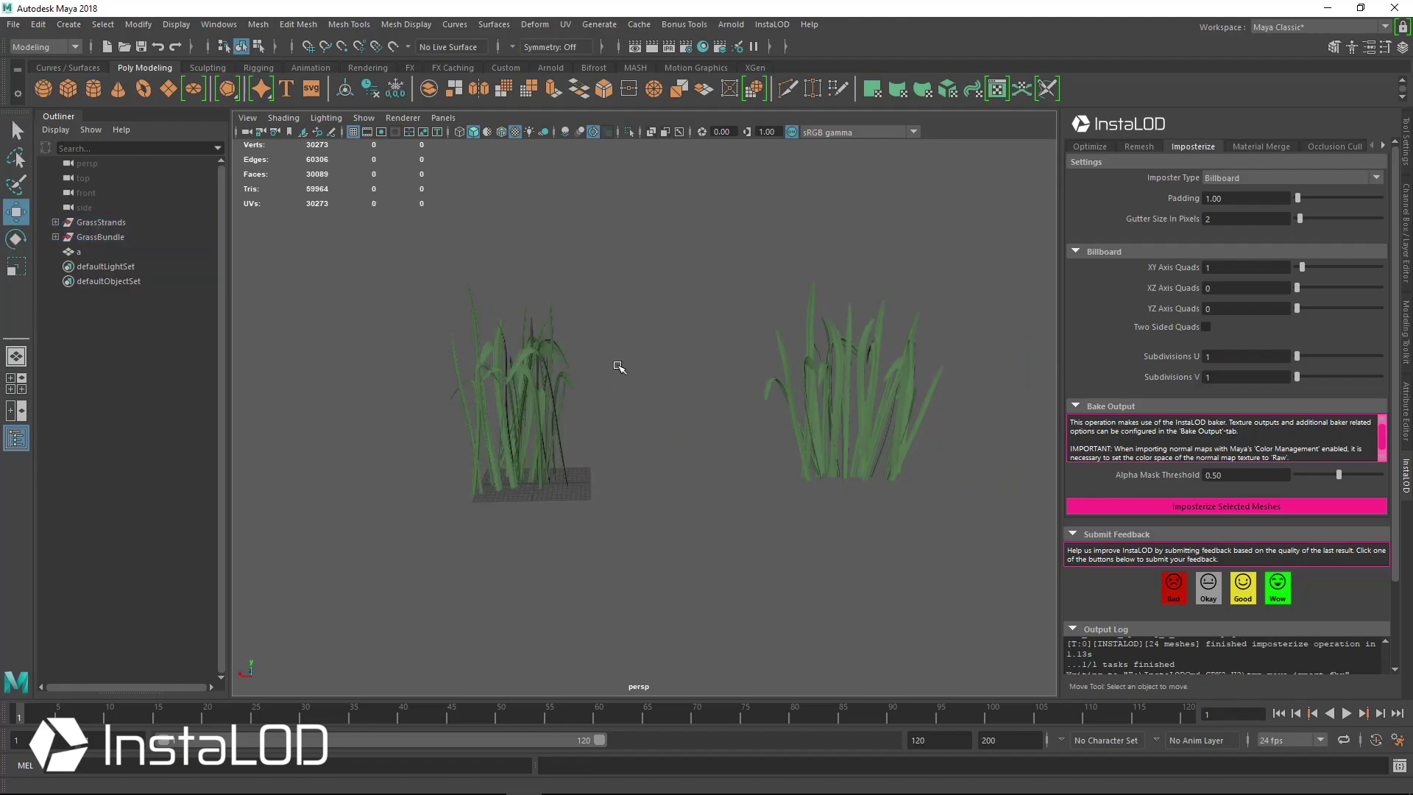
# Imposterize all the original grass strands and move the new billboard beside billboard a
pyautogui.moveTo(639, 482); pyautogui.dragTo(463, 318)
pyautogui.keyDown('alt'); pyautogui.moveTo(702, 494); pyautogui.dragTo(681, 471); pyautogui.keyUp('alt')
pyautogui.click(1232, 507)
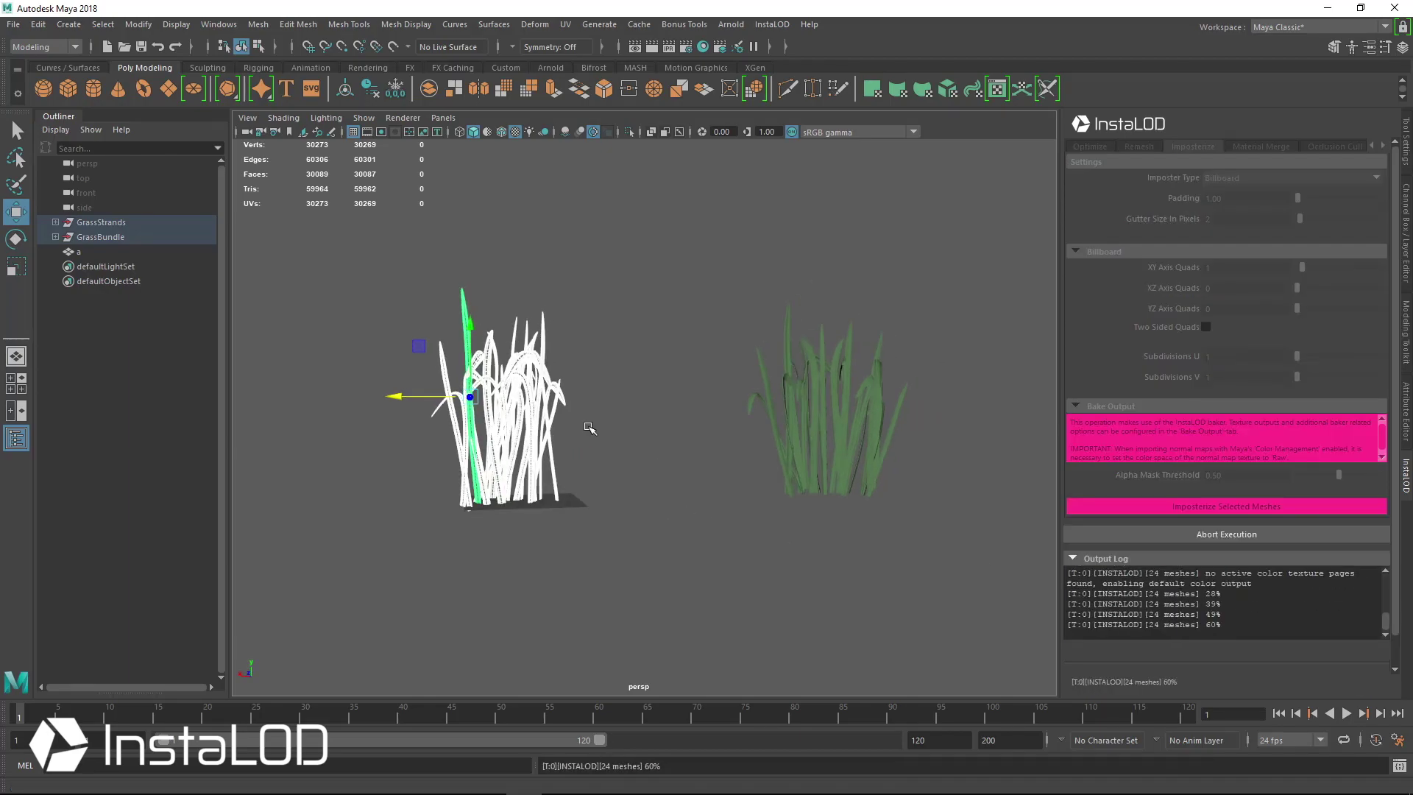
pyautogui.moveTo(426, 390); pyautogui.dragTo(935, 398)
# Rename the second grass billboard to "b"
pyautogui.doubleClick(140, 268)
pyautogui.write('b')
pyautogui.press('Return')
# Select all the original grass strands again and rotate them about the vertical axis
pyautogui.click(386, 324)
pyautogui.moveTo(373, 294); pyautogui.dragTo(658, 526)
pyautogui.press('e')
pyautogui.moveTo(487, 396); pyautogui.dragTo(574, 398)
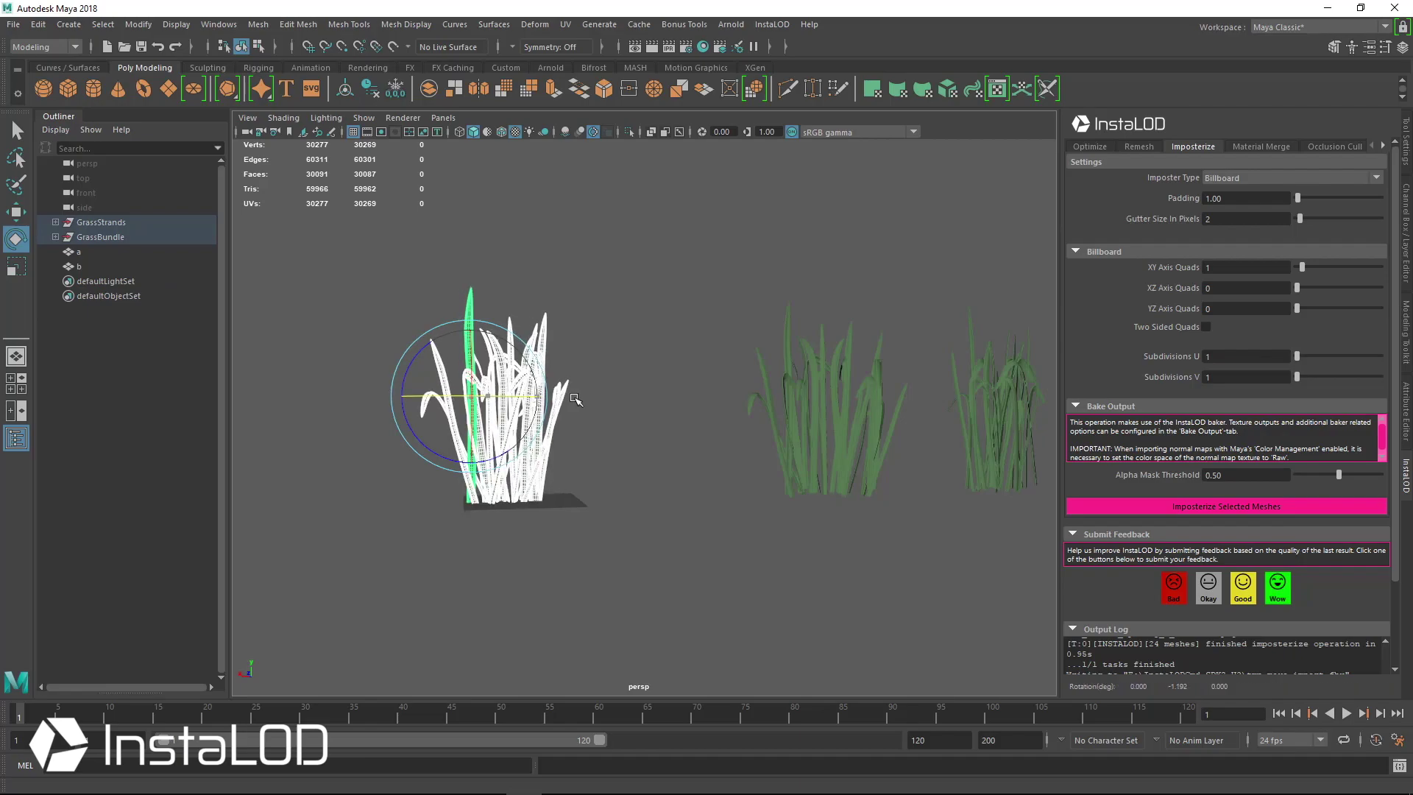
pyautogui.moveTo(482, 397); pyautogui.dragTo(531, 393)
# Select the right-hand group of original strands and tilt it outward from the clump
pyautogui.press('q')
pyautogui.moveTo(581, 482); pyautogui.dragTo(527, 512)
pyautogui.press('r')
pyautogui.press('w')
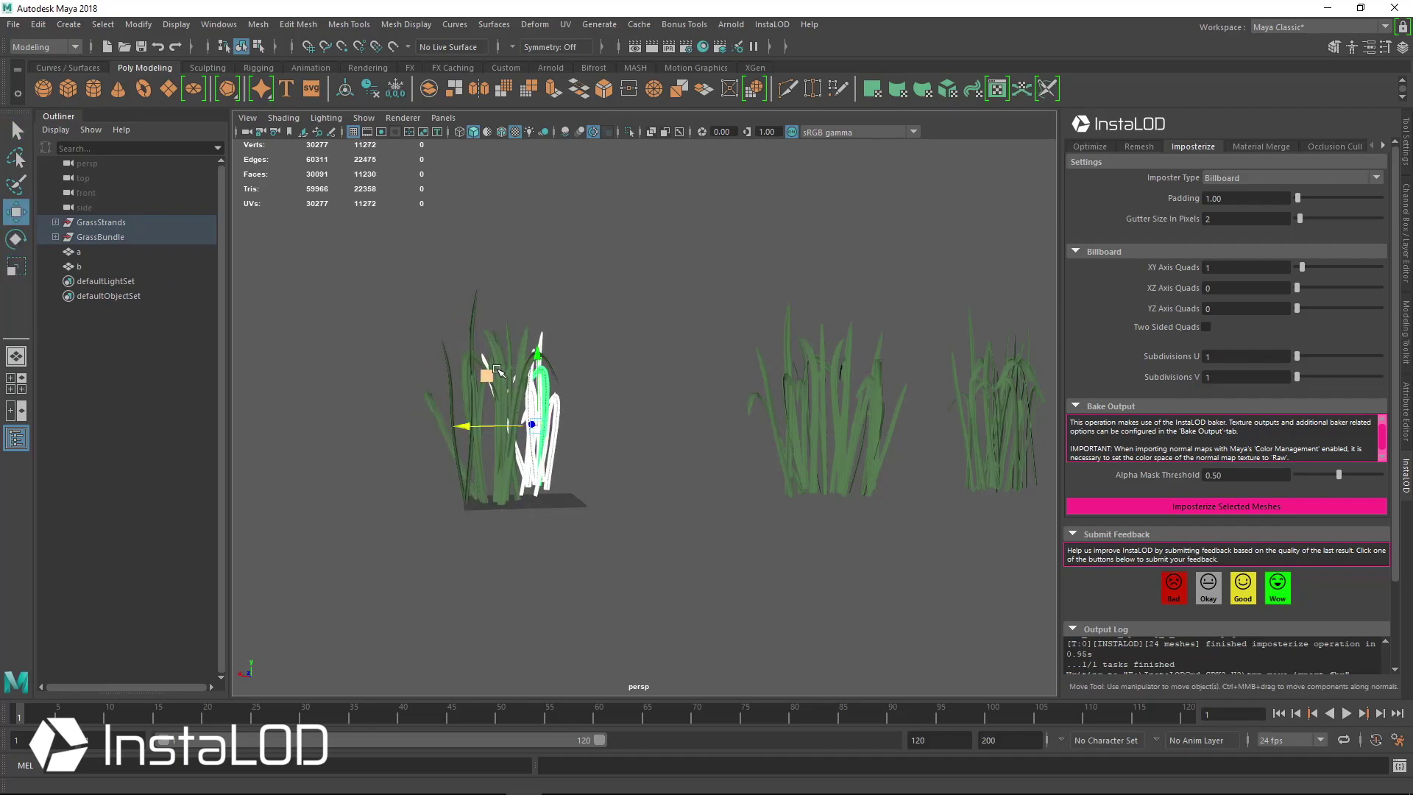
pyautogui.press('e')
pyautogui.moveTo(509, 372); pyautogui.dragTo(507, 454)
pyautogui.scroll(3, 507, 455)
pyautogui.keyDown('alt'); pyautogui.moveTo(507, 455); pyautogui.dragTo(531, 444, button='middle'); pyautogui.keyUp('alt')
# Tilt the left-hand group of original strands outward and lower it slightly
pyautogui.press('q')
pyautogui.moveTo(337, 517); pyautogui.dragTo(459, 456)
pyautogui.press('e')
pyautogui.moveTo(487, 340)
pyautogui.mouseDown()
pyautogui.moveTo(506, 357)
pyautogui.moveTo(496, 341)
pyautogui.mouseUp()
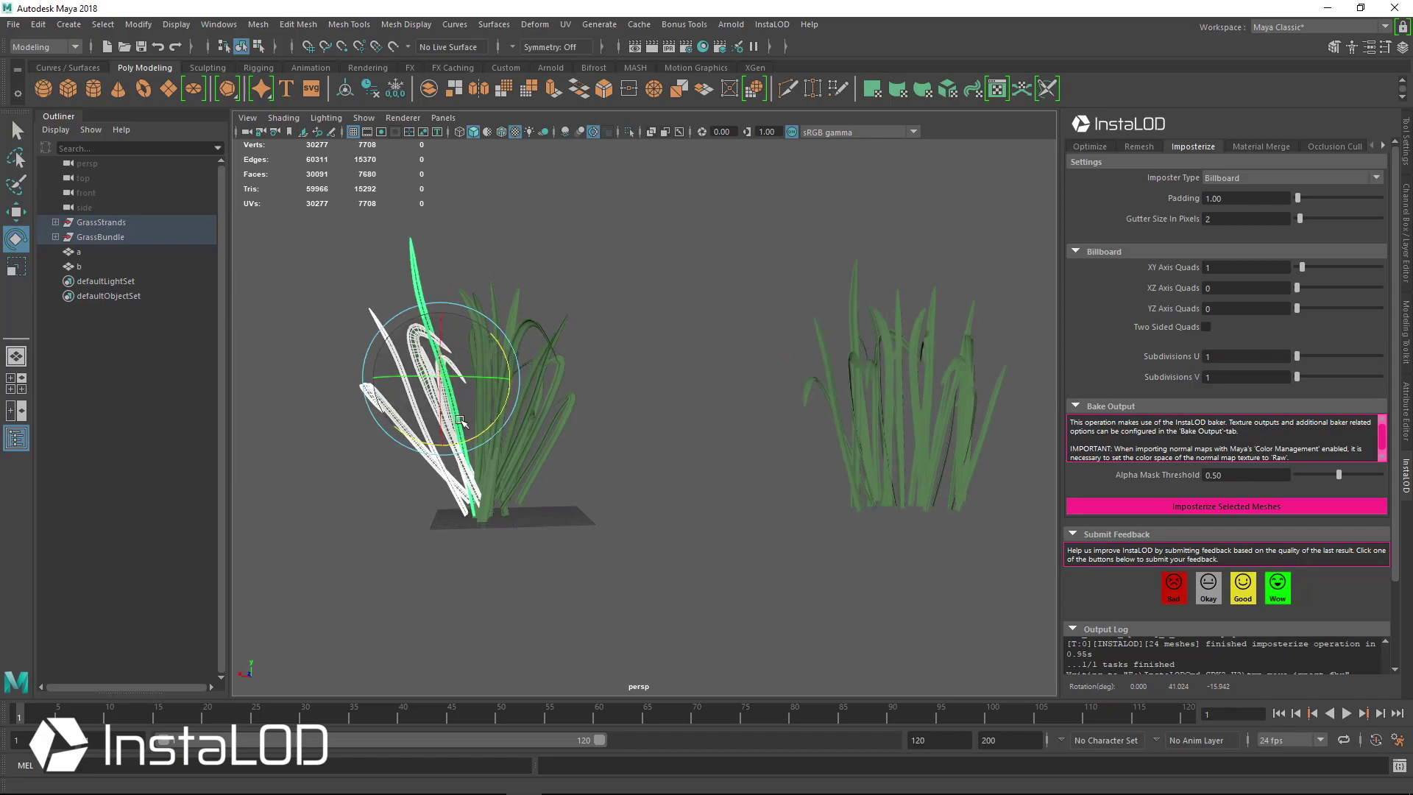
pyautogui.press('w')
pyautogui.moveTo(387, 327); pyautogui.dragTo(387, 335)
# Tilt the middle strands to the left, shift them sideways within the clump, and clear the selection
pyautogui.click(488, 370)
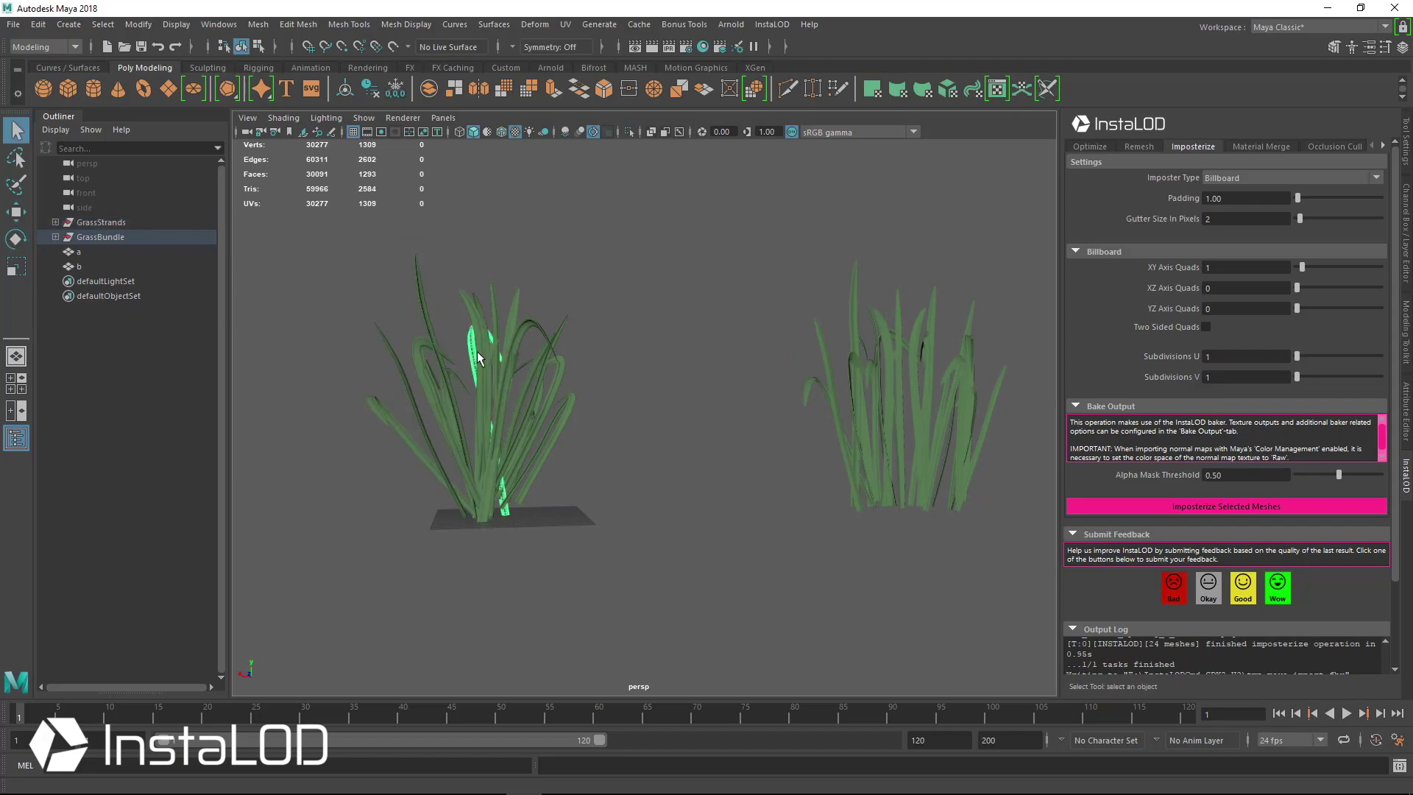
pyautogui.press('e')
pyautogui.moveTo(469, 351); pyautogui.dragTo(458, 356)
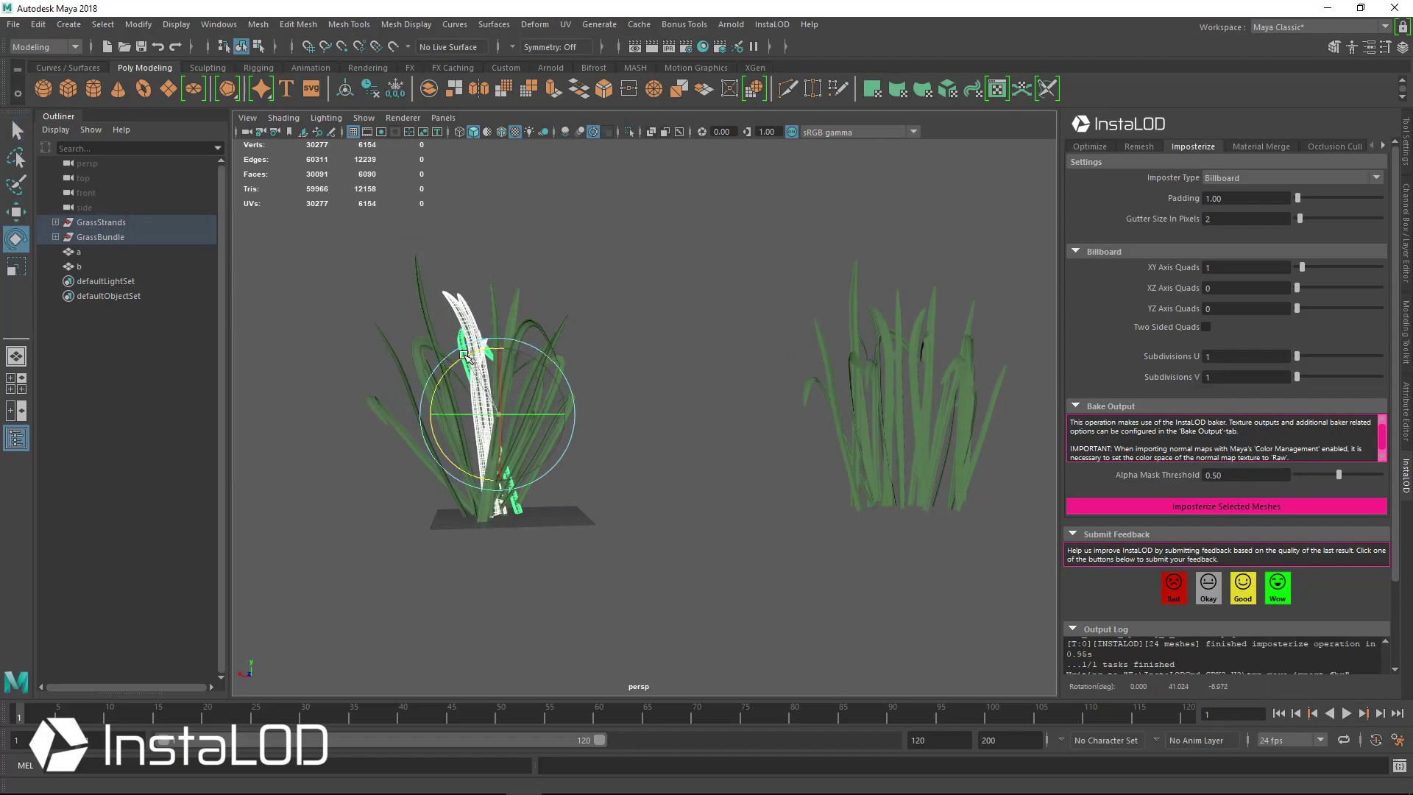
pyautogui.press('w')
pyautogui.moveTo(470, 413); pyautogui.dragTo(454, 412)
pyautogui.press('q')
pyautogui.click(532, 496)
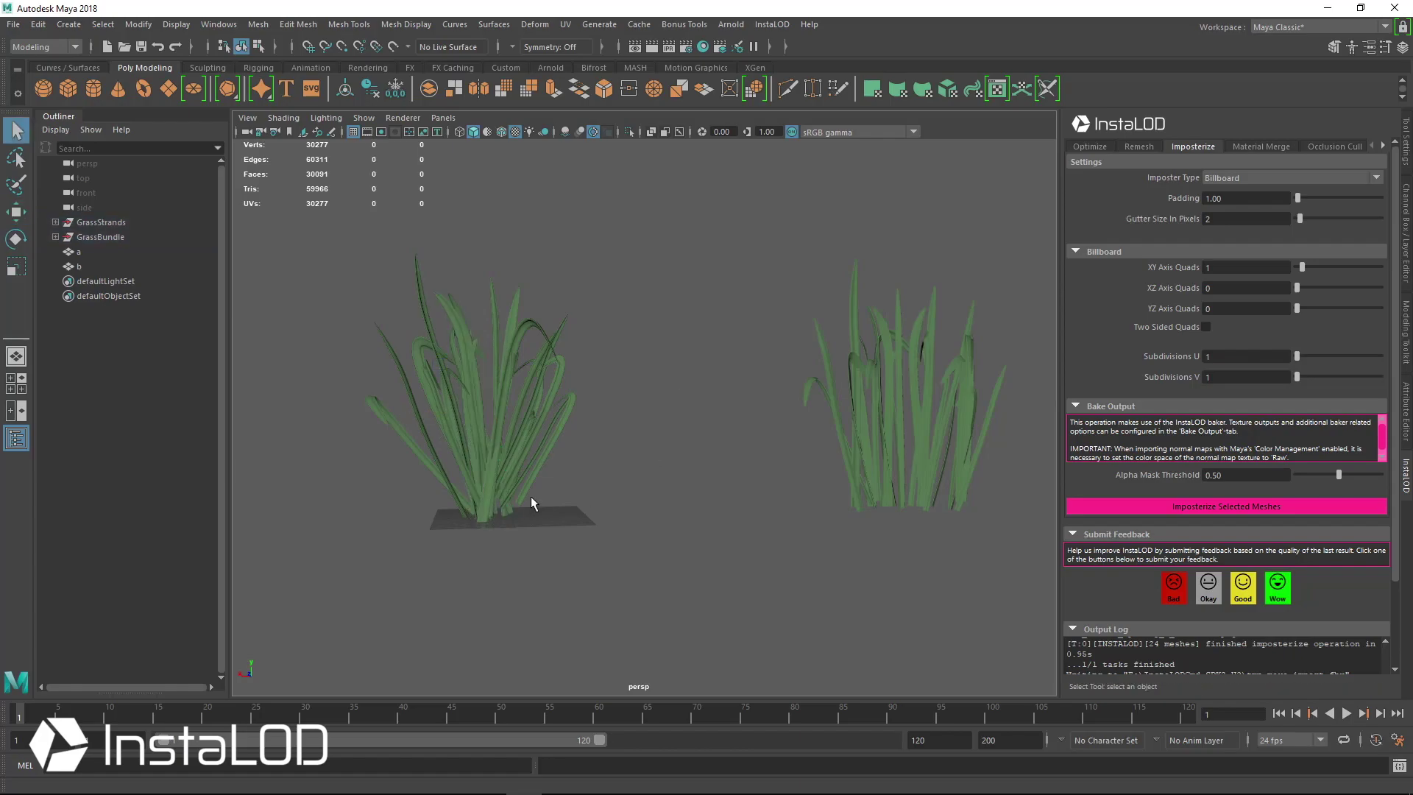
# Lower the right-hand group of tilted strands slightly and clear the selection
pyautogui.moveTo(514, 436); pyautogui.dragTo(514, 438)
pyautogui.press('w')
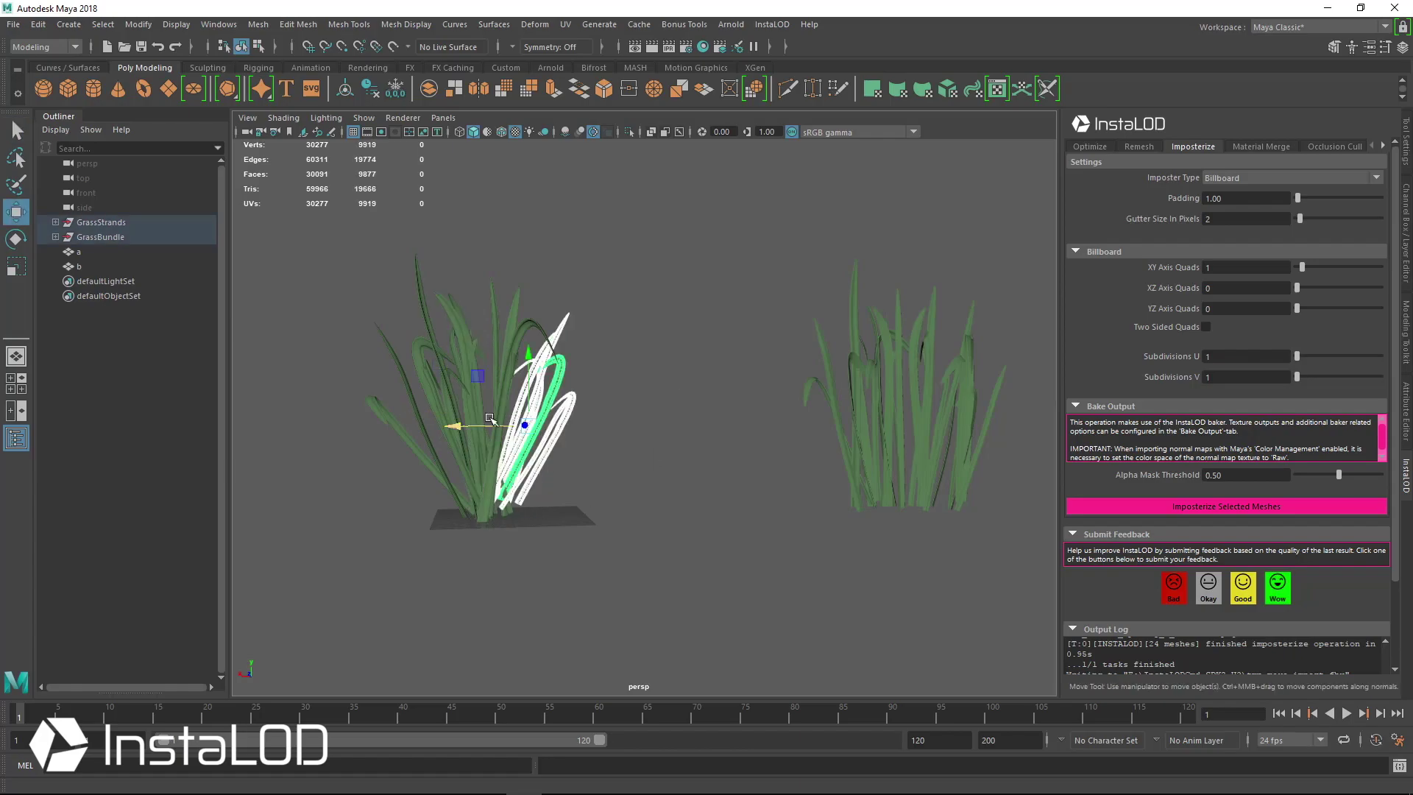
pyautogui.moveTo(479, 377); pyautogui.dragTo(479, 392)
pyautogui.press('q')
pyautogui.click(643, 431)
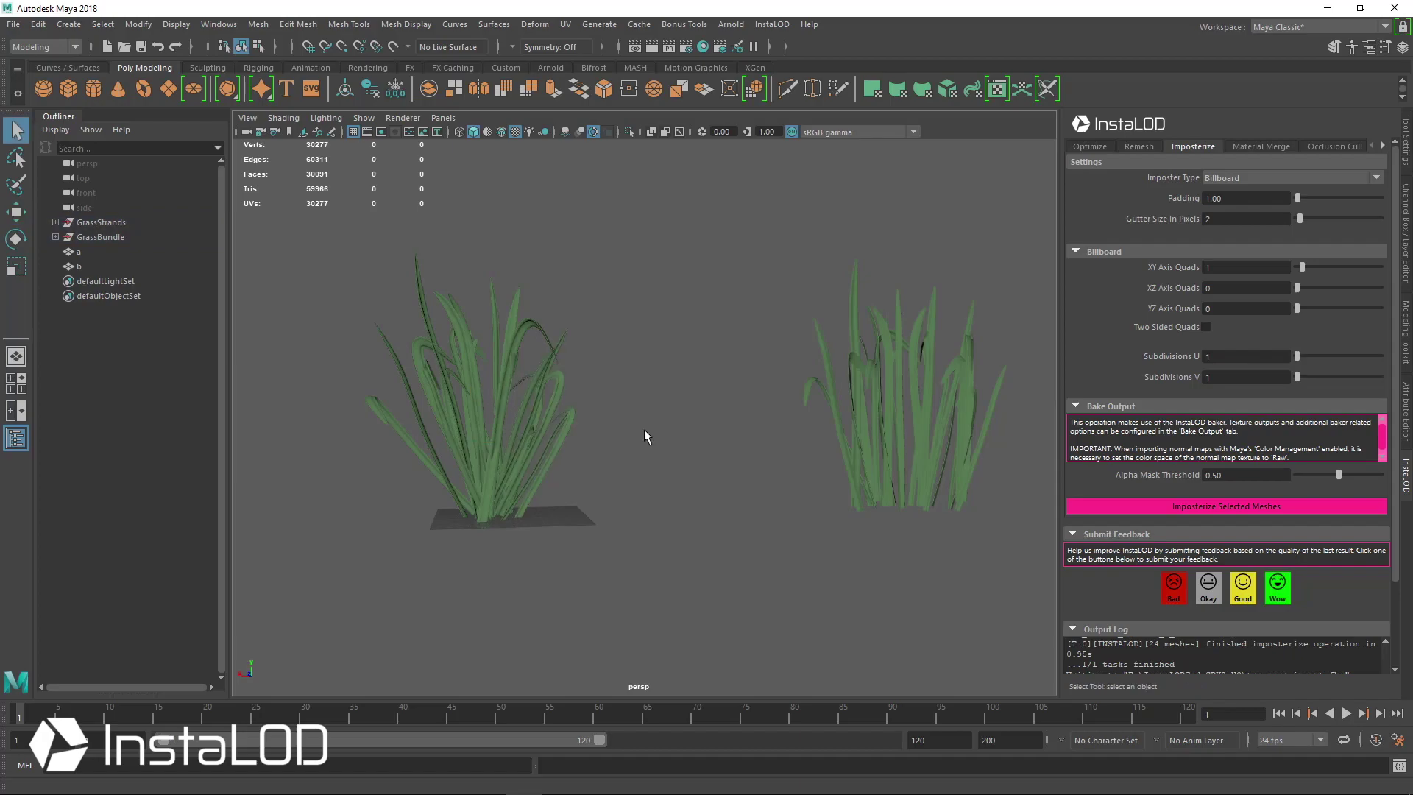
# Imposterize all the fanned-out grass strands and move the resulting billboard above the two earlier ones
pyautogui.scroll(2, 619, 452)
pyautogui.keyDown('alt'); pyautogui.moveTo(643, 431); pyautogui.dragTo(508, 353); pyautogui.keyUp('alt')
pyautogui.moveTo(441, 309); pyautogui.dragTo(649, 512)
pyautogui.click(1249, 506)
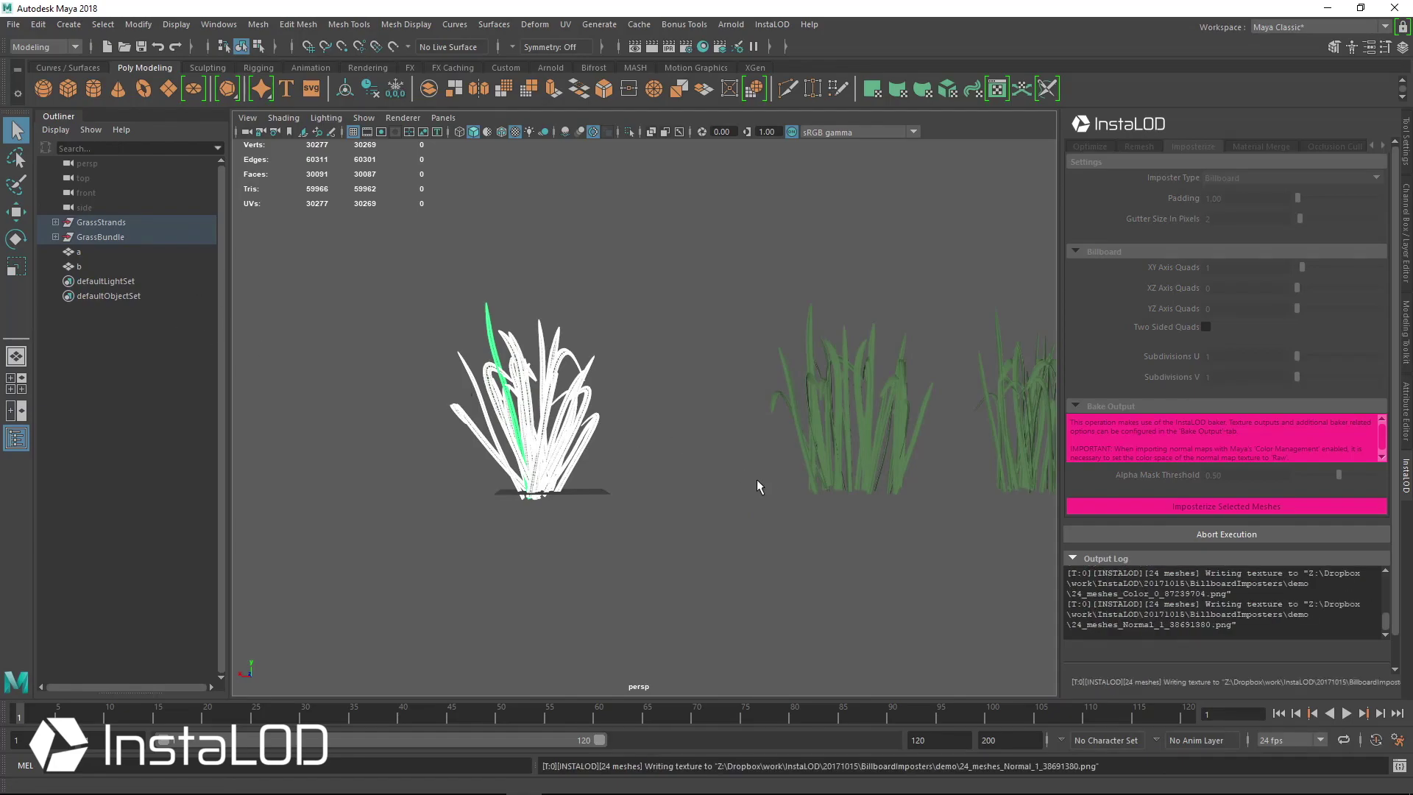
pyautogui.keyDown('alt'); pyautogui.moveTo(719, 480); pyautogui.dragTo(579, 505, button='middle'); pyautogui.keyUp('alt')
pyautogui.press('w')
pyautogui.moveTo(313, 369); pyautogui.dragTo(741, 149)
# Rename the fanned-out grass billboard to "c"
pyautogui.doubleClick(123, 284)
pyautogui.write('c')
pyautogui.press('Return')
# Select the whole fanned-out strand clump and rotate it to a new orientation
pyautogui.moveTo(277, 337); pyautogui.dragTo(471, 509)
pyautogui.press('f')
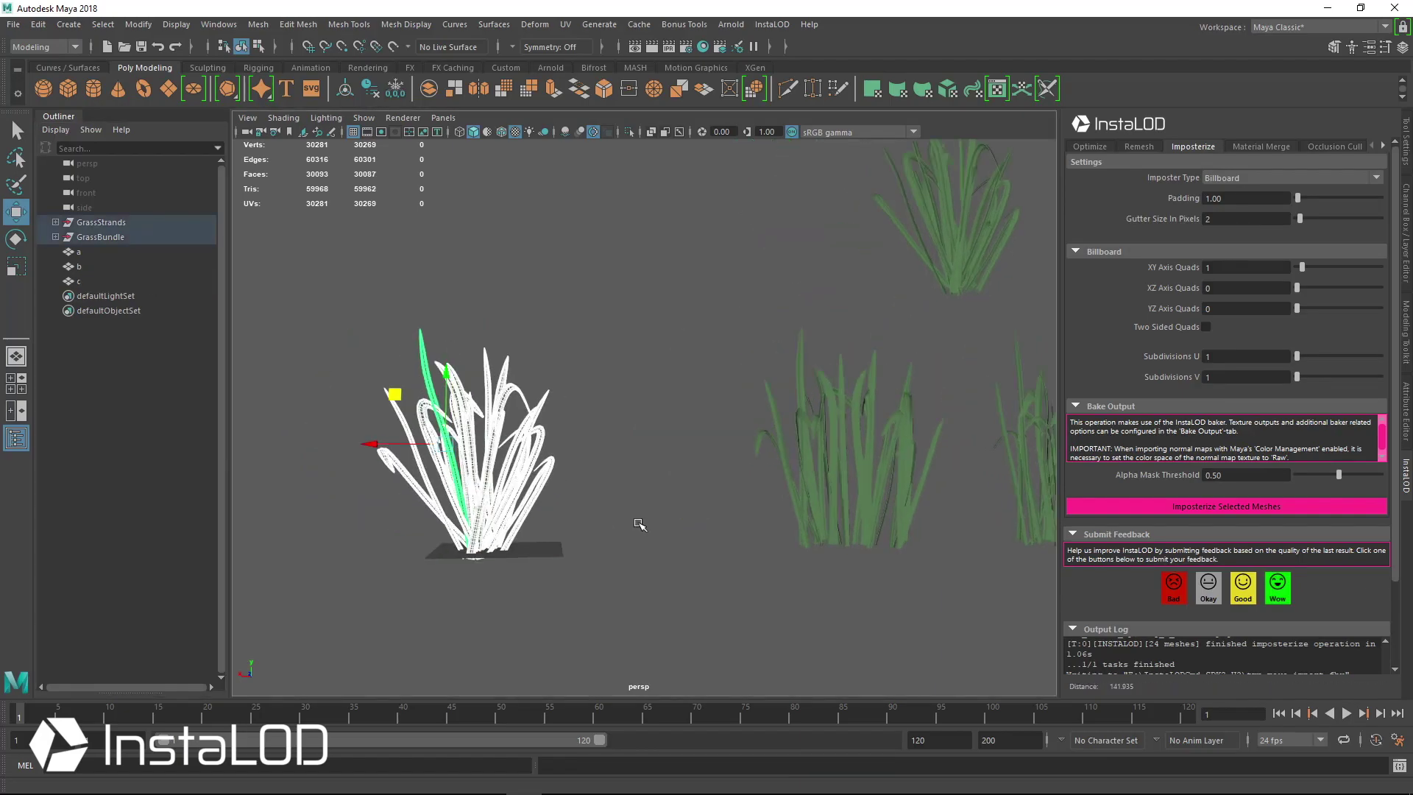
pyautogui.press('e')
pyautogui.moveTo(539, 439); pyautogui.dragTo(589, 484)
# Move one cluster of strands out to the side of the clump and rotate the remaining middle strands
pyautogui.press('w')
pyautogui.press('q')
pyautogui.press('w')
pyautogui.moveTo(512, 424); pyautogui.dragTo(452, 511)
pyautogui.press('r')
pyautogui.press('w')
pyautogui.press('e')
pyautogui.moveTo(498, 459); pyautogui.dragTo(506, 469)
pyautogui.press('w')
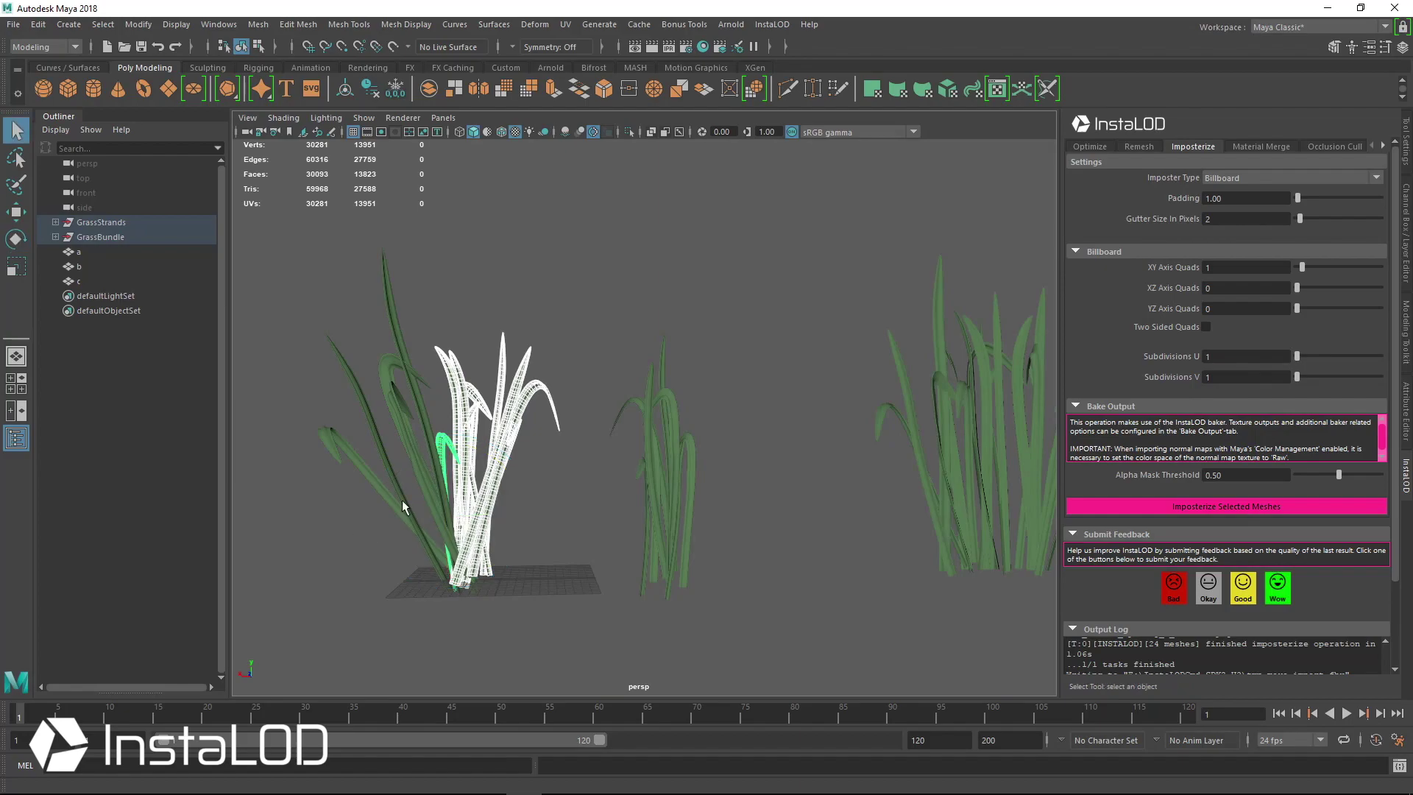
# Scale down the two outer left strands, rotate them more upright, and shift them beside the clump
pyautogui.click(416, 511)
pyautogui.moveTo(408, 500); pyautogui.dragTo(421, 523)
pyautogui.press('r')
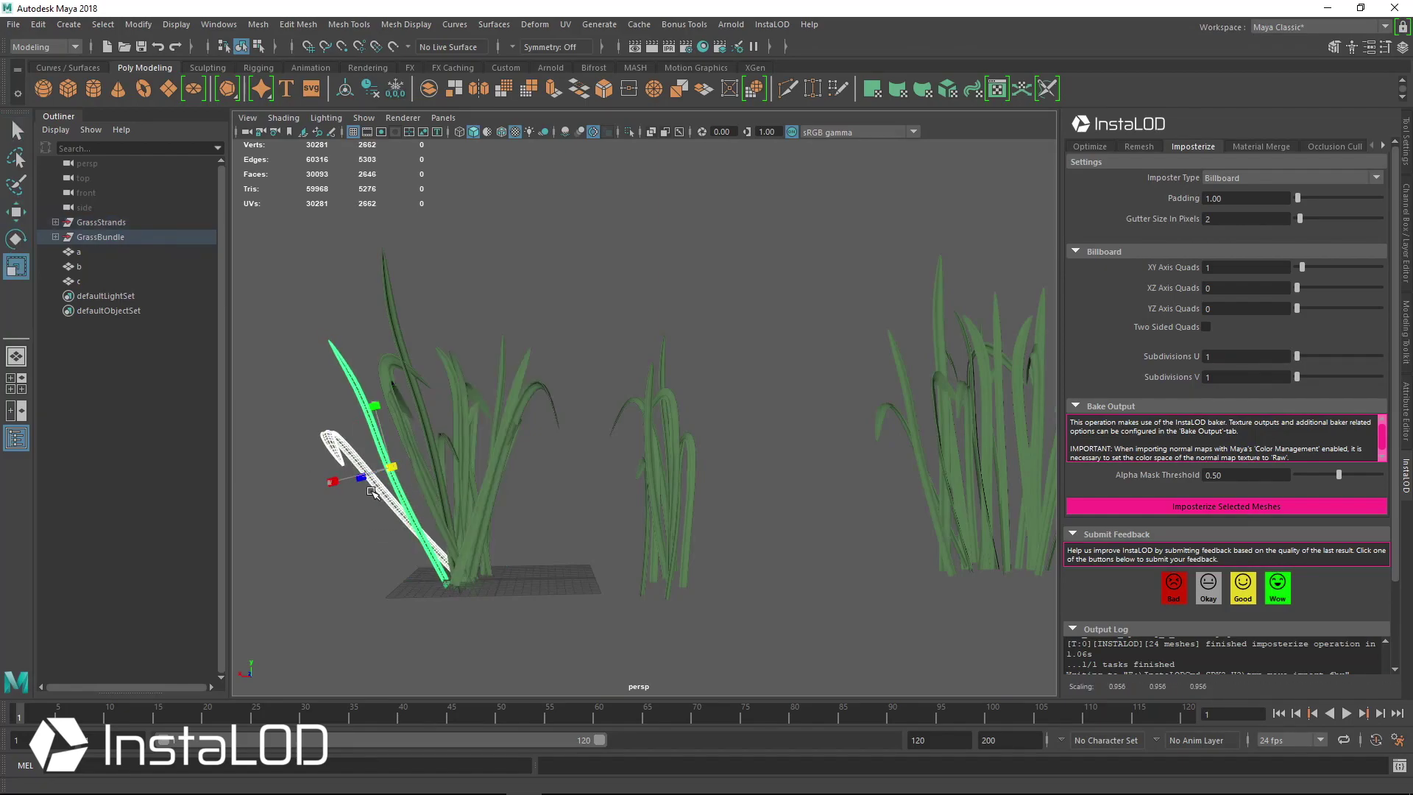
pyautogui.moveTo(392, 468); pyautogui.dragTo(370, 487)
pyautogui.press('e')
pyautogui.moveTo(440, 419); pyautogui.dragTo(454, 434)
pyautogui.press('r')
pyautogui.moveTo(328, 461); pyautogui.dragTo(301, 462)
pyautogui.press('q')
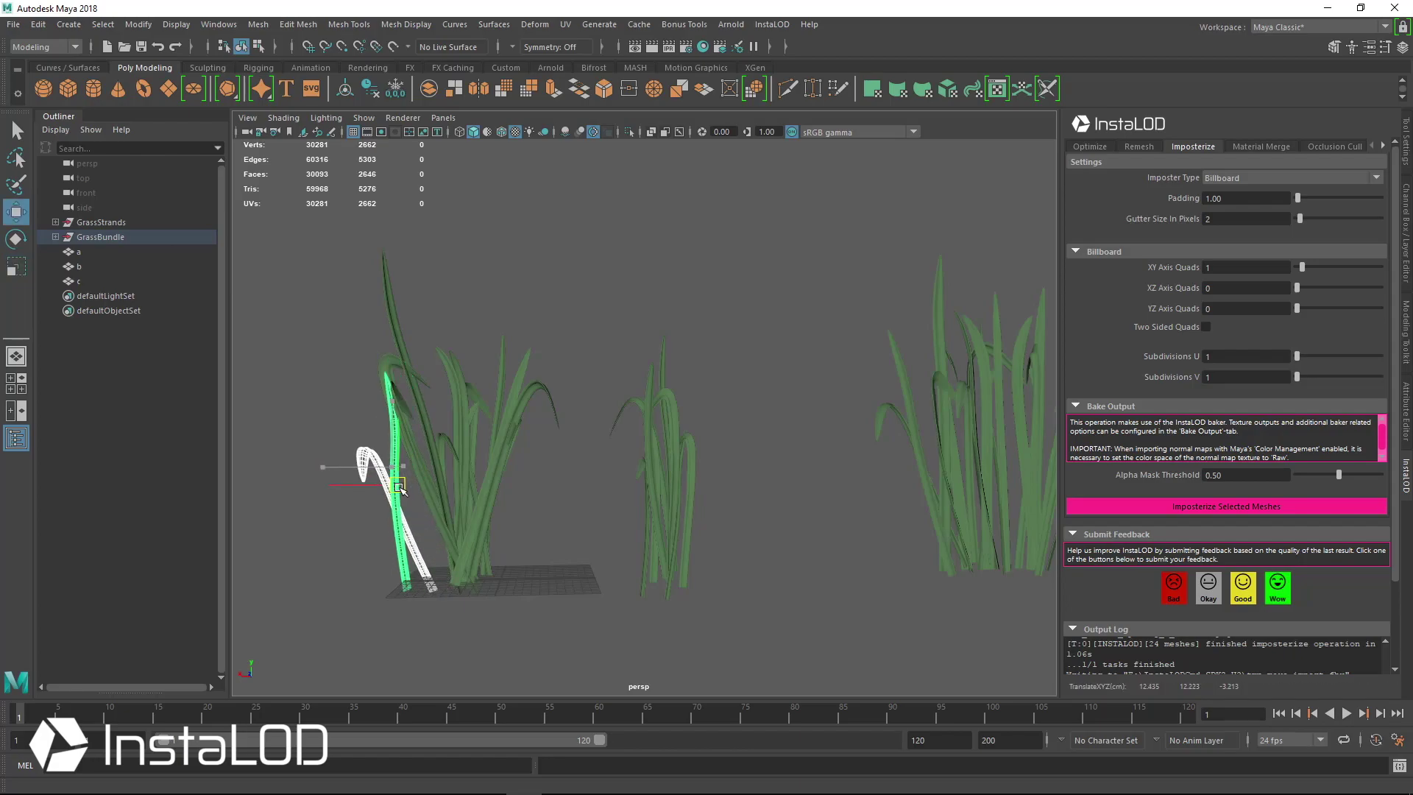
# Fine-tune the placement of the individual outer left strands at the base of the clump
pyautogui.click(453, 587)
pyautogui.keyDown('alt'); pyautogui.moveTo(411, 530); pyautogui.dragTo(383, 494); pyautogui.keyUp('alt')
pyautogui.click(369, 479)
pyautogui.press('e')
pyautogui.press('w')
pyautogui.press('r')
pyautogui.press('w')
pyautogui.press('q')
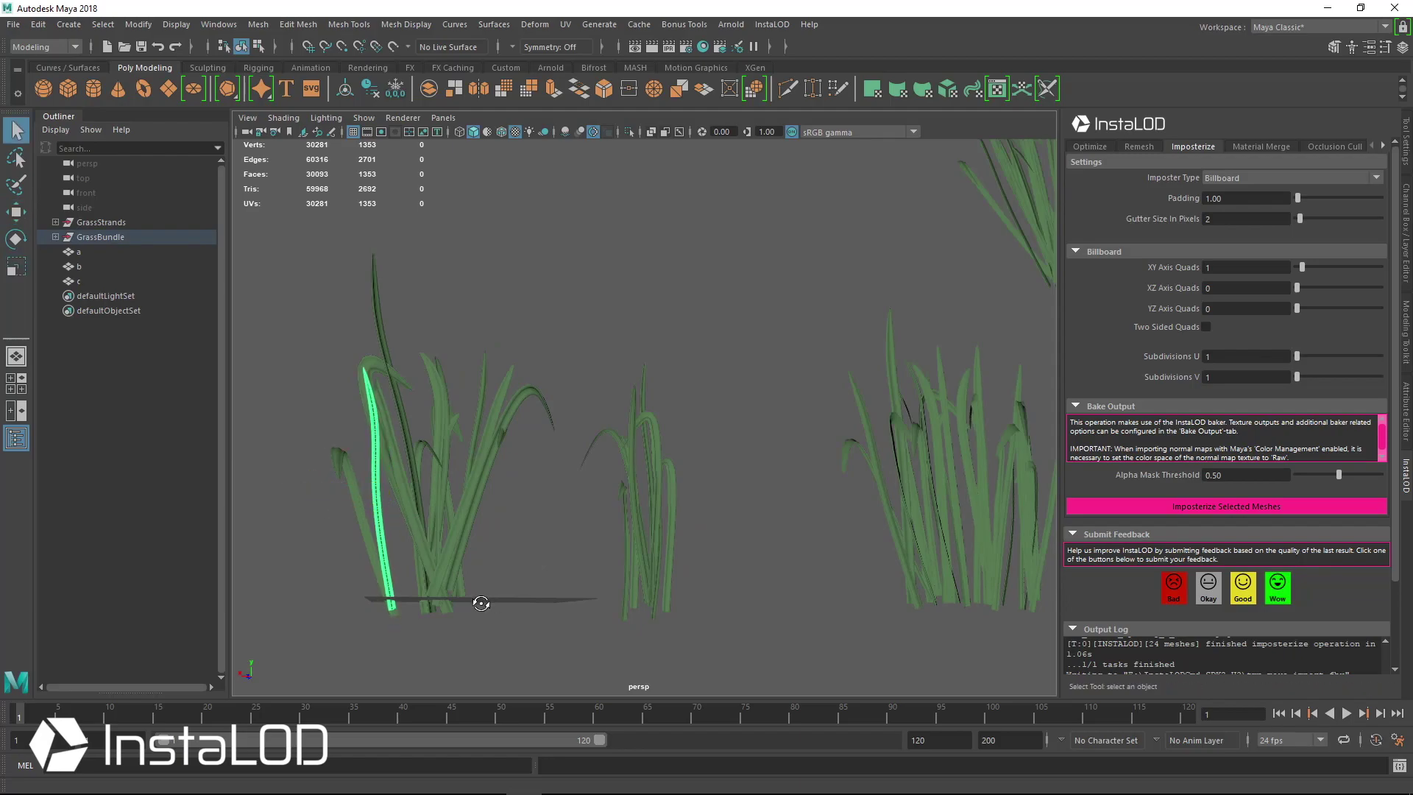
# Scale down the tallest strand of the clump and fit it among the other strands
pyautogui.keyDown('alt'); pyautogui.moveTo(481, 603); pyautogui.dragTo(447, 616, button='right'); pyautogui.keyUp('alt')
pyautogui.moveTo(428, 618); pyautogui.dragTo(554, 501)
pyautogui.keyDown('alt'); pyautogui.moveTo(554, 500); pyautogui.dragTo(438, 527, button='right'); pyautogui.keyUp('alt')
pyautogui.keyDown('alt'); pyautogui.moveTo(438, 526); pyautogui.dragTo(468, 455); pyautogui.keyUp('alt')
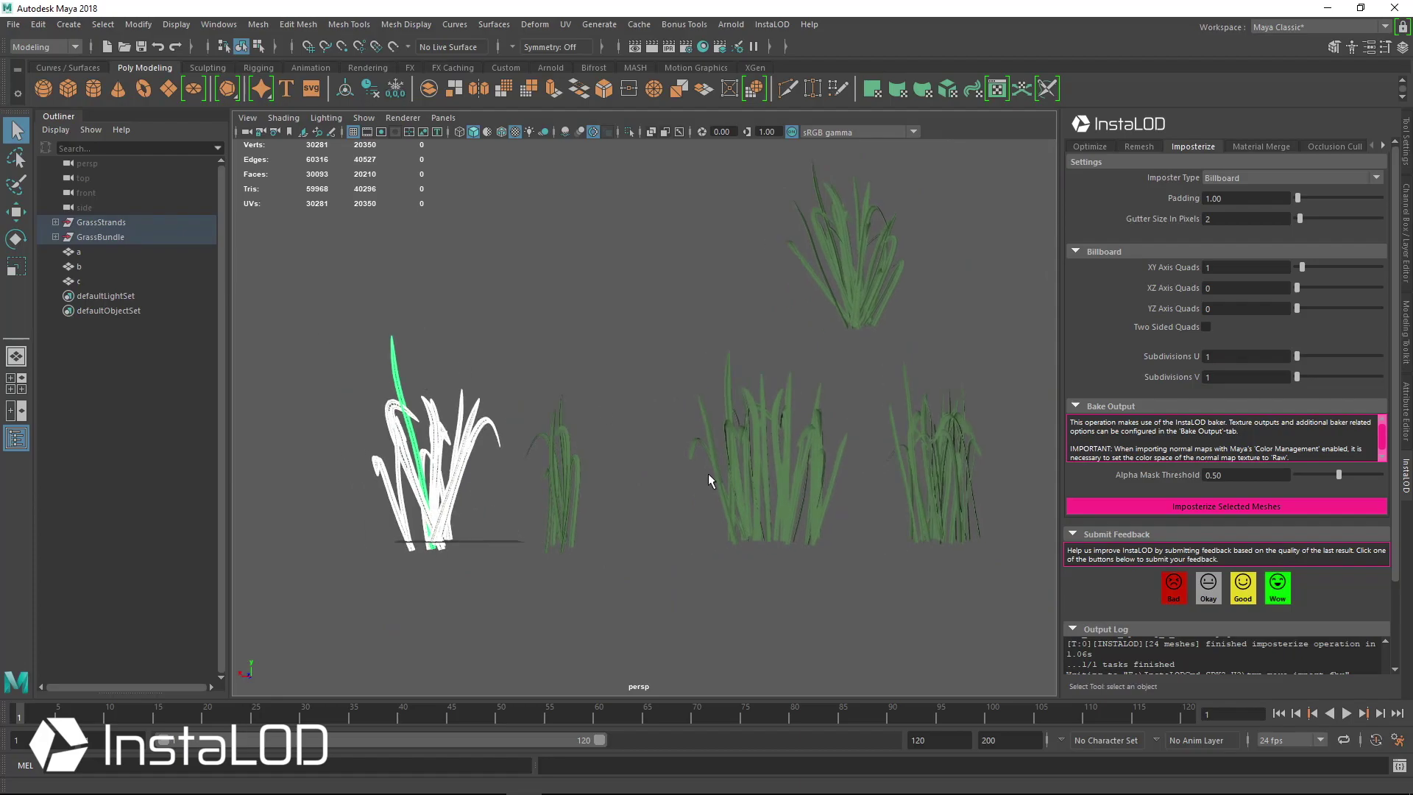
pyautogui.keyDown('shift'); pyautogui.click(447, 469); pyautogui.keyUp('shift')
pyautogui.press('r')
pyautogui.moveTo(409, 443)
pyautogui.mouseDown()
pyautogui.moveTo(386, 449)
pyautogui.moveTo(416, 464)
pyautogui.mouseUp()
pyautogui.press('w')
pyautogui.press('q')
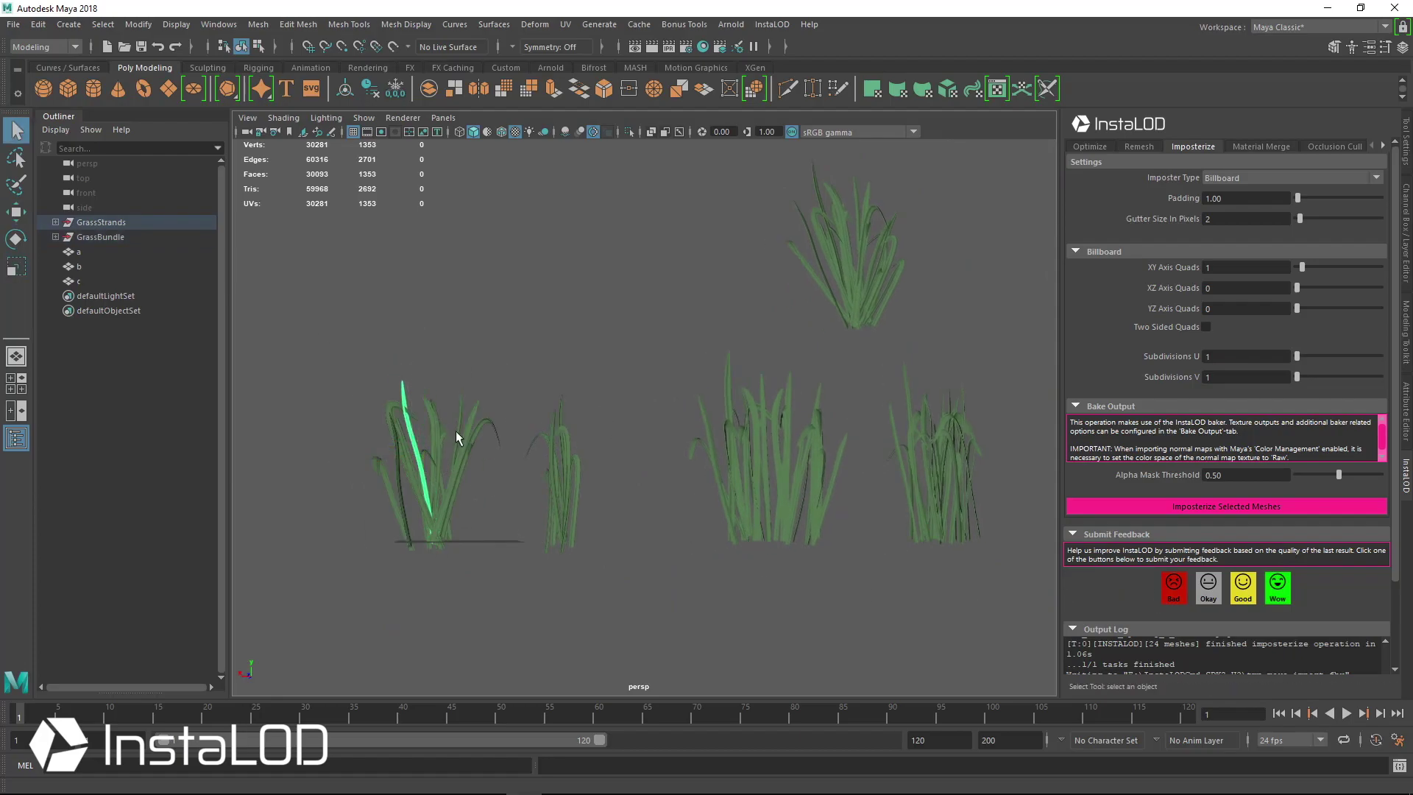
# Try moving the separated strand cluster toward the main clump, and return it to the side
pyautogui.moveTo(527, 335); pyautogui.dragTo(310, 602)
pyautogui.click(492, 548)
pyautogui.moveTo(476, 585); pyautogui.dragTo(259, 356)
pyautogui.moveTo(574, 545); pyautogui.dragTo(650, 476)
pyautogui.moveTo(610, 452); pyautogui.dragTo(533, 549)
pyautogui.press('w')
pyautogui.moveTo(510, 484); pyautogui.dragTo(473, 485)
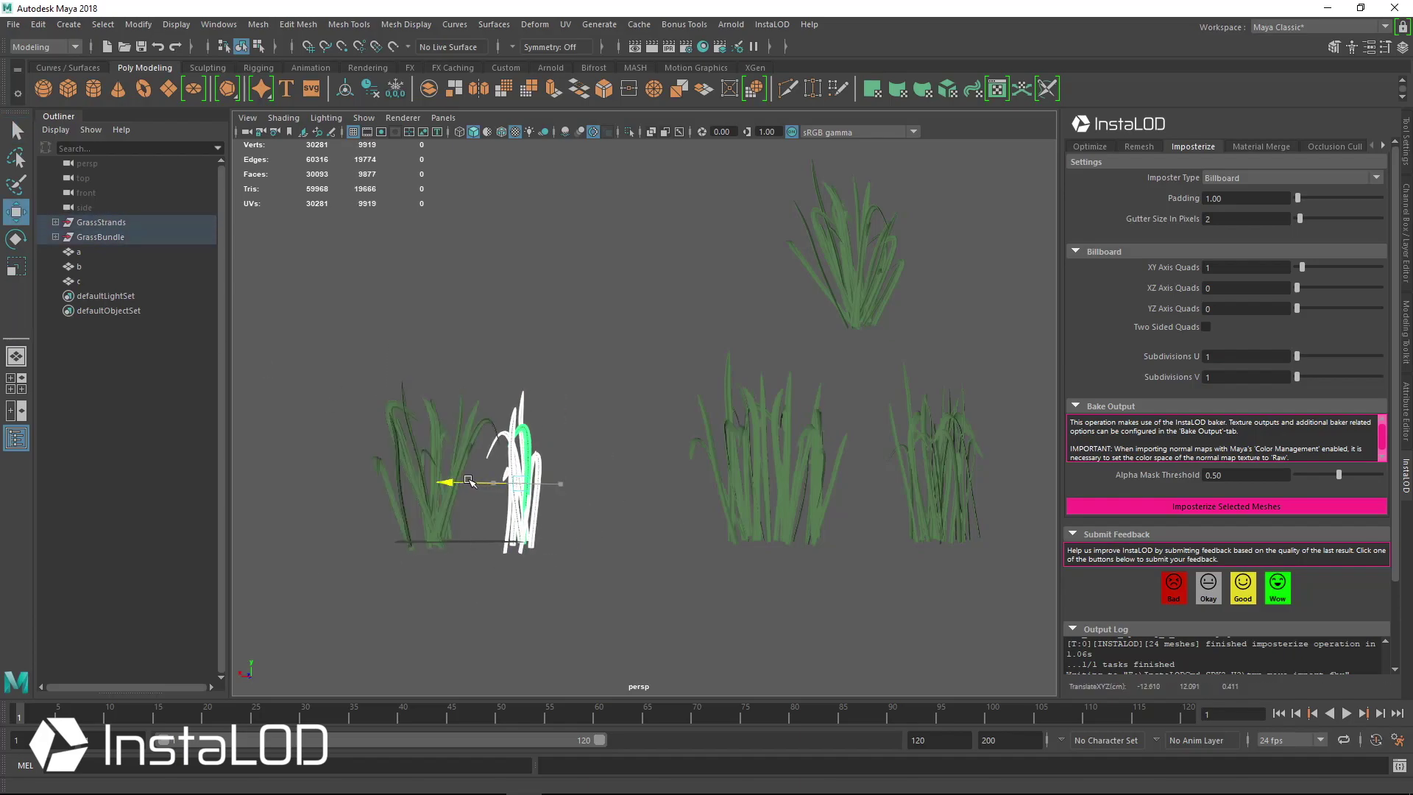
pyautogui.press('q')
pyautogui.click(621, 542)
pyautogui.hotkey('ctrl', 'z')
pyautogui.press('w')
pyautogui.moveTo(481, 483); pyautogui.dragTo(526, 482)
# Imposterize the main strand clump without the separated cluster and move the resulting billboard beside billboard c
pyautogui.moveTo(483, 335); pyautogui.dragTo(251, 610)
pyautogui.click(1193, 507)
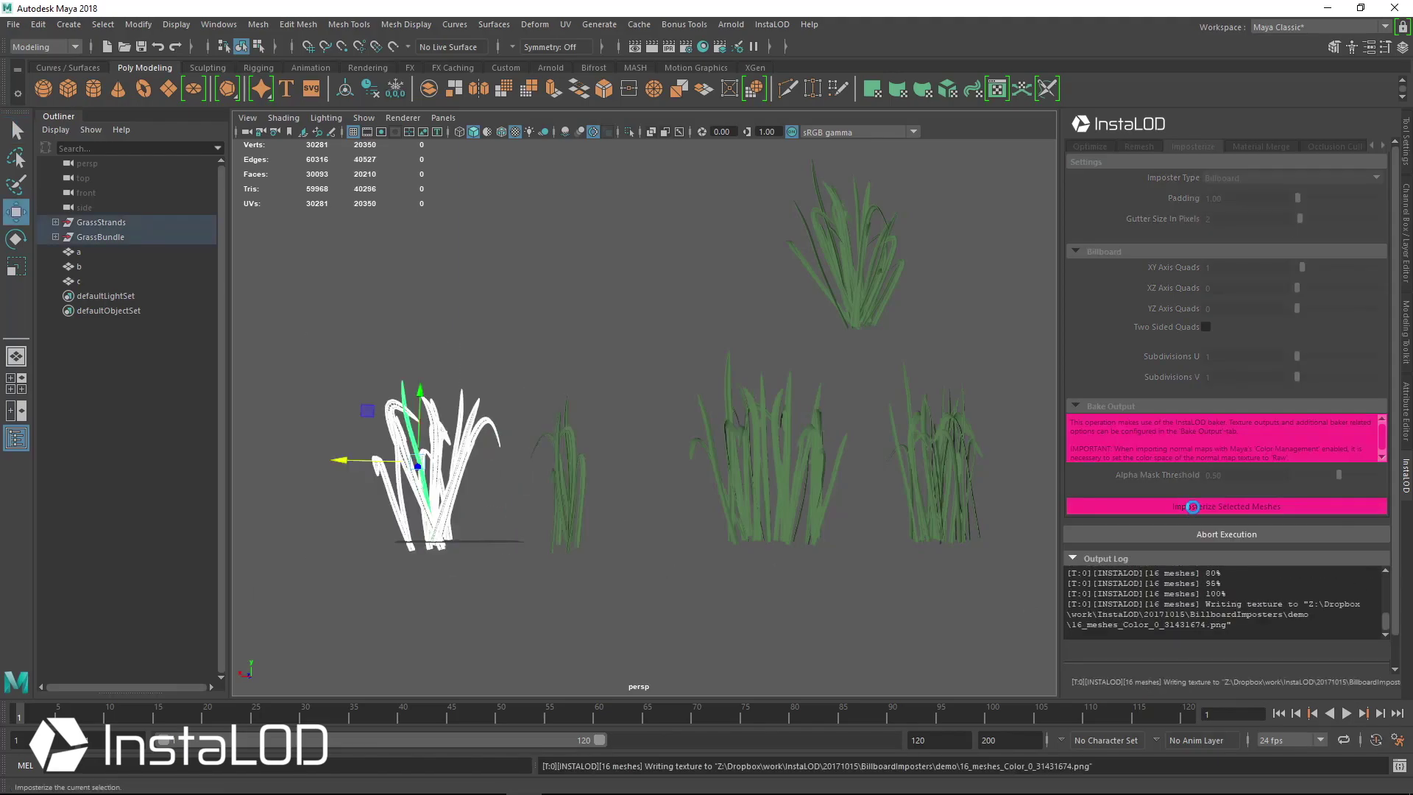
pyautogui.doubleClick(169, 295)
pyautogui.write('c1')
pyautogui.press('Return')
pyautogui.moveTo(358, 380); pyautogui.dragTo(944, 211)
# Rename the newest grass billboard to "d" and clear the selection
pyautogui.click(117, 295)
pyautogui.doubleClick(117, 294)
pyautogui.write('d')
pyautogui.click(423, 281)
# Examine the UV layouts and textures of the four grass billboards individually in the UV Editor
pyautogui.keyDown('alt'); pyautogui.moveTo(471, 298); pyautogui.dragTo(1012, 118); pyautogui.keyUp('alt')
pyautogui.click(998, 91)
pyautogui.moveTo(788, 177); pyautogui.dragTo(511, 382)
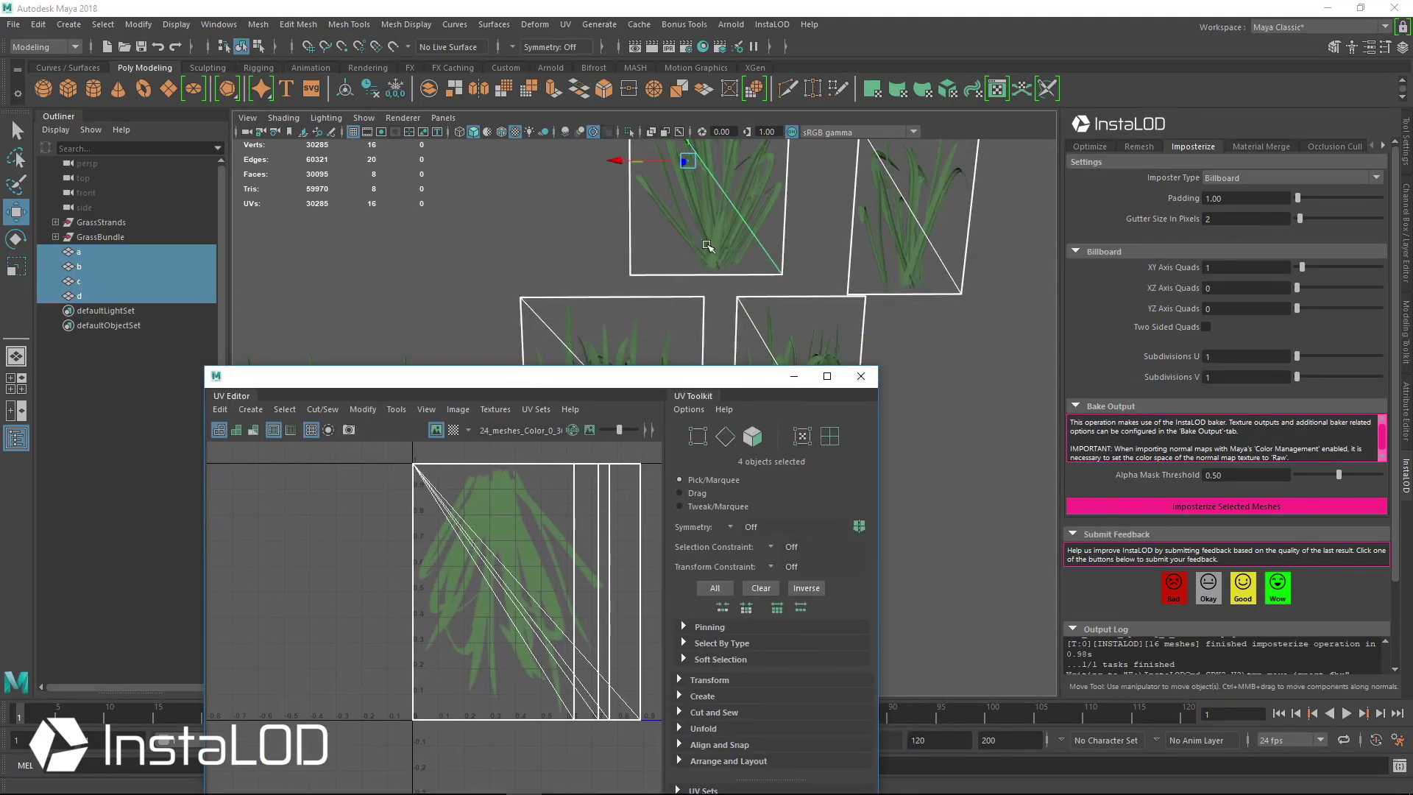
pyautogui.click(720, 223)
pyautogui.click(905, 199)
pyautogui.click(659, 342)
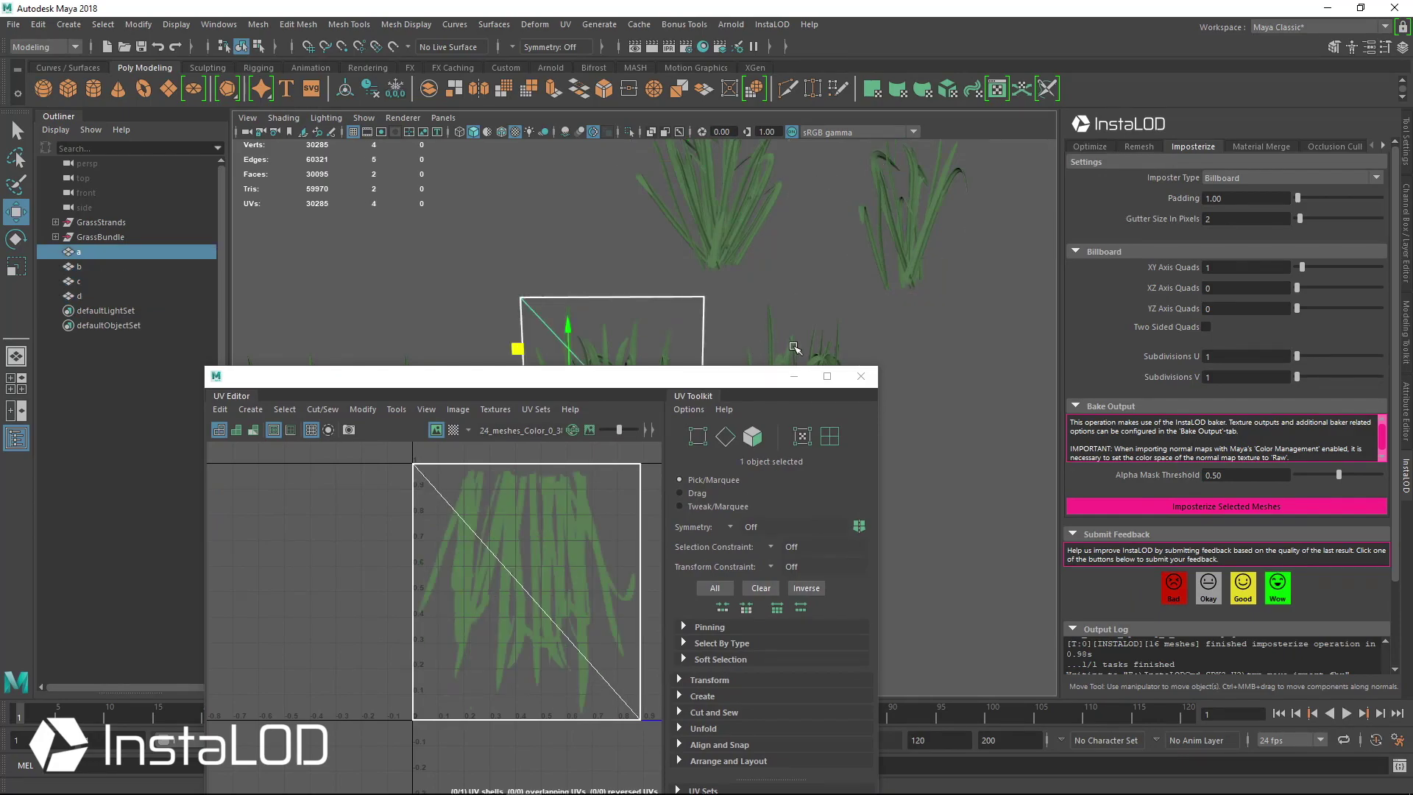
pyautogui.click(791, 349)
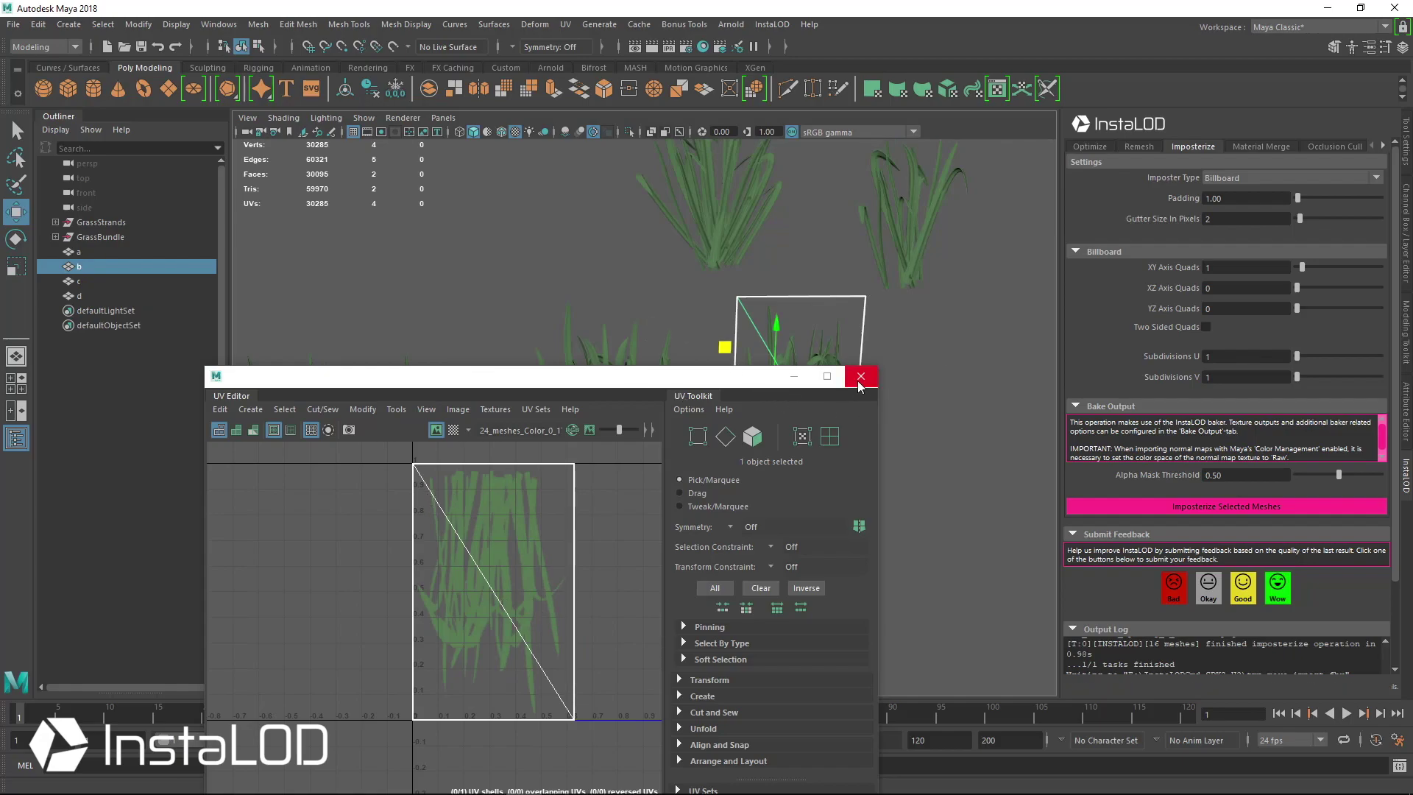
pyautogui.click(861, 378)
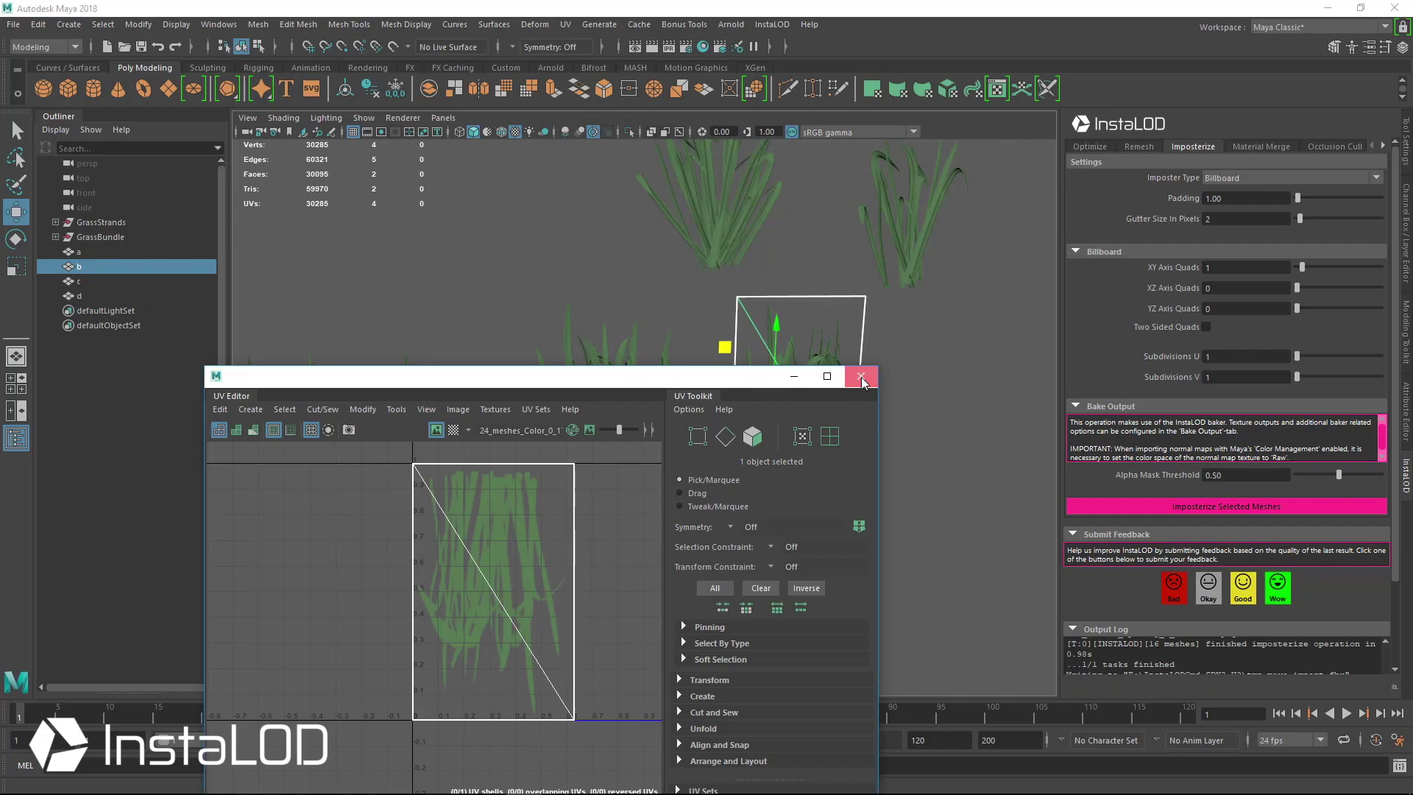
# Select billboards a, b, c and d and set up a material merge in AutoRepack mode
pyautogui.moveTo(965, 430); pyautogui.dragTo(574, 180)
pyautogui.scroll(-3, 875, 332)
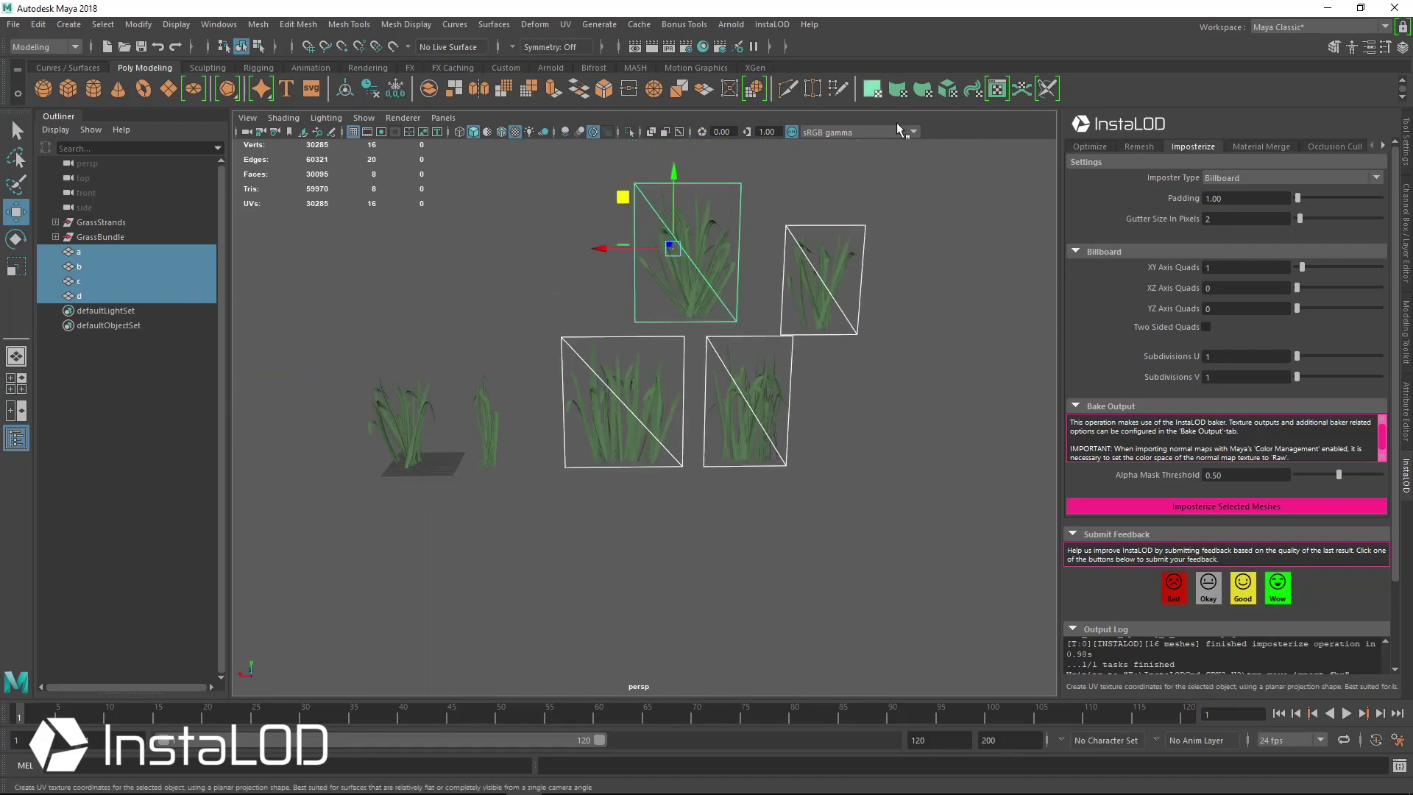
pyautogui.click(1238, 147)
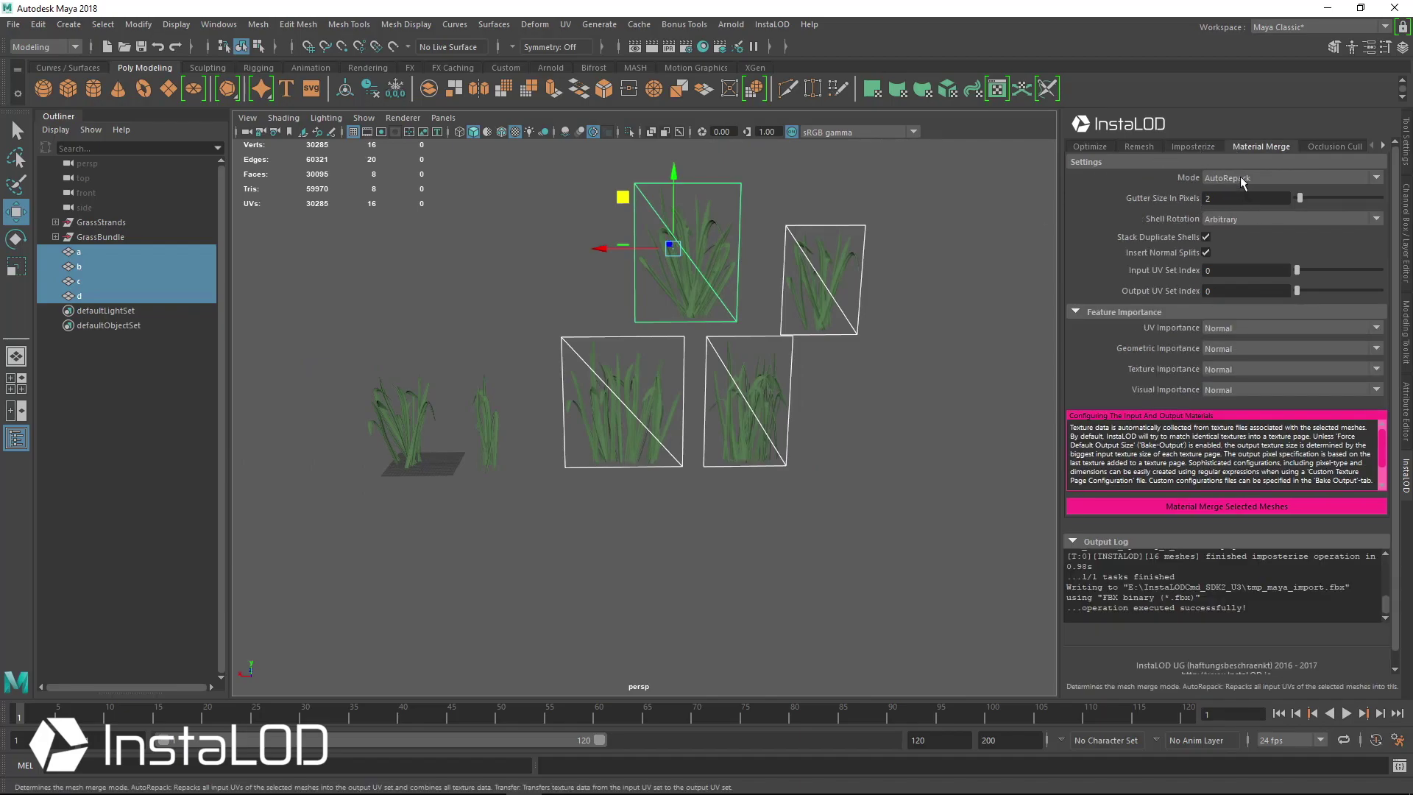
pyautogui.click(1244, 179)
pyautogui.click(1242, 197)
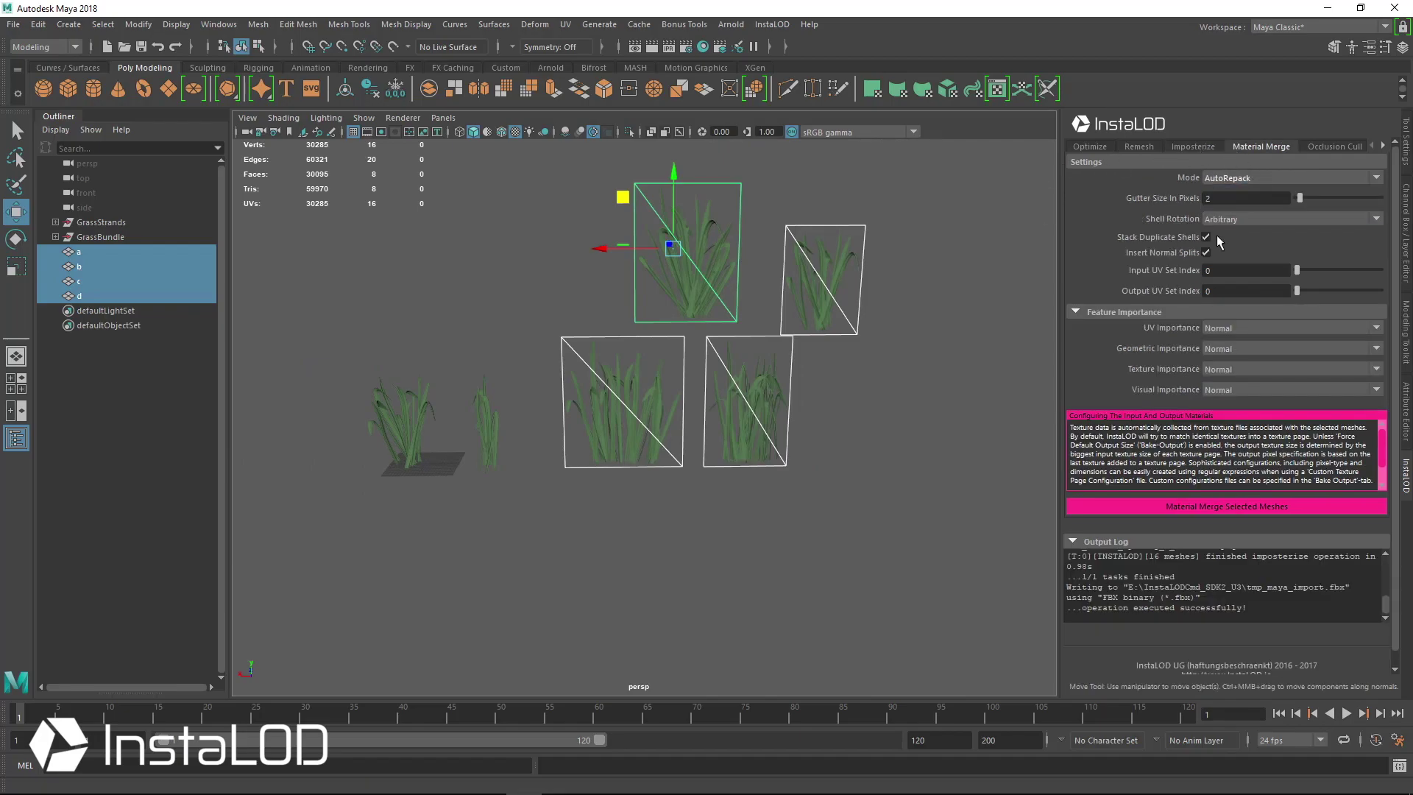
pyautogui.keyDown('alt'); pyautogui.moveTo(760, 278); pyautogui.dragTo(851, 294, button='right'); pyautogui.keyUp('alt')
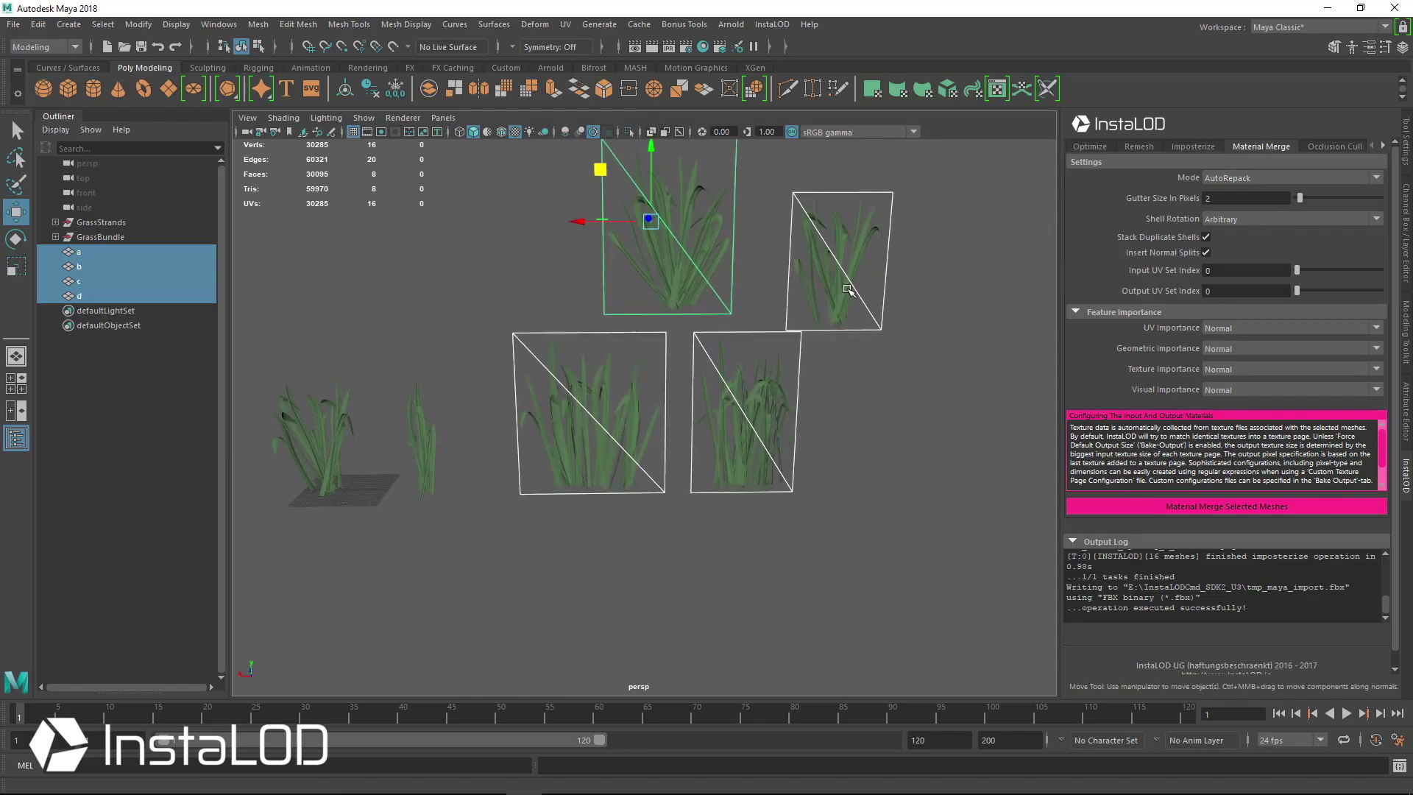
pyautogui.keyDown('alt'); pyautogui.moveTo(851, 293); pyautogui.dragTo(843, 304); pyautogui.keyUp('alt')
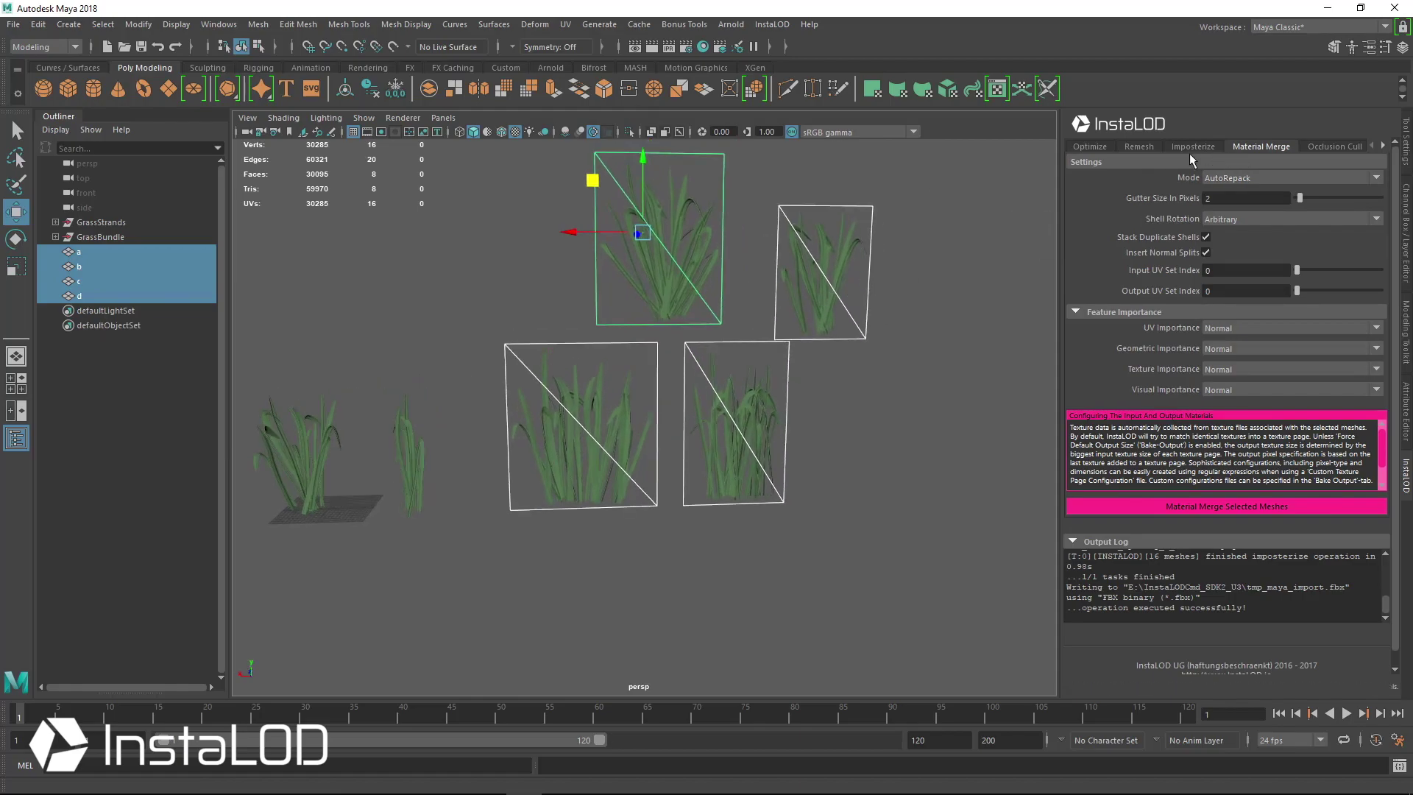
# Set the shell rotation to Allow90 and material merge the four selected billboards
pyautogui.click(1254, 216)
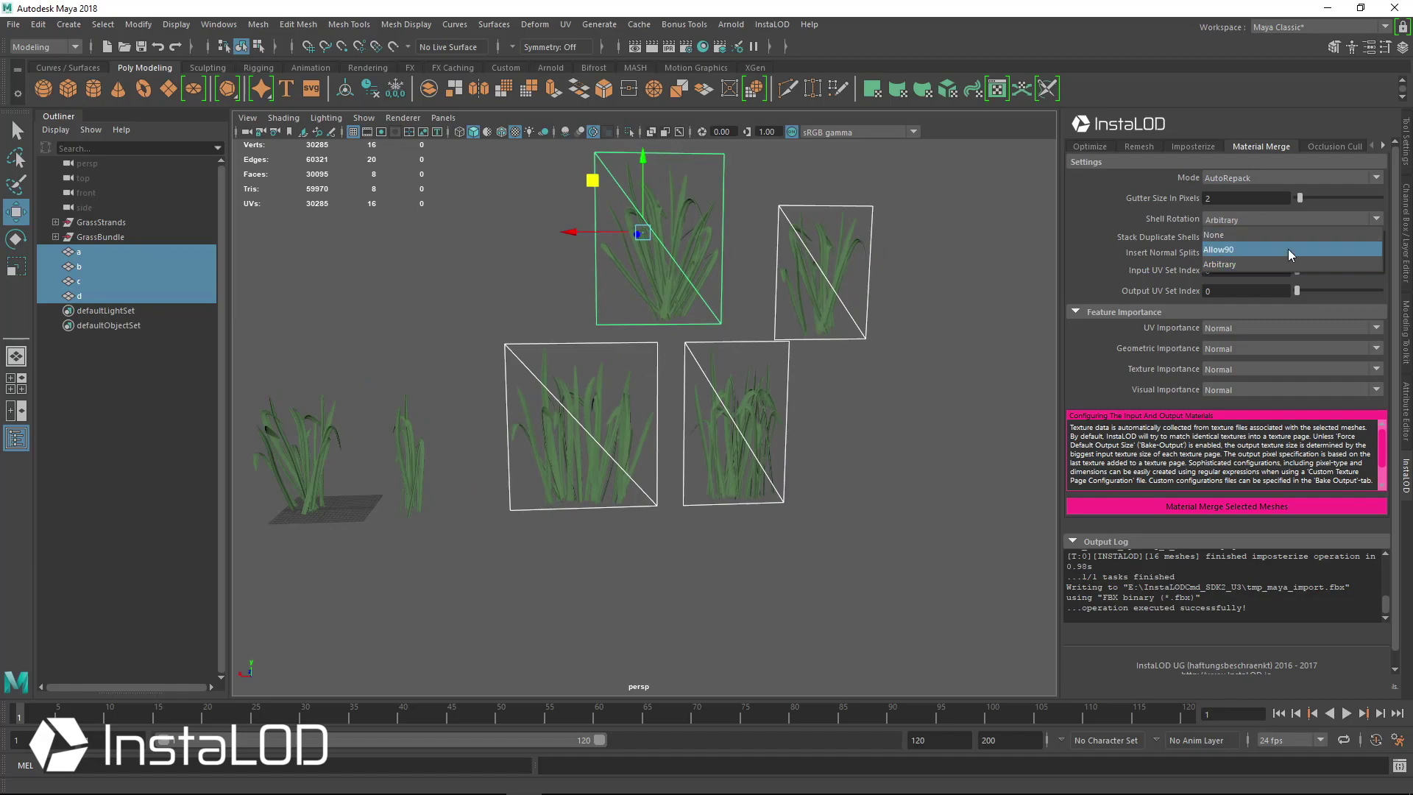
pyautogui.click(1288, 249)
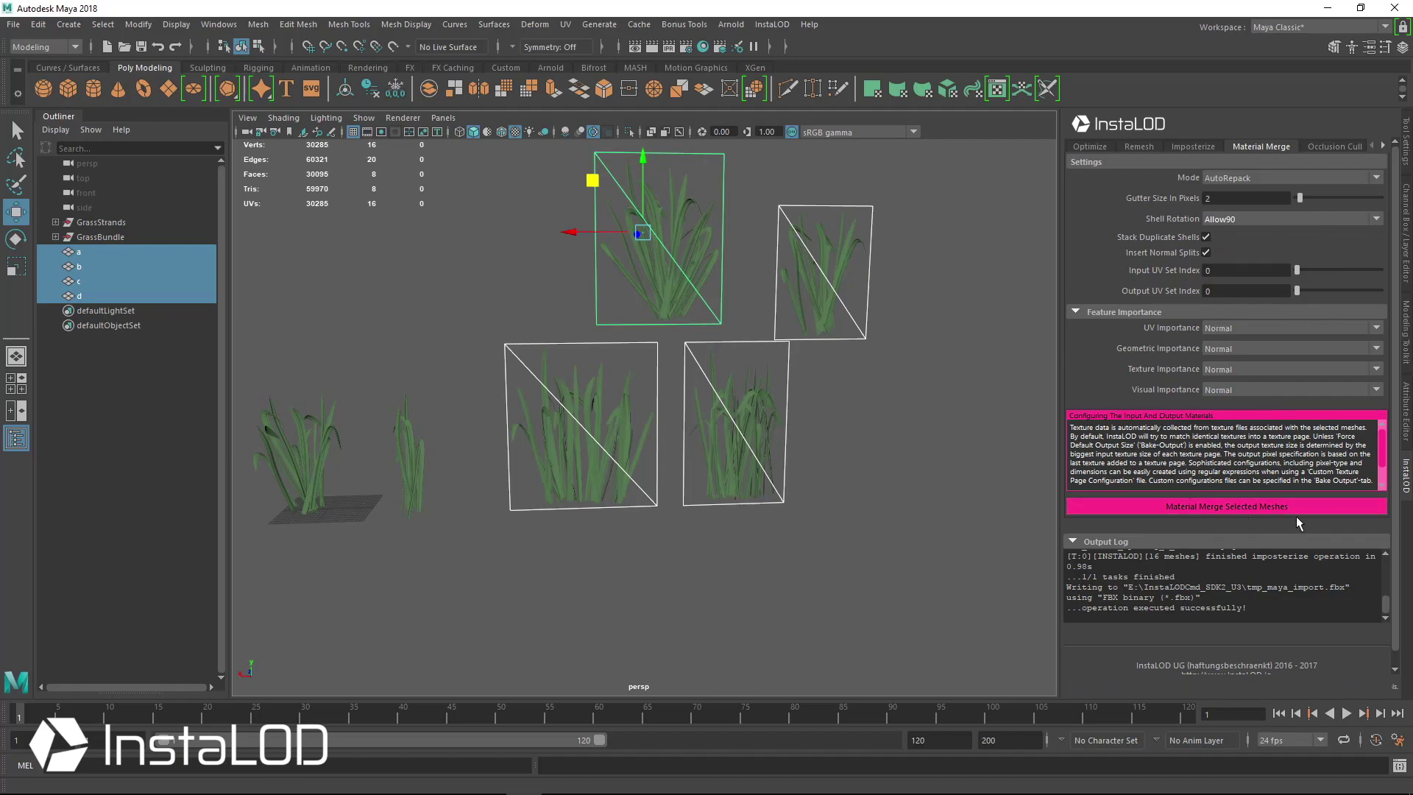
pyautogui.click(1235, 511)
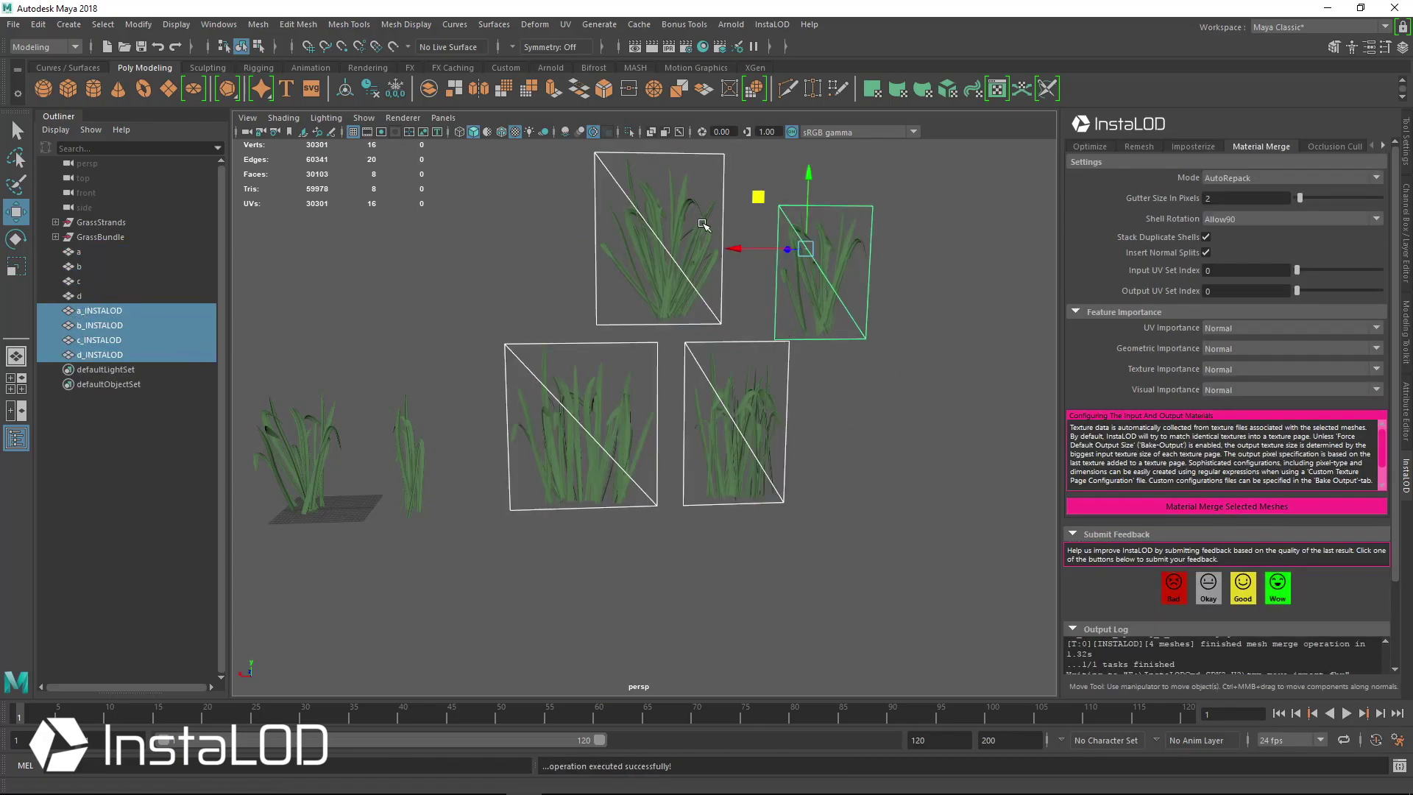
# Move the four merged billboards well to the side of the unmerged ones
pyautogui.moveTo(765, 248); pyautogui.dragTo(1129, 246)
pyautogui.keyDown('alt'); pyautogui.moveTo(938, 316); pyautogui.dragTo(688, 341, button='middle'); pyautogui.keyUp('alt')
pyautogui.keyDown('alt'); pyautogui.moveTo(904, 229); pyautogui.dragTo(464, 239, button='middle'); pyautogui.keyUp('alt')
# Compare the UV layouts of original billboards c and d with the merged copy of d in the UV Editor
pyautogui.click(465, 246)
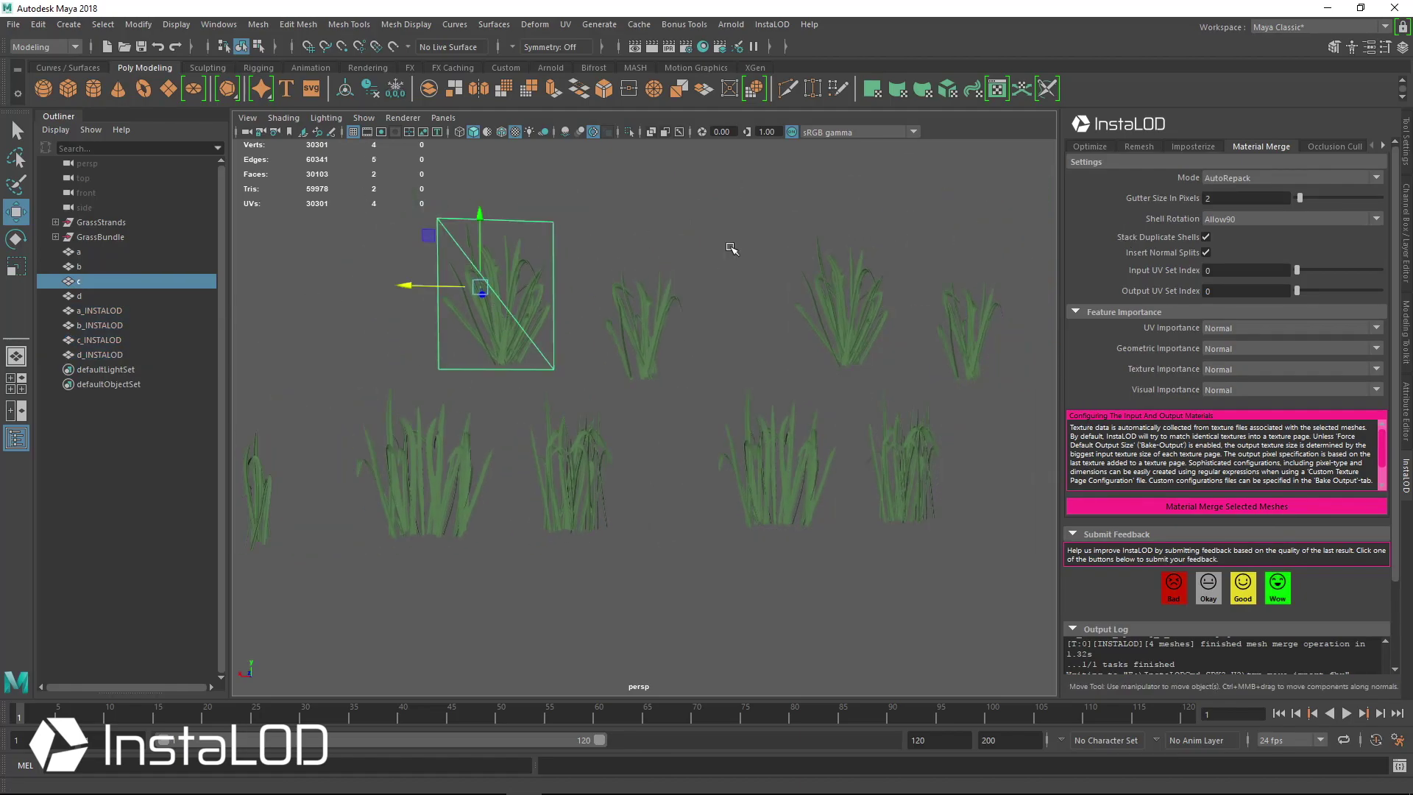
pyautogui.click(996, 88)
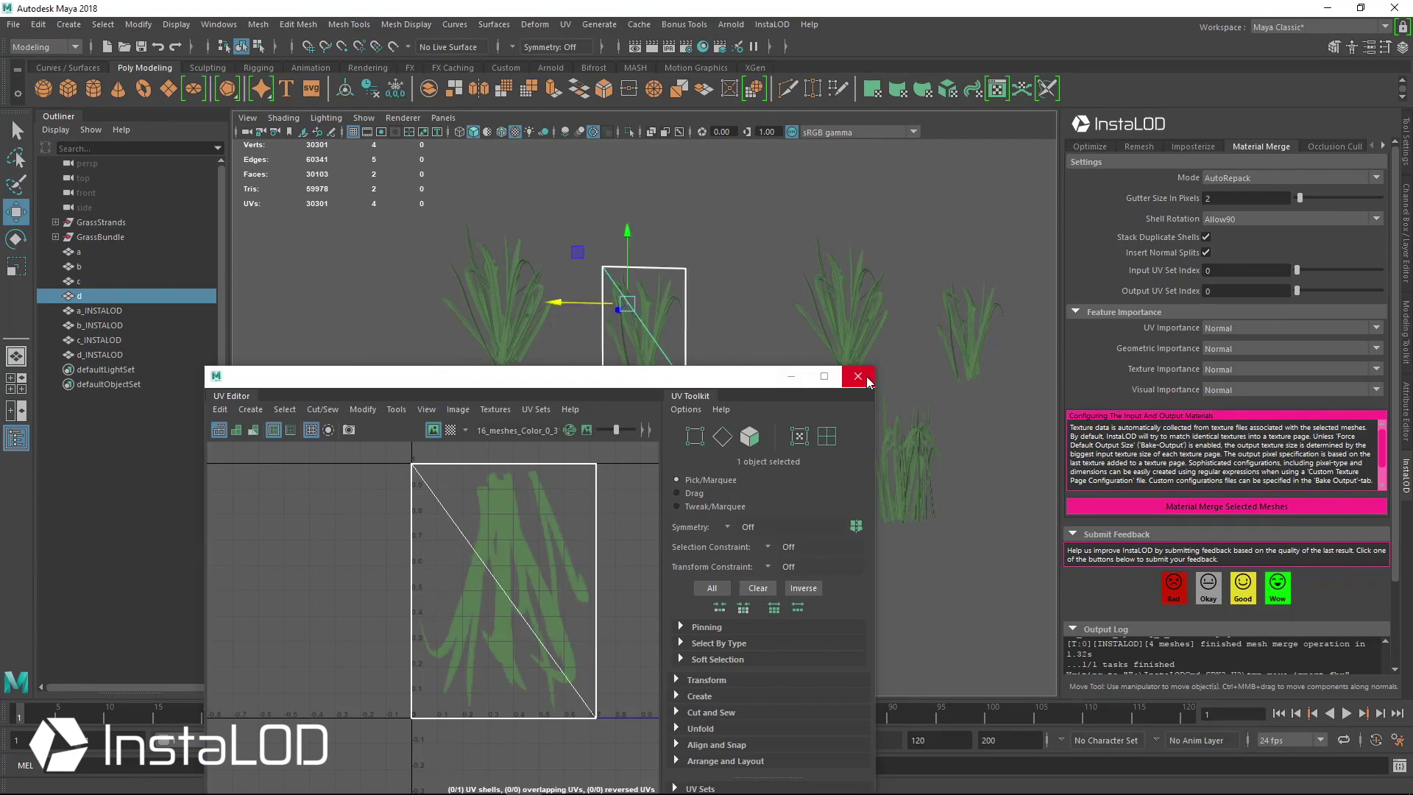
pyautogui.click(857, 376)
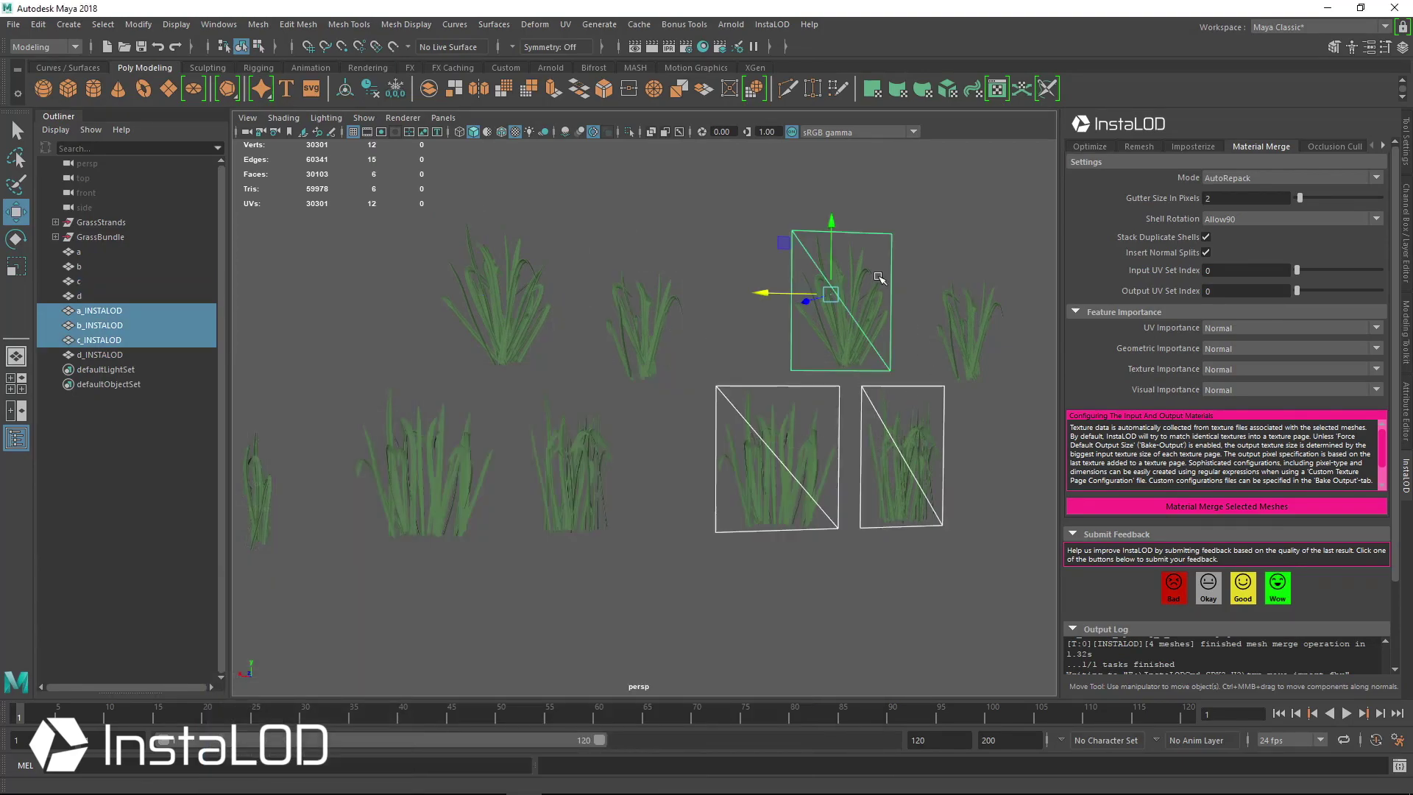
pyautogui.click(957, 294)
pyautogui.click(996, 88)
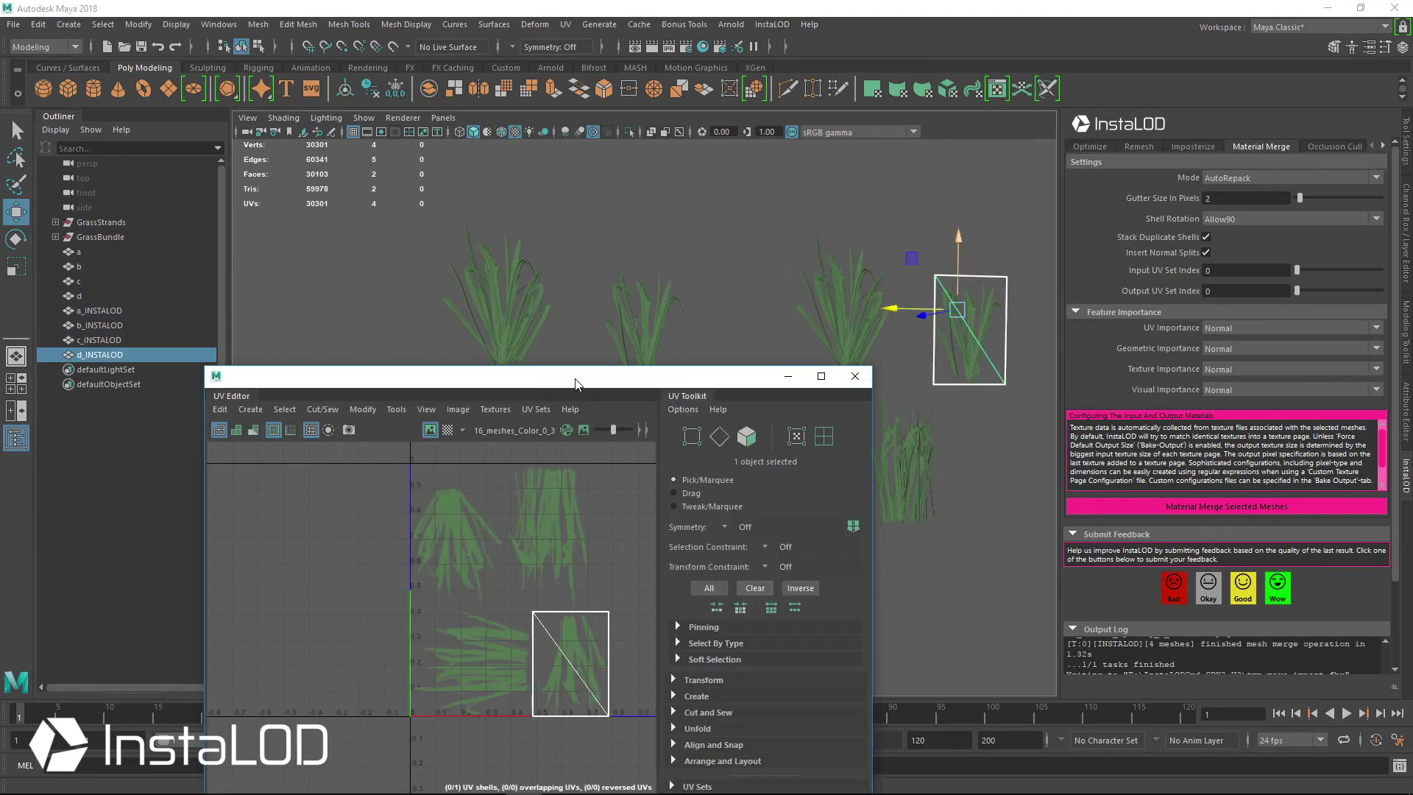
# Examine the UV layouts of all four merged billboards together in the UV Editor, then close it and clear the selection
pyautogui.moveTo(576, 383); pyautogui.dragTo(425, 218)
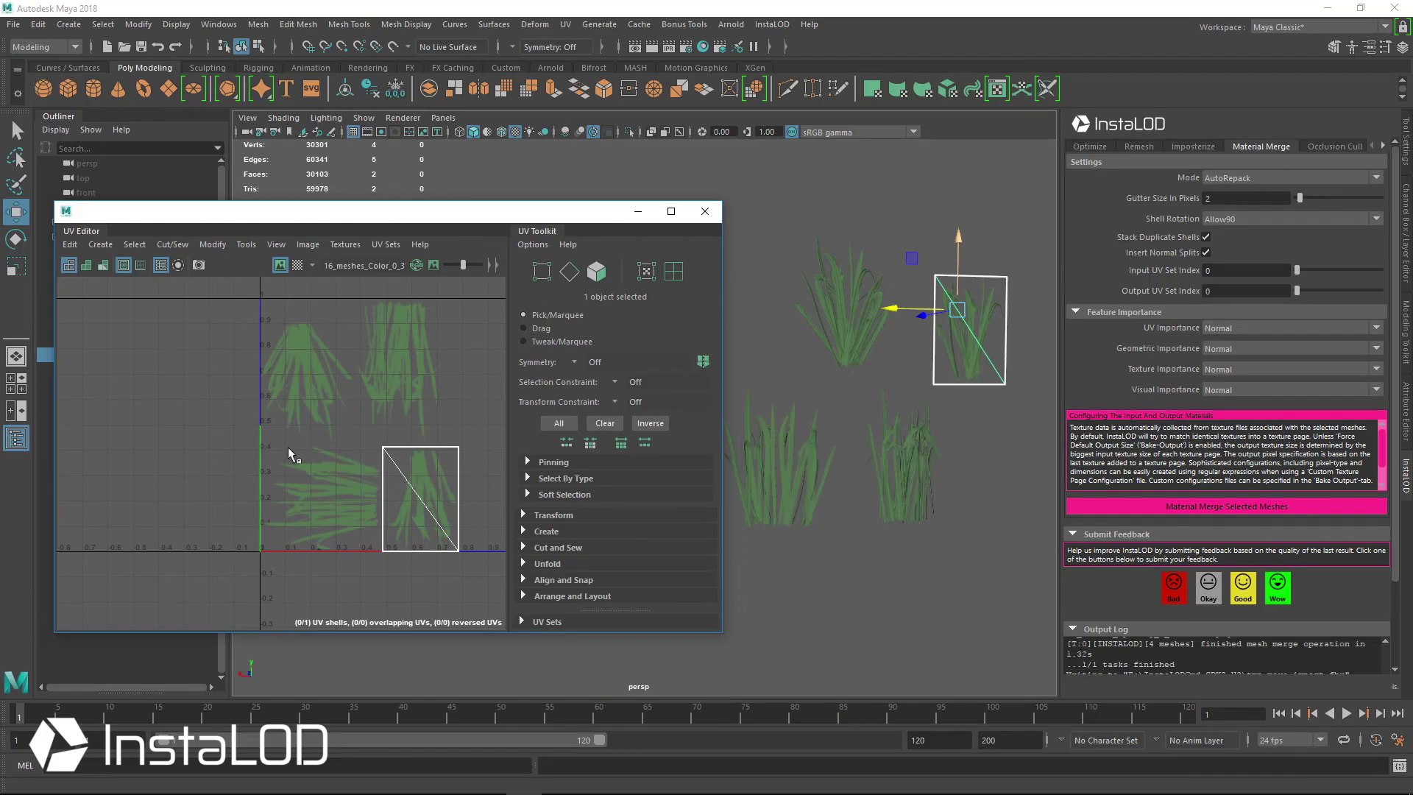
pyautogui.moveTo(810, 205); pyautogui.dragTo(967, 488)
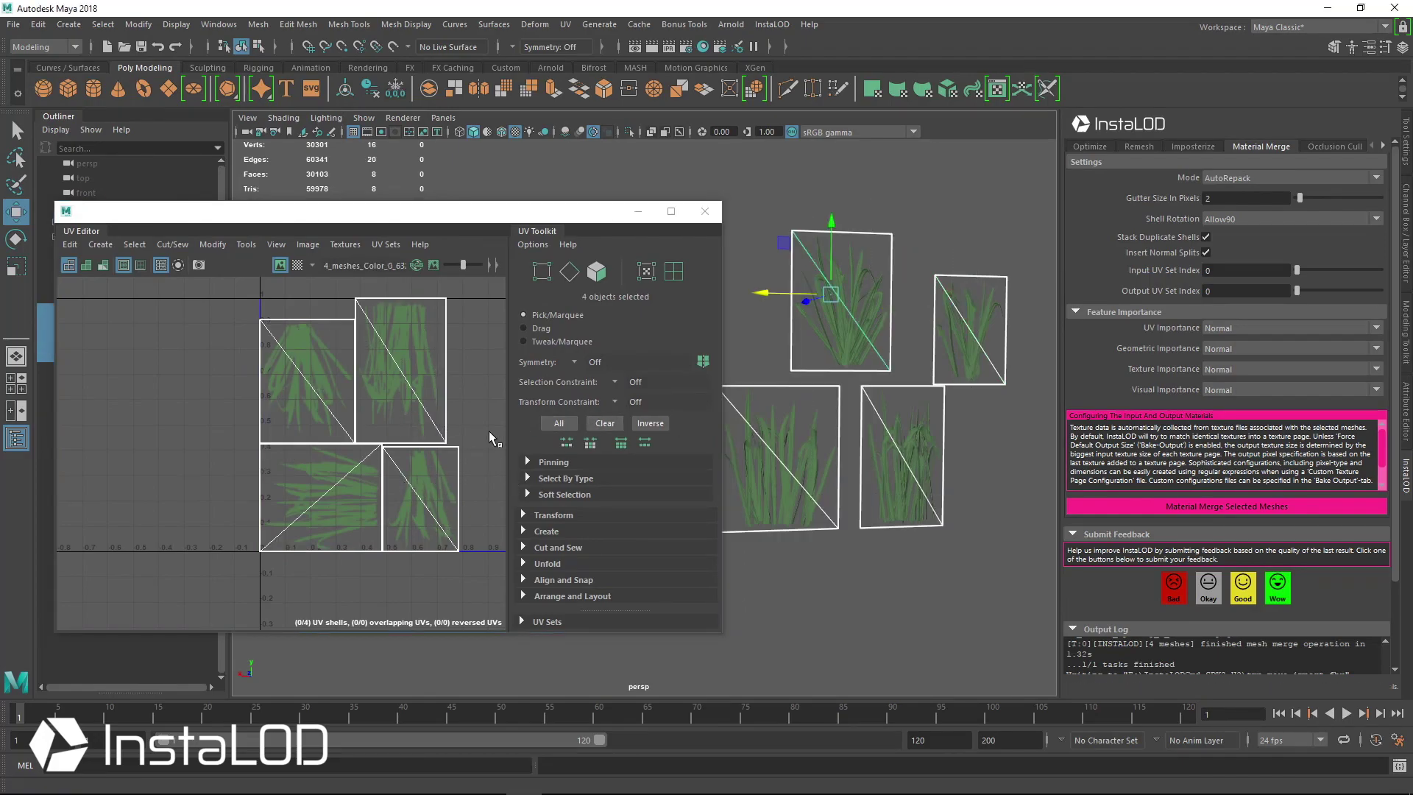
pyautogui.click(705, 211)
pyautogui.click(680, 334)
pyautogui.keyDown('alt'); pyautogui.moveTo(693, 451); pyautogui.dragTo(703, 390); pyautogui.keyUp('alt')
pyautogui.scroll(4, 754, 422)
pyautogui.keyDown('alt'); pyautogui.moveTo(412, 367); pyautogui.dragTo(776, 324); pyautogui.keyUp('alt')
pyautogui.click(567, 312)
pyautogui.click(642, 233)
pyautogui.keyDown('alt'); pyautogui.moveTo(748, 413); pyautogui.dragTo(915, 407); pyautogui.keyUp('alt')
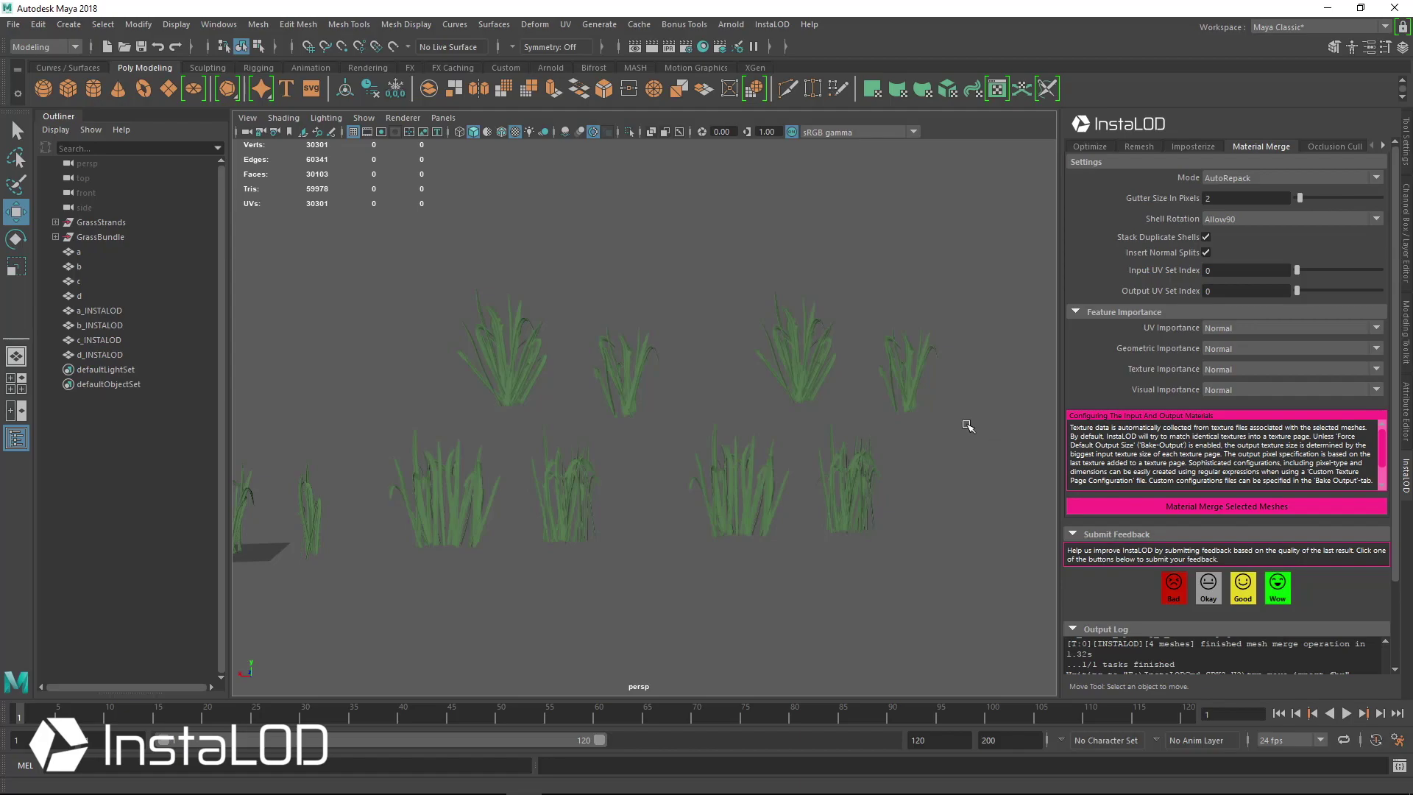
# Move the original billboard c slightly down and away from billboard d, and show the Imposterize settings
pyautogui.keyDown('alt'); pyautogui.moveTo(605, 363); pyautogui.dragTo(736, 357, button='middle'); pyautogui.keyUp('alt')
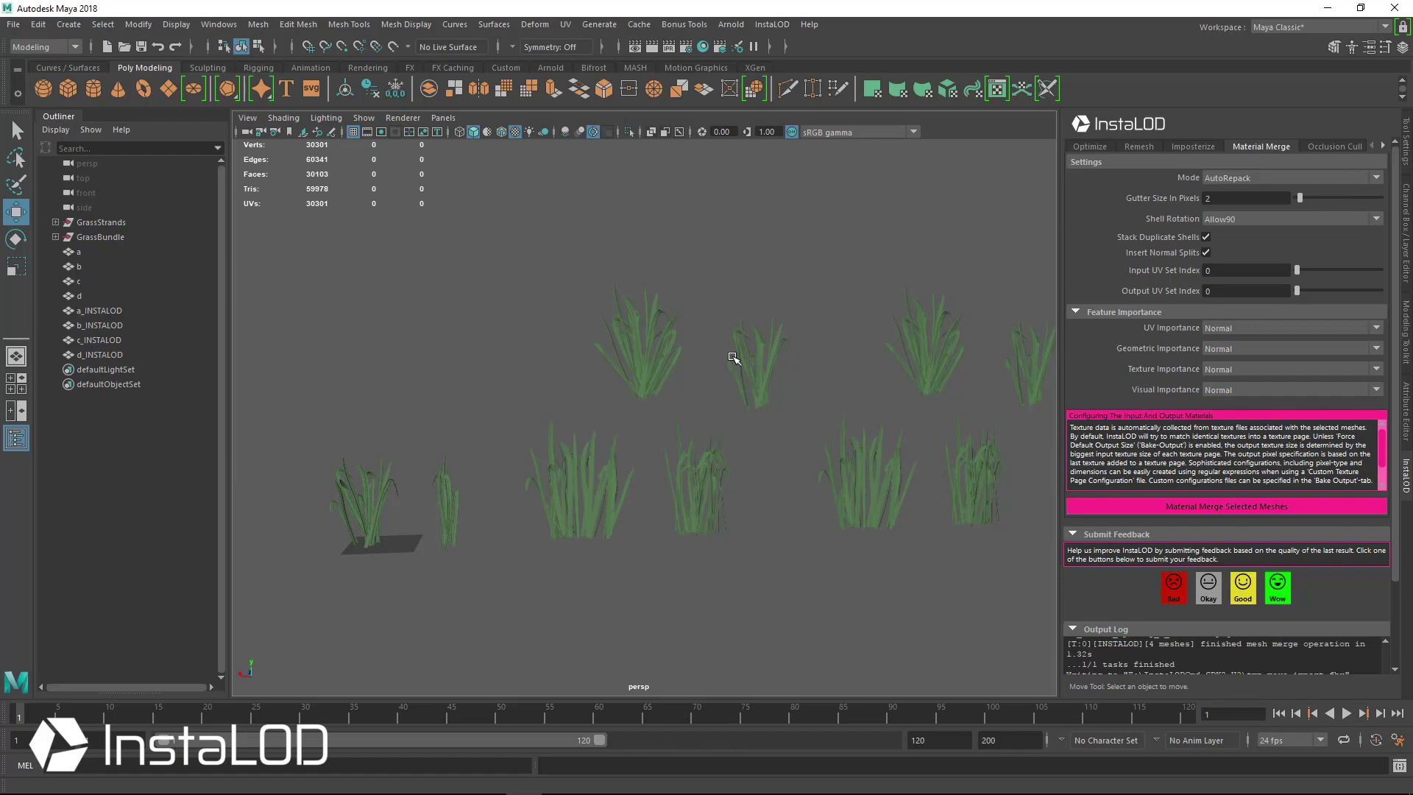
pyautogui.click(632, 364)
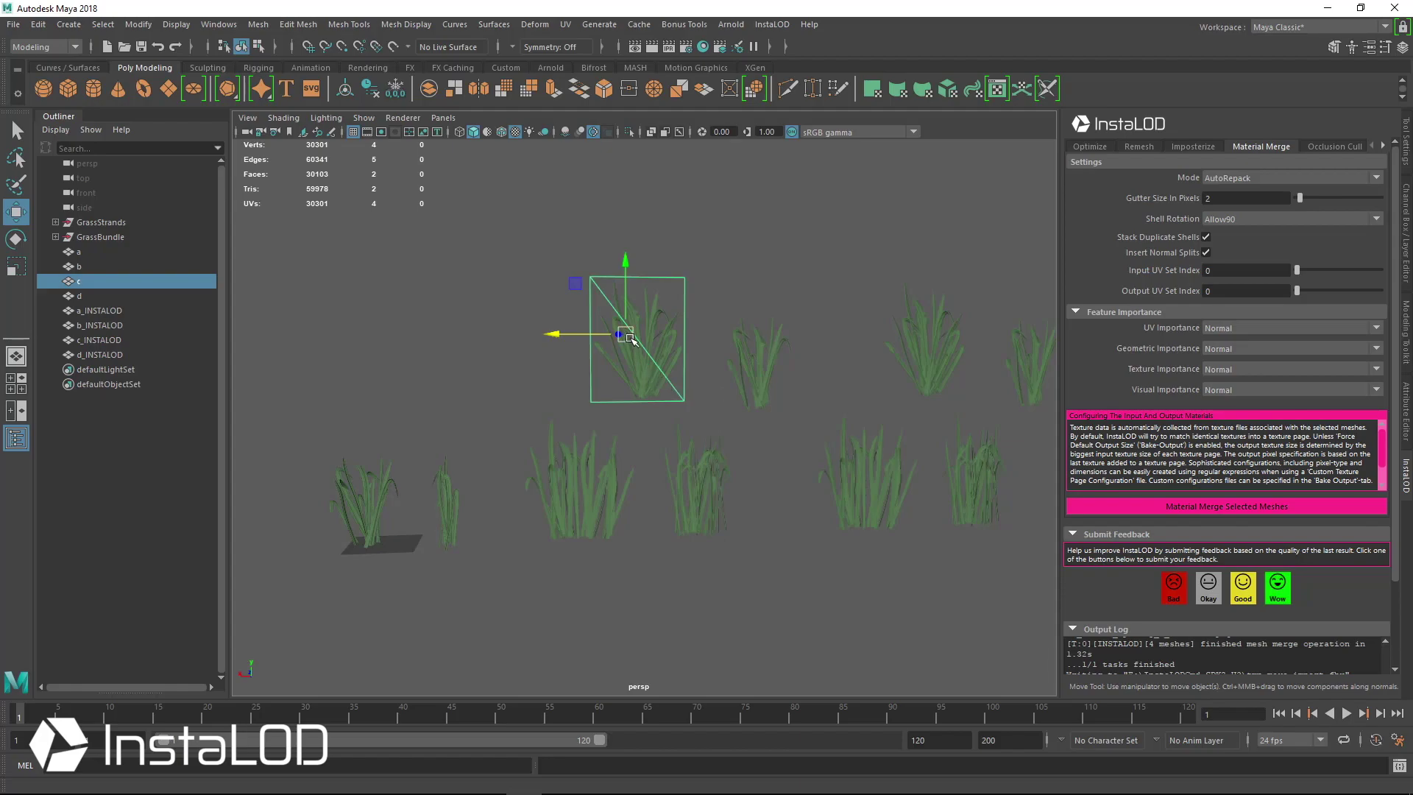
pyautogui.moveTo(629, 339); pyautogui.dragTo(581, 361)
pyautogui.click(1193, 147)
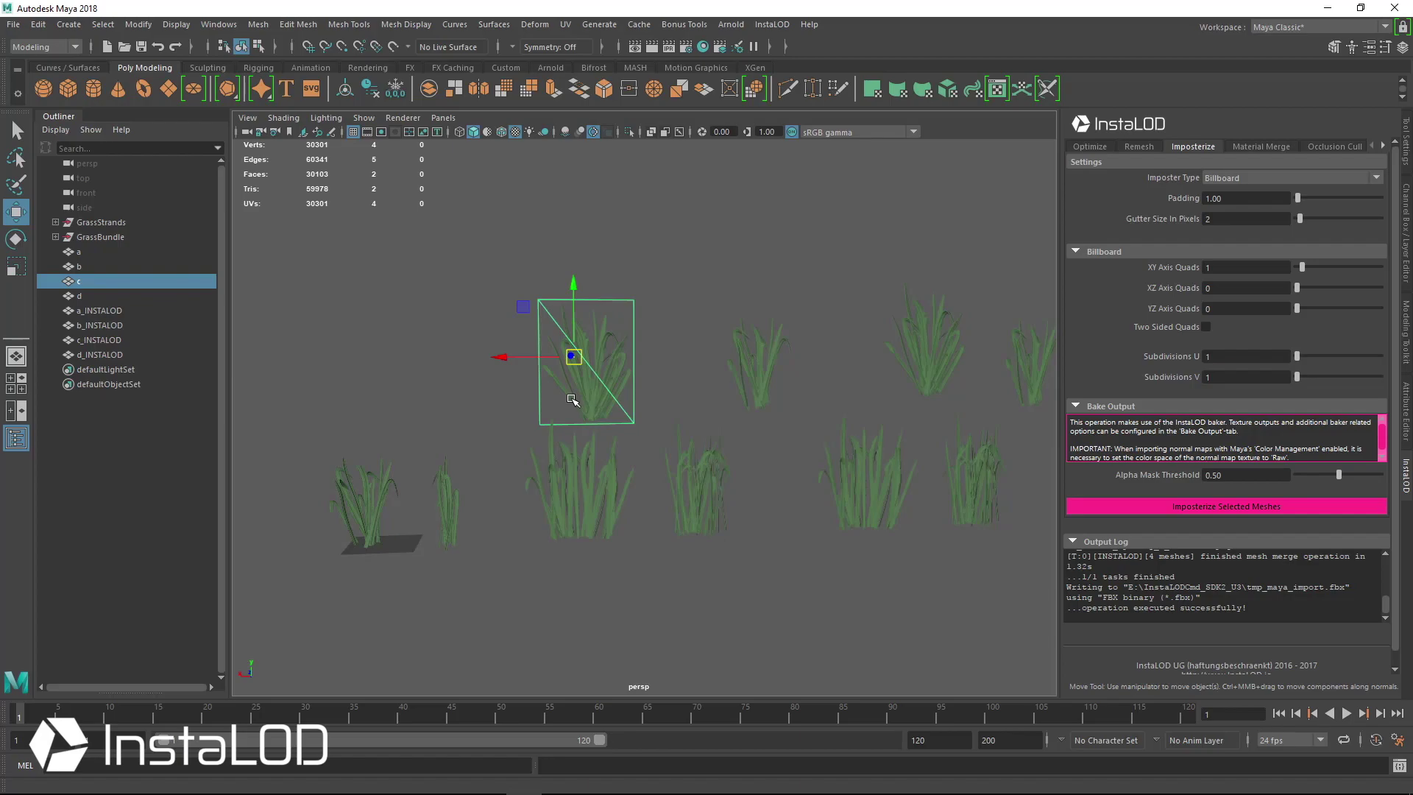
# Recheck the shared UV layout of the four merged billboards, then highlight original billboards a, b, c and d for comparison
pyautogui.click(857, 456)
pyautogui.moveTo(843, 259); pyautogui.dragTo(1052, 510)
pyautogui.keyDown('alt'); pyautogui.moveTo(954, 497); pyautogui.dragTo(777, 494, button='middle'); pyautogui.keyUp('alt')
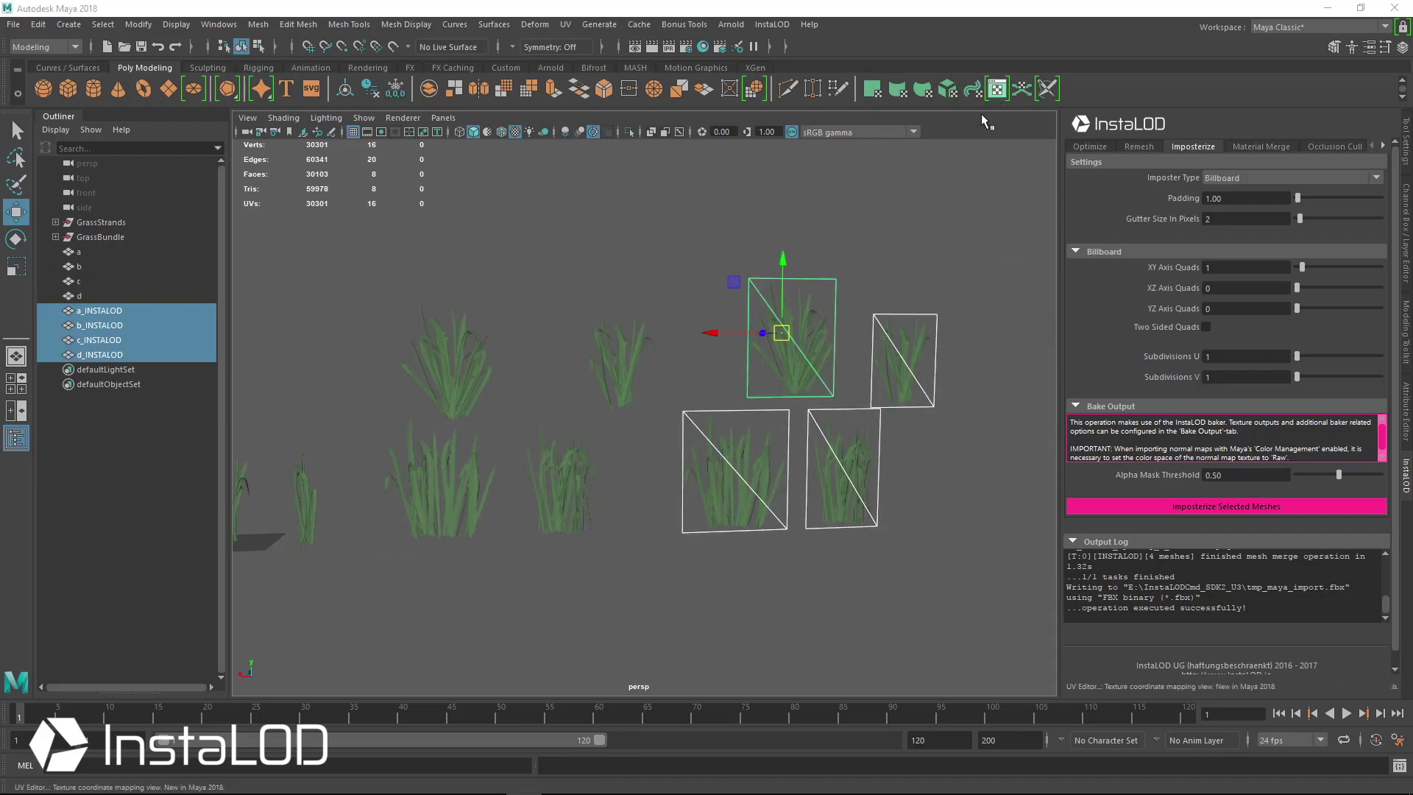
pyautogui.click(996, 89)
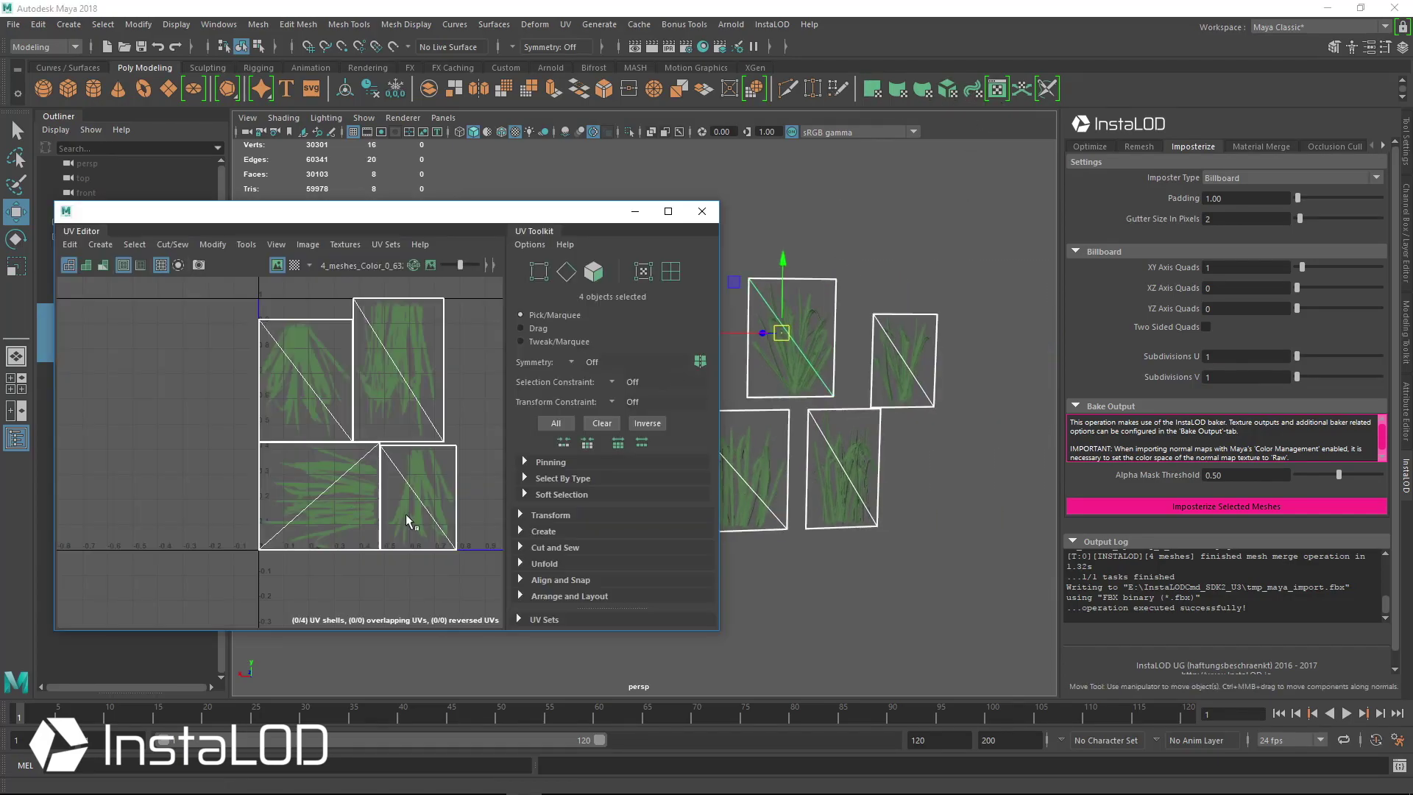
pyautogui.click(703, 213)
pyautogui.moveTo(464, 230); pyautogui.dragTo(643, 618)
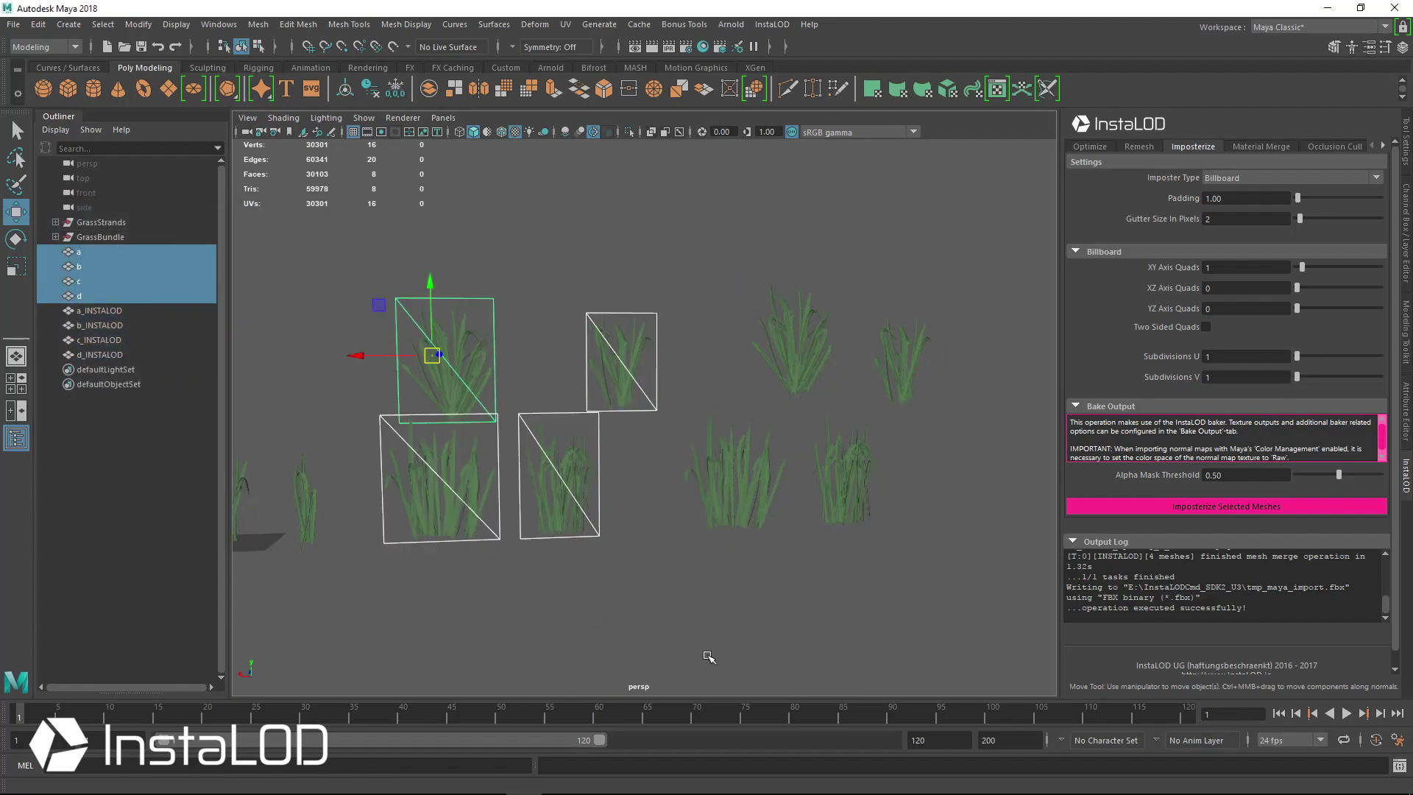
pyautogui.click(973, 477)
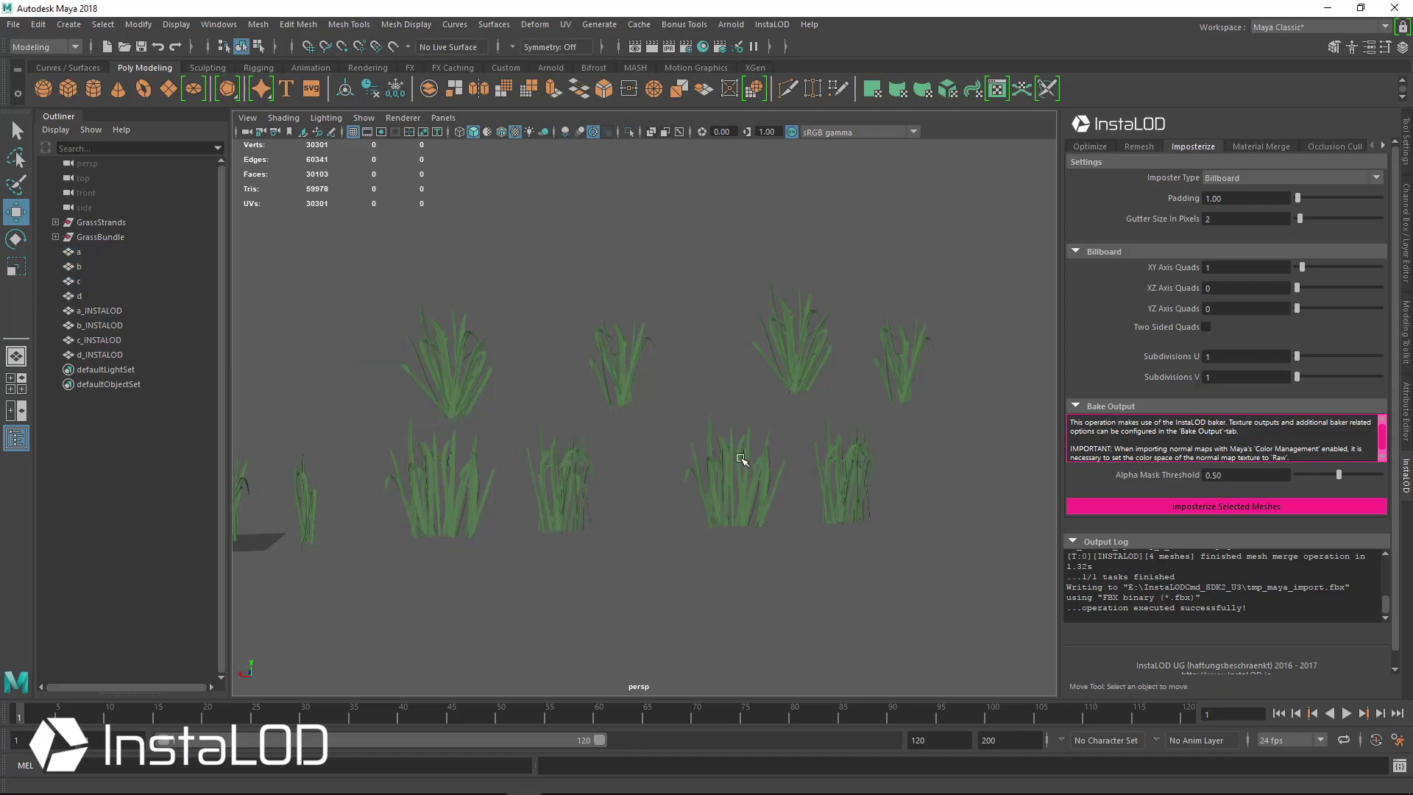